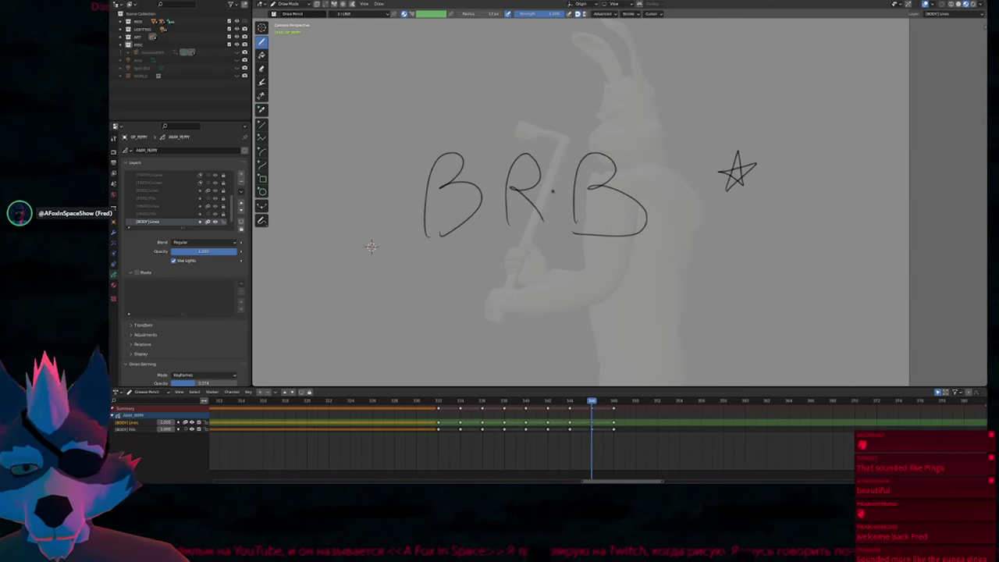
Step: Undo the BRB lettering strokes and step back to the inked rabbit keyframe
left_click_drag(617, 264, 462, 285)
key("ctrl+z")
key("ctrl+z")
key("ctrl+z")
key("ctrl+z")
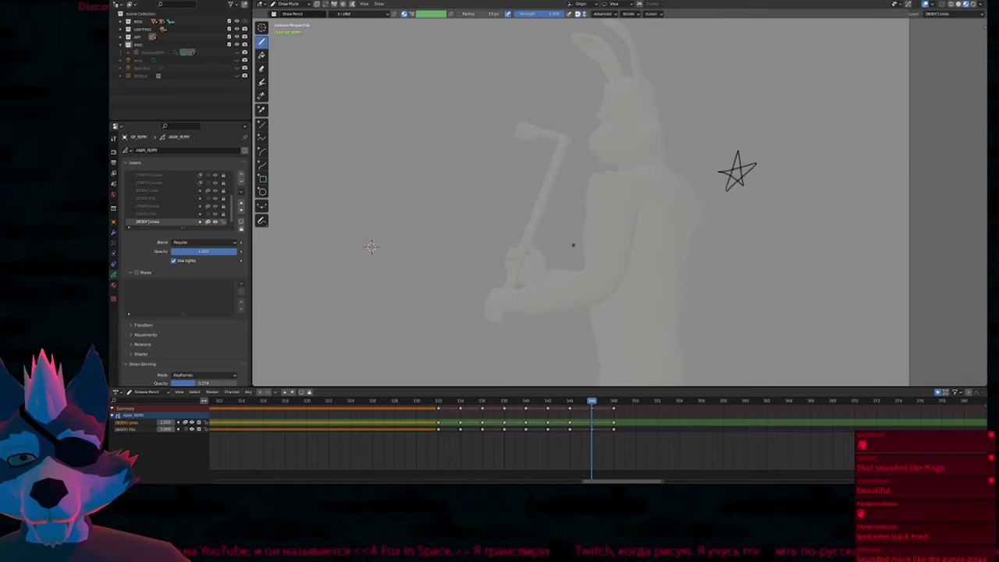
key("Down")
key("Down")
key("e")
Step: Look over the inked rabbit, then return to the star keyframe 346 in Draw mode
left_click(737, 173)
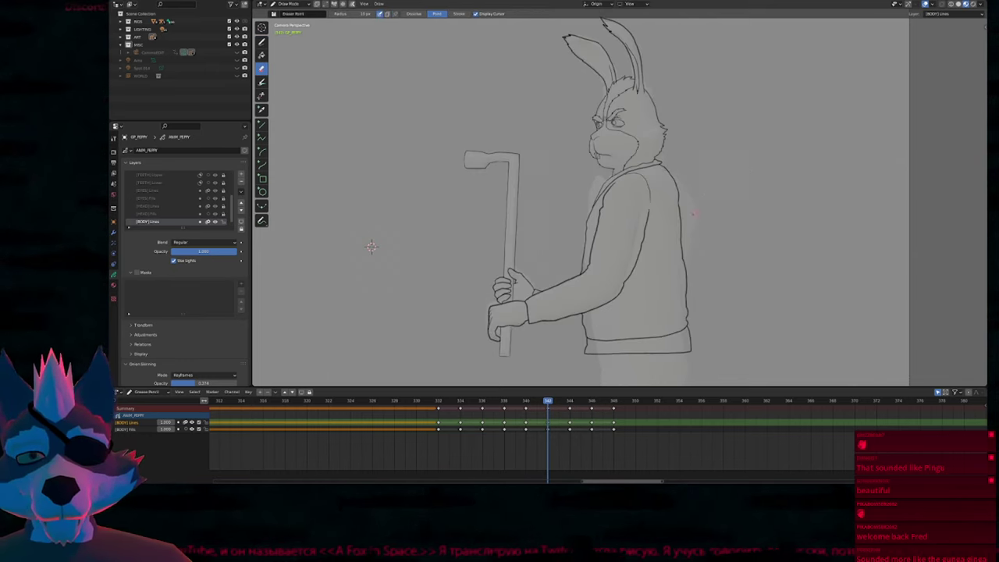
middle_click_drag(371, 247, 315, 276, "shift")
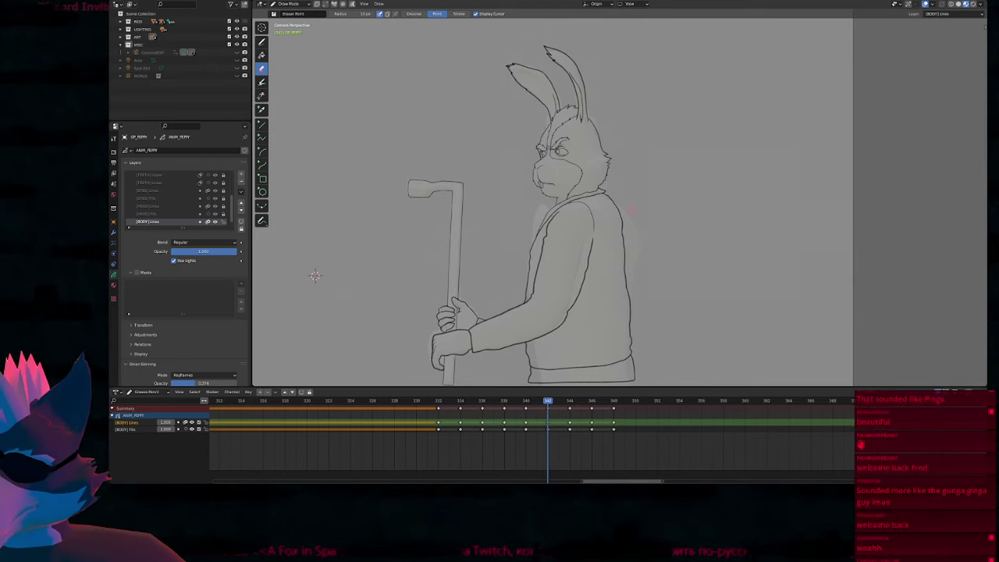
mouse_move(649, 234)
middle_mouse_down("shift")
mouse_move(581, 205)
mouse_move(550, 264)
mouse_move(569, 237)
mouse_move(637, 210)
middle_mouse_up("shift")
key("Up")
key("Up")
key("d")
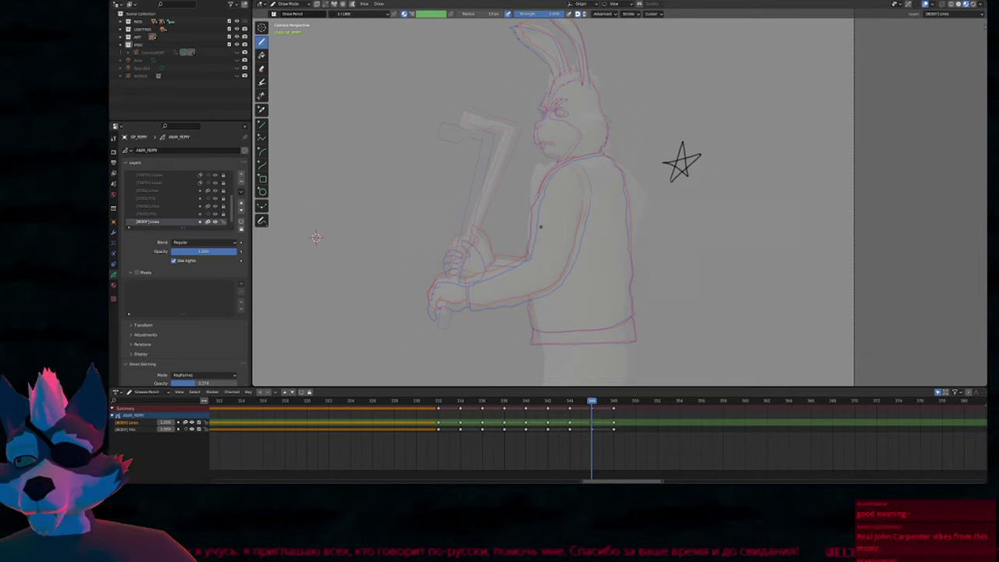
Step: Ink the raised ear's outer and inner lines and the back of the head to the neck
middle_click_drag(539, 250, 586, 219, "ctrl")
mouse_move(587, 175)
middle_mouse_down("shift")
mouse_move(570, 323)
mouse_move(574, 300)
middle_mouse_up("shift")
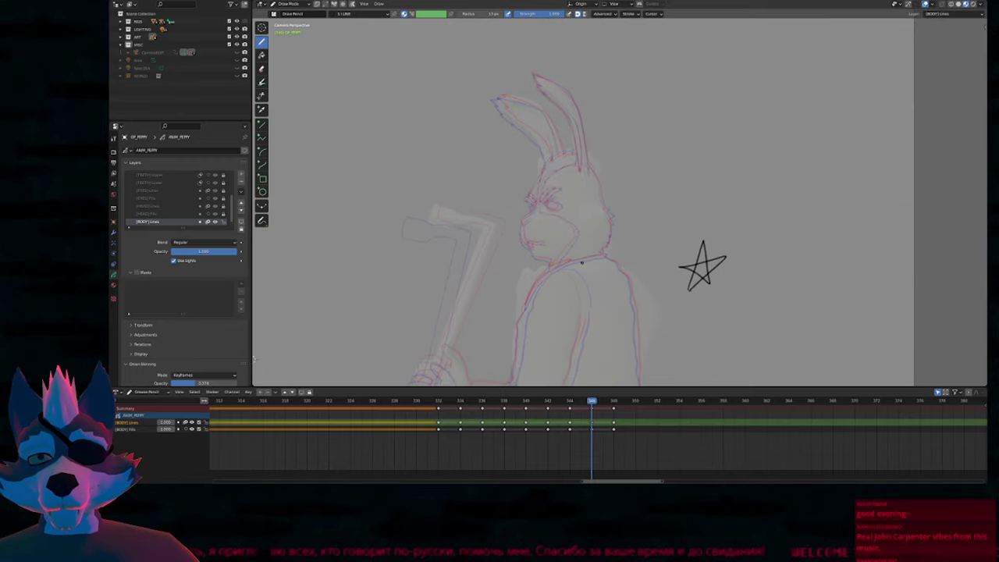
key("ctrl+space")
mouse_move(562, 232)
middle_mouse_down("shift")
mouse_move(635, 321)
mouse_move(636, 205)
mouse_move(636, 318)
middle_mouse_up("shift")
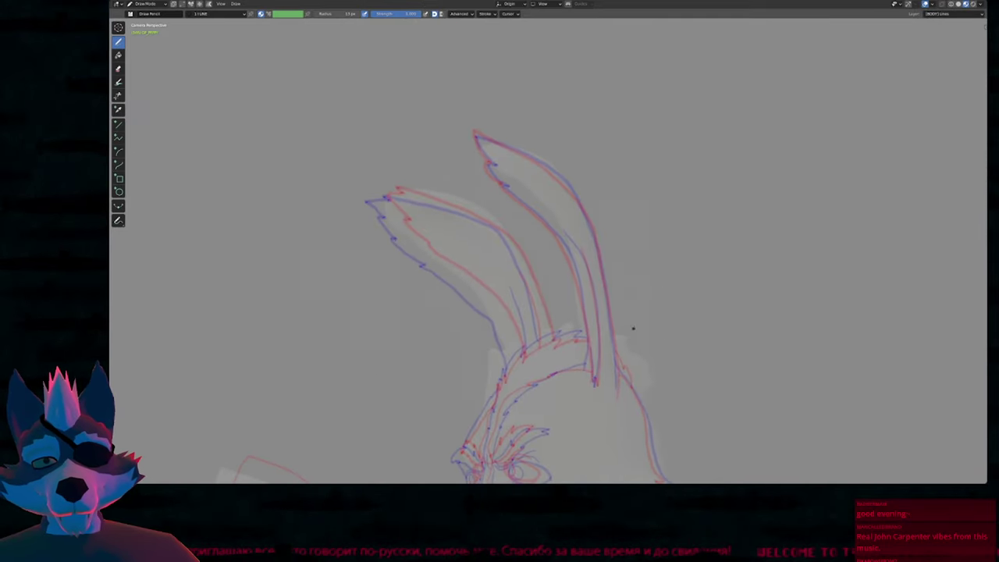
mouse_move(617, 387)
left_mouse_down()
mouse_move(596, 233)
mouse_move(571, 189)
mouse_move(526, 151)
mouse_move(480, 136)
mouse_move(504, 188)
mouse_move(567, 253)
mouse_move(592, 376)
left_mouse_up()
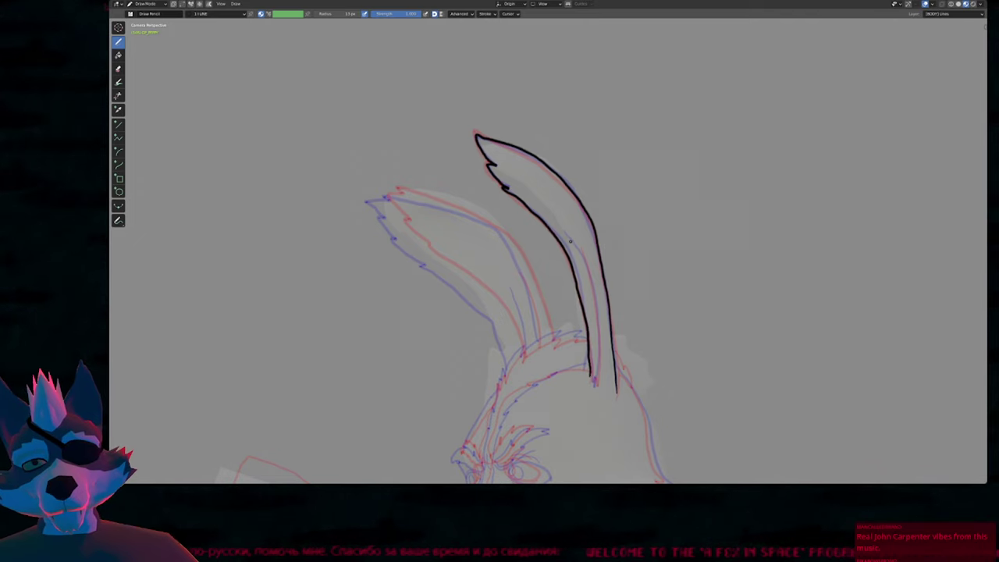
mouse_move(574, 238)
left_mouse_down()
mouse_move(597, 295)
mouse_move(596, 386)
left_mouse_up()
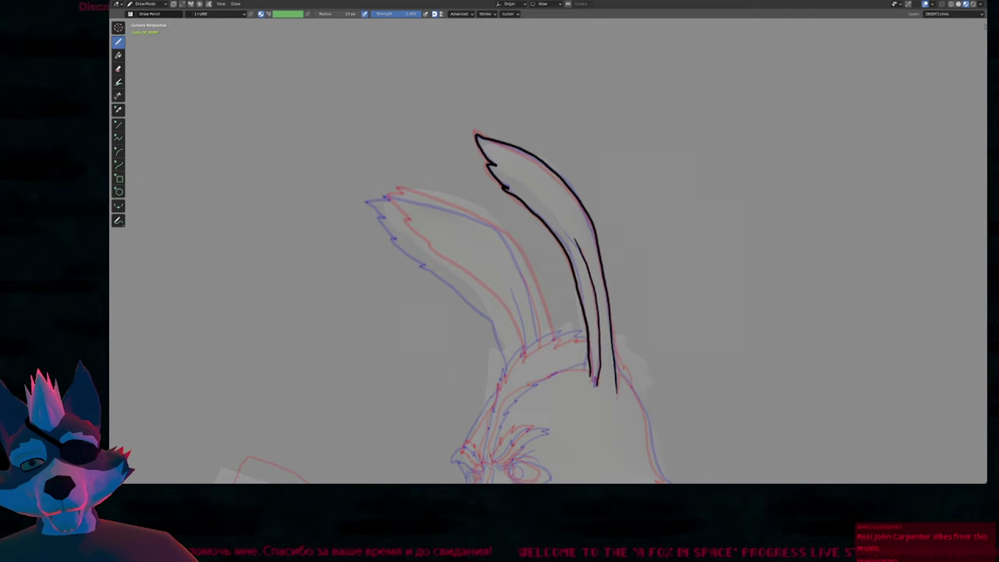
middle_click_drag(529, 326, 467, 128, "shift")
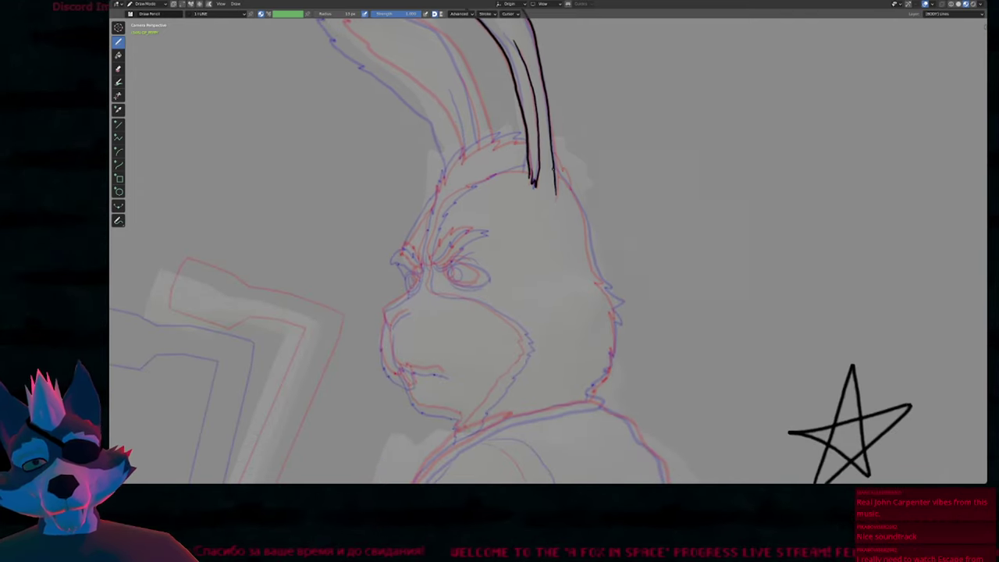
mouse_move(556, 173)
left_mouse_down()
mouse_move(582, 214)
mouse_move(620, 321)
mouse_move(617, 358)
mouse_move(587, 406)
left_mouse_up()
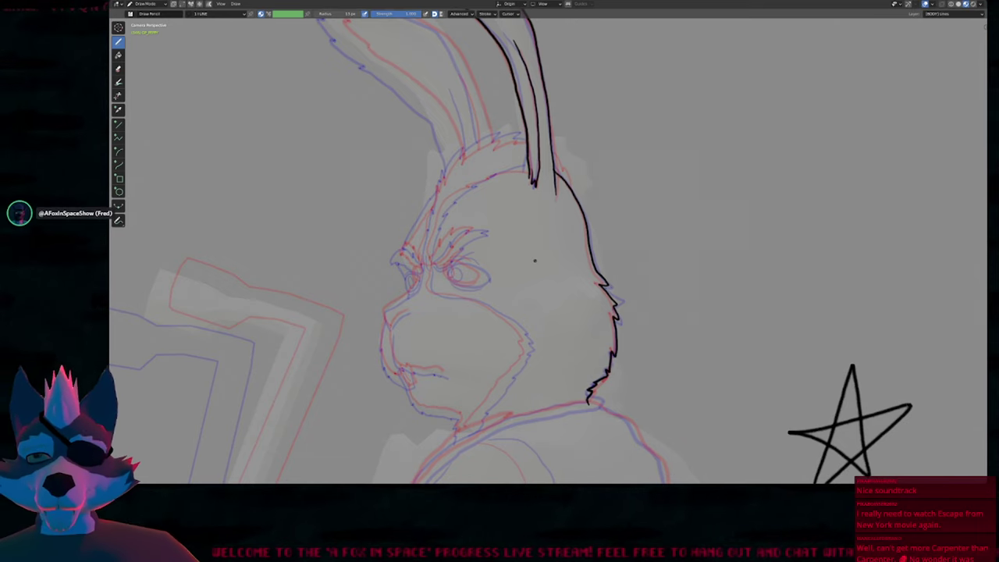
Step: Ink the near and far brows above the rabbit's eyes
mouse_move(554, 261)
middle_mouse_down("shift")
mouse_move(606, 229)
mouse_move(609, 252)
mouse_move(578, 272)
middle_mouse_up("shift")
middle_click_drag(566, 225, 590, 180, "ctrl")
middle_click_drag(589, 179, 577, 216, "shift")
scroll(577, 216, "up", 3)
mouse_move(513, 242)
left_mouse_down()
mouse_move(562, 184)
mouse_move(620, 175)
mouse_move(569, 209)
mouse_move(543, 244)
mouse_move(519, 254)
mouse_move(512, 241)
left_mouse_up()
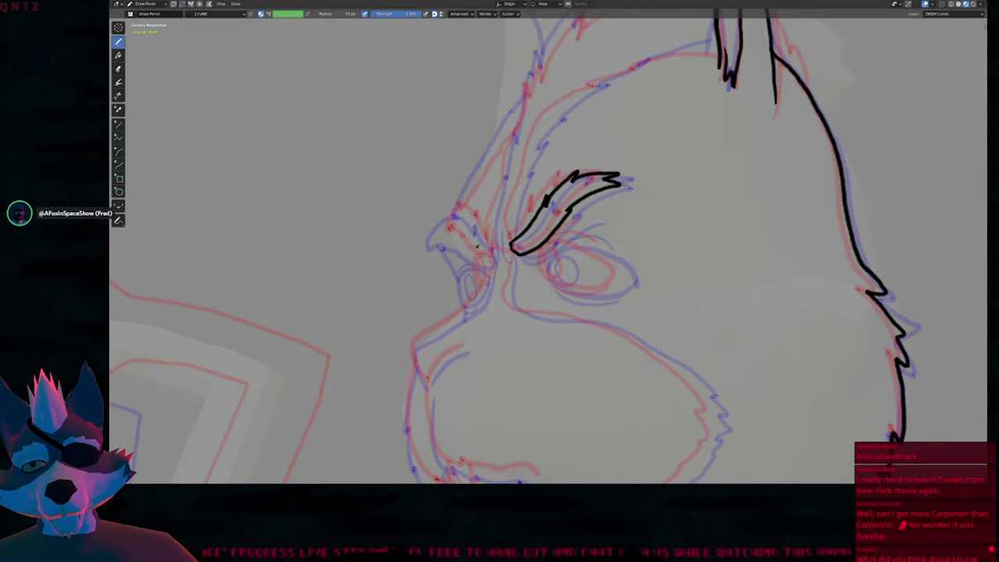
middle_click_drag(492, 237, 559, 254, "shift")
mouse_move(559, 260)
left_mouse_down()
mouse_move(522, 225)
mouse_move(500, 250)
mouse_move(506, 261)
mouse_move(528, 258)
mouse_move(561, 275)
left_mouse_up()
mouse_move(559, 273)
middle_mouse_down("shift")
mouse_move(469, 226)
mouse_move(499, 209)
middle_mouse_up("shift")
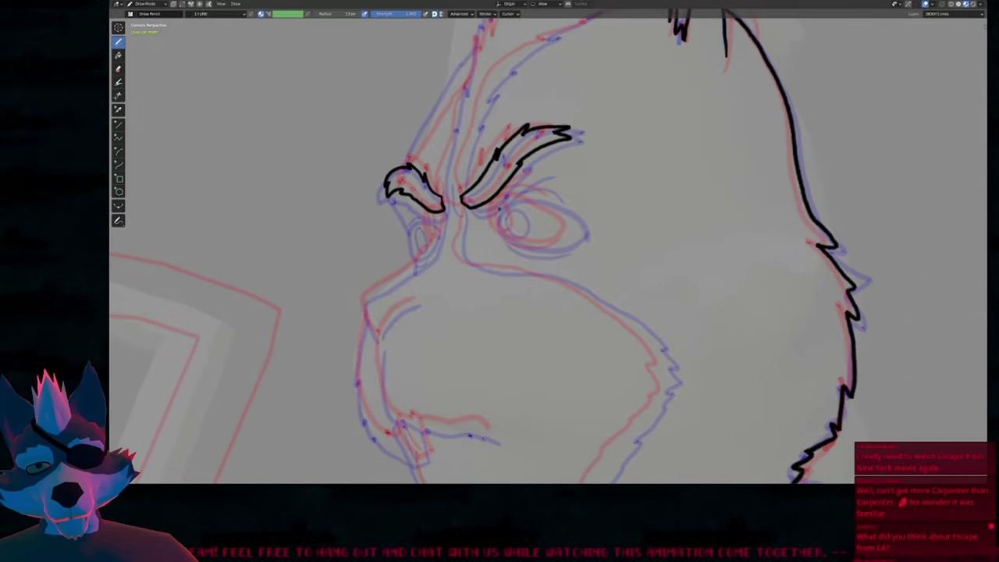
Step: Ink the near eye's upper lid and lower curve, checking them in Edit Mode
mouse_move(492, 219)
left_mouse_down()
mouse_move(519, 197)
mouse_move(539, 198)
mouse_move(573, 228)
left_mouse_up()
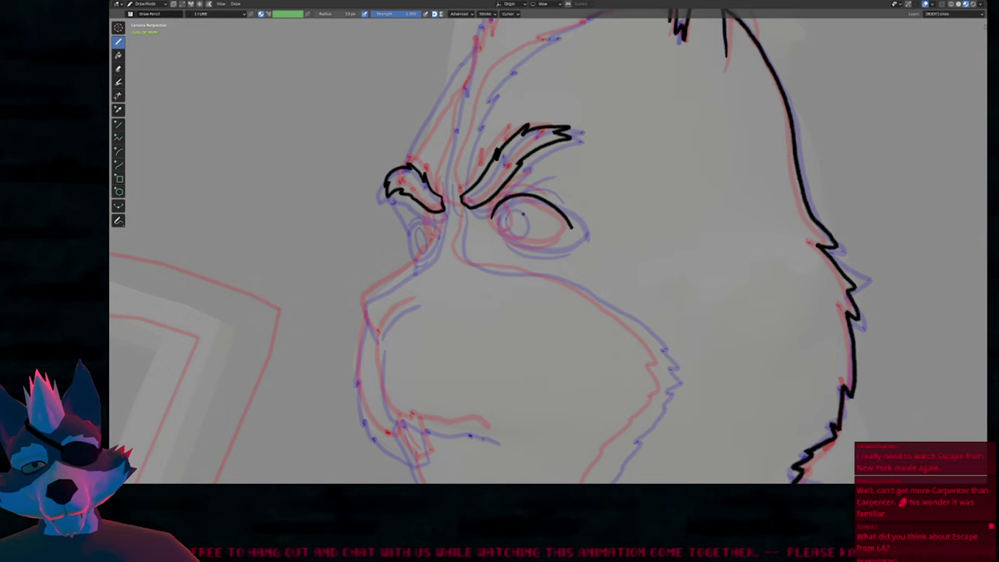
left_click_drag(539, 198, 578, 231)
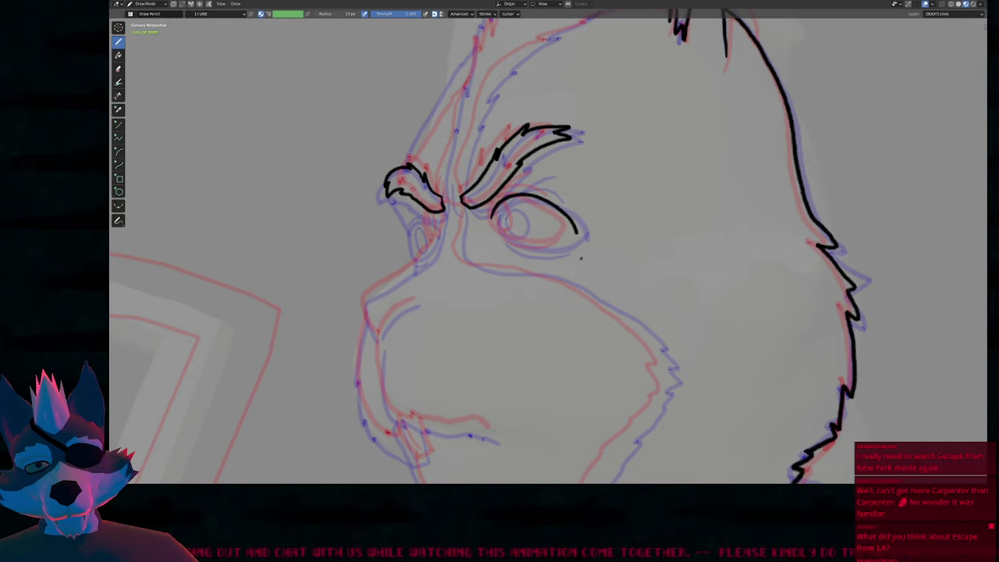
mouse_move(493, 218)
left_mouse_down()
mouse_move(517, 246)
mouse_move(547, 248)
mouse_move(577, 231)
left_mouse_up()
key("Tab")
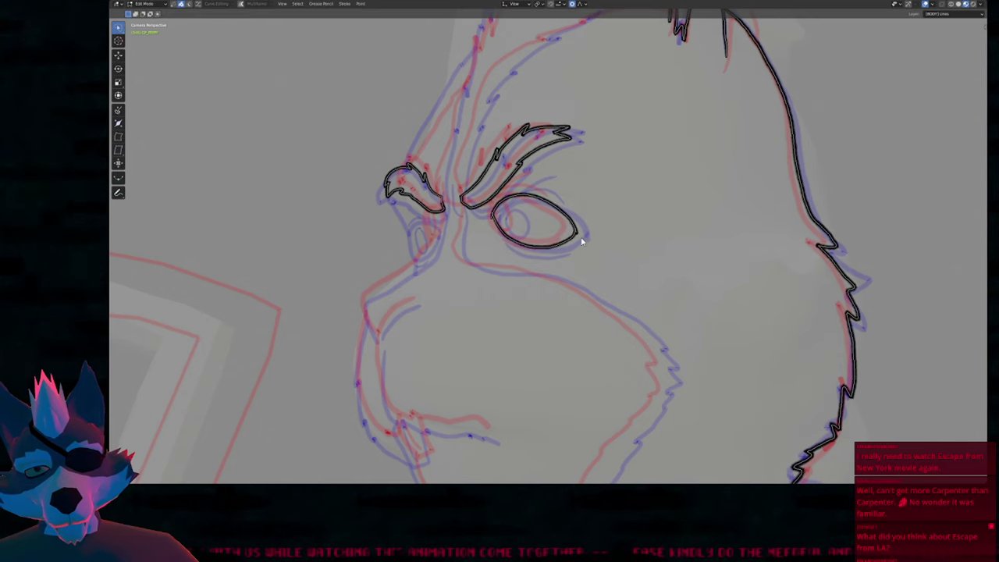
key("Tab")
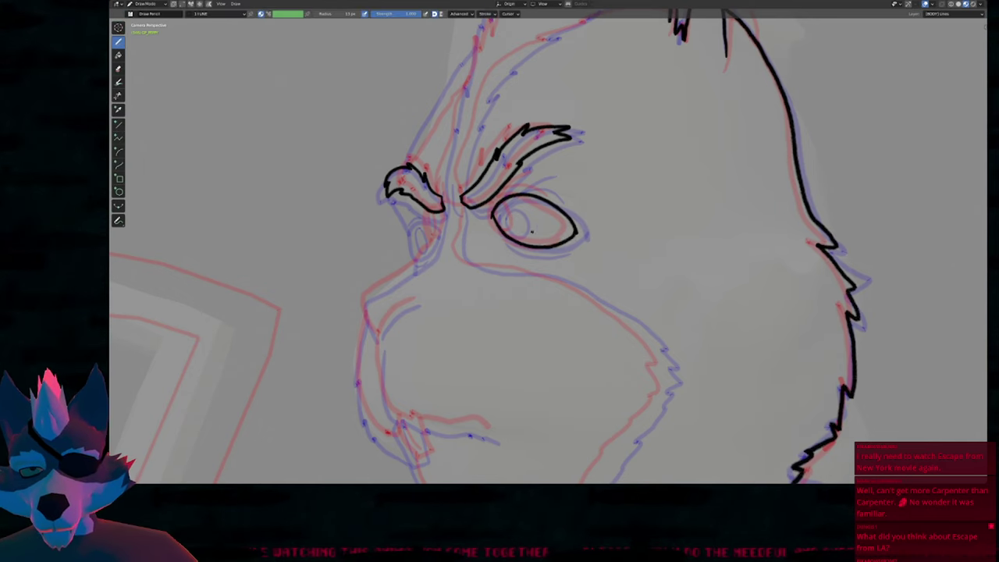
scroll(531, 231, "up", 5)
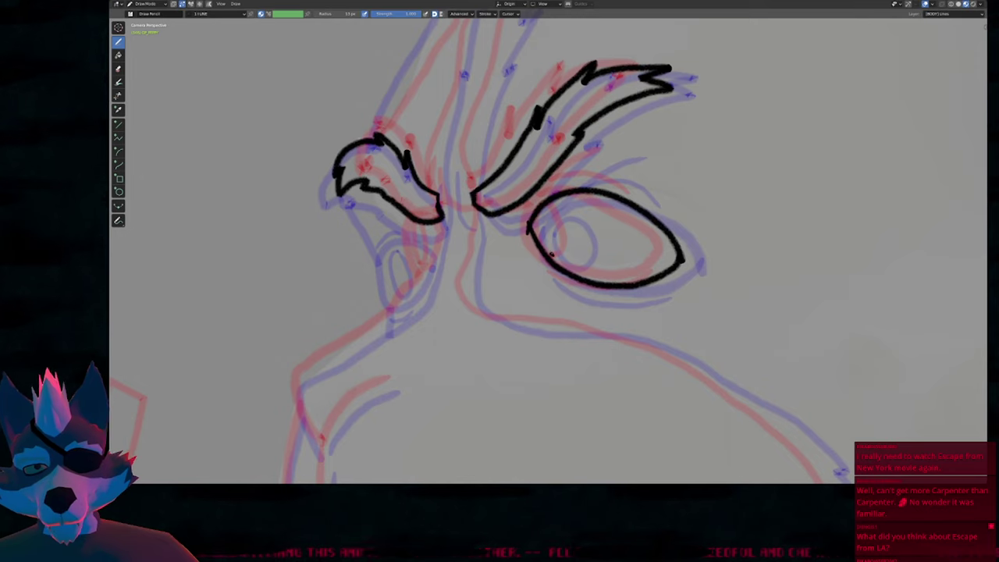
Step: Ink an oval pupil in the near eye and a line under its lower lid
mouse_move(551, 255)
left_mouse_down()
mouse_move(544, 217)
mouse_move(568, 204)
mouse_move(573, 254)
mouse_move(552, 250)
left_mouse_up()
middle_click_drag(591, 239, 515, 214, "shift")
left_click_drag(475, 250, 535, 273)
left_click_drag(577, 270, 590, 270)
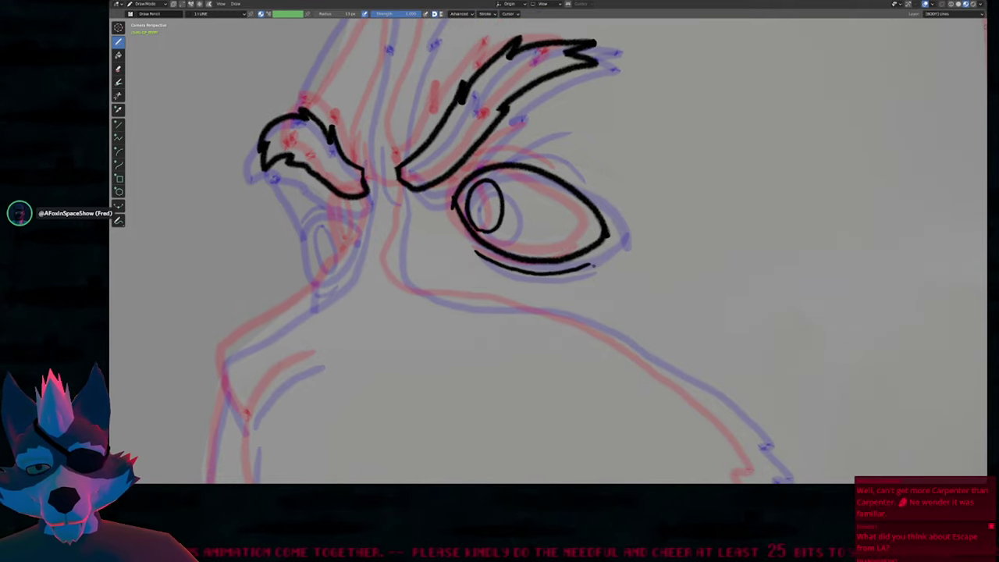
key("Tab")
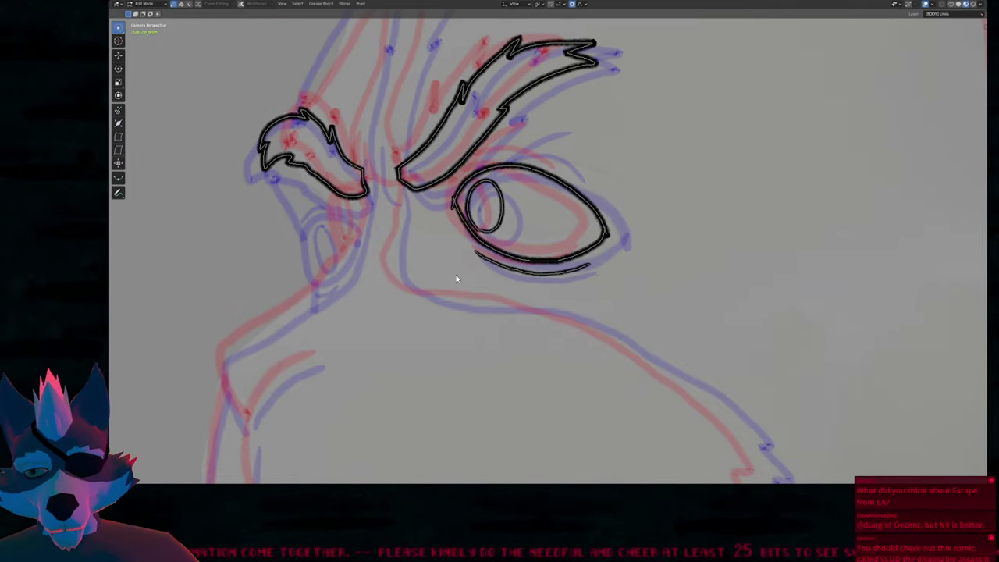
mouse_move(440, 257)
middle_mouse_down("shift")
mouse_move(559, 219)
mouse_move(544, 231)
middle_mouse_up("shift")
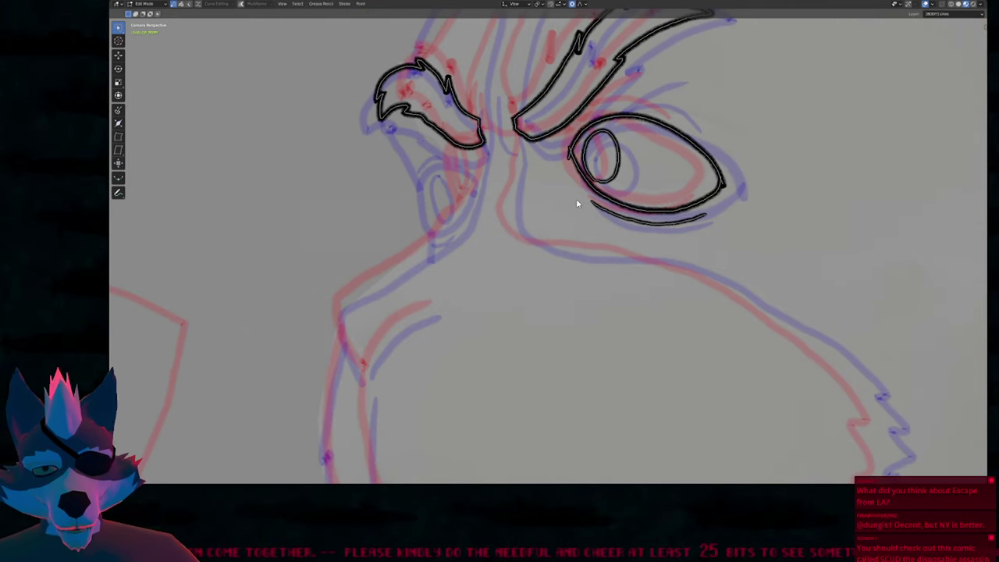
scroll(550, 287, "down", 3)
key("Tab")
scroll(472, 195, "up", 4)
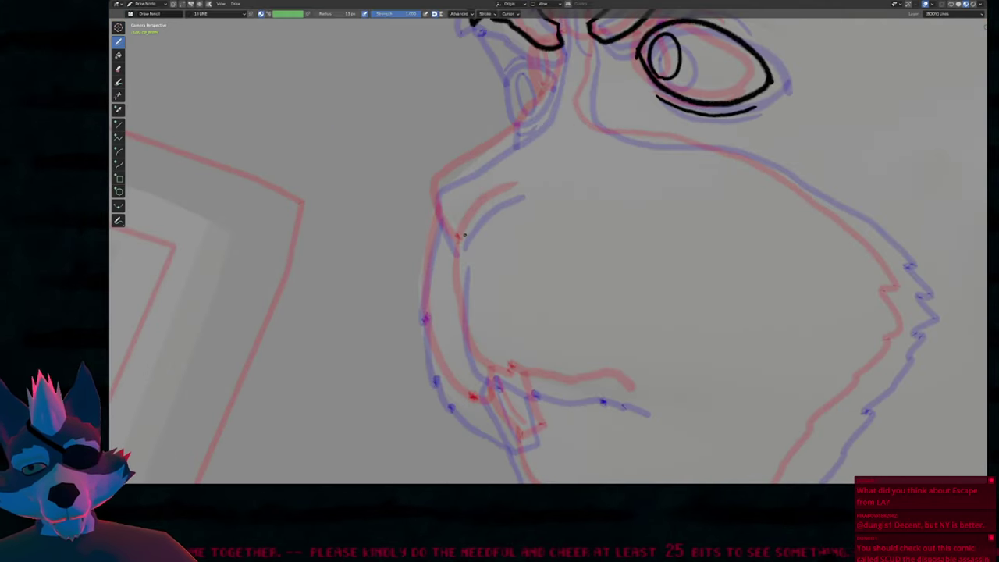
Step: Ink the cheek top and snout edge, extending it toward the brow at 13 px
mouse_move(462, 242)
left_mouse_down()
mouse_move(475, 221)
mouse_move(522, 194)
left_mouse_up()
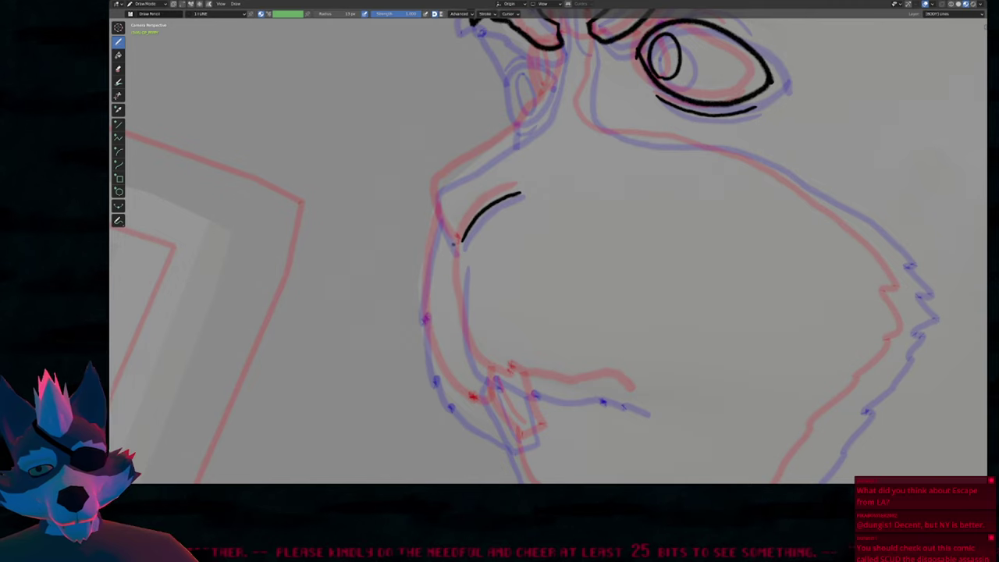
mouse_move(455, 247)
left_mouse_down()
mouse_move(433, 191)
mouse_move(519, 135)
mouse_move(553, 87)
left_mouse_up()
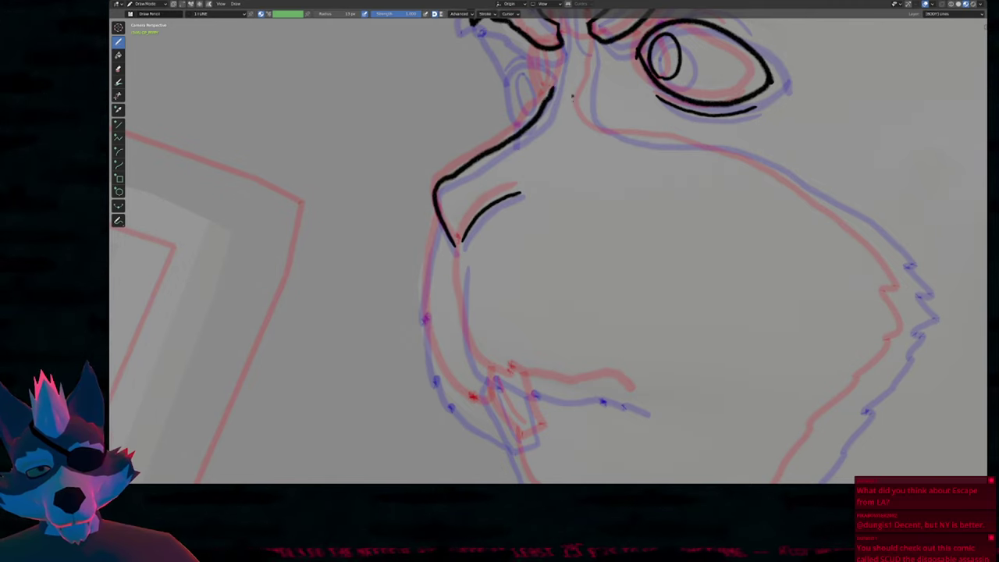
middle_click_drag(551, 115, 516, 286, "shift")
key("f")
left_click(513, 289)
mouse_move(514, 289)
left_mouse_down("shift")
mouse_move(502, 293)
mouse_move(528, 244)
mouse_move(527, 145)
mouse_move(559, 28)
left_mouse_up("shift")
middle_click_drag(569, 93, 557, 235, "shift")
Step: Nudge the nose-bridge and eyebrow stroke points in Edit Mode
key("Tab")
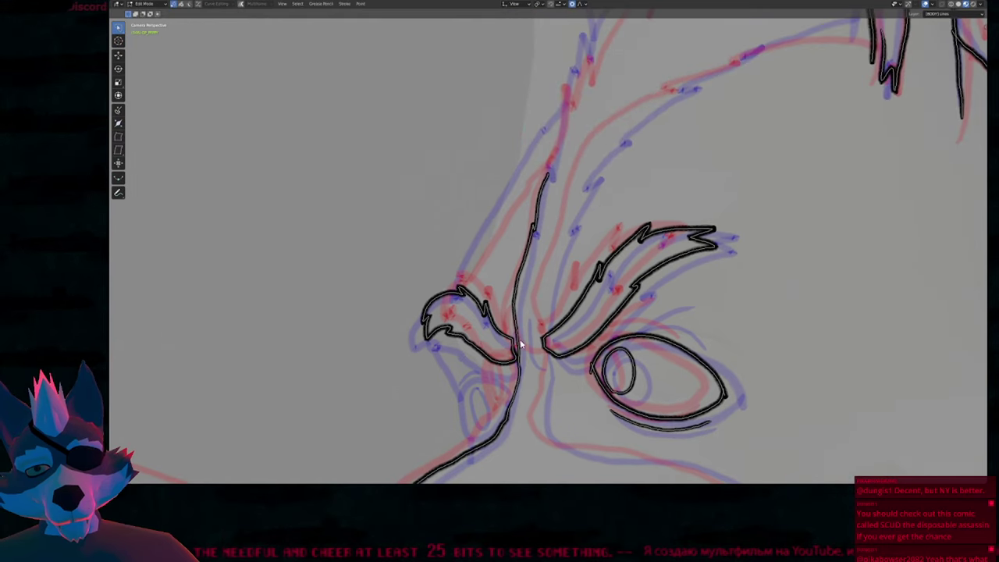
left_click(522, 342)
key("g")
left_click(524, 338)
left_click(519, 359)
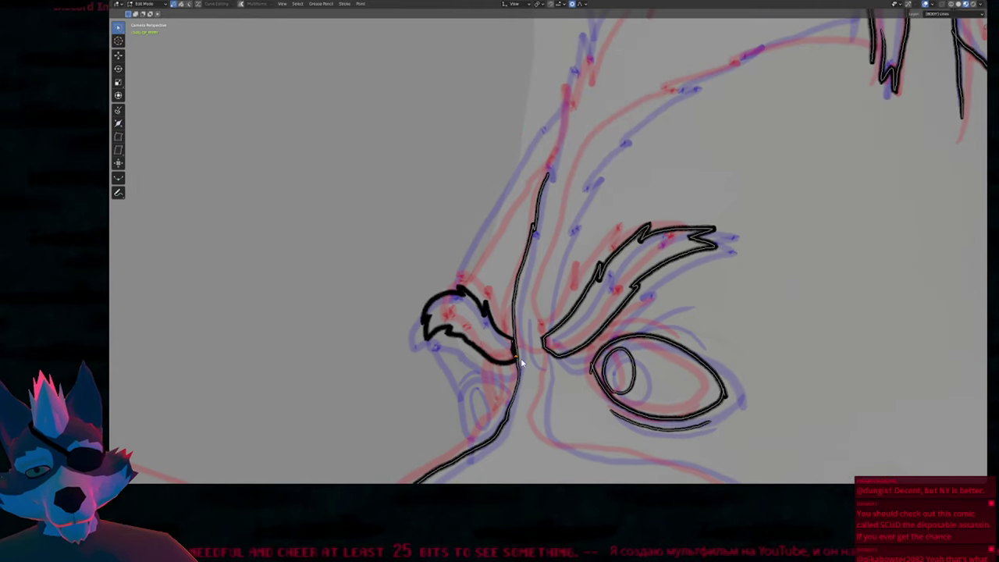
key("g")
left_click(519, 365)
key("Tab")
Step: Ink creases from the nose bridge and between brow and eye, undoing a stray arc
middle_click_drag(518, 365, 505, 323, "shift")
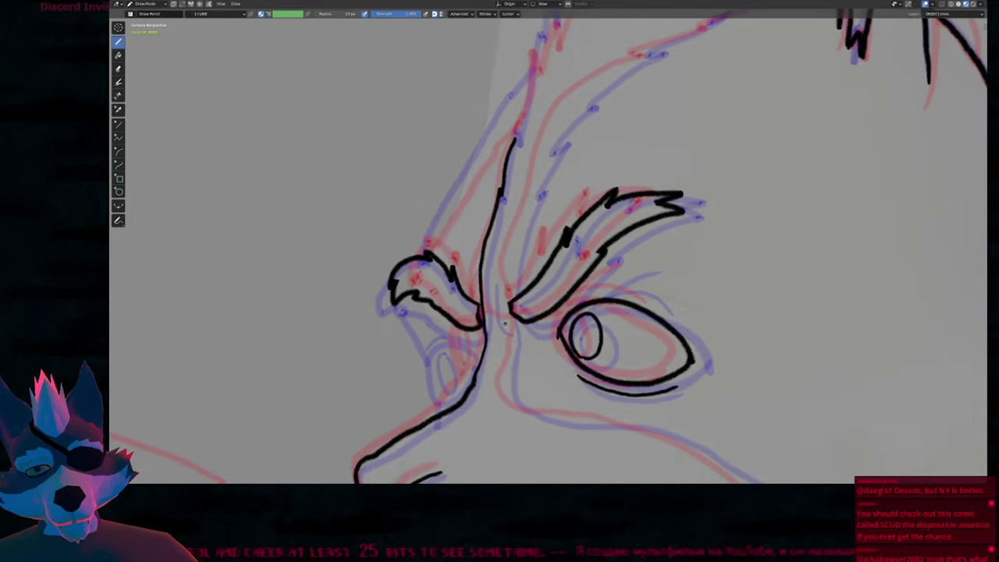
left_click_drag(502, 333, 490, 282)
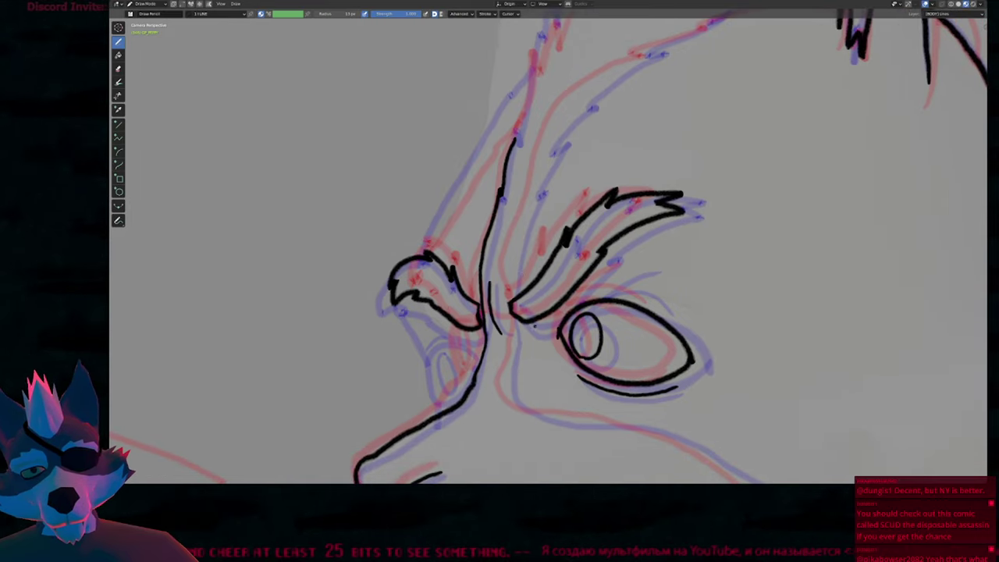
mouse_move(548, 321)
left_mouse_down()
mouse_move(526, 326)
mouse_move(507, 314)
mouse_move(504, 282)
left_mouse_up()
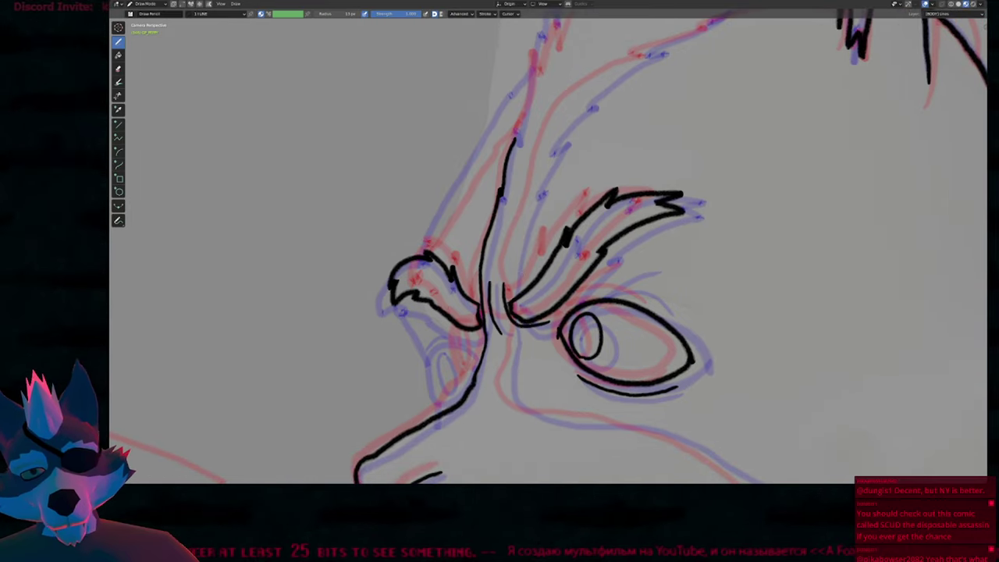
middle_click_drag(505, 283, 468, 271, "shift")
middle_click_drag(544, 275, 525, 266, "shift")
left_click_drag(492, 303, 593, 248)
mouse_move(529, 278)
left_mouse_down()
mouse_move(550, 266)
mouse_move(603, 286)
left_mouse_up()
key("ctrl+z")
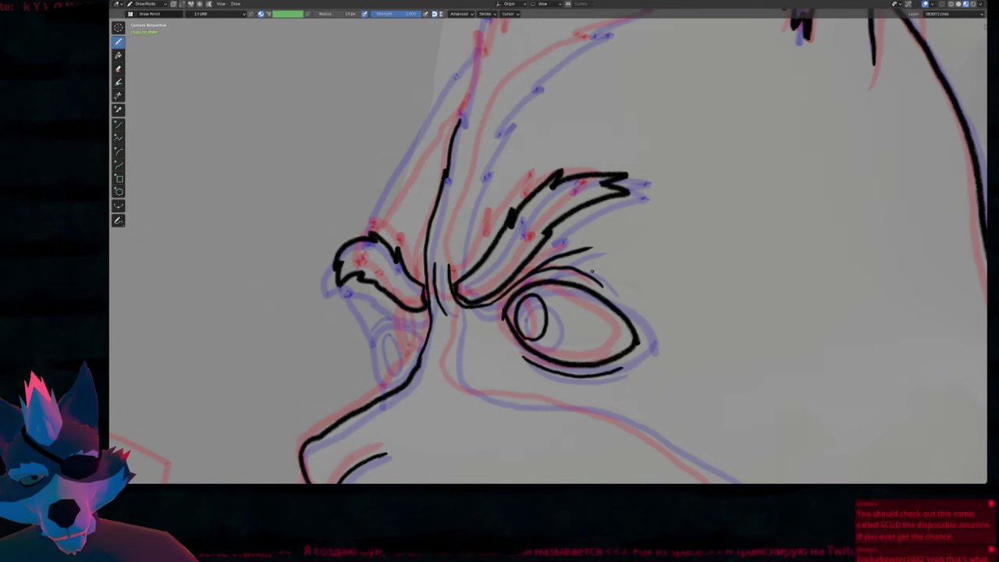
Step: Ink the forehead line curving from the brow up toward the ear
scroll(592, 271, "down", 3)
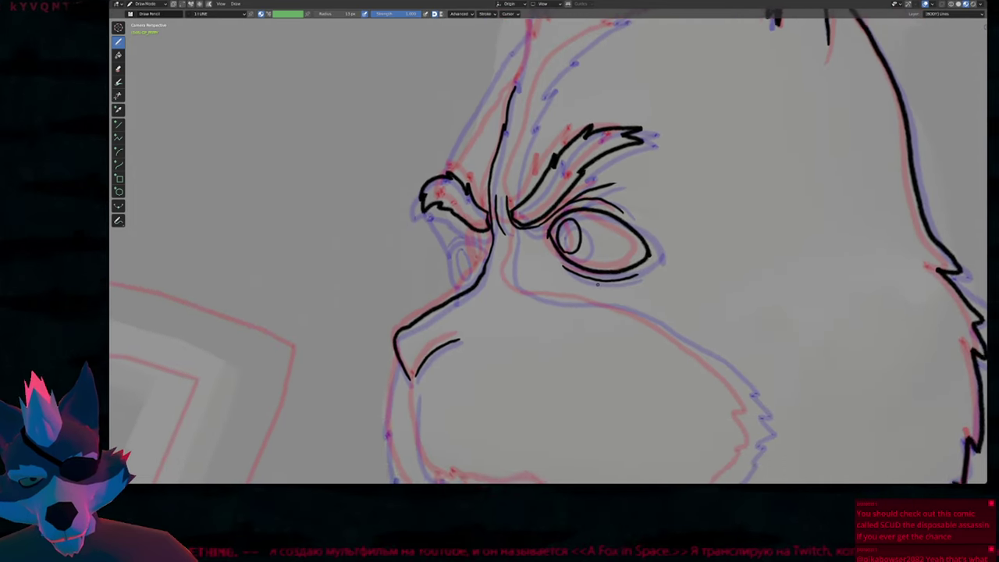
mouse_move(598, 285)
middle_mouse_down("shift")
mouse_move(631, 279)
mouse_move(544, 241)
mouse_move(506, 292)
mouse_move(471, 276)
mouse_move(439, 309)
mouse_move(440, 352)
middle_mouse_up("shift")
scroll(471, 277, "down", 2)
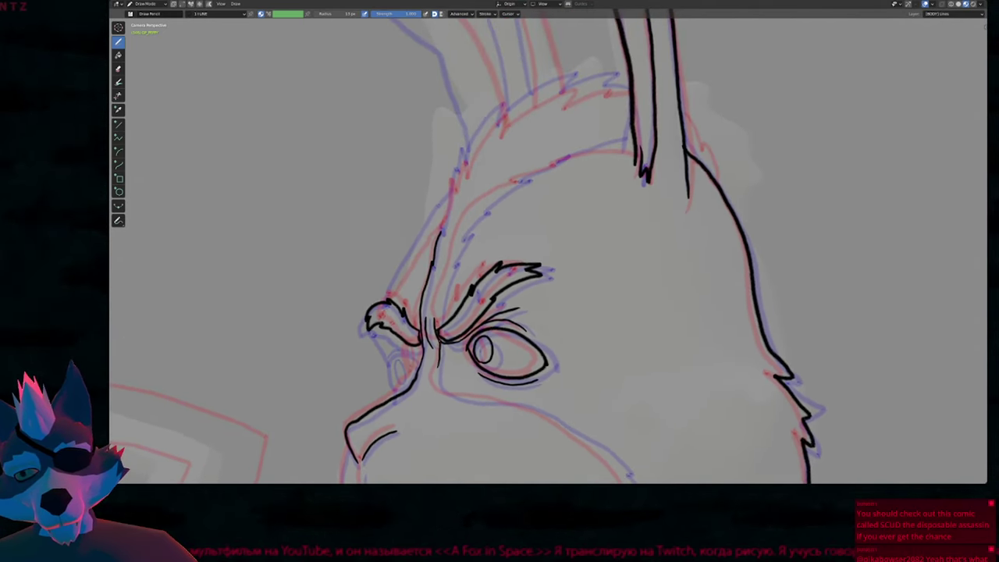
mouse_move(445, 285)
left_mouse_down()
mouse_move(463, 237)
mouse_move(524, 179)
mouse_move(632, 142)
left_mouse_up()
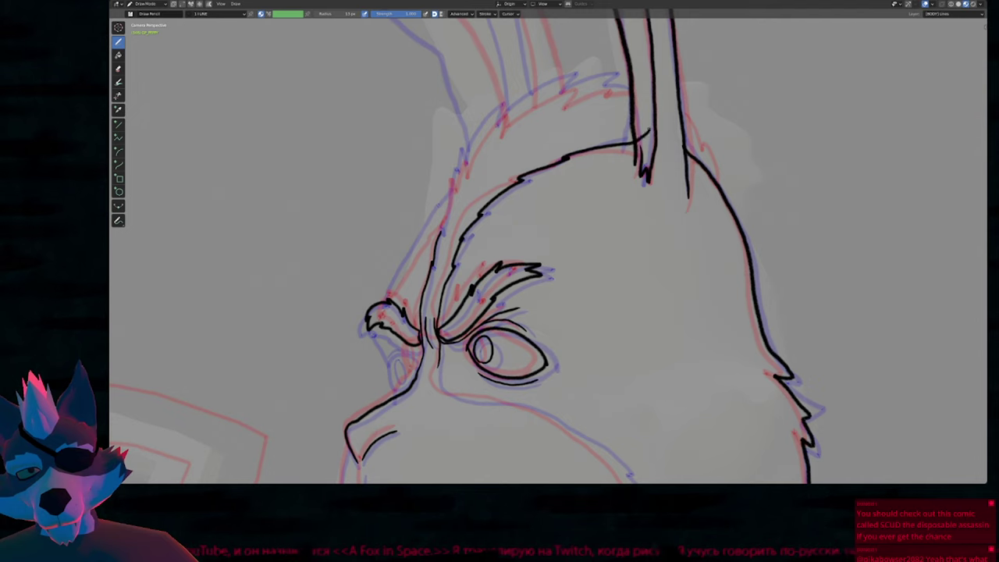
mouse_move(604, 232)
middle_mouse_down("shift")
mouse_move(581, 92)
mouse_move(547, 3)
middle_mouse_up("shift")
Step: Ink the cheek below the nose, the jaw line toward the neck, and the chin contours
middle_click_drag(403, 140, 411, 103, "shift")
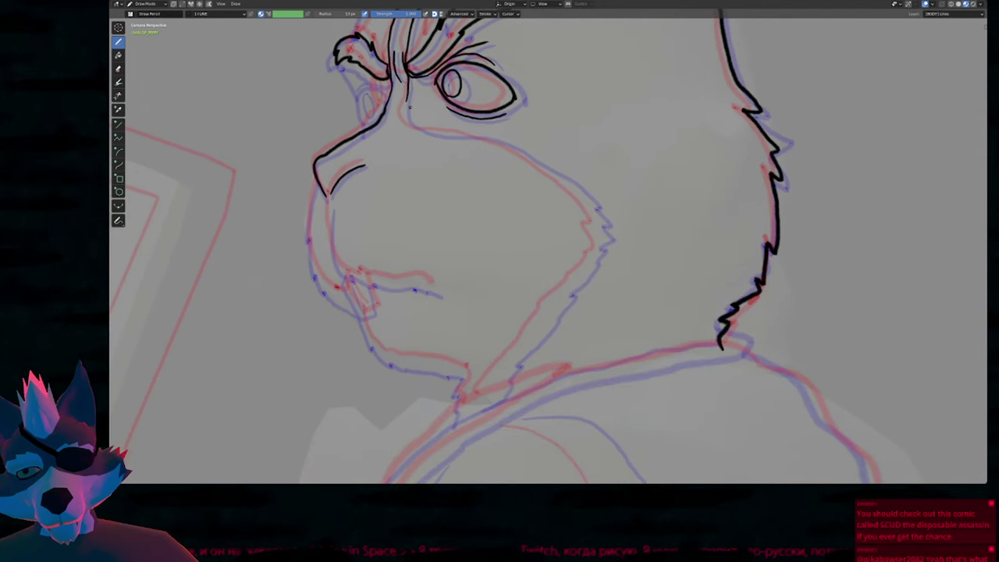
mouse_move(406, 125)
left_mouse_down()
mouse_move(525, 157)
mouse_move(593, 213)
mouse_move(600, 239)
mouse_move(583, 272)
mouse_move(509, 359)
mouse_move(491, 407)
left_mouse_up()
middle_click_drag(491, 408, 527, 341, "shift")
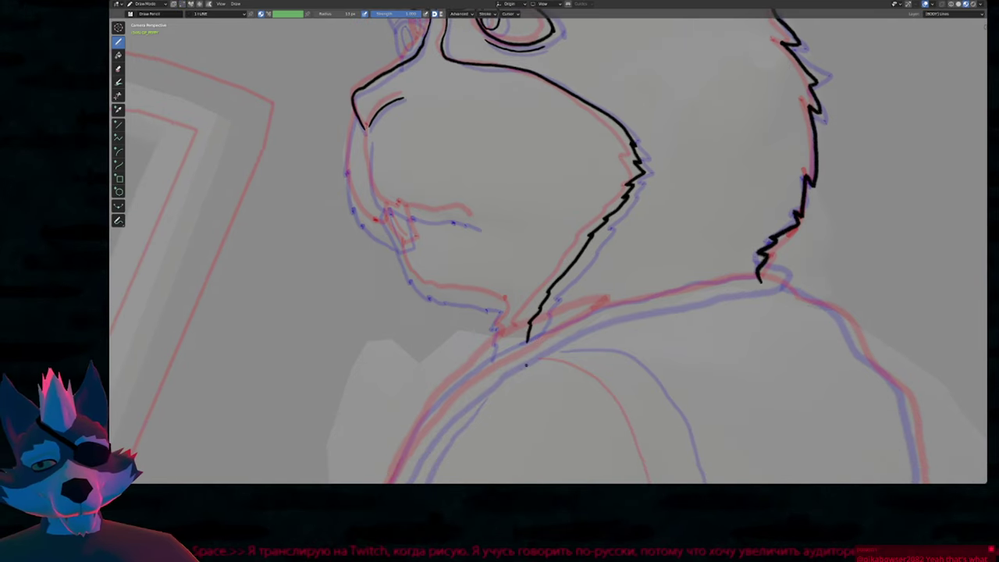
middle_click_drag(475, 258, 523, 231, "shift")
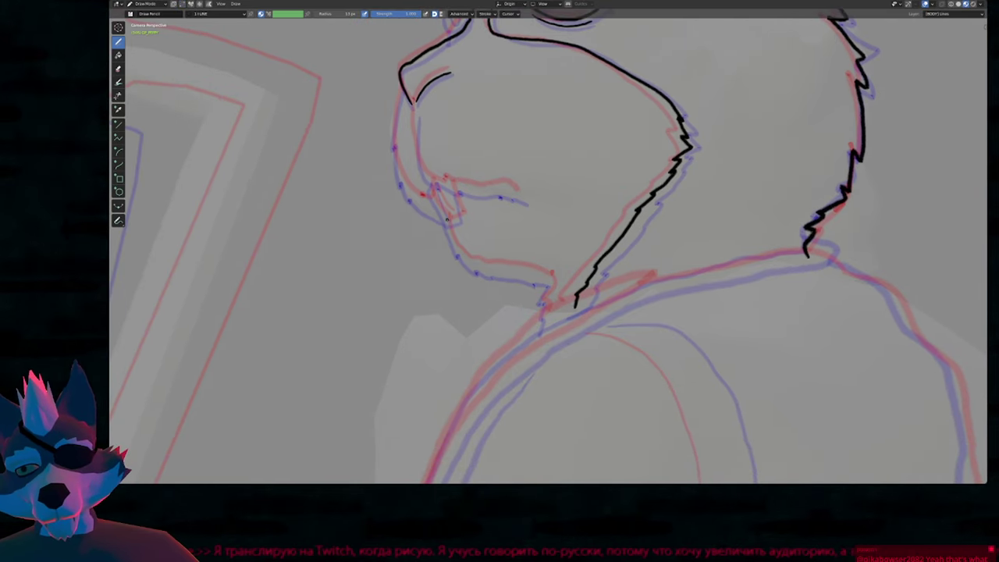
mouse_move(447, 220)
left_mouse_down()
mouse_move(456, 257)
mouse_move(522, 272)
mouse_move(543, 306)
left_mouse_up()
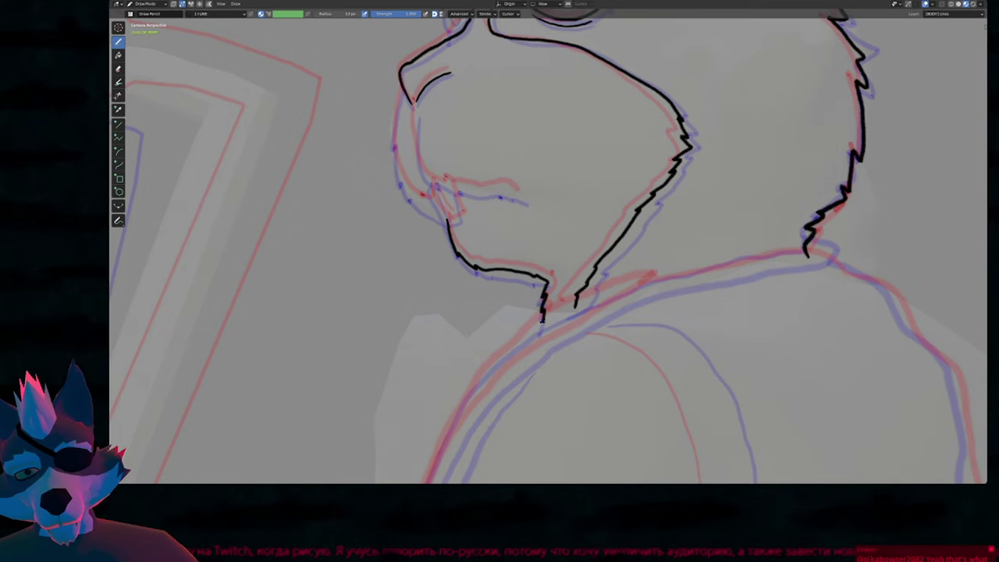
mouse_move(400, 121)
middle_mouse_down("shift")
mouse_move(415, 129)
mouse_move(469, 238)
mouse_move(458, 246)
mouse_move(433, 232)
middle_mouse_up("shift")
mouse_move(447, 212)
left_mouse_down()
mouse_move(459, 278)
mouse_move(472, 290)
mouse_move(525, 298)
left_mouse_up()
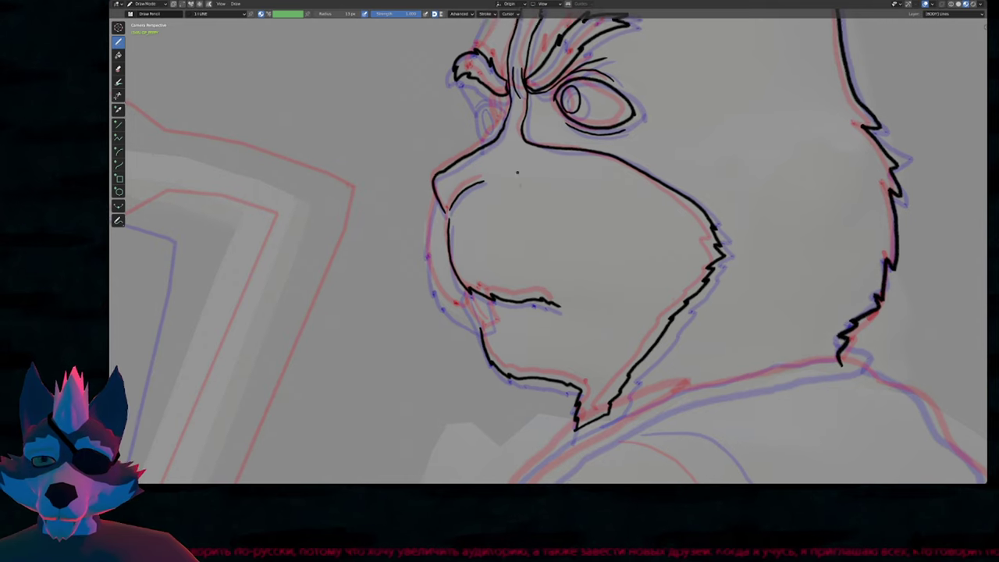
Step: Ink the left outline of the muzzle, checking the brush radius
middle_click_drag(550, 154, 568, 217, "shift")
scroll(485, 228, "up", 3)
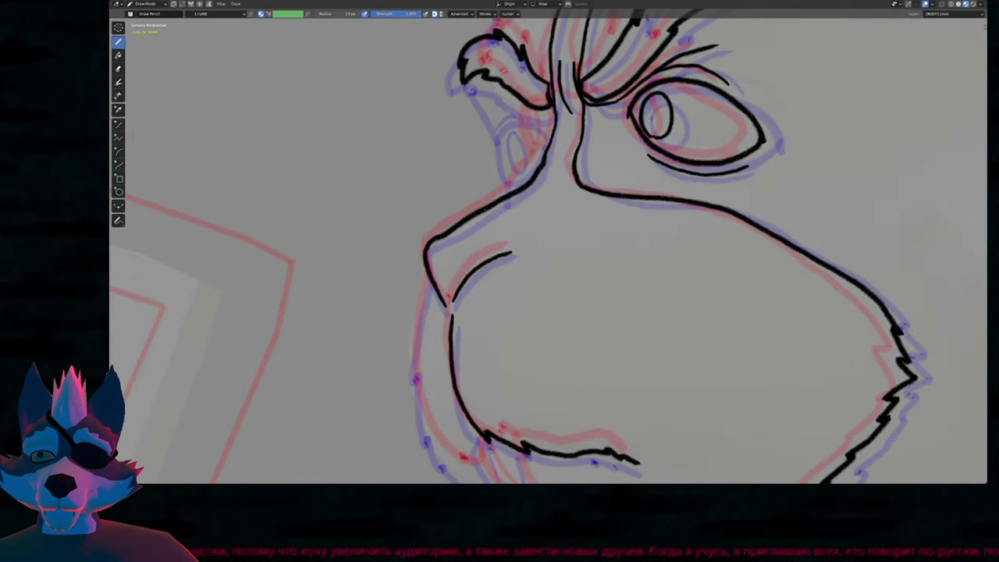
key("f")
key("Escape")
middle_click_drag(431, 338, 372, 187, "shift")
mouse_move(369, 116)
left_mouse_down()
mouse_move(355, 215)
mouse_move(373, 296)
mouse_move(432, 331)
mouse_move(419, 297)
mouse_move(426, 243)
left_mouse_up()
key("ctrl+z")
key("f")
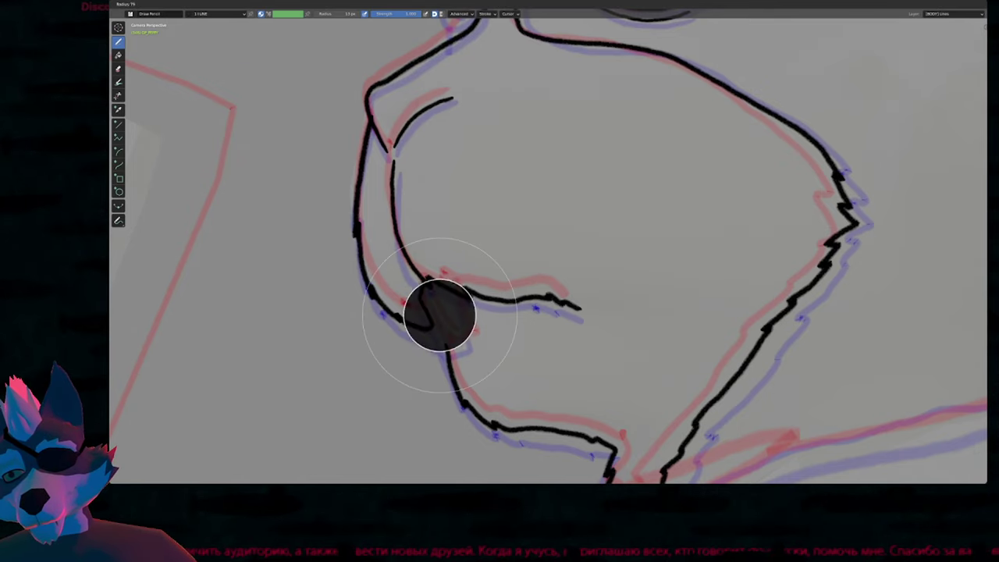
key("Escape")
middle_click_drag(440, 315, 413, 297, "shift")
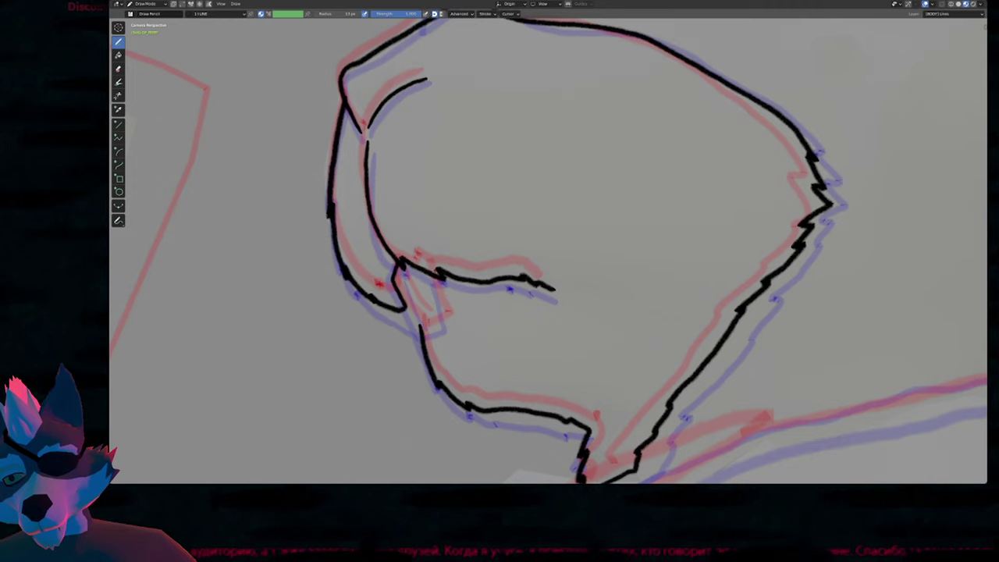
Step: Draw the rectangular buck tooth below the mouth and start moving its lower point
mouse_move(436, 275)
left_mouse_down()
mouse_move(444, 317)
mouse_move(431, 328)
mouse_move(371, 252)
left_mouse_up()
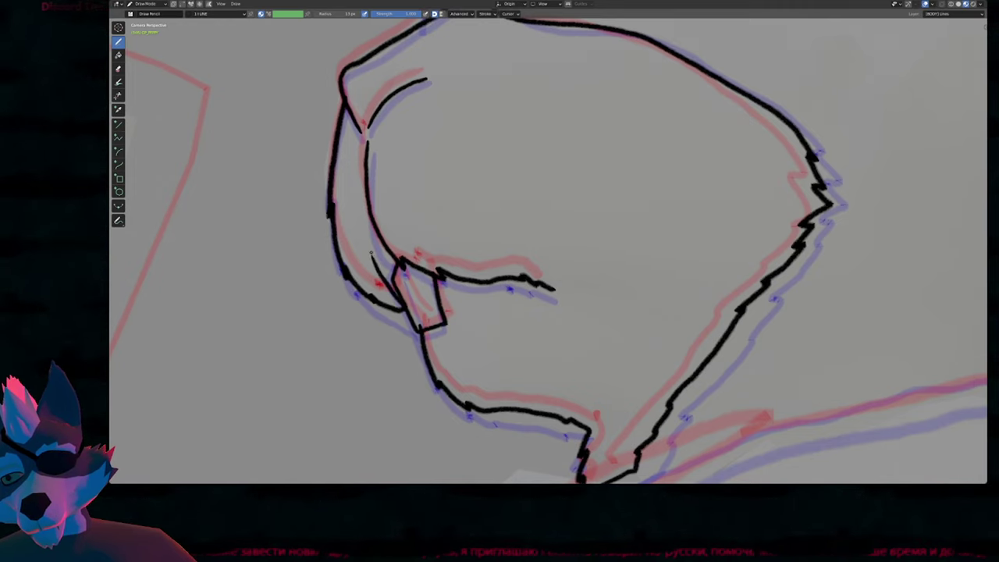
key("ctrl+z")
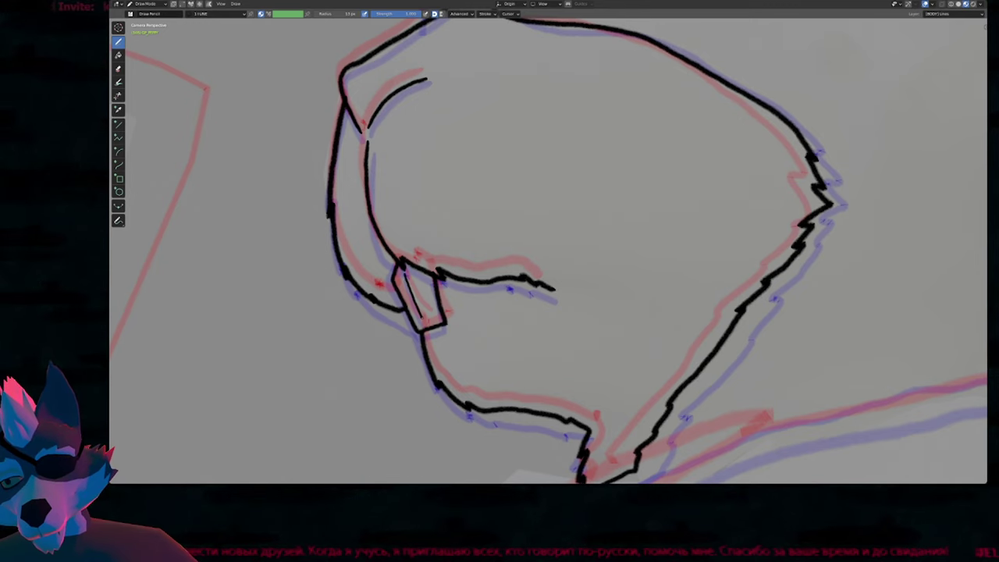
key("Tab")
left_click(424, 324)
key("g")
scroll(436, 325, "down", 2)
Step: Move and rotate the buck tooth into place, then return to Draw mode
left_click(436, 330)
key("r")
left_click(478, 324)
key("g")
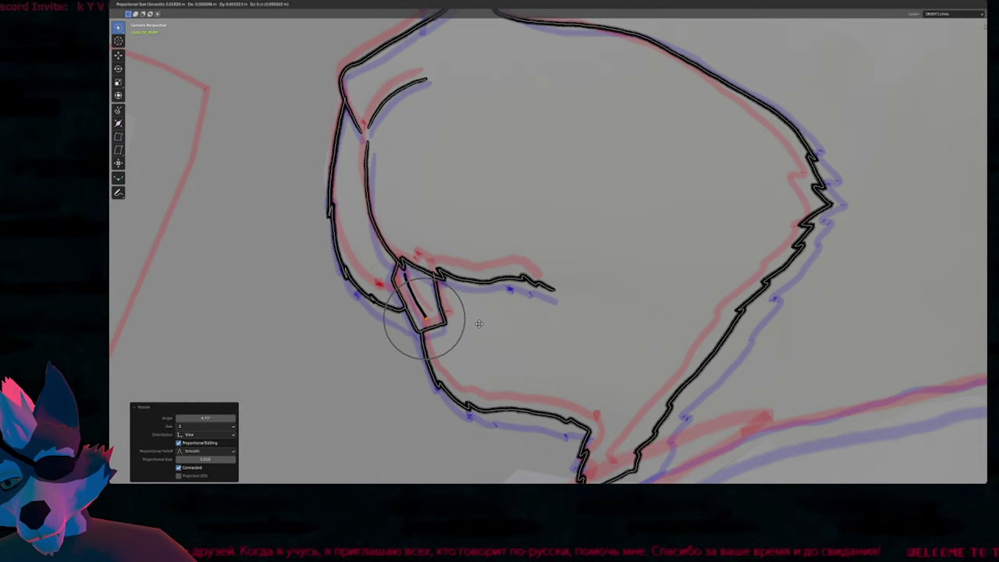
left_click(477, 324)
key("Tab")
scroll(468, 336, "down", 5)
Step: Ink the far eye's outline and its pupil
mouse_move(506, 227)
middle_mouse_down("shift")
mouse_move(493, 248)
mouse_move(488, 336)
mouse_move(486, 320)
middle_mouse_up("shift")
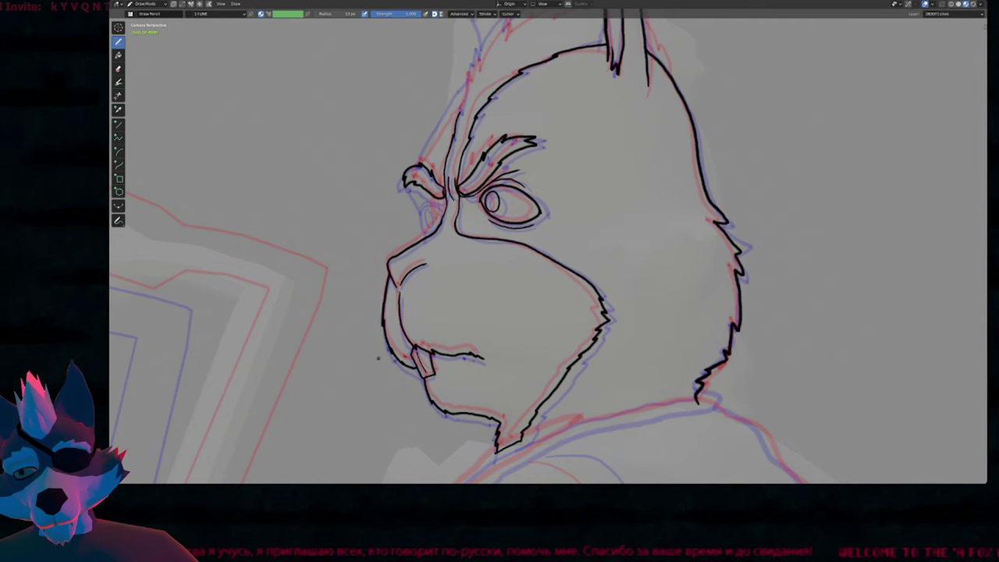
middle_click_drag(460, 245, 478, 331, "shift")
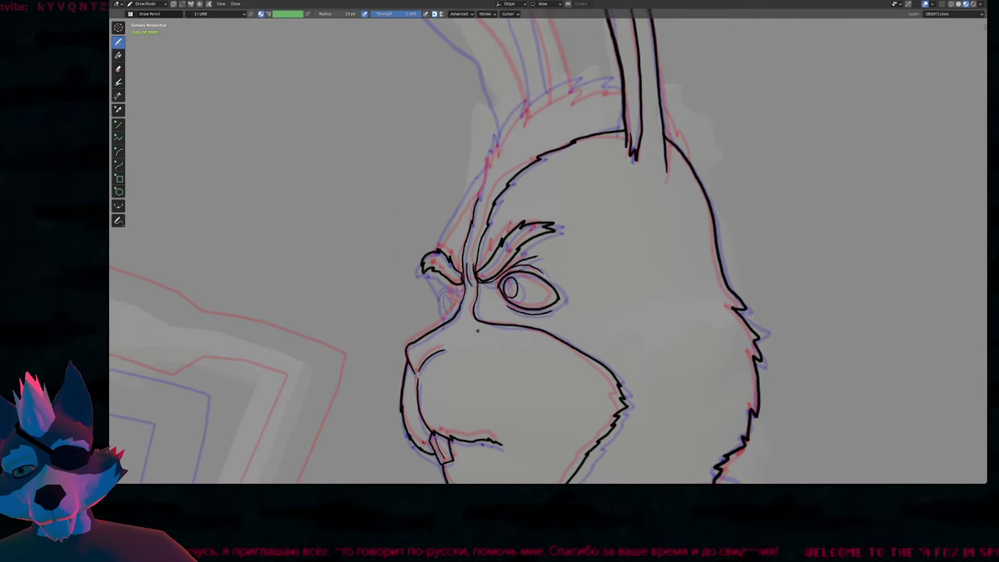
scroll(449, 311, "up", 5)
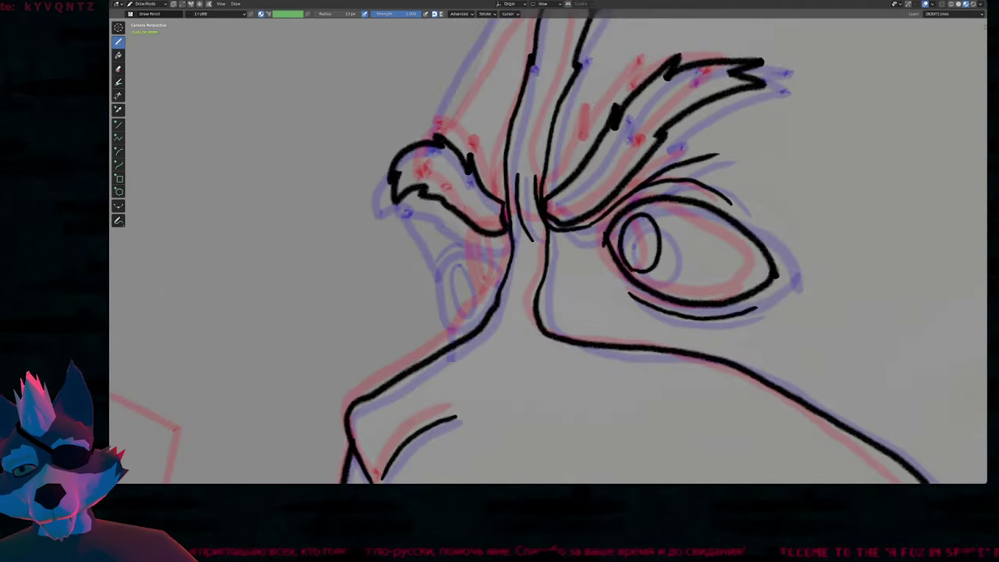
mouse_move(504, 255)
left_mouse_down()
mouse_move(459, 244)
mouse_move(448, 281)
mouse_move(463, 310)
mouse_move(495, 296)
mouse_move(508, 251)
left_mouse_up()
mouse_move(476, 295)
left_mouse_down()
mouse_move(460, 281)
mouse_move(472, 250)
mouse_move(478, 298)
left_mouse_up()
scroll(508, 332, "down", 5)
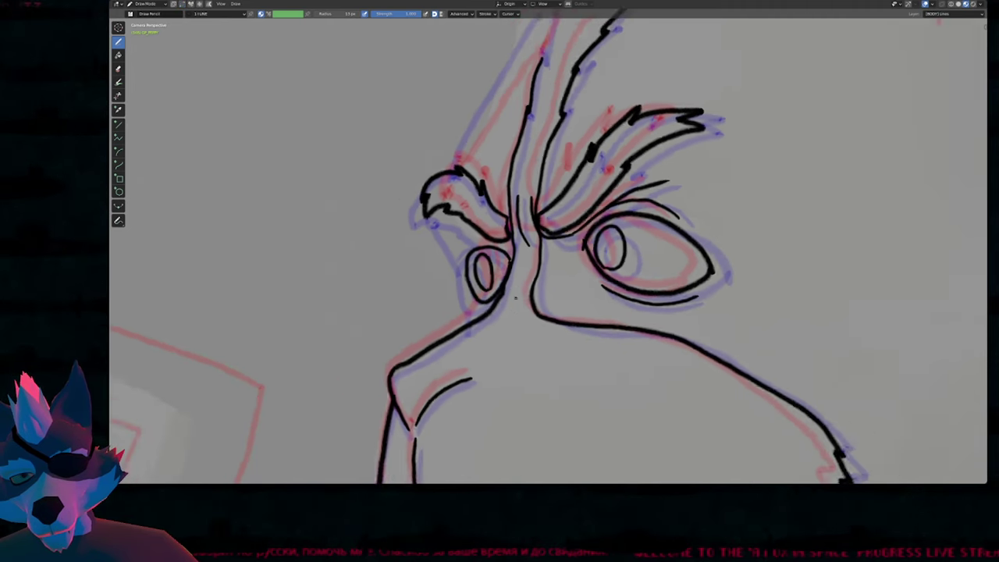
Step: Compare neighbouring poses and ink a trimmed line beside the far eye
key("Up")
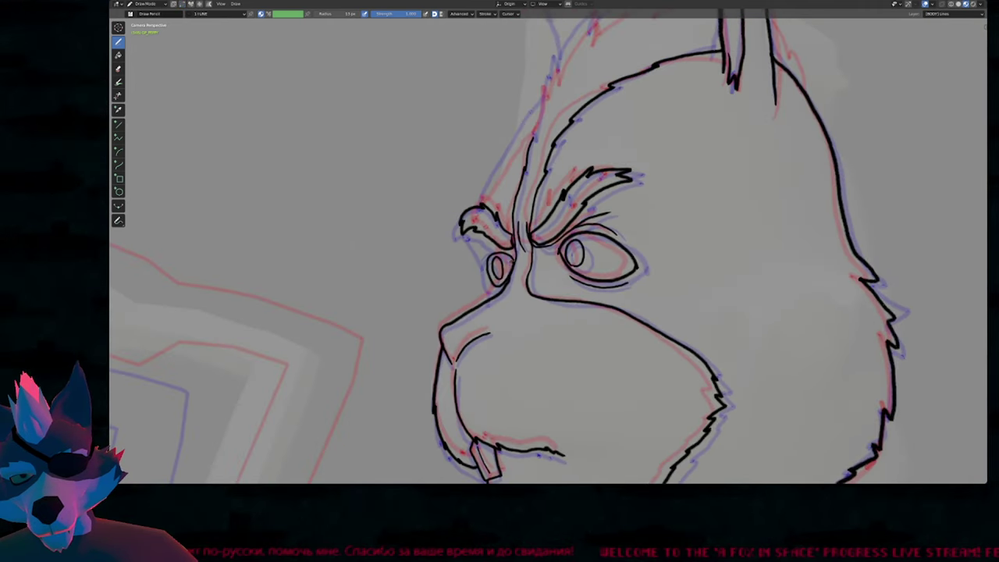
key("Up")
key("Down")
scroll(510, 257, "up", 3)
key("f")
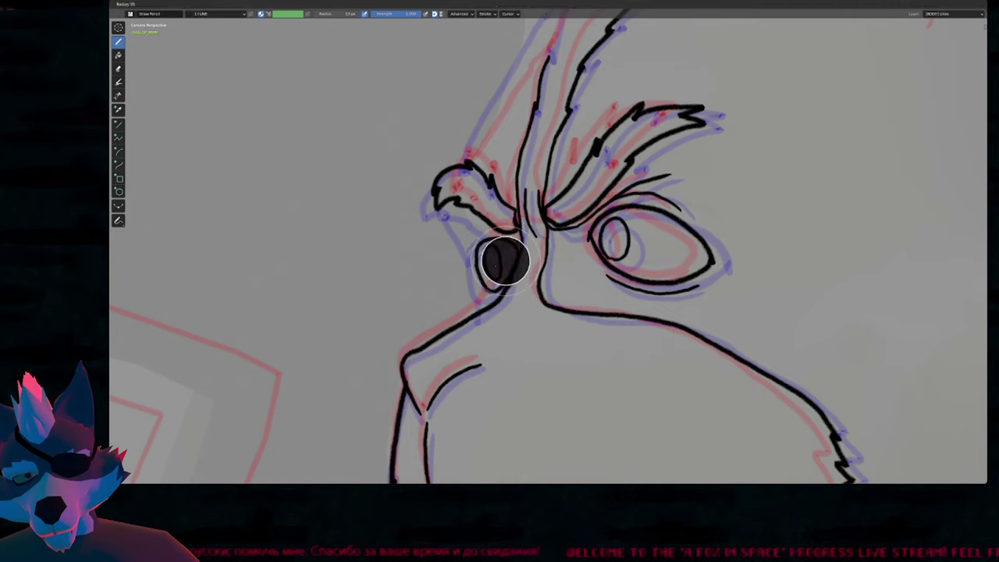
key("Escape")
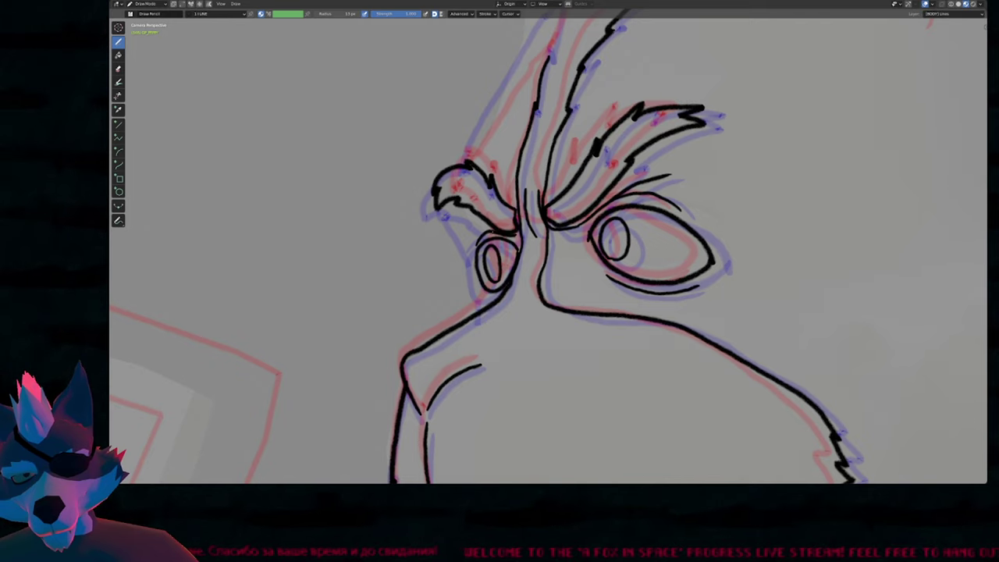
left_click_drag(458, 207, 476, 258)
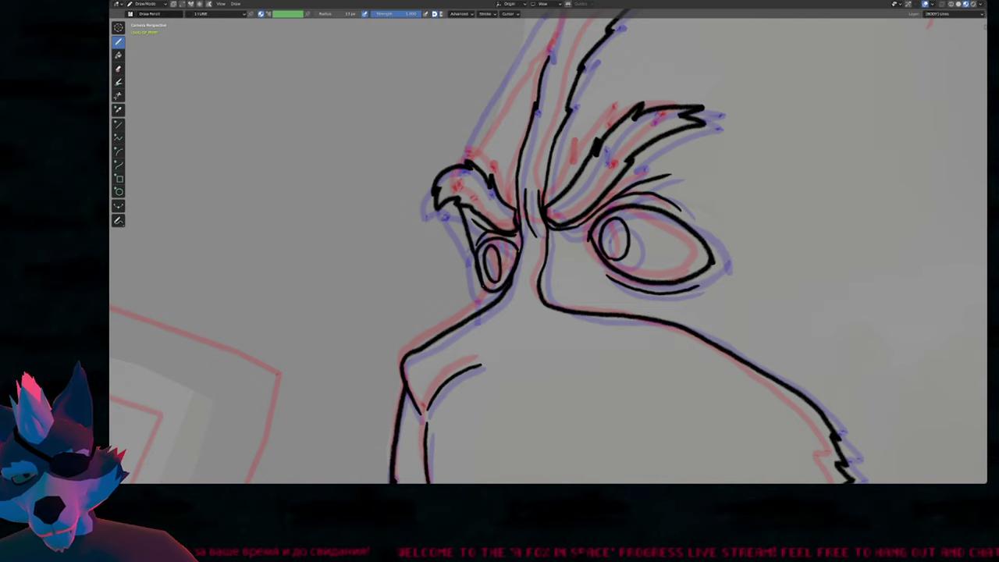
mouse_move(484, 295)
left_mouse_down()
mouse_move(476, 332)
mouse_move(505, 326)
left_mouse_up()
Step: Step forward through the following poses of the rabbit animation
key("Up")
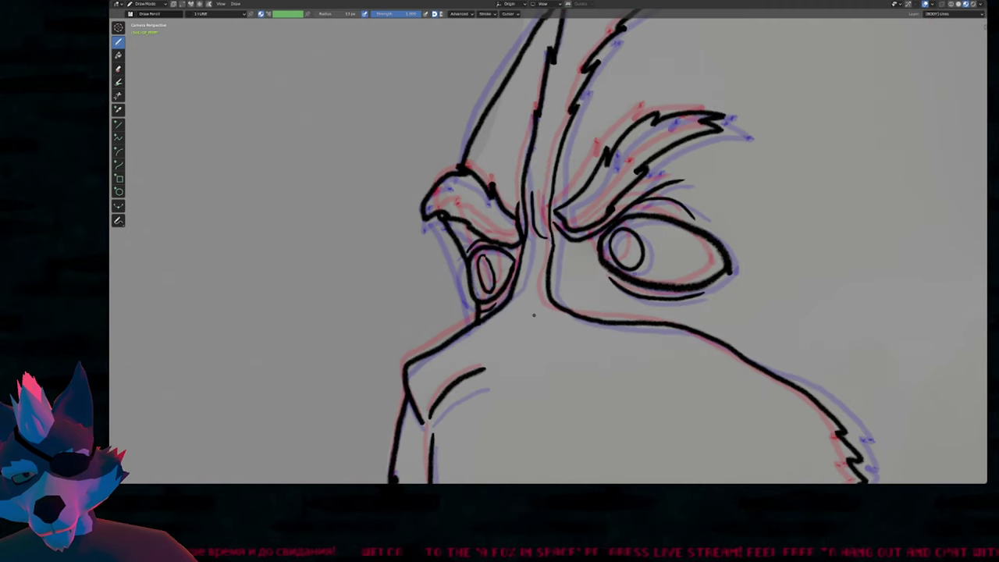
key("Down")
key("Down")
key("Right")
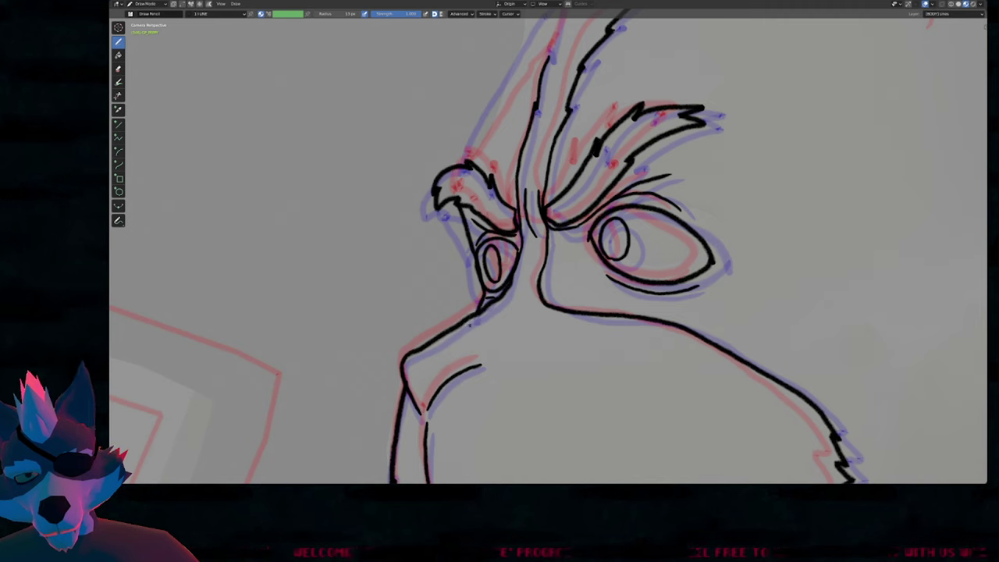
key("Right")
key("Right")
key("Right")
key("Right")
key("Right")
key("Right")
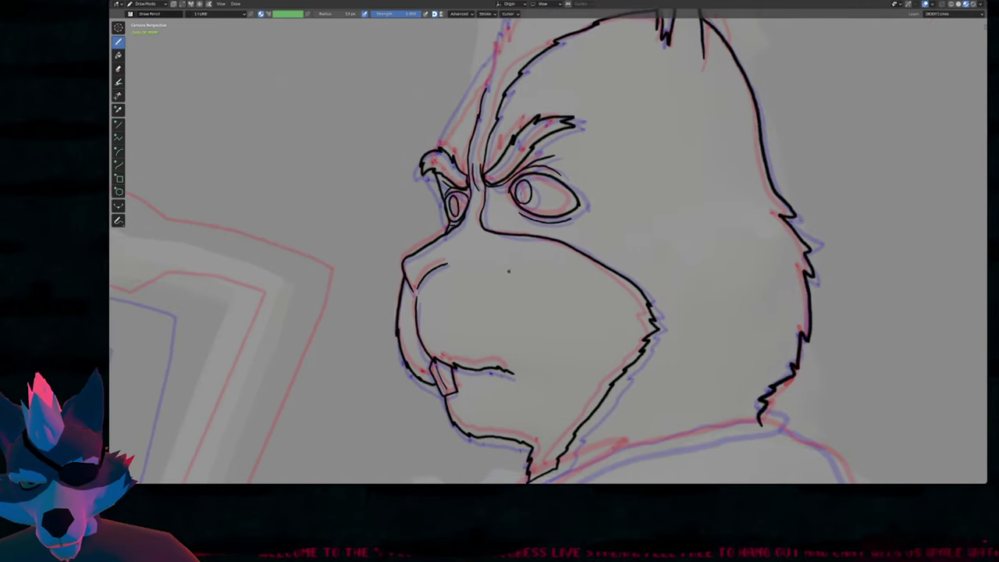
key("Right")
key("Right")
key("Right")
key("Right")
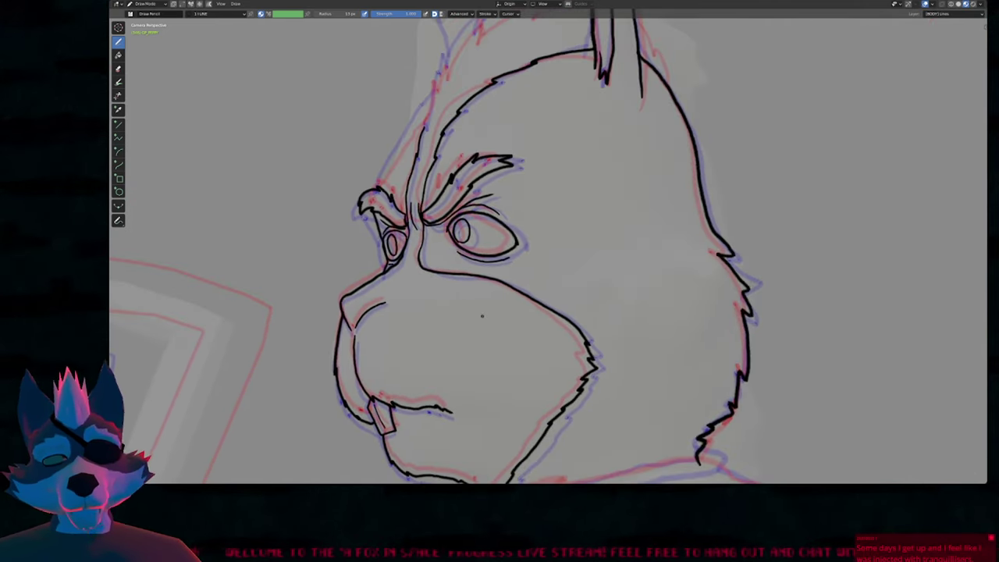
key("Right")
key("Right")
key("Right")
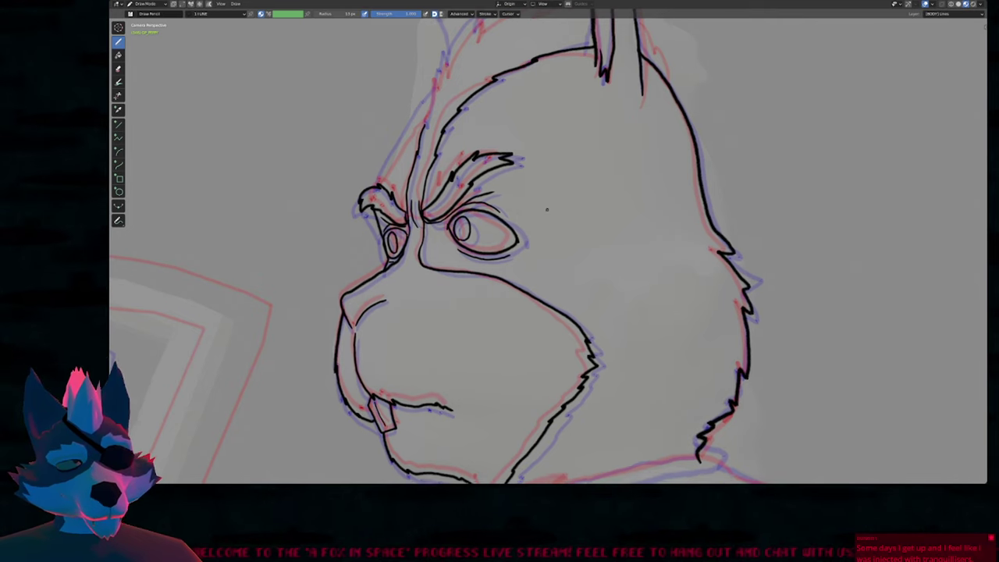
key("Right")
key("Right")
key("Right")
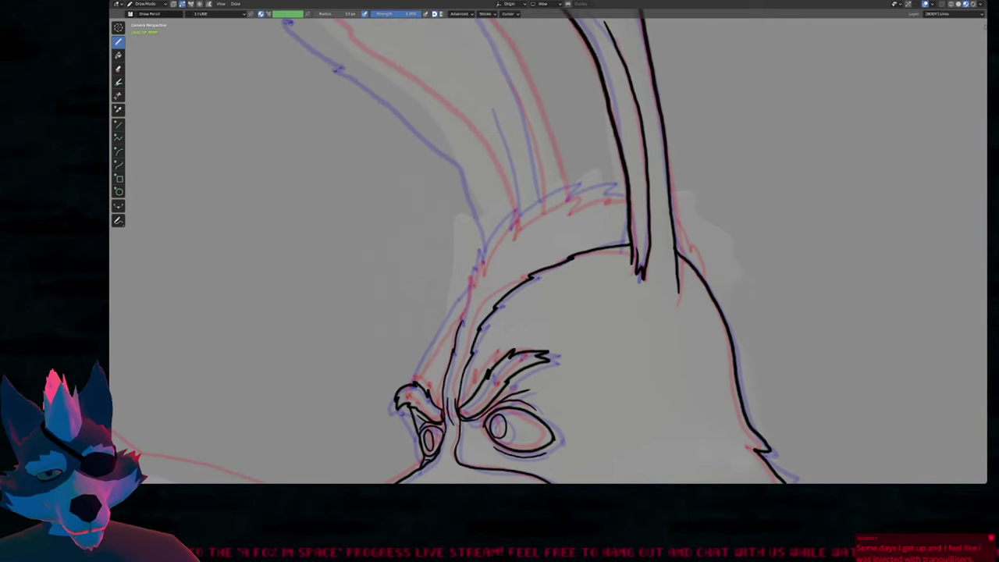
Step: Ink the head outline and the ear's outer edge, undoing a stray short mark
mouse_move(462, 320)
left_mouse_down()
mouse_move(484, 252)
mouse_move(515, 221)
mouse_move(582, 193)
mouse_move(619, 188)
mouse_move(639, 199)
left_mouse_up()
middle_click_drag(631, 212, 642, 381, "shift")
scroll(558, 284, "down", 1)
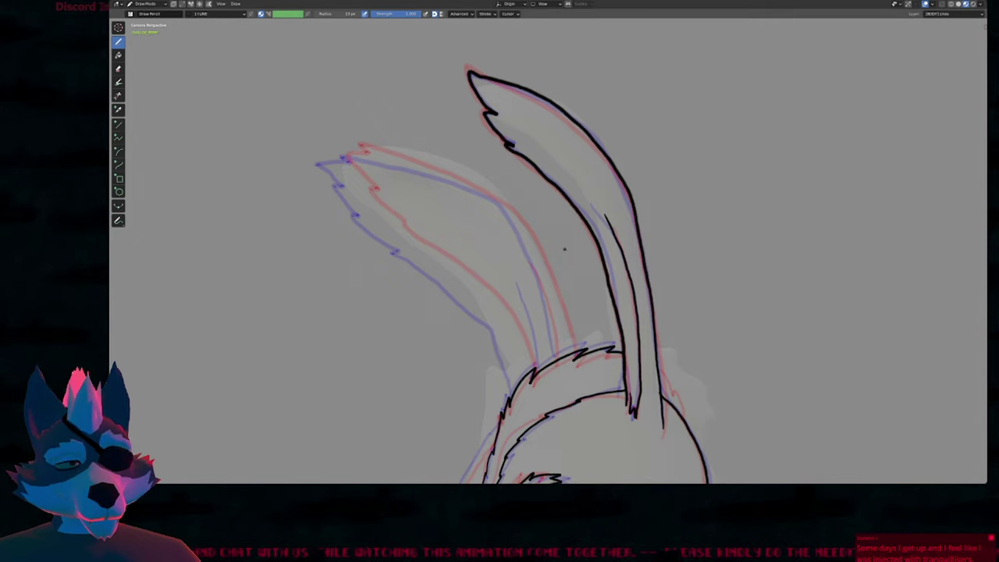
left_click_drag(543, 309, 547, 241)
key("ctrl+z")
middle_click_drag(551, 307, 672, 256, "shift")
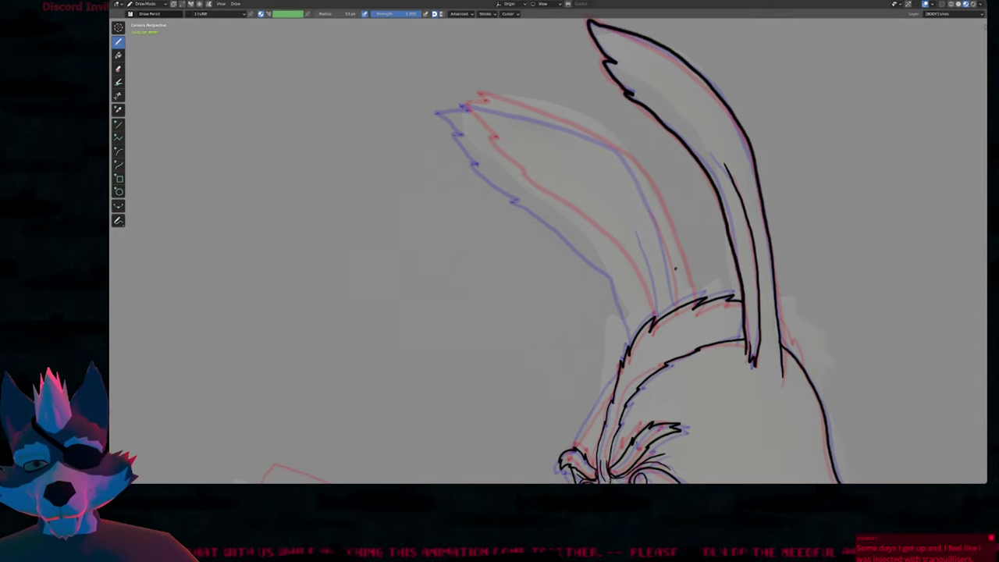
mouse_move(683, 286)
left_mouse_down()
mouse_move(673, 244)
mouse_move(626, 156)
mouse_move(474, 101)
mouse_move(455, 125)
mouse_move(526, 196)
left_mouse_up()
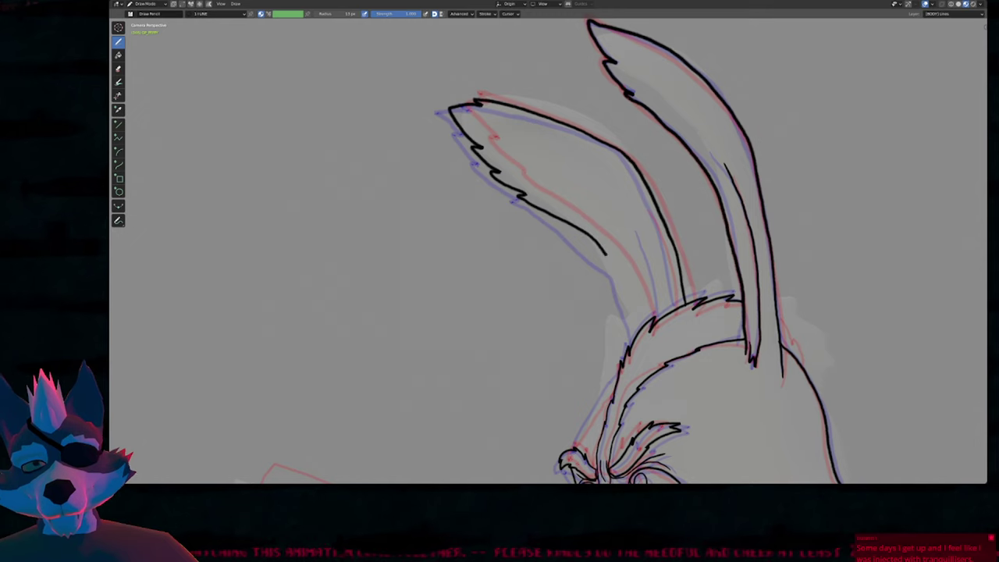
Step: Smooth the left ear's lower line and reshape it into a cleaner curve
key("Tab")
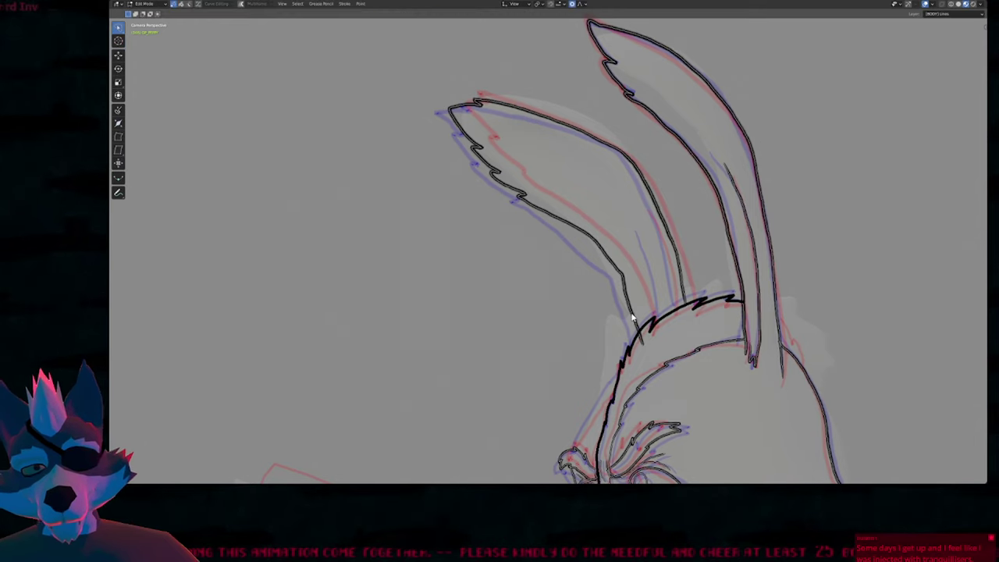
key("Tab")
key("f")
key("Escape")
left_click_drag(626, 275, 640, 334, "shift")
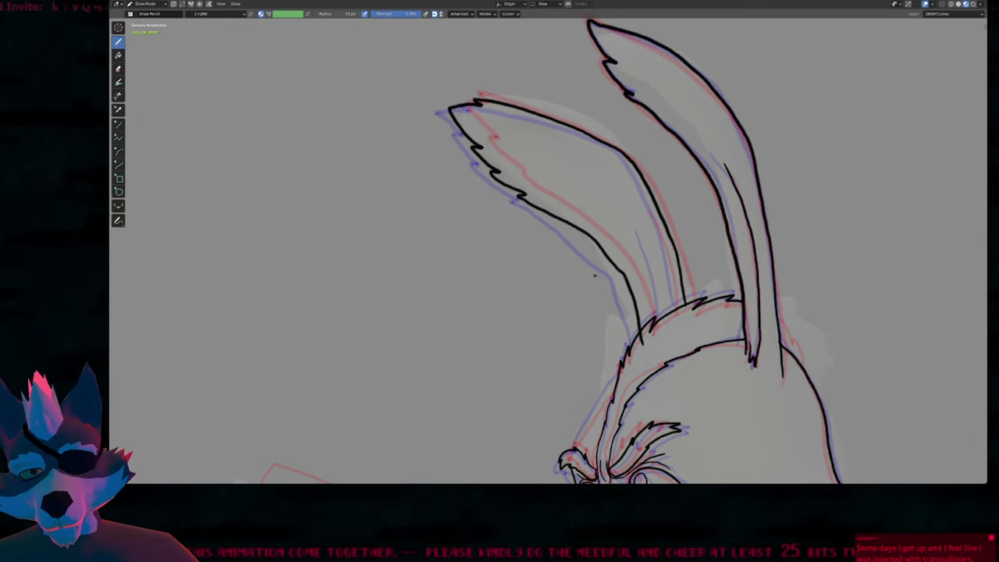
middle_click_drag(651, 219, 552, 161, "shift")
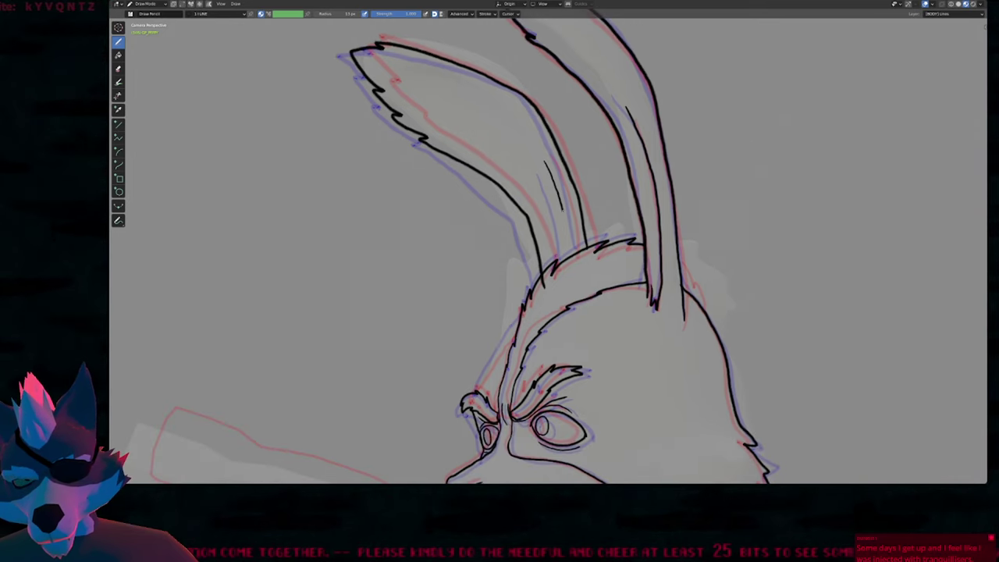
middle_click_drag(580, 307, 561, 299, "shift")
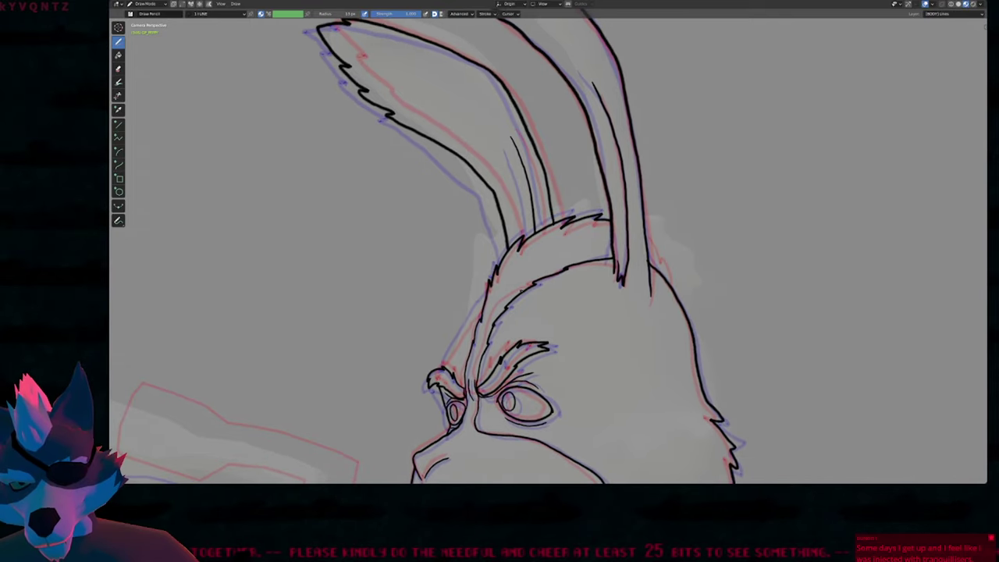
key("f")
right_click(609, 274)
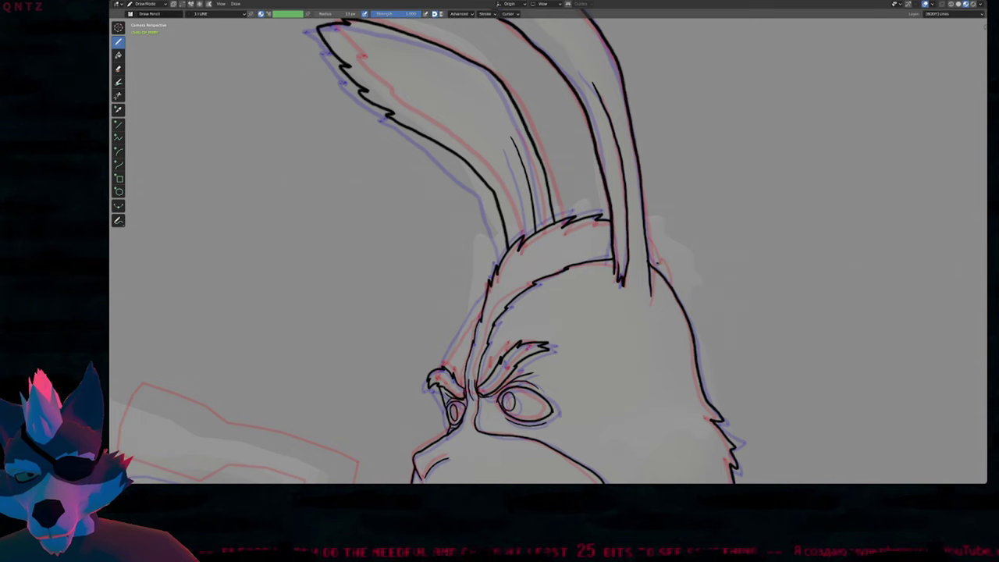
scroll(672, 264, "up", 3)
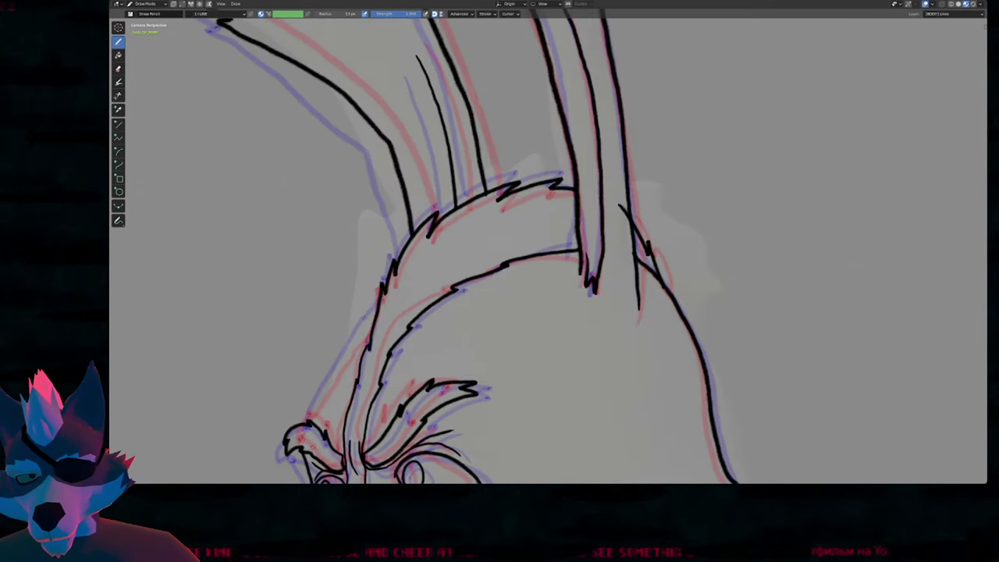
scroll(597, 290, "down", 3)
mouse_move(572, 328)
middle_mouse_down("shift")
mouse_move(565, 288)
mouse_move(582, 284)
mouse_move(644, 328)
middle_mouse_up("shift")
scroll(516, 269, "up", 2)
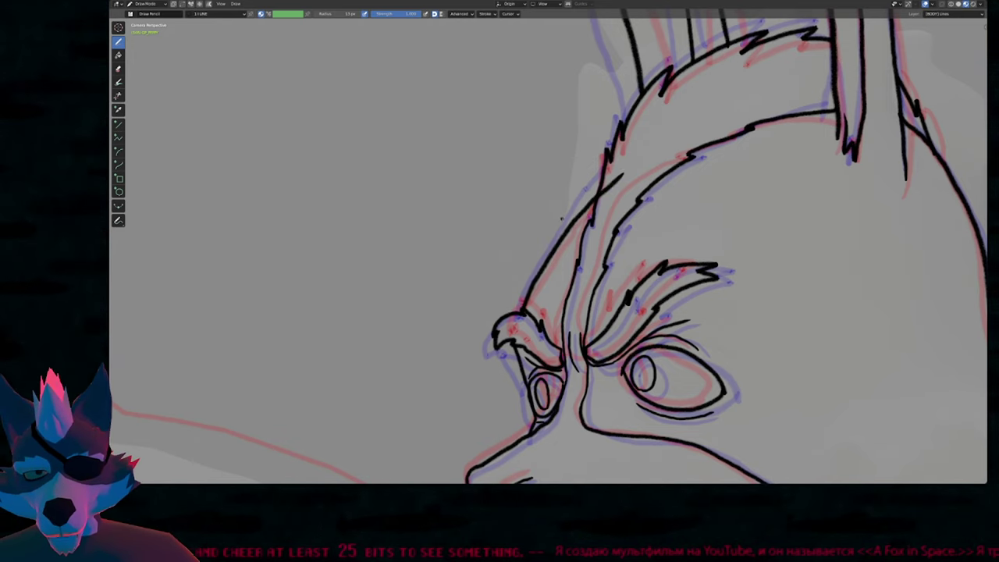
Step: Nudge the forehead stroke's end point twice with G so the contour sits smoother
key("Tab")
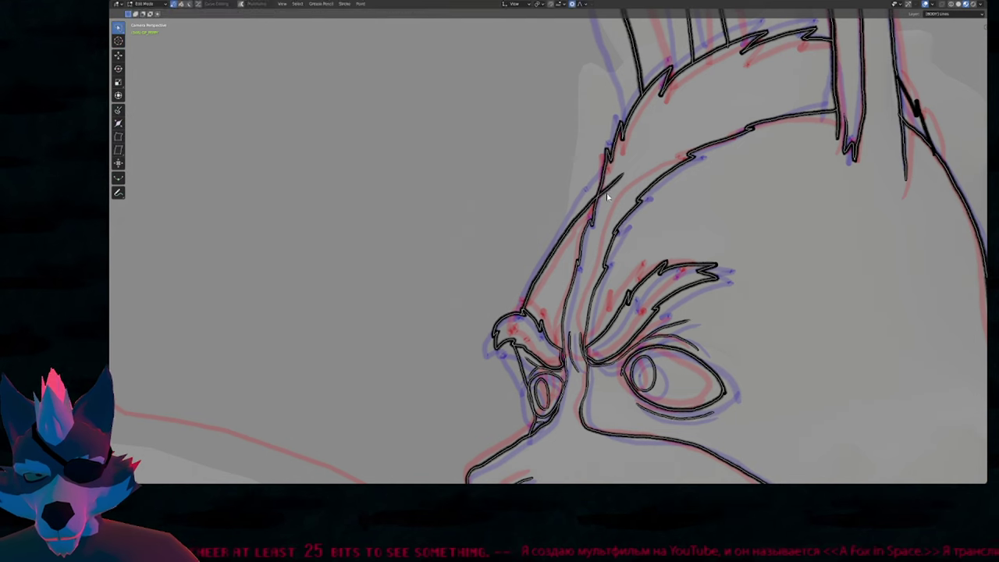
left_click(609, 193)
key("g")
scroll(609, 194, "down", 9)
left_click(635, 197)
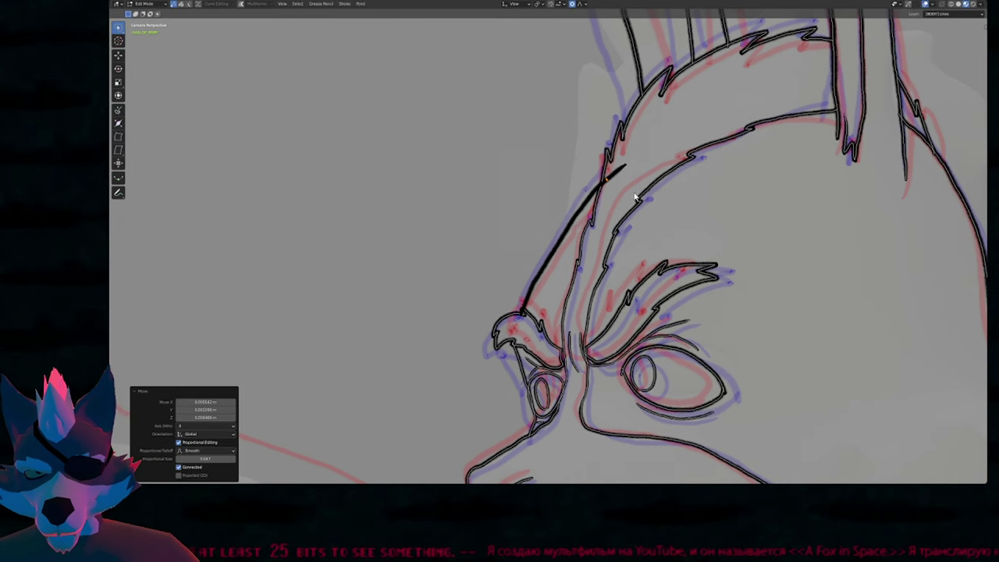
key("g")
left_click(637, 192)
key("Tab")
scroll(631, 201, "down", 3)
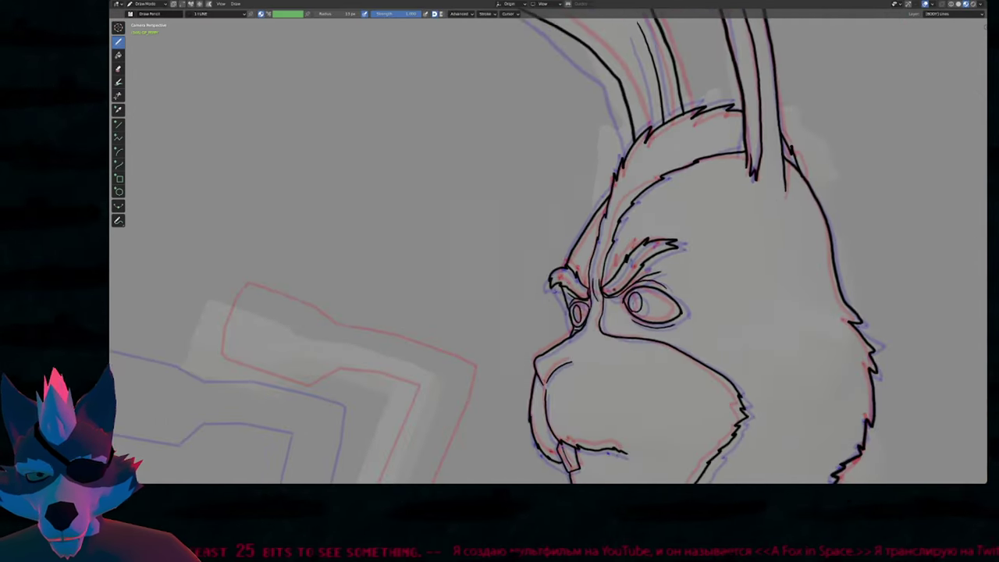
middle_click_drag(625, 362, 538, 219, "shift")
mouse_move(545, 317)
middle_mouse_down("shift")
mouse_move(502, 137)
mouse_move(484, 194)
middle_mouse_up("shift")
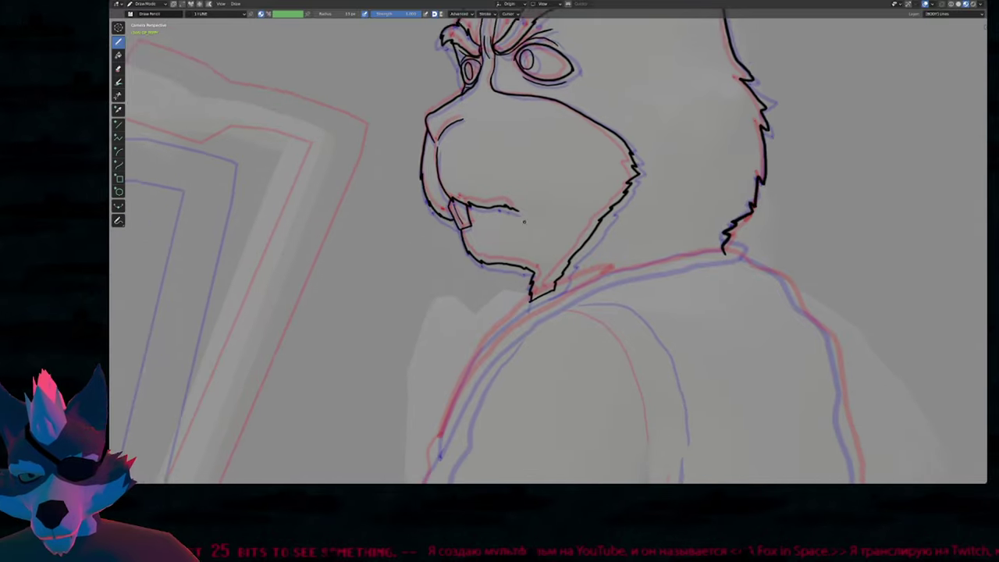
Step: Trace the collar in black from the neck across the shoulder and down the jacket front
key("shift+f")
left_click(507, 278)
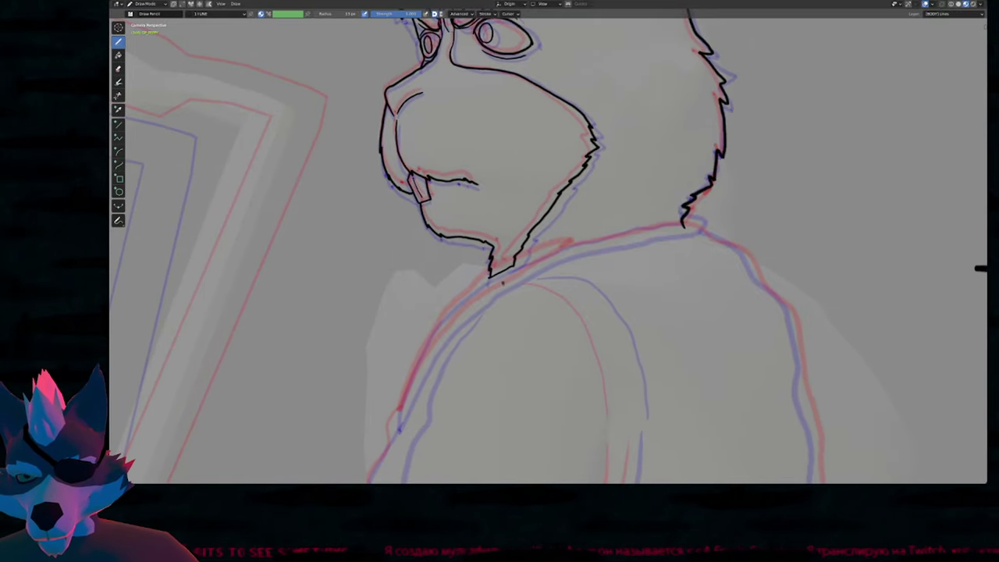
middle_click_drag(558, 276, 537, 270, "shift")
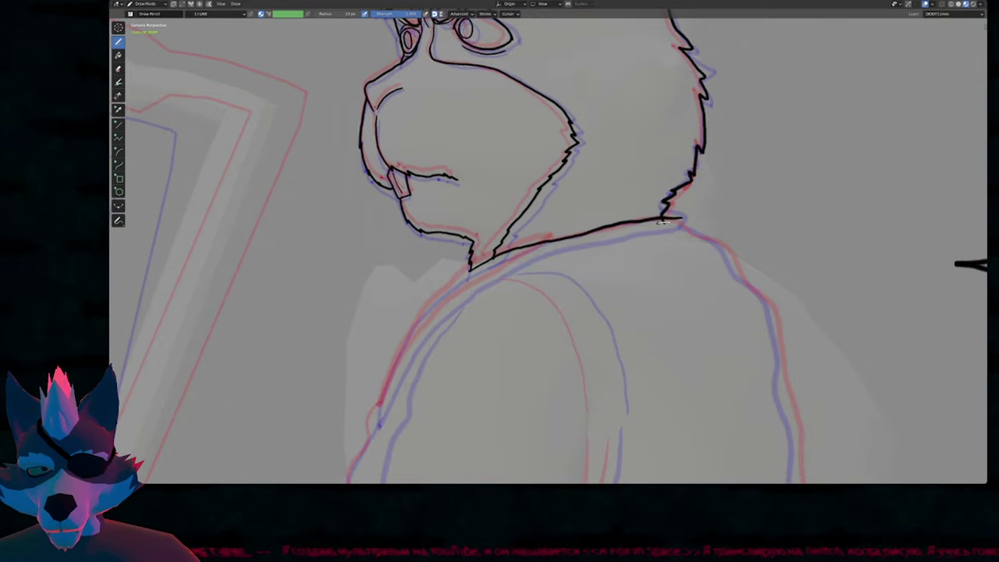
key("e")
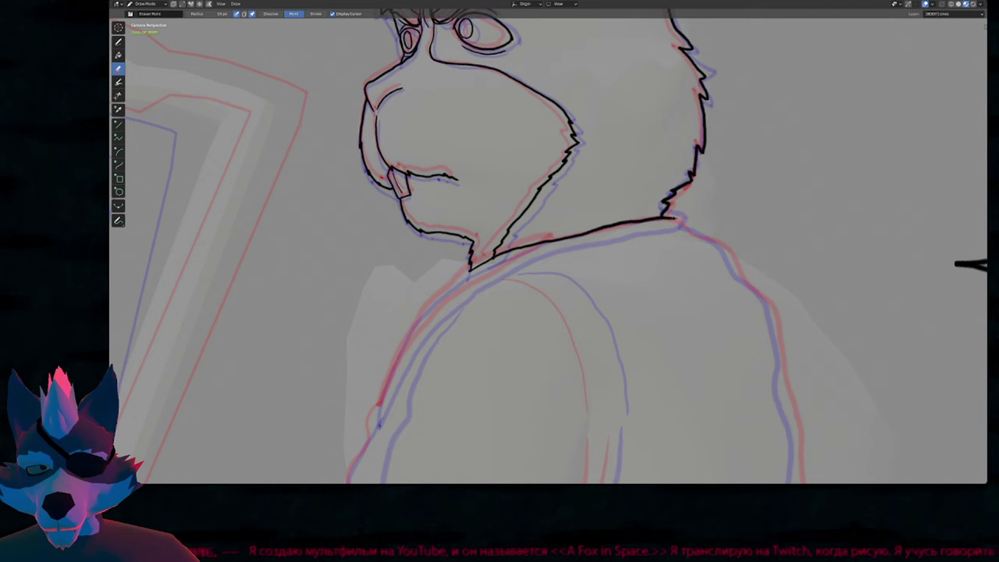
key("b")
mouse_move(664, 212)
middle_mouse_down("ctrl")
mouse_move(648, 263)
mouse_move(582, 216)
middle_mouse_up("ctrl")
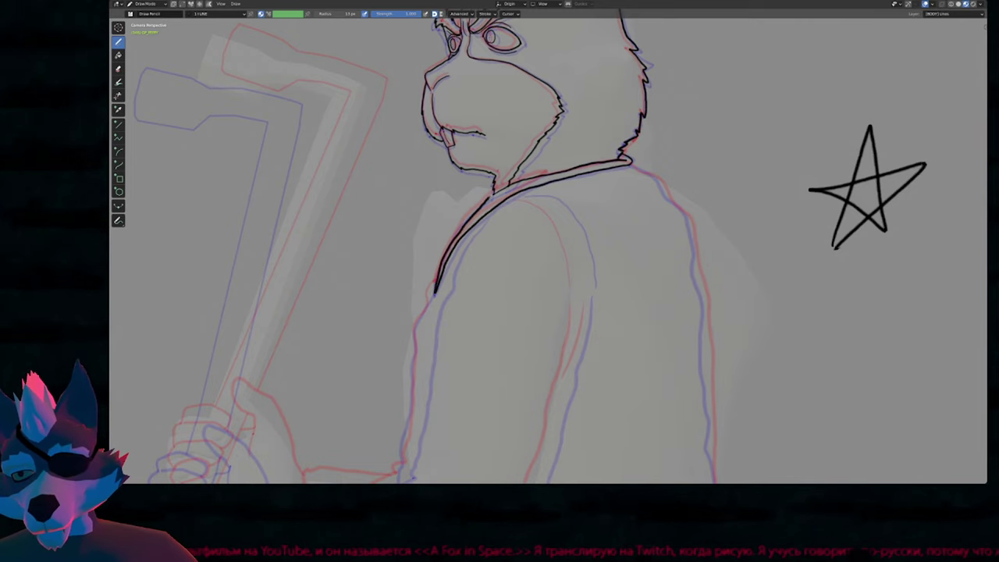
middle_click_drag(506, 222, 551, 228, "shift")
middle_click_drag(534, 290, 515, 171, "shift")
middle_click_drag(456, 220, 529, 217, "shift")
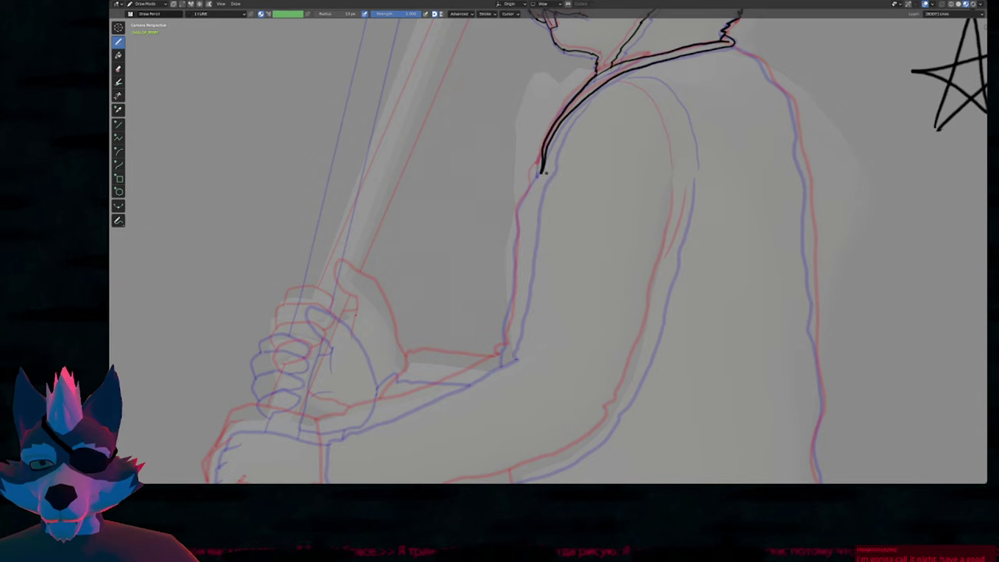
mouse_move(545, 210)
middle_mouse_down("shift")
mouse_move(531, 193)
mouse_move(609, 160)
mouse_move(622, 110)
middle_mouse_up("shift")
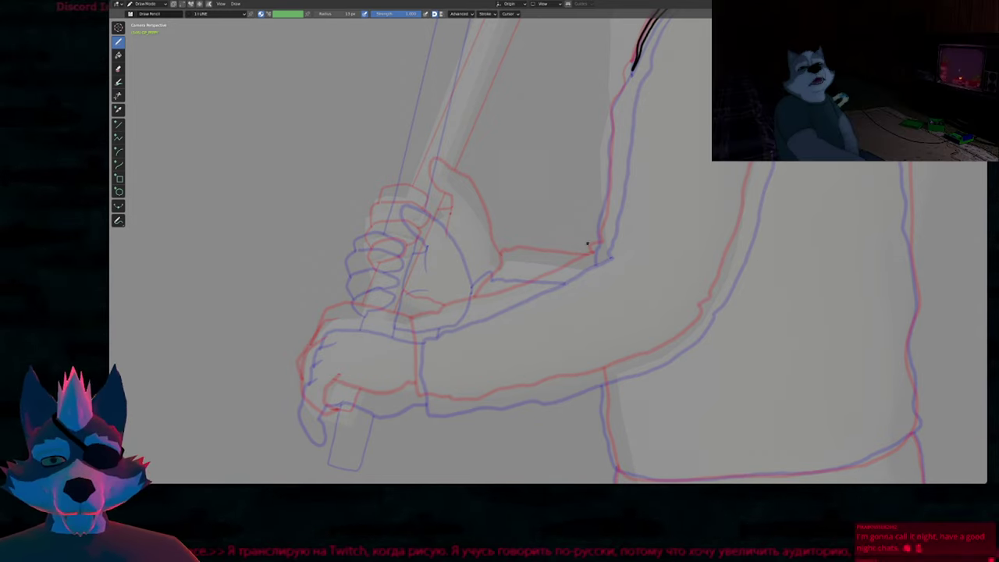
Step: Ink the jacket sleeve's outer edge, the shoulder curve and the back outline downward
scroll(564, 249, "down", 5)
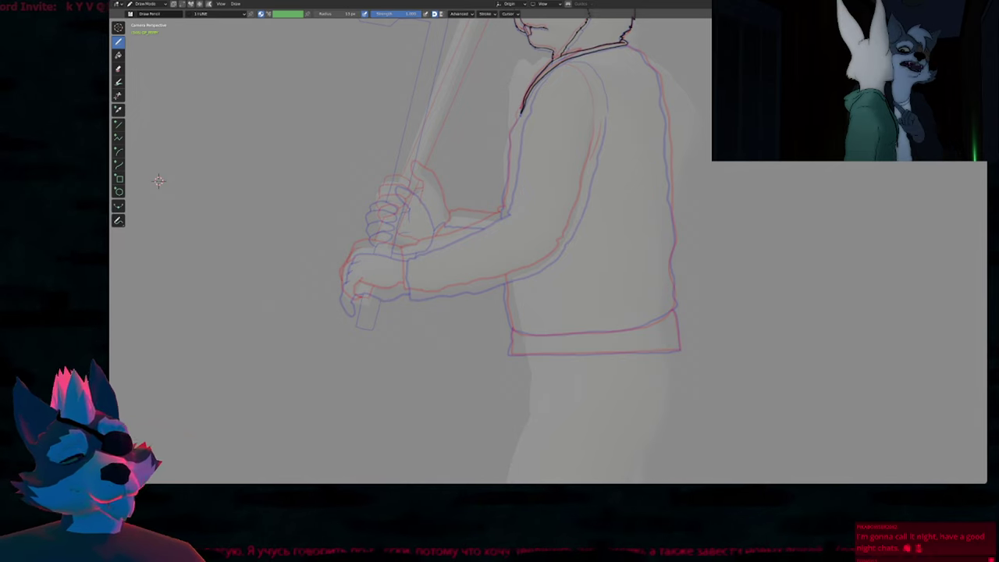
left_click_drag(563, 186, 535, 221)
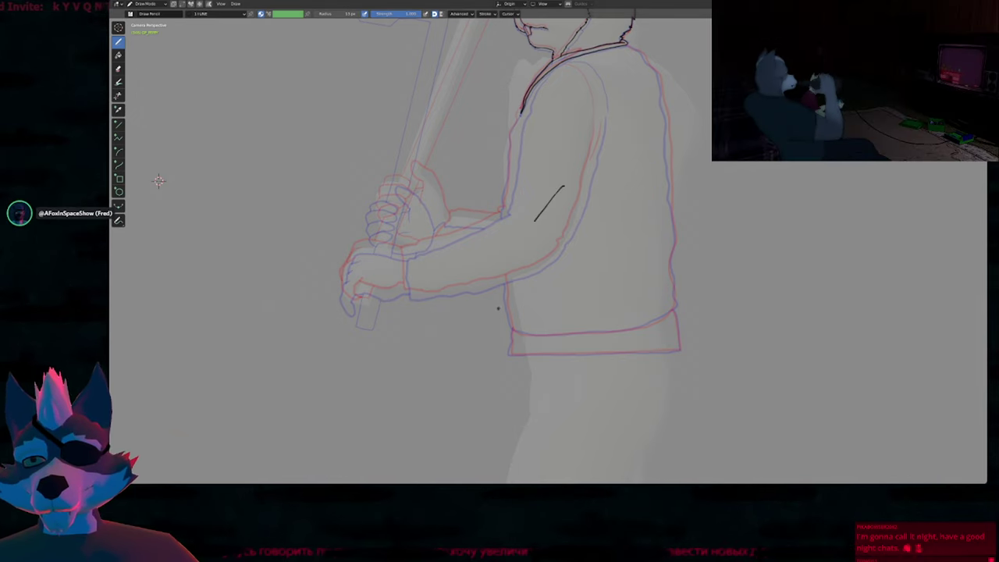
key("ctrl+z")
mouse_move(564, 168)
middle_mouse_down("shift")
mouse_move(529, 300)
mouse_move(499, 150)
middle_mouse_up("shift")
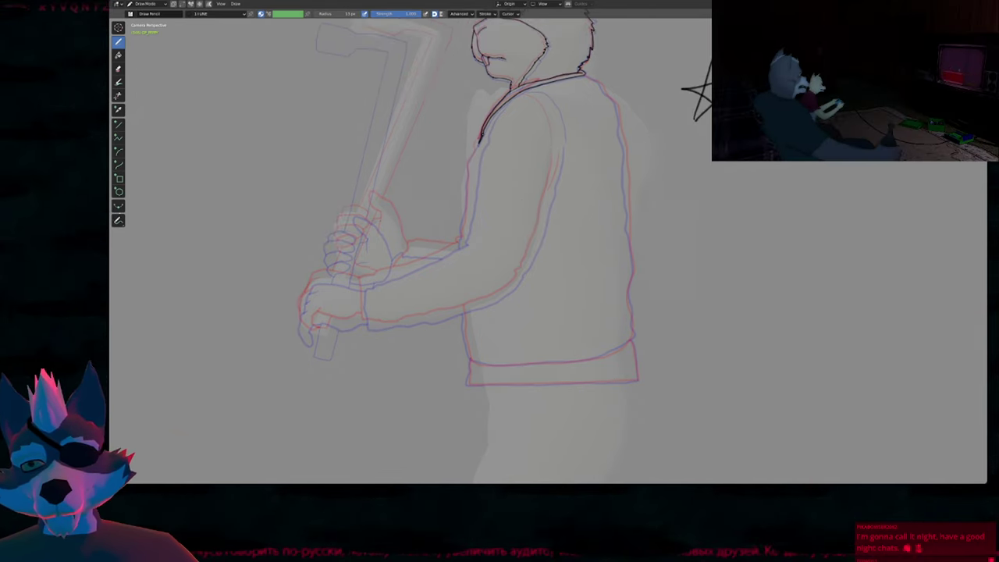
mouse_move(478, 149)
left_mouse_down()
mouse_move(463, 246)
mouse_move(363, 296)
mouse_move(457, 311)
mouse_move(511, 289)
mouse_move(532, 256)
left_mouse_up()
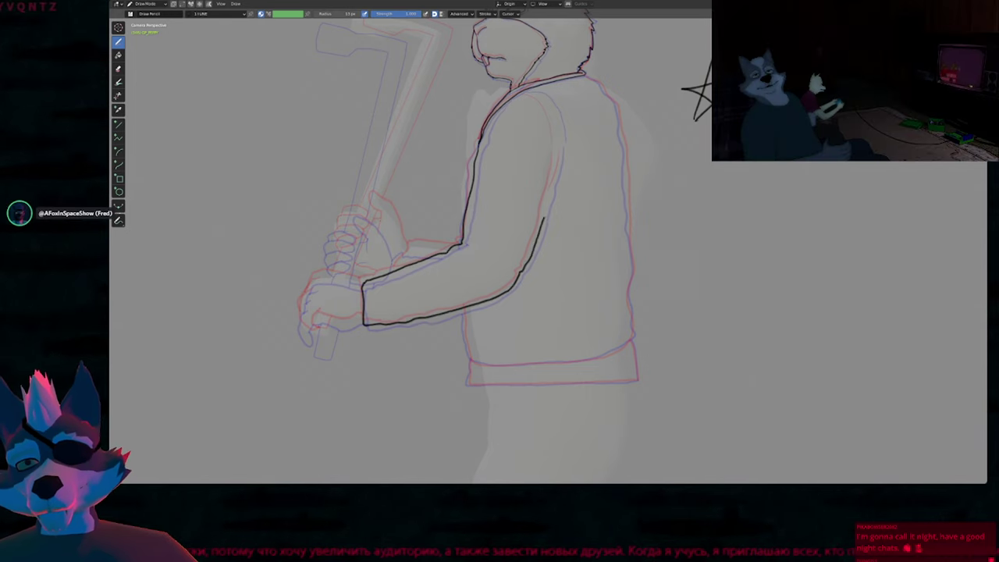
scroll(539, 129, "up", 4)
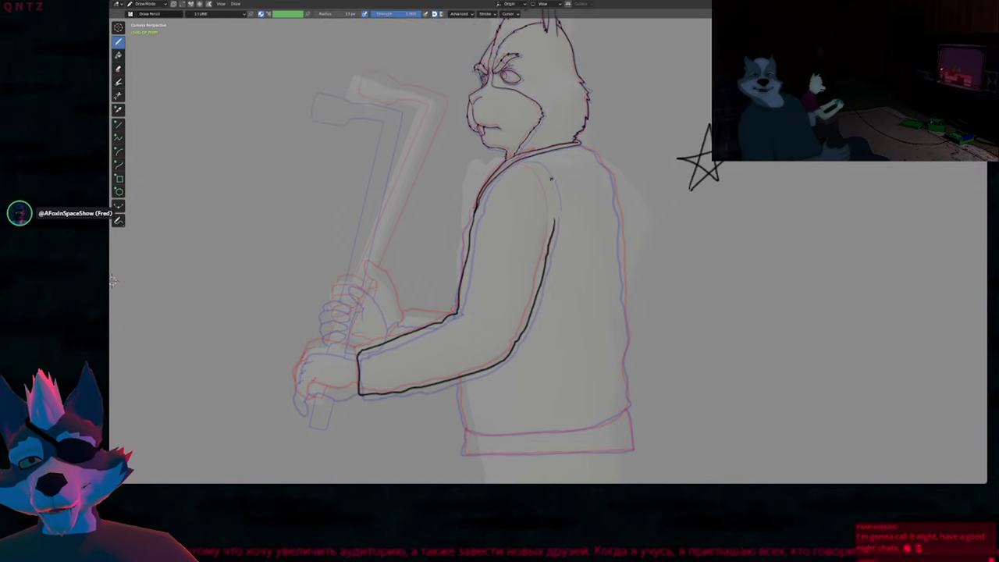
mouse_move(494, 139)
left_mouse_down()
mouse_move(526, 148)
mouse_move(544, 172)
left_mouse_up()
scroll(575, 208, "down", 3)
scroll(575, 208, "up", 2)
middle_click_drag(553, 272, 529, 290, "shift")
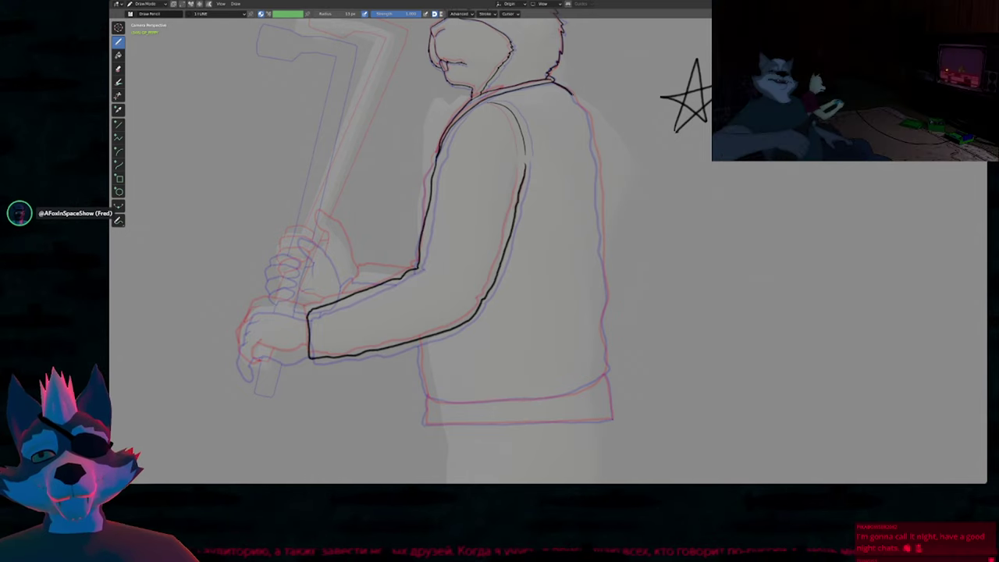
left_click_drag(579, 106, 598, 174)
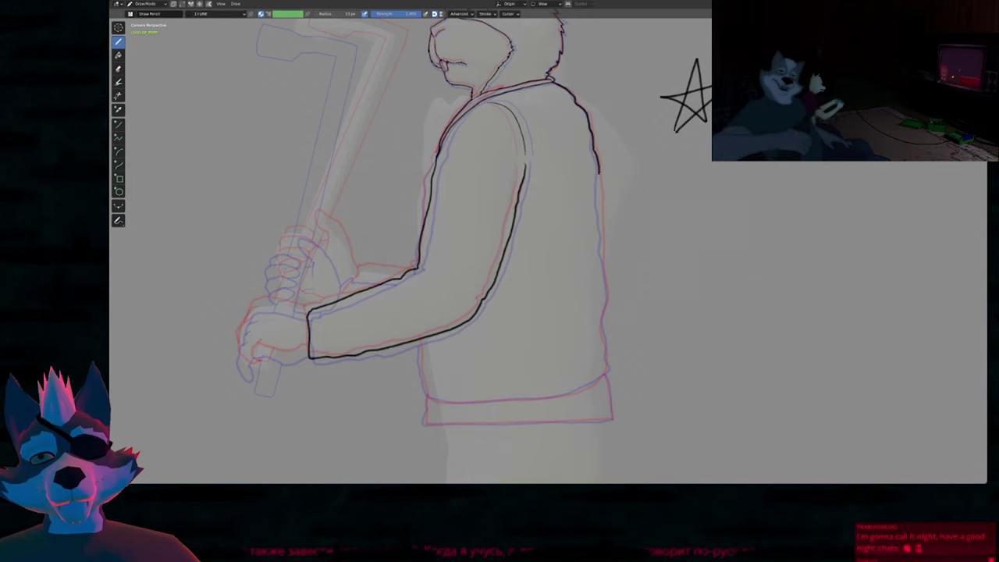
mouse_move(602, 253)
left_mouse_down()
mouse_move(606, 371)
mouse_move(595, 383)
mouse_move(426, 397)
mouse_move(415, 328)
left_mouse_up()
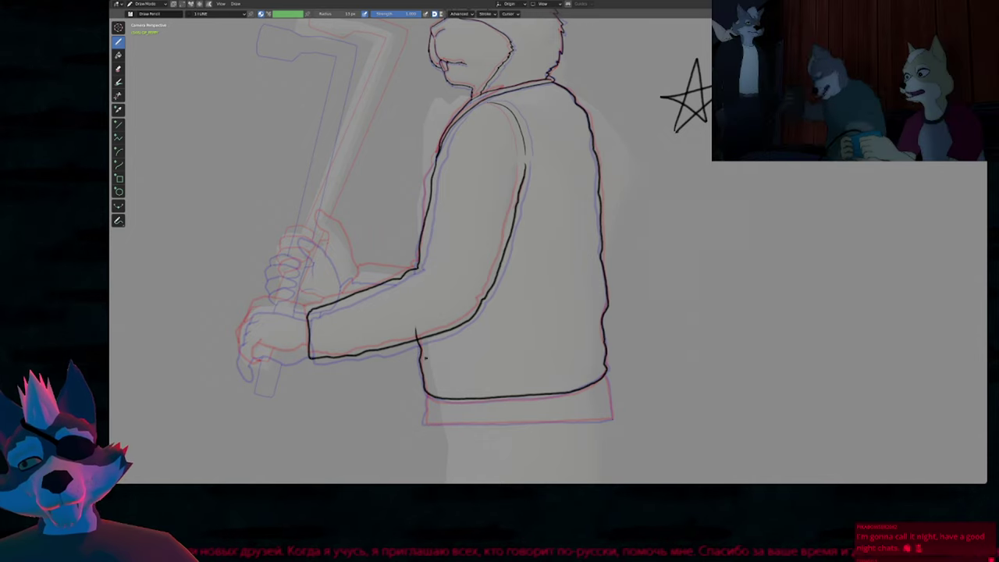
Step: Resize the brush and ink the jacket's bottom hem band and its right edge
key("f")
left_click(503, 391)
left_click_drag(463, 389, 457, 395)
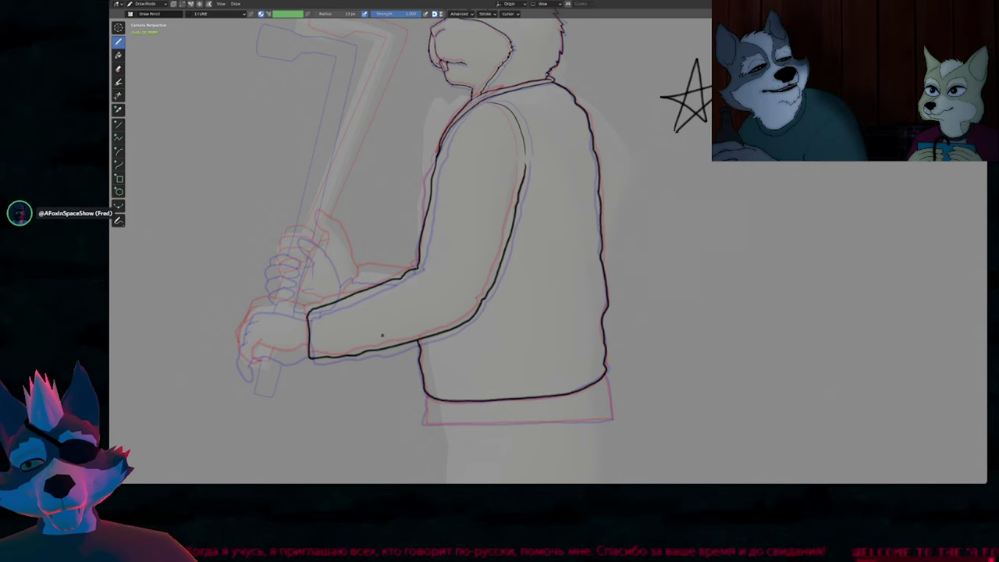
middle_click_drag(527, 384, 497, 274, "shift")
middle_click_drag(567, 299, 574, 228, "ctrl")
middle_click_drag(447, 278, 594, 276, "shift")
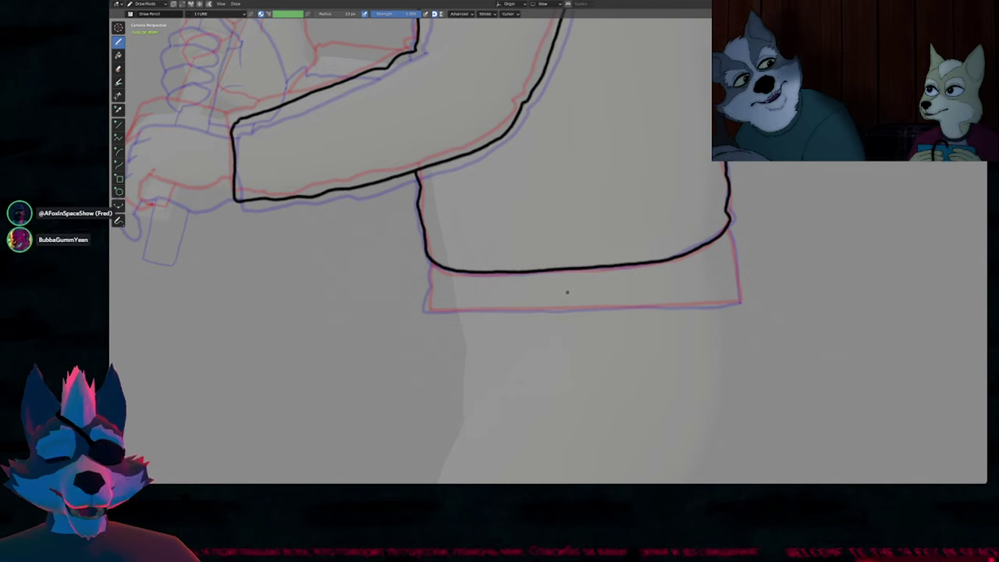
middle_click_drag(482, 315, 436, 306, "shift")
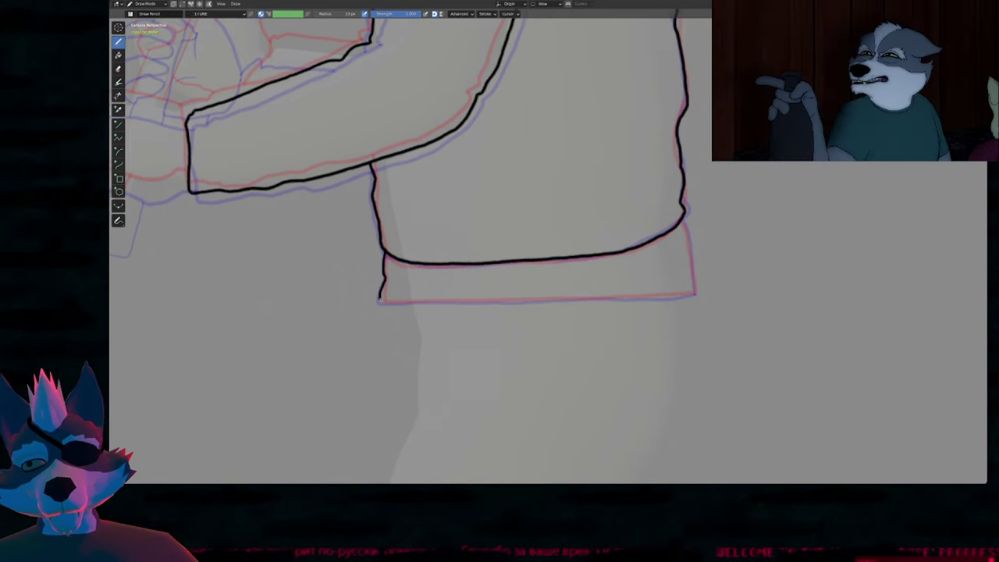
left_click_drag(380, 303, 624, 296)
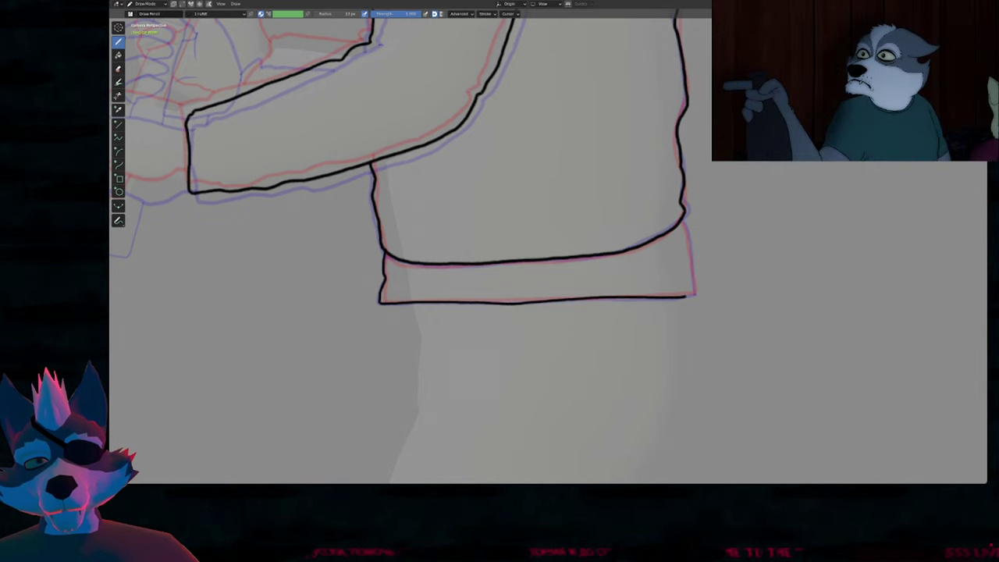
mouse_move(695, 295)
left_mouse_down()
mouse_move(690, 239)
mouse_move(658, 187)
left_mouse_up()
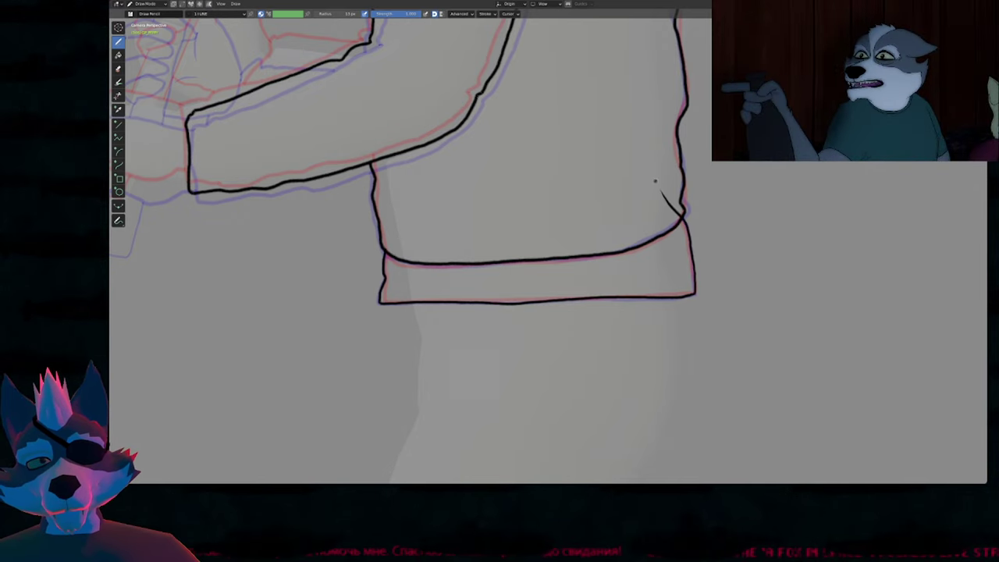
mouse_move(611, 211)
middle_mouse_down("ctrl")
mouse_move(576, 273)
mouse_move(674, 444)
middle_mouse_up("ctrl")
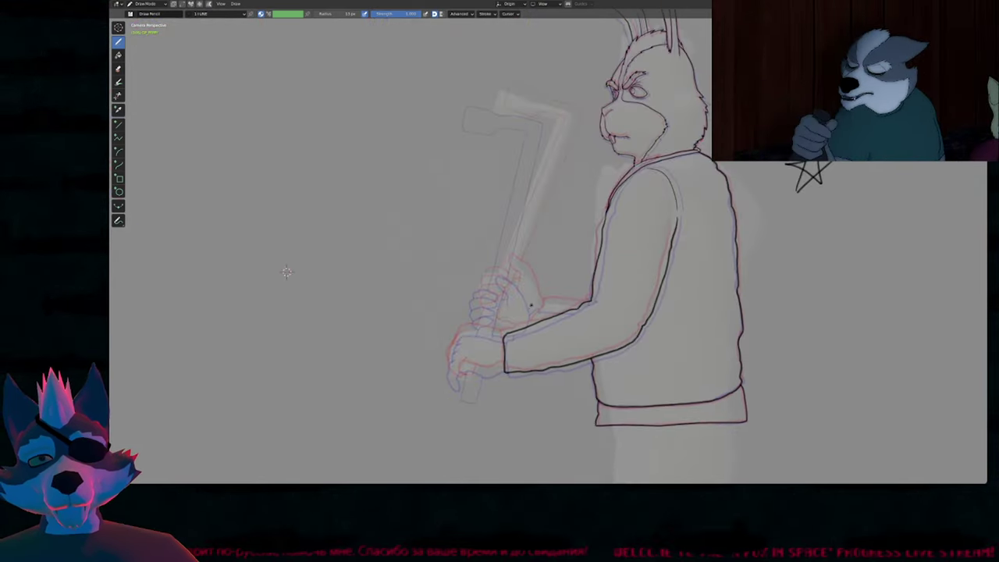
middle_click_drag(448, 388, 478, 284, "ctrl")
Step: Ink the lower hand's top edge, then select its outline strokes and move them upward
scroll(453, 383, "up", 3)
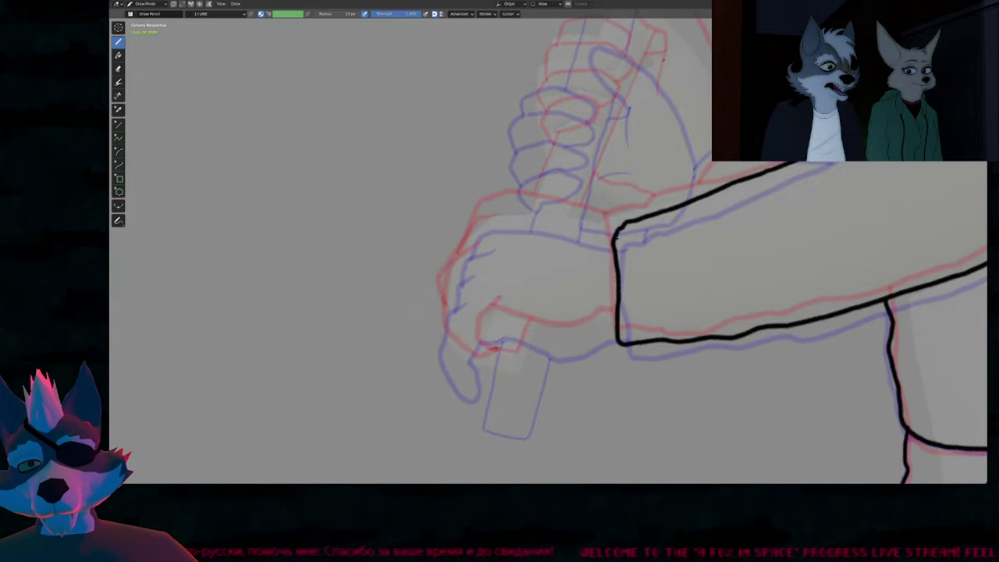
mouse_move(615, 236)
left_mouse_down()
mouse_move(530, 214)
mouse_move(482, 222)
left_mouse_up()
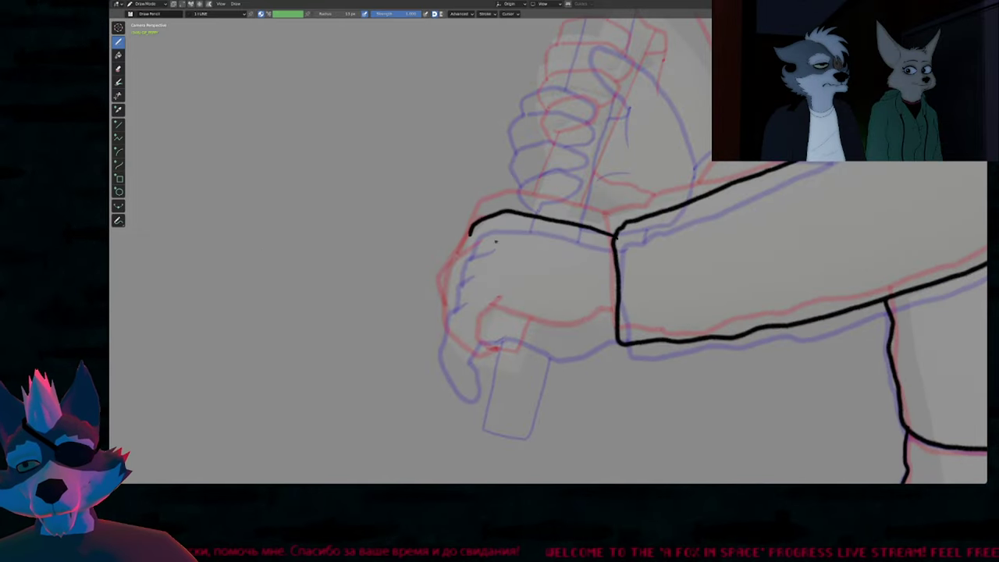
key("ctrl+z")
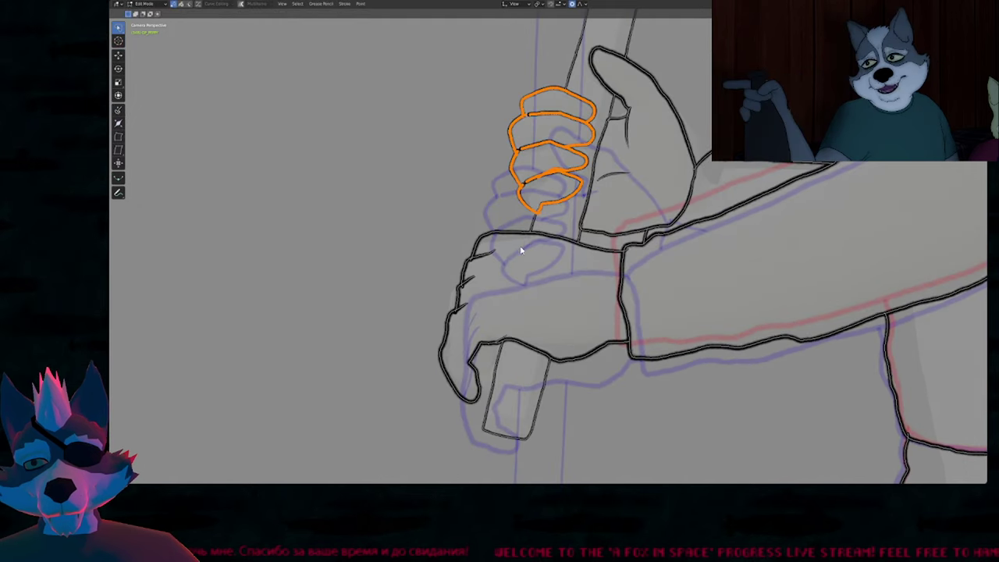
mouse_move(504, 226)
right_mouse_down("ctrl")
mouse_move(470, 394)
mouse_move(528, 345)
right_mouse_up("ctrl")
key("2")
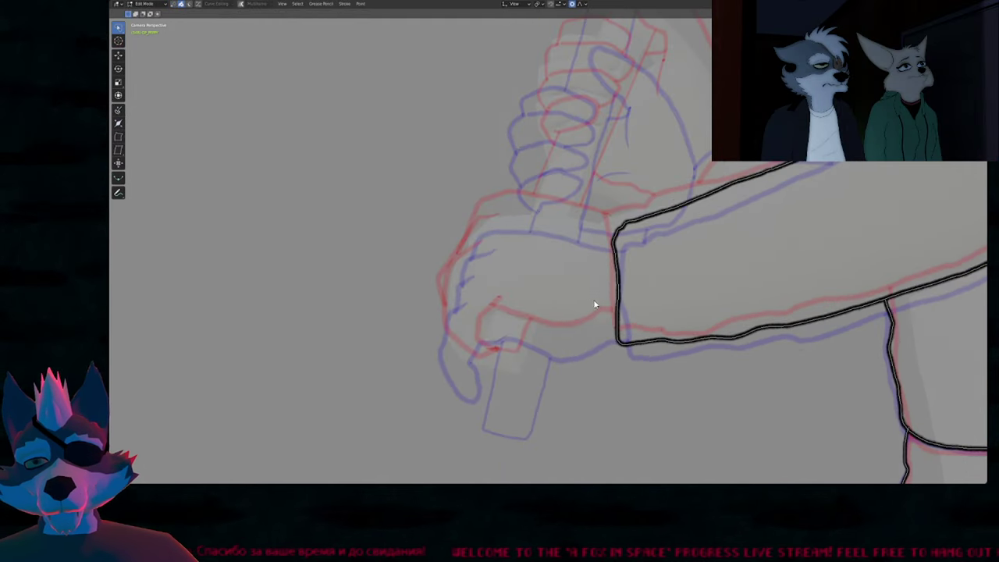
key("g")
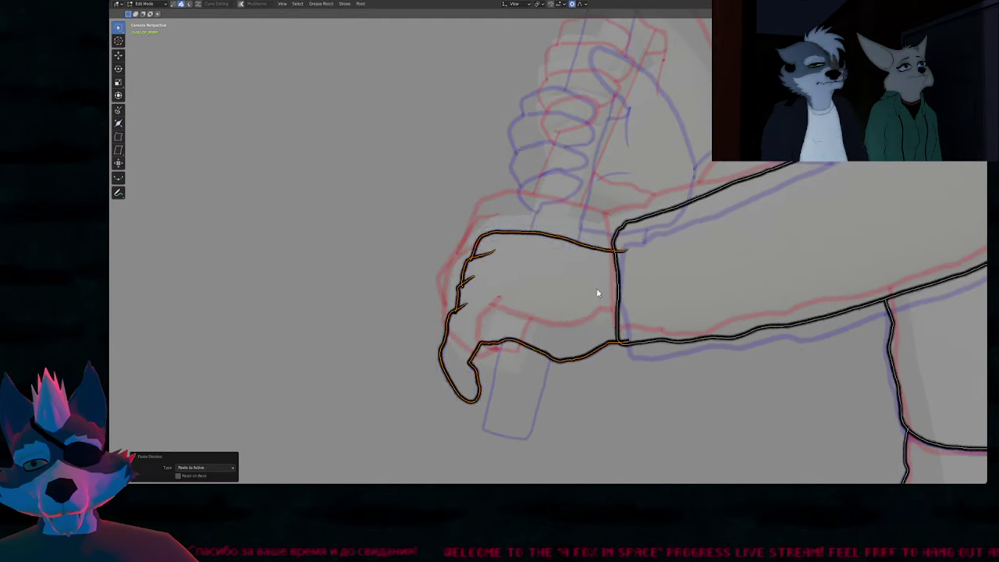
left_click(597, 255)
Step: Resize the brush, reshape the palm, thumb tip and finger outline, and reposition the hand strokes
key("Tab")
key("f")
left_click(504, 342)
left_click_drag(526, 301, 526, 306)
left_click_drag(465, 353, 477, 348)
left_click_drag(445, 281, 440, 279)
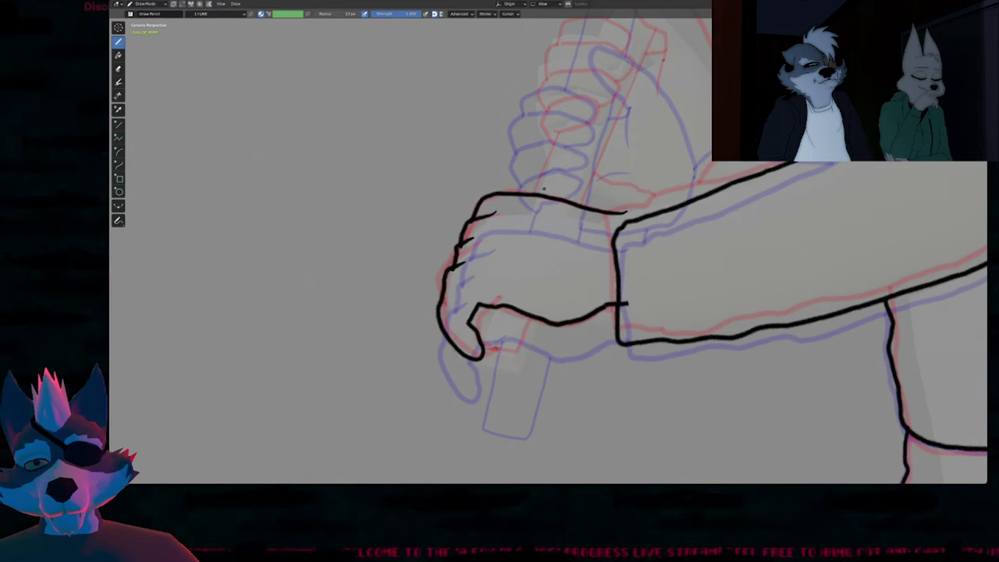
key("Tab")
key("g")
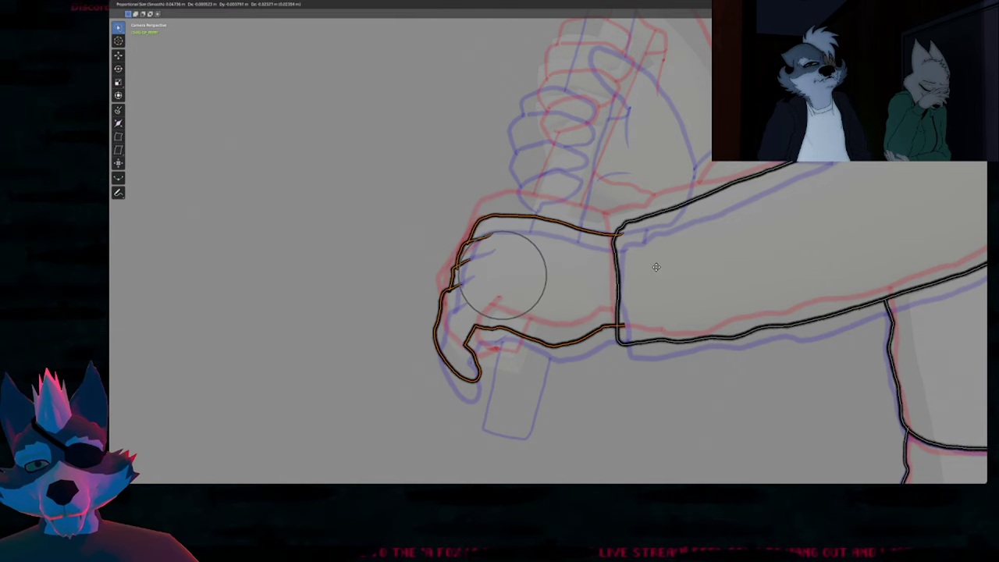
left_click(657, 268)
key("Tab")
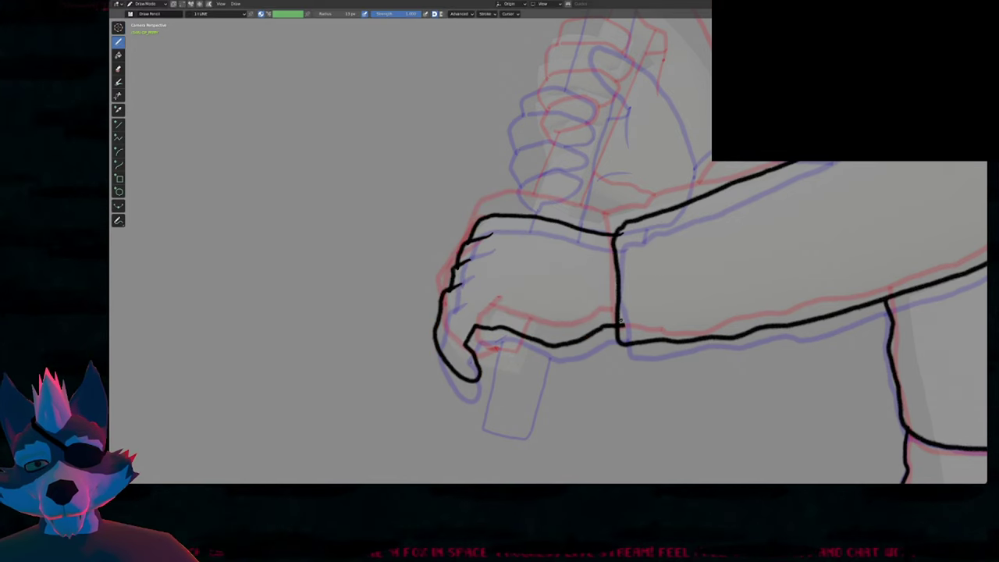
Step: Ink the crowbar end inside the fist, undoing a misplaced line
mouse_move(627, 246)
middle_mouse_down("shift")
mouse_move(491, 304)
mouse_move(447, 362)
middle_mouse_up("shift")
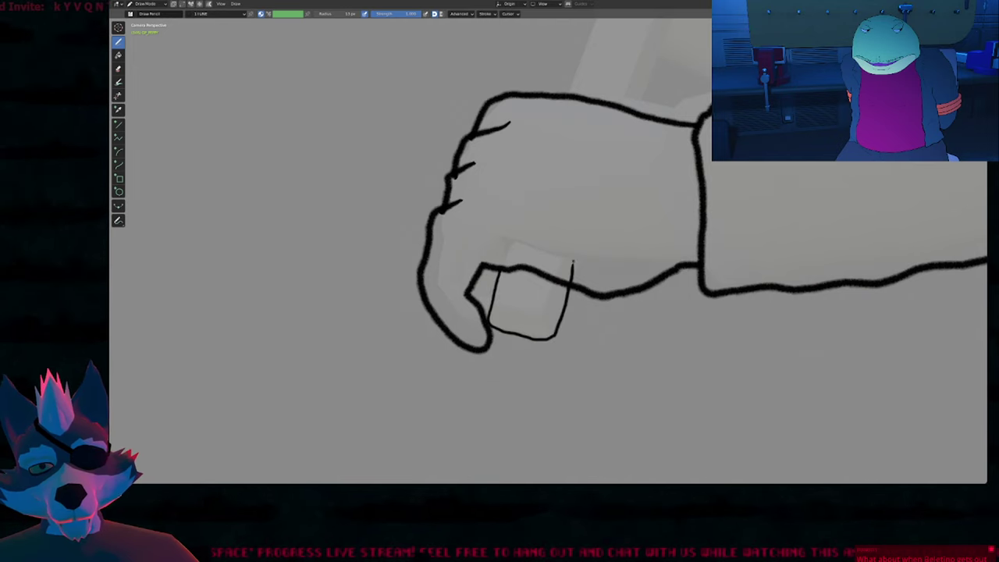
left_click_drag(574, 262, 572, 259)
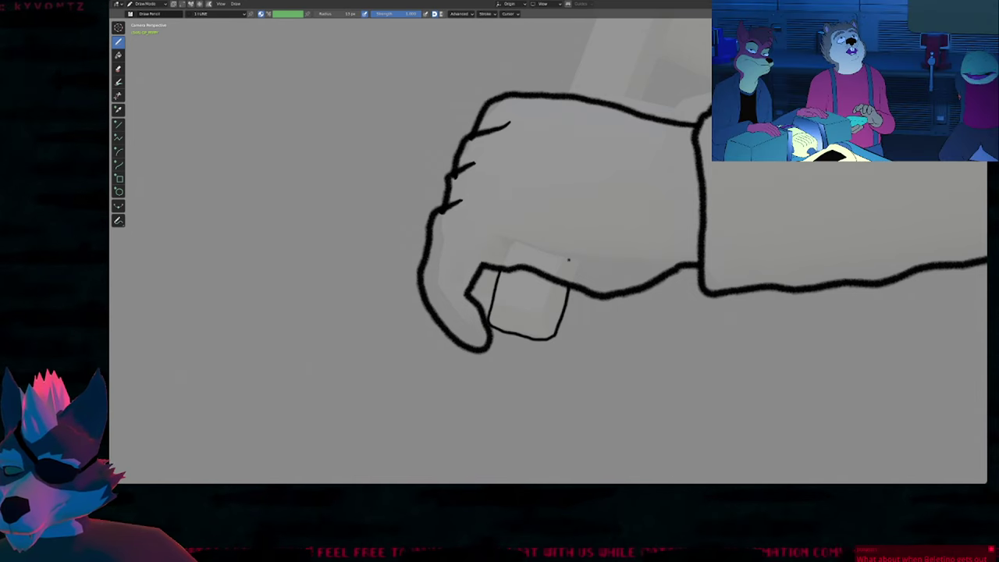
left_click_drag(530, 300, 589, 156)
key("ctrl+z")
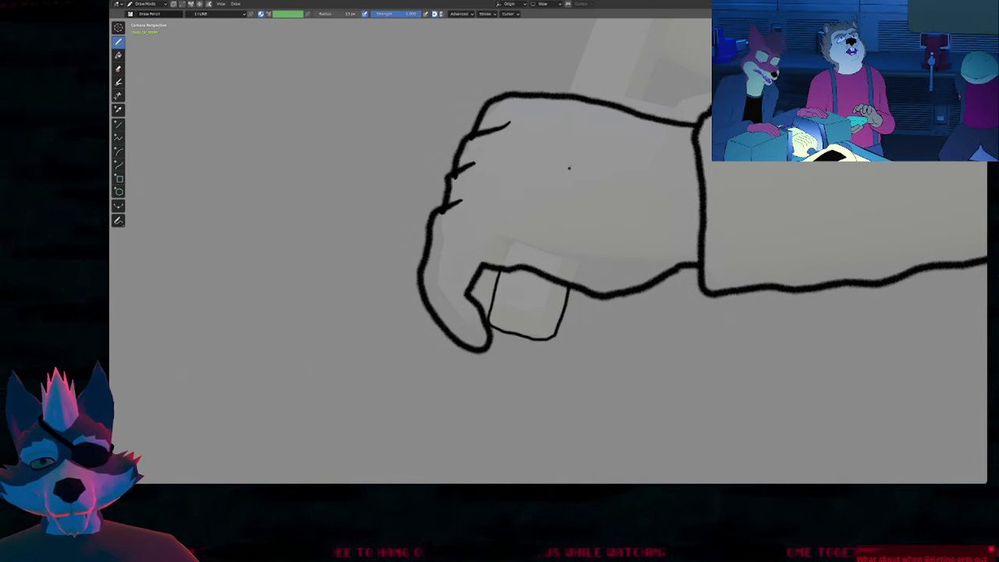
middle_click_drag(577, 144, 466, 435, "shift")
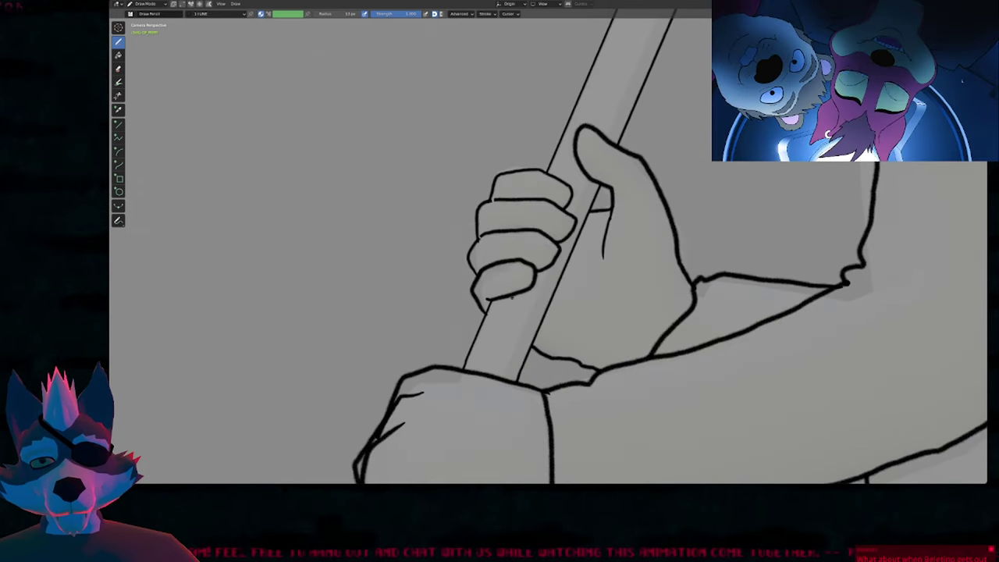
Step: Paste the upper fist strokes into the next frame, then move and rotate them to fit the pose
key("Tab")
mouse_move(518, 299)
left_mouse_down()
mouse_move(511, 154)
mouse_move(537, 294)
mouse_move(546, 273)
left_mouse_up()
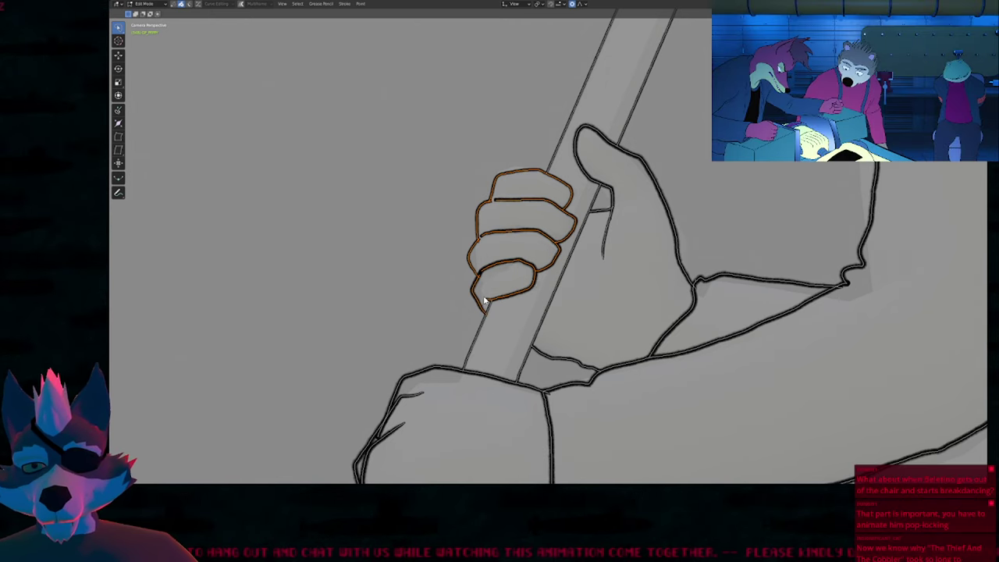
key("Right")
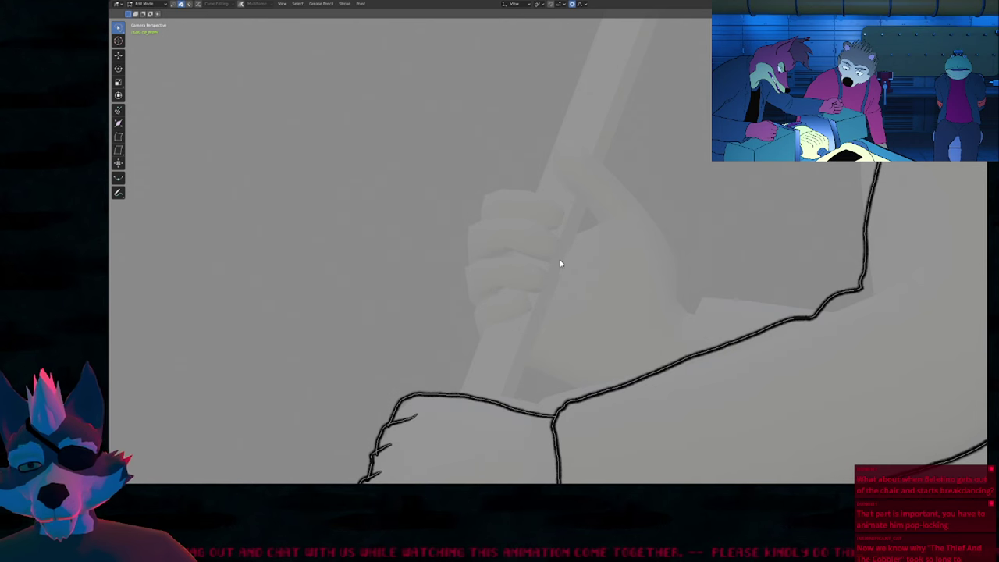
key("Left")
key("Right")
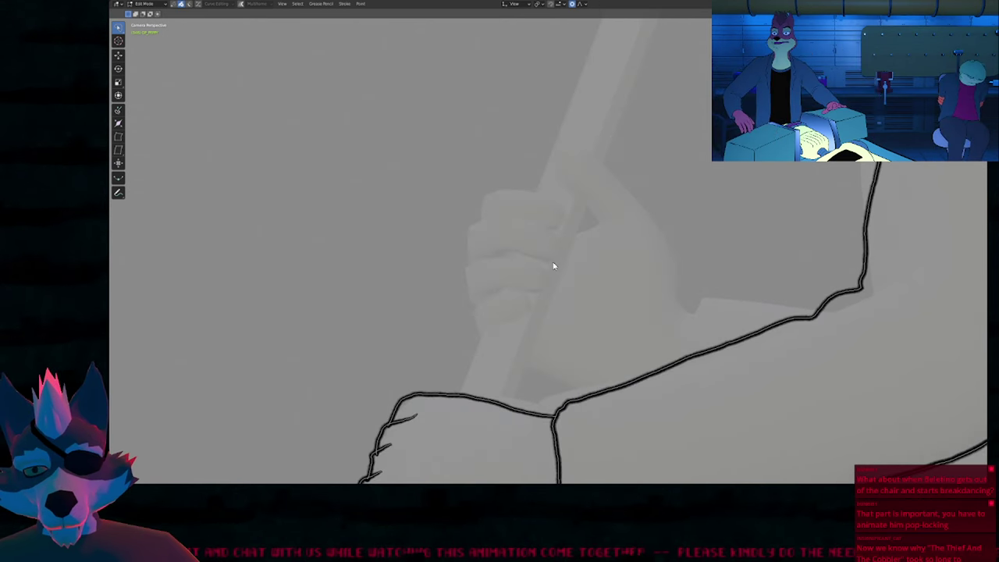
key("ctrl+v")
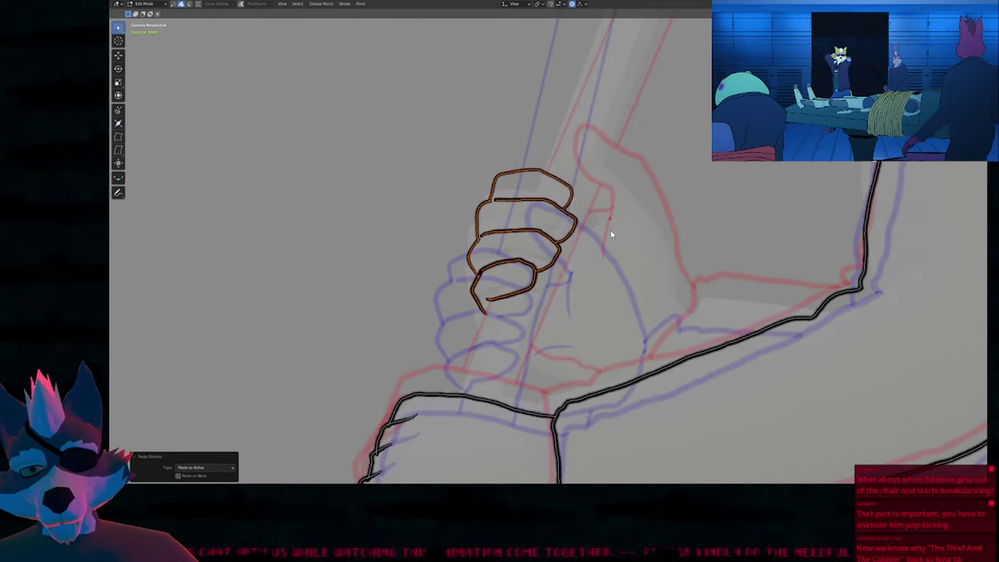
key("g")
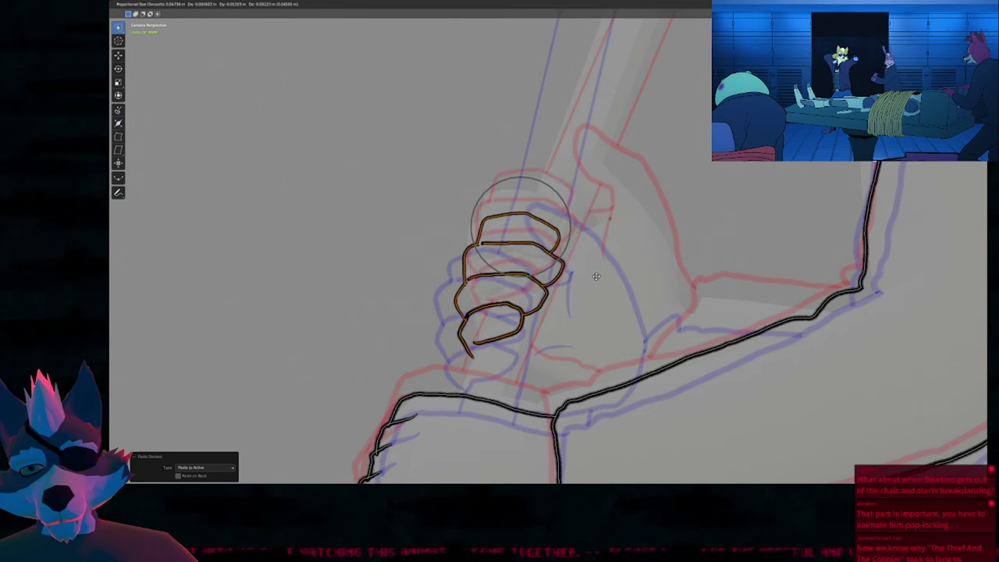
left_click(598, 267)
key("r")
key("alt+a")
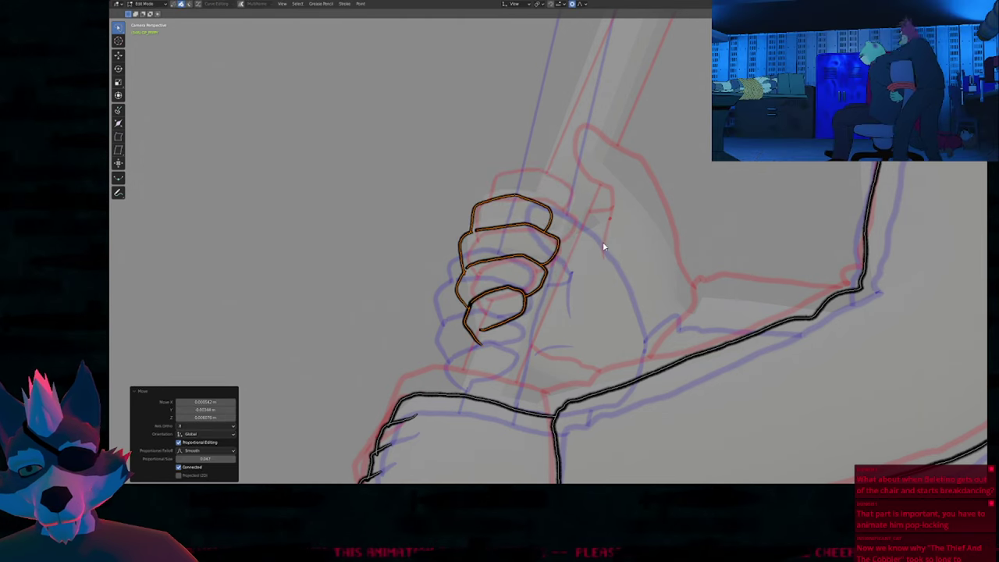
key("Tab")
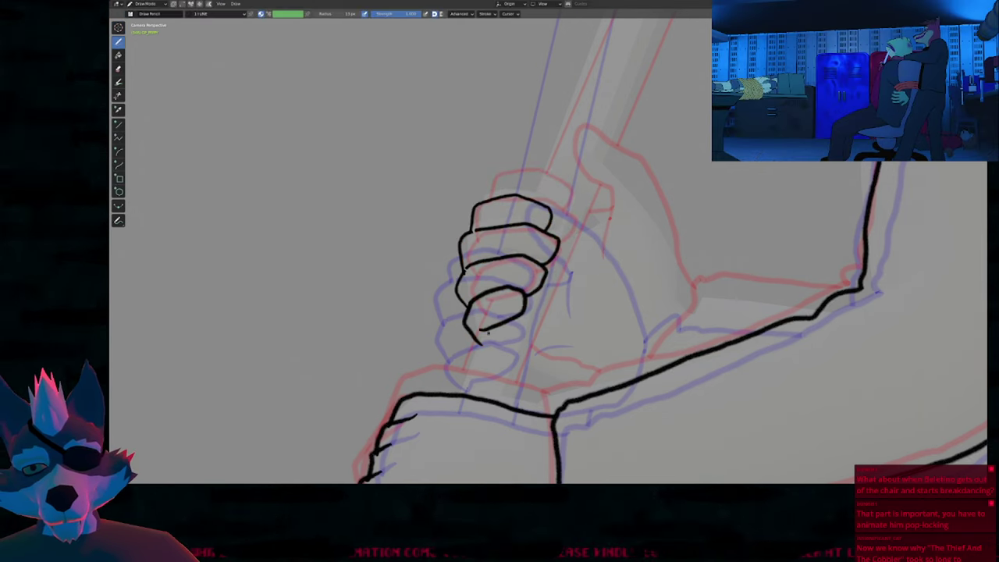
Step: Ink the other hand's thumb and palm edge with a rounded thumb, then hide the onion-skin ghosts
middle_click_drag(489, 337, 477, 316, "shift")
key("shift+alt+z")
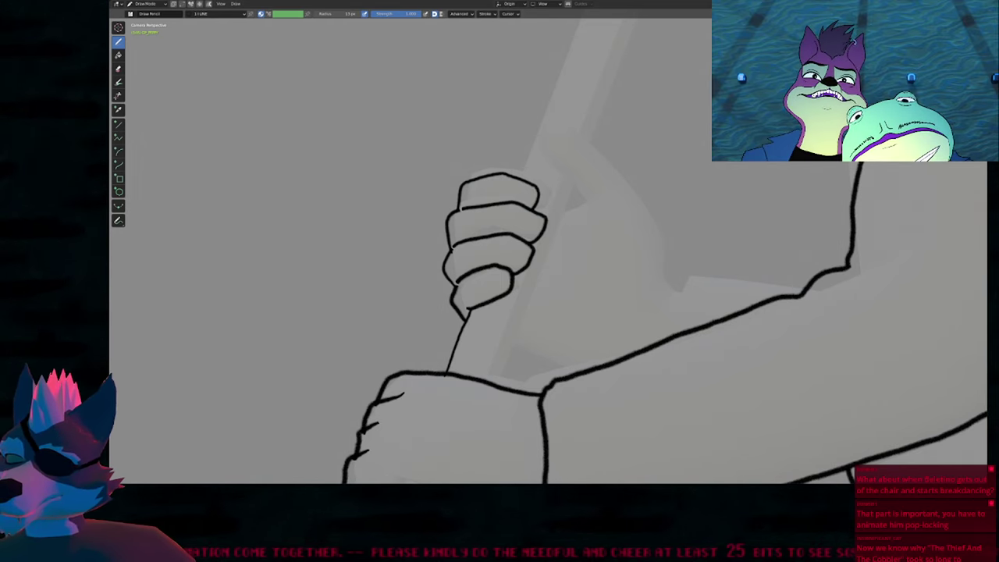
mouse_move(610, 200)
middle_mouse_down("shift")
mouse_move(520, 341)
mouse_move(557, 232)
middle_mouse_up("shift")
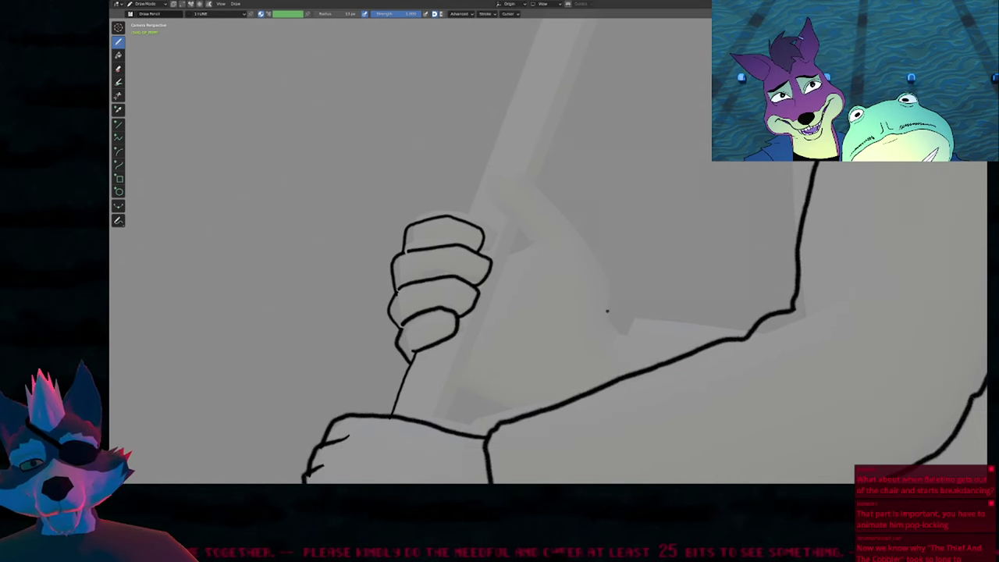
key("alt+shift+z")
left_click_drag(611, 327, 535, 190)
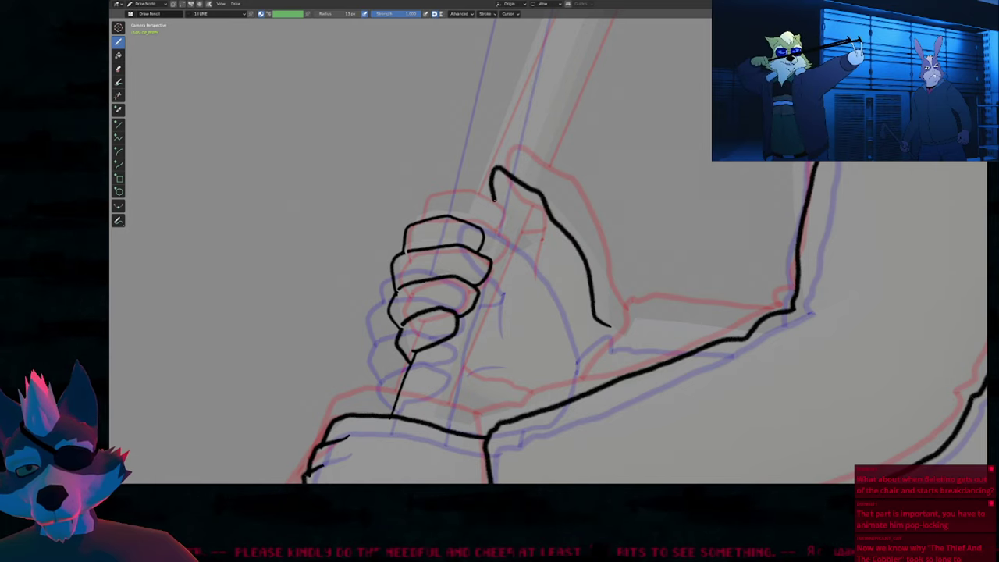
left_click_drag(523, 244, 525, 295)
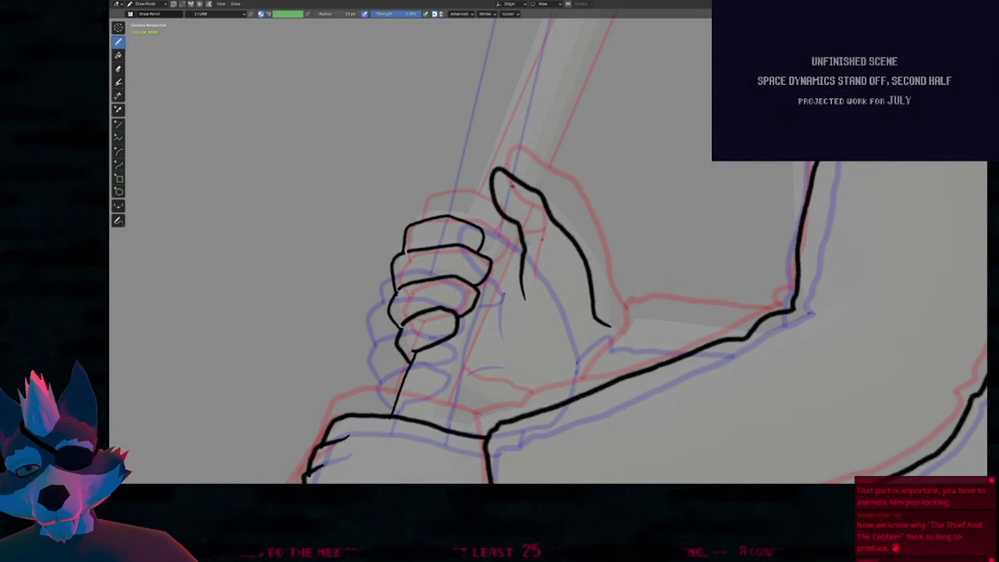
left_click_drag(517, 179, 483, 173)
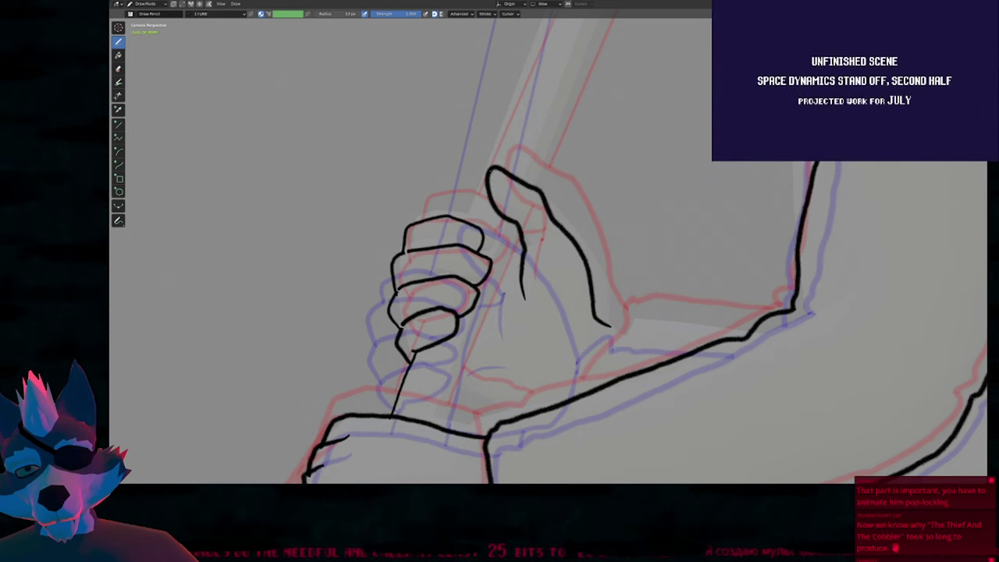
middle_click_drag(522, 263, 481, 202, "shift")
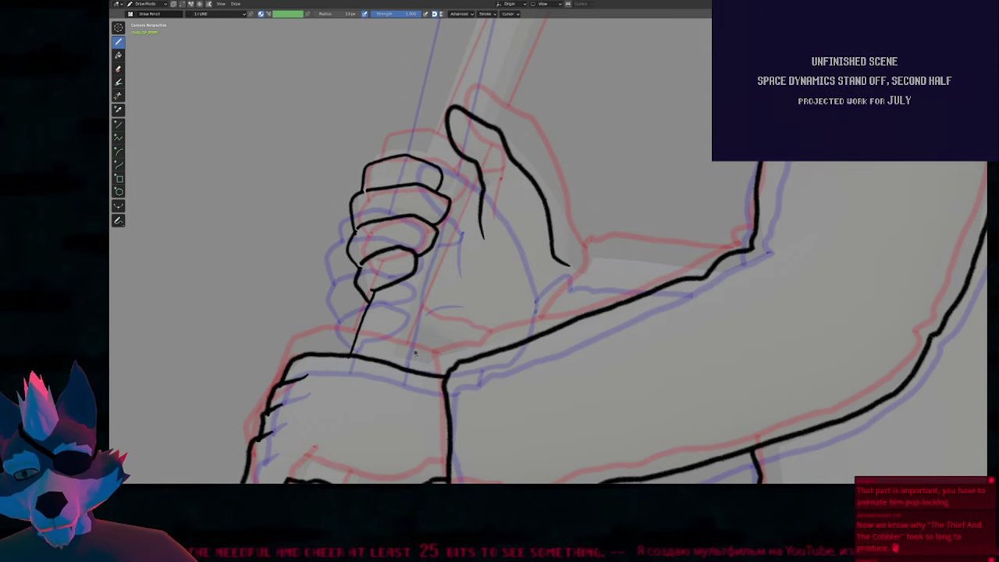
key("alt+shift+z")
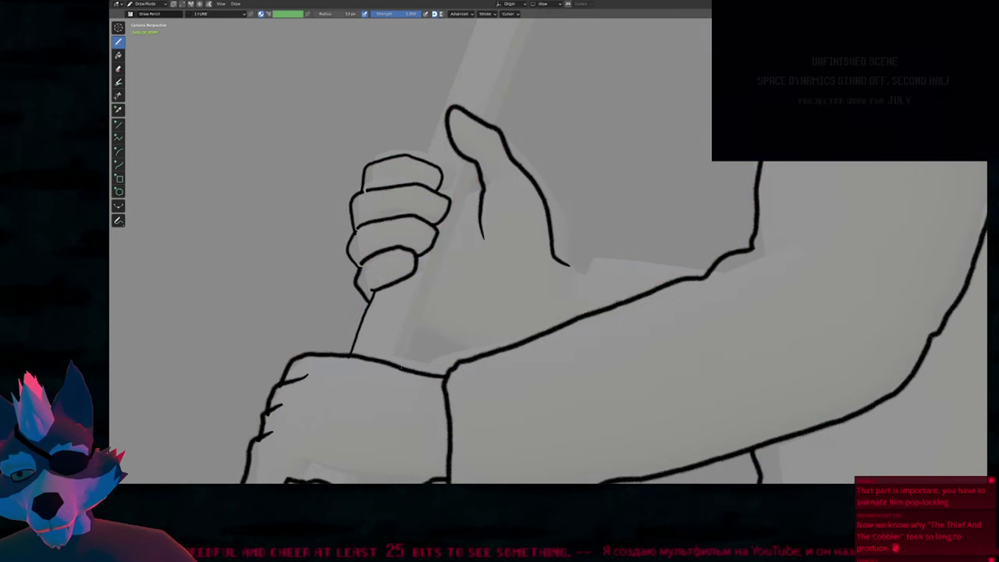
key("Tab")
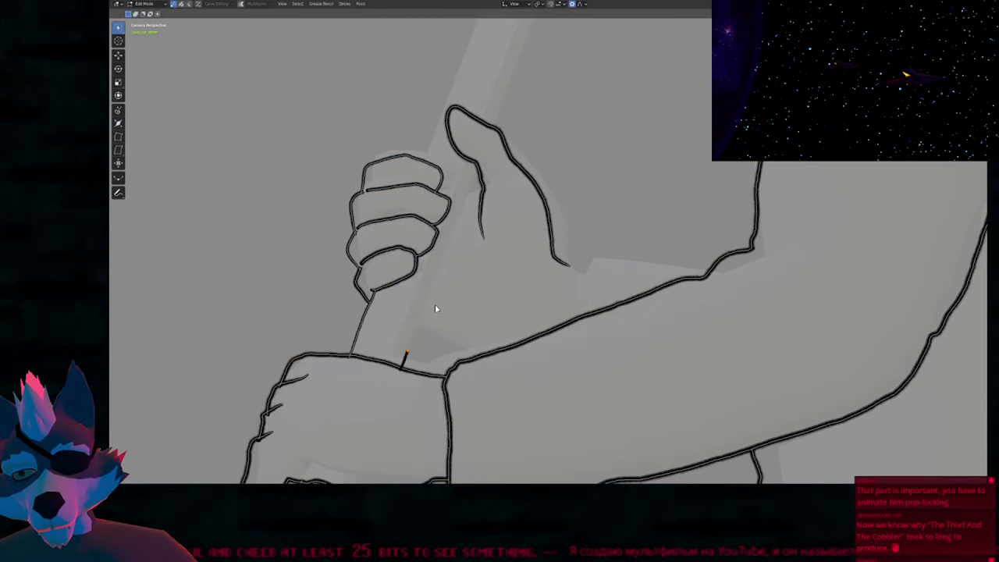
scroll(434, 314, "down", 4)
Step: Extend the crowbar stroke's end point up to the crowbar head and resample it
middle_click_drag(455, 282, 410, 426, "shift")
key("e")
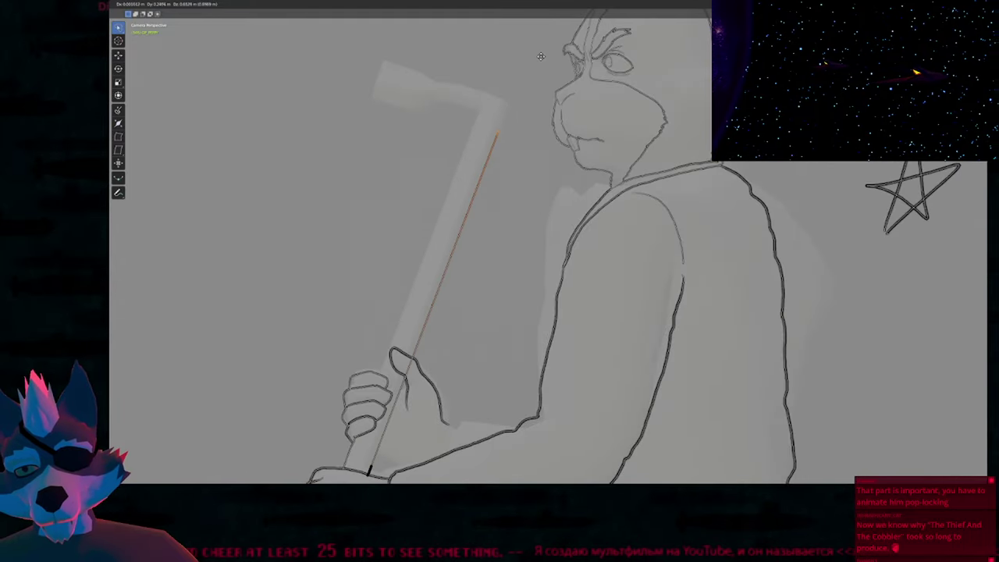
left_click(543, 54)
key("g")
left_click(532, 169)
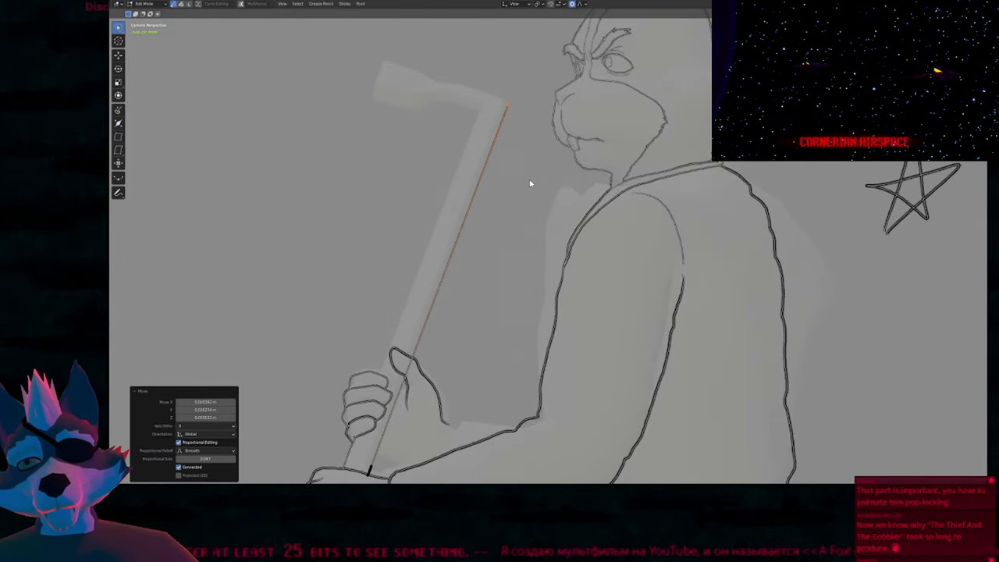
key("q")
middle_click_drag(393, 411, 484, 320, "shift")
key("Tab")
scroll(489, 283, "up", 5)
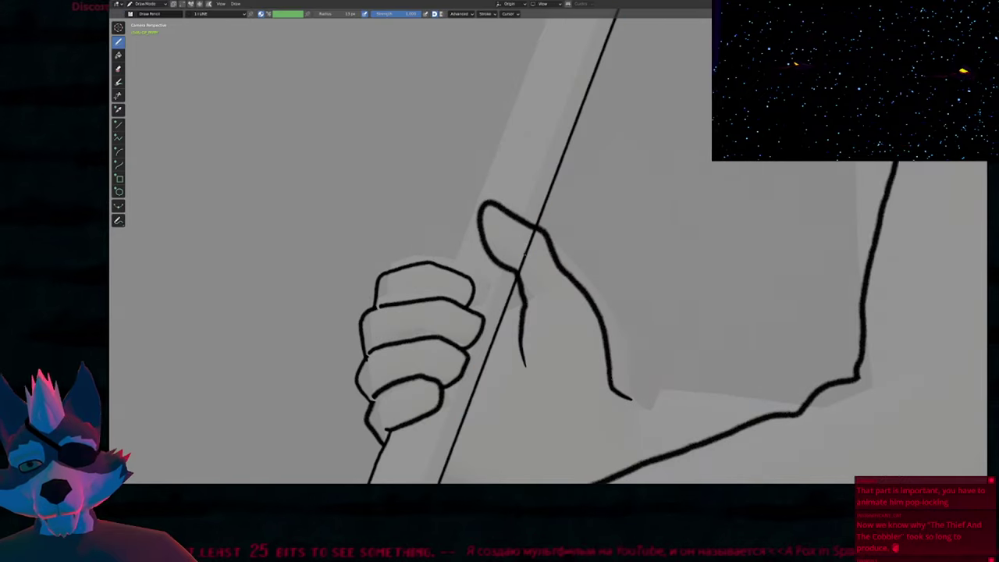
scroll(516, 250, "down", 6)
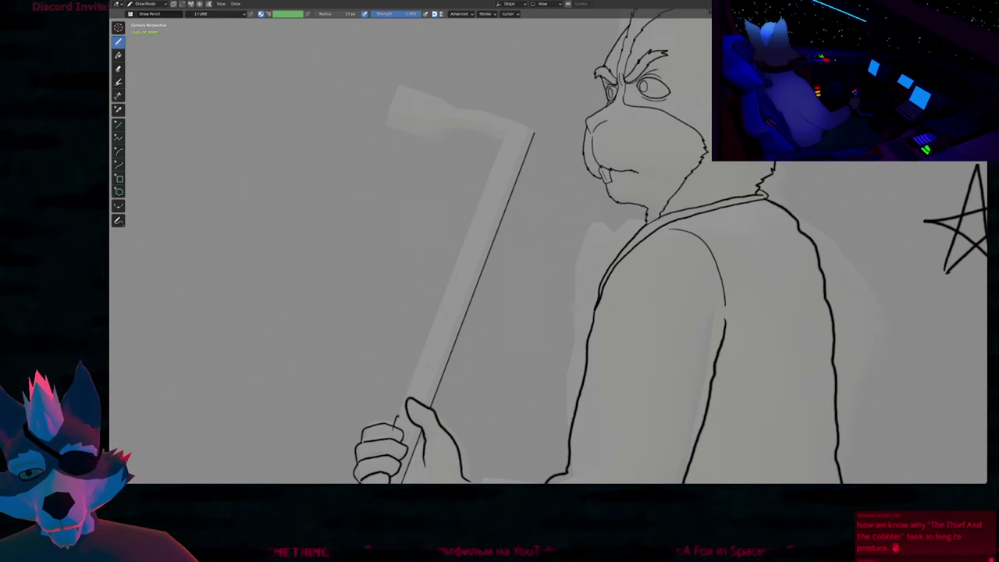
Step: Extrude the crowbar line further up the shaft
key("Tab")
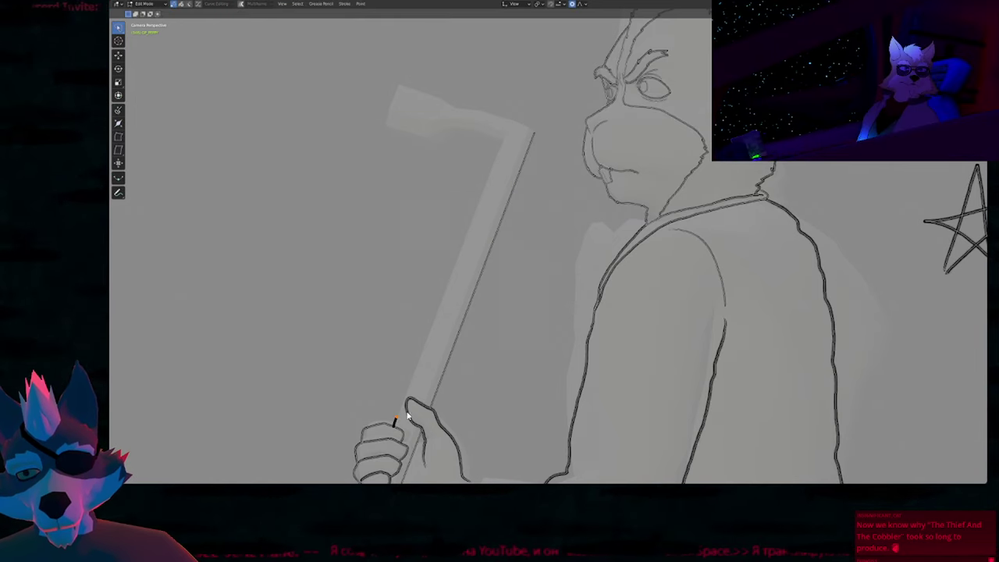
key("e")
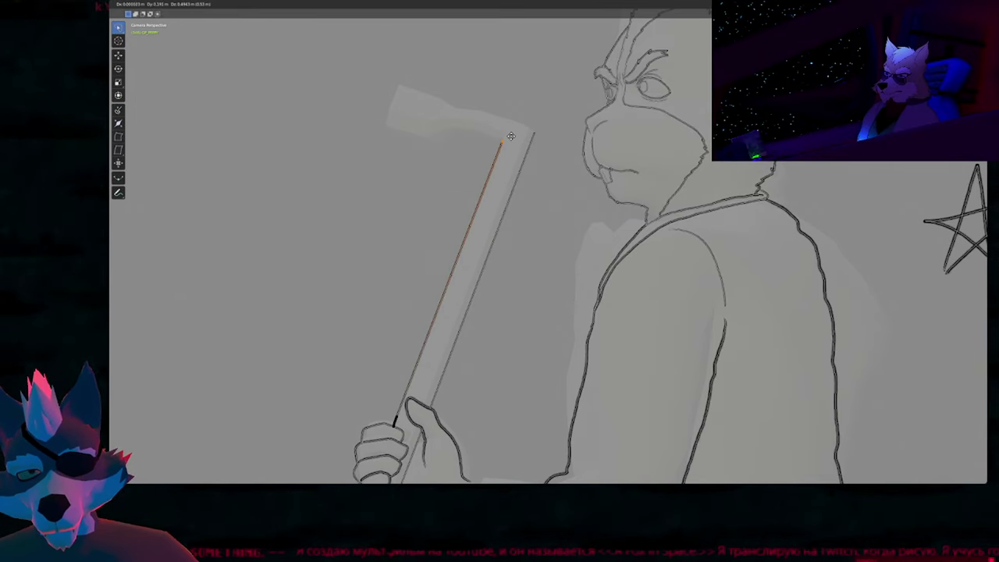
left_click(511, 137)
scroll(630, 296, "up", 6)
key("Tab")
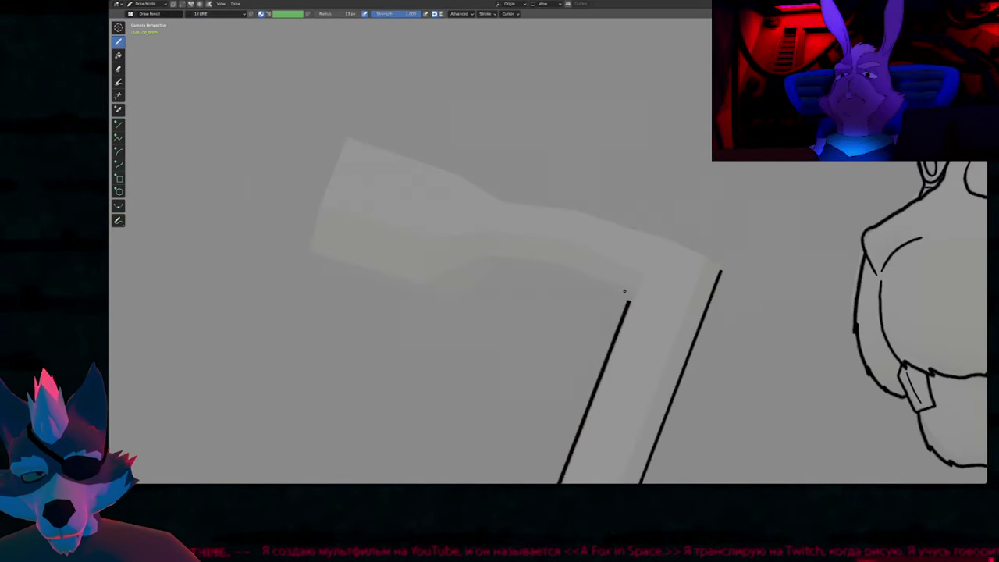
Step: Extrude outline points around the bend, the hooked head's underside, tip and top edge, back to the shaft
key("Tab")
key("e")
left_click(498, 266)
key("e")
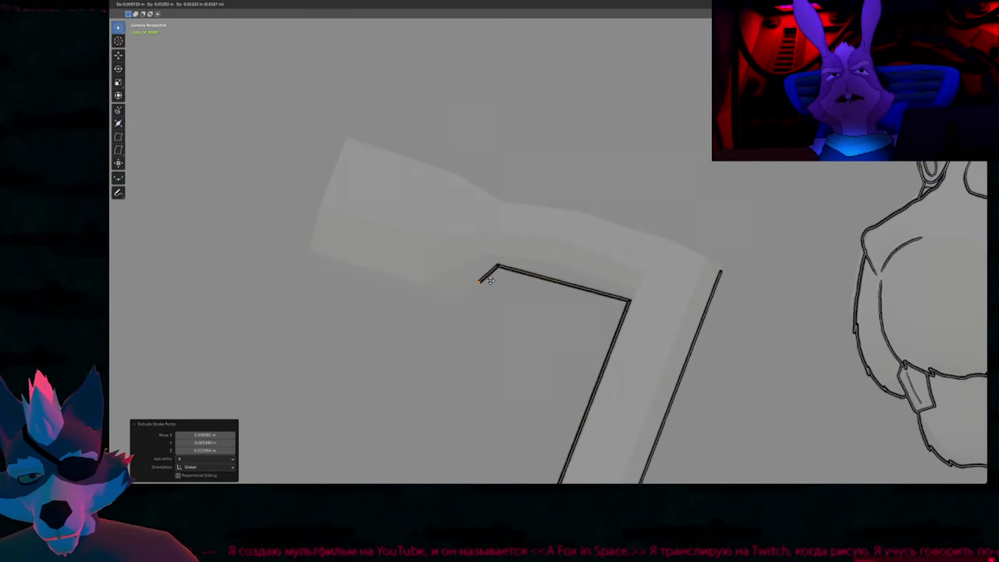
left_click(456, 293)
key("e")
left_click(336, 257)
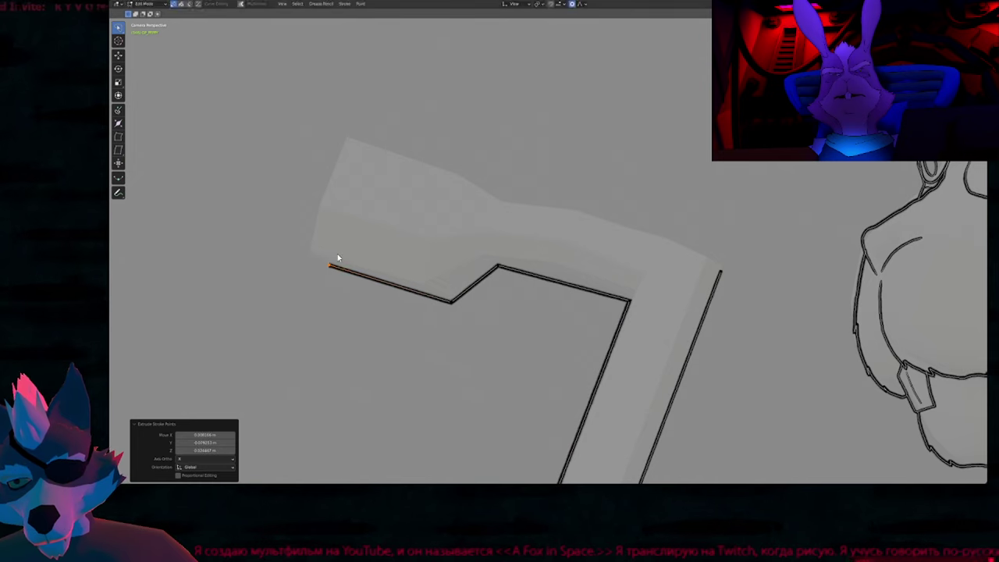
key("e")
left_click(313, 232)
key("e")
left_click(352, 119)
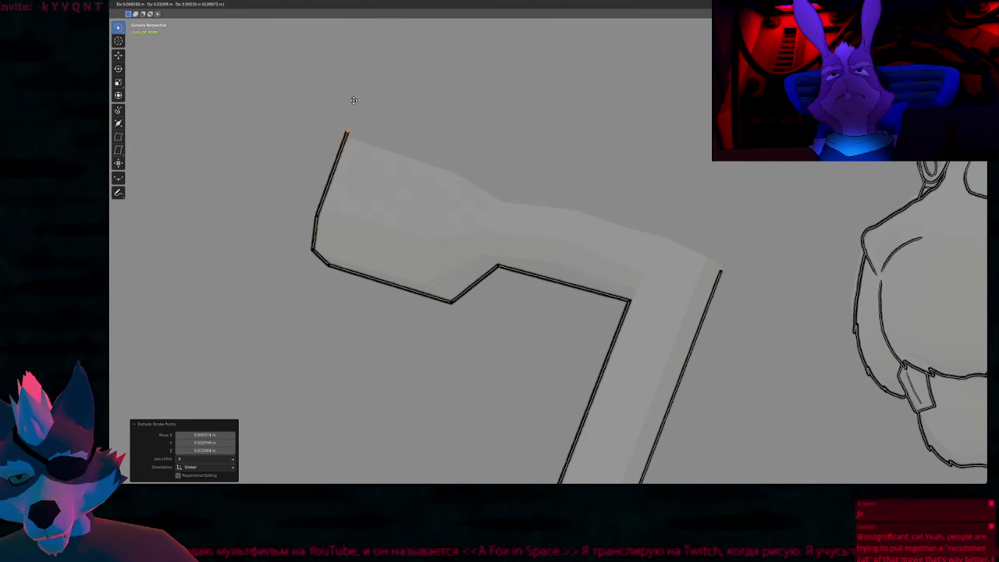
key("e")
left_click(473, 145)
key("e")
left_click(517, 173)
key("e")
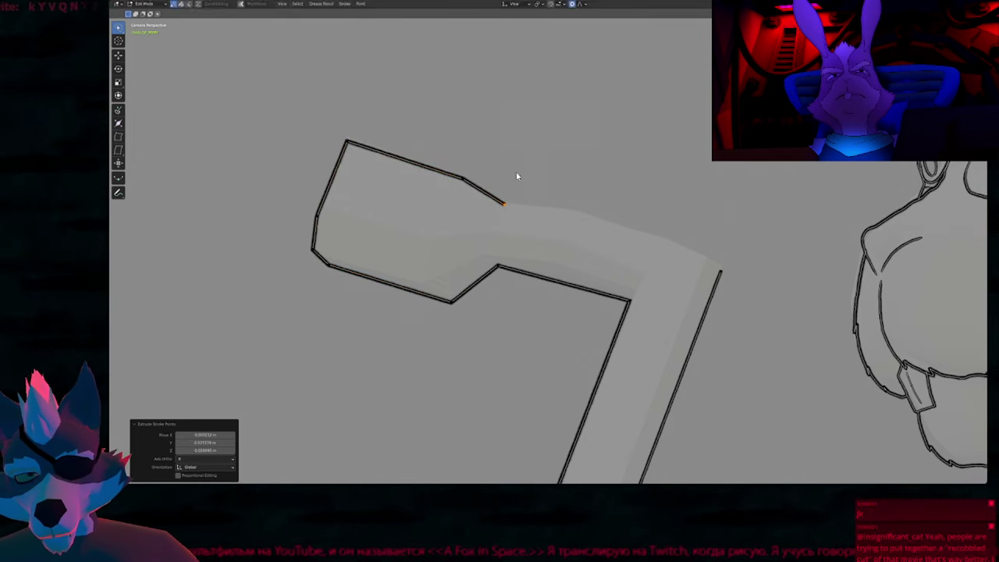
left_click(595, 178)
key("e")
left_click(684, 208)
key("e")
left_click(729, 229)
Step: Join the outline's two open ends into a closed stroke and resample it evenly
mouse_move(709, 263)
right_mouse_down("ctrl")
mouse_move(753, 286)
mouse_move(705, 253)
right_mouse_up("ctrl")
key("f")
scroll(705, 252, "down", 5)
key("q")
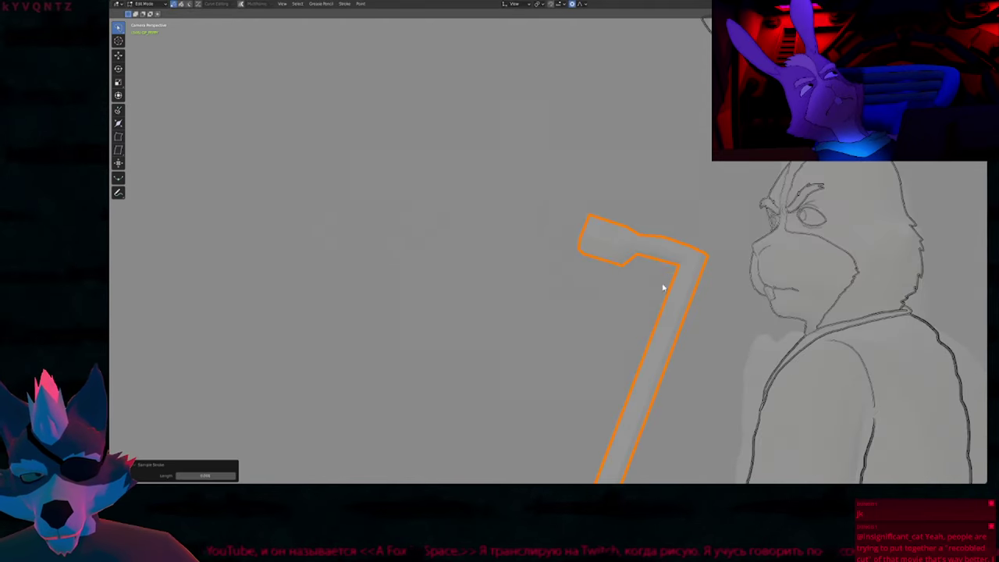
scroll(665, 300, "down", 3)
Step: Draw the line under the thumb and the sleeve cuff lines, then compare neighbouring frames
middle_click_drag(641, 424, 586, 268, "shift")
scroll(584, 273, "up", 7)
key("Tab")
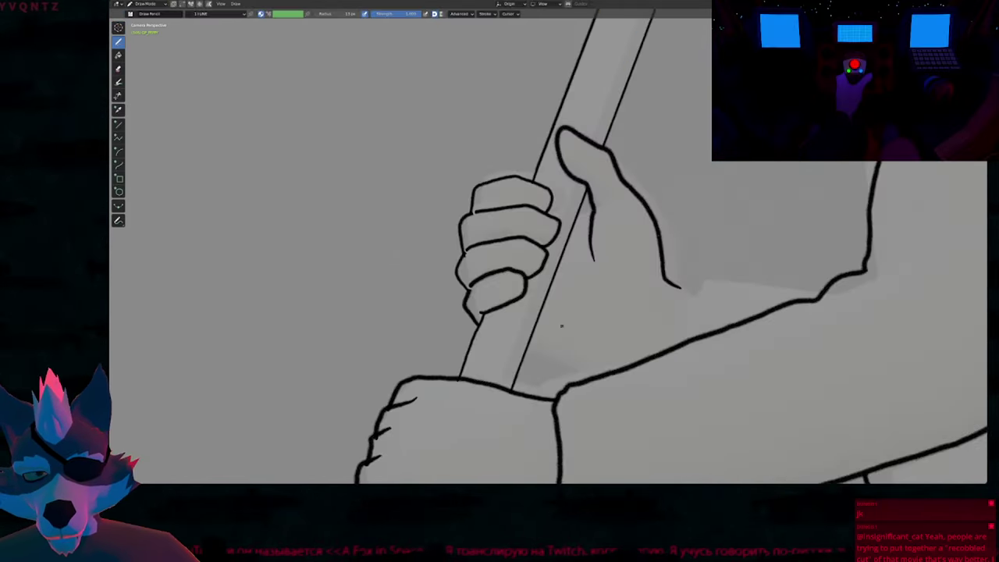
left_click_drag(556, 359, 670, 364)
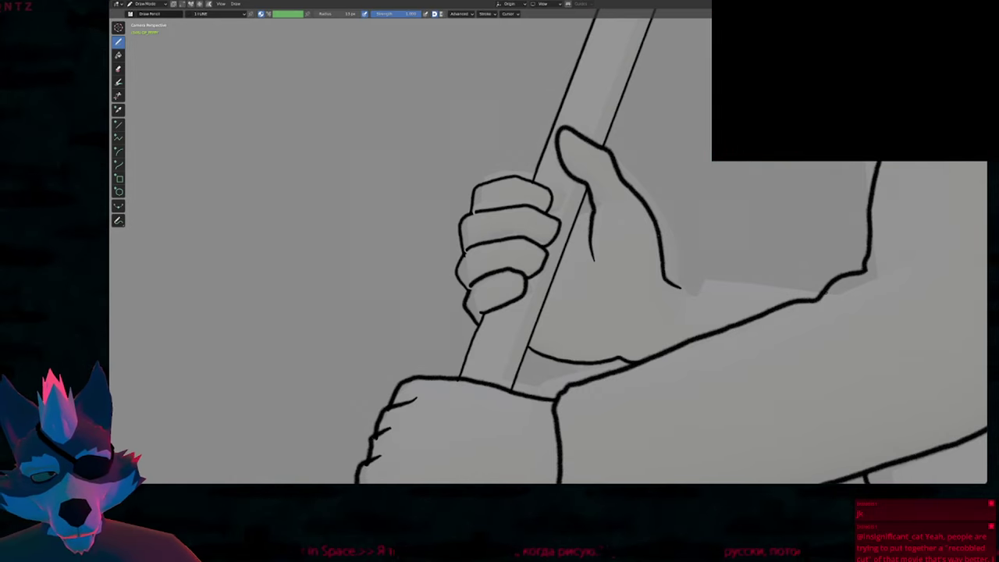
mouse_move(752, 287)
left_mouse_down()
mouse_move(697, 279)
mouse_move(657, 381)
left_mouse_up()
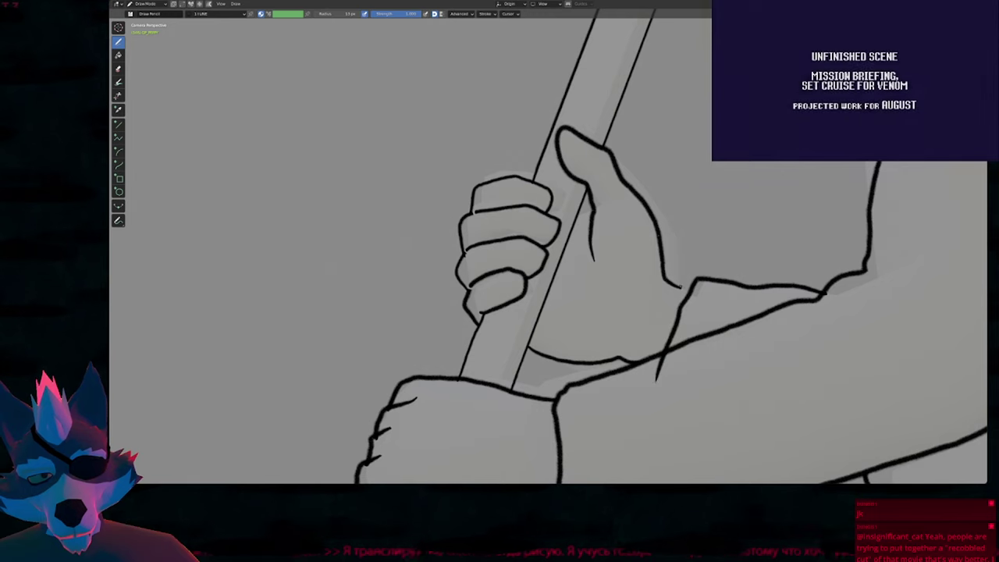
left_click_drag(679, 287, 717, 301)
right_click_drag(641, 393, 644, 392, "ctrl+alt")
key("Left")
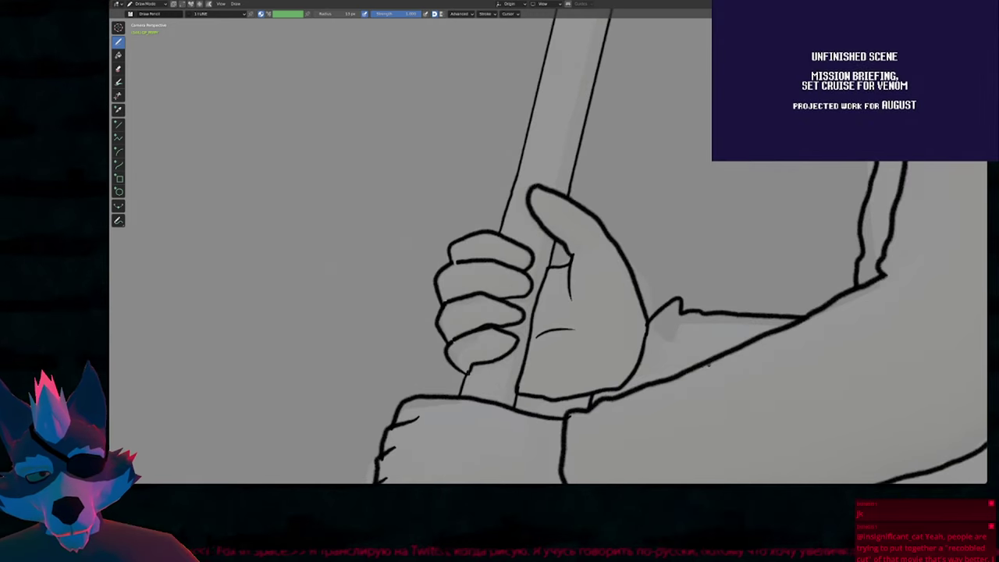
key("Right")
key("Right")
key("Left")
key("Left")
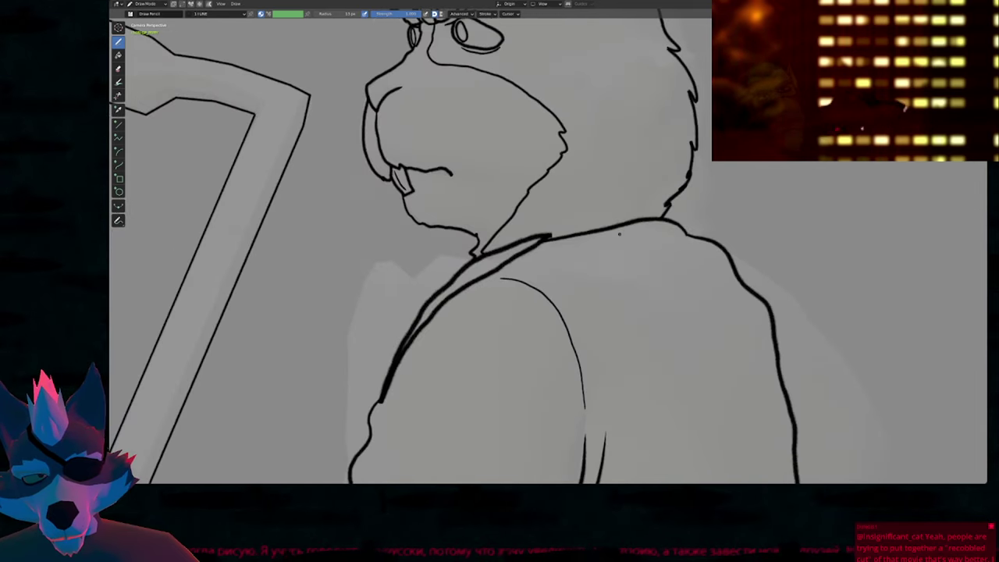
Step: Extend the lower collar line to meet the other stroke and rescale the shoulder stroke
key("e")
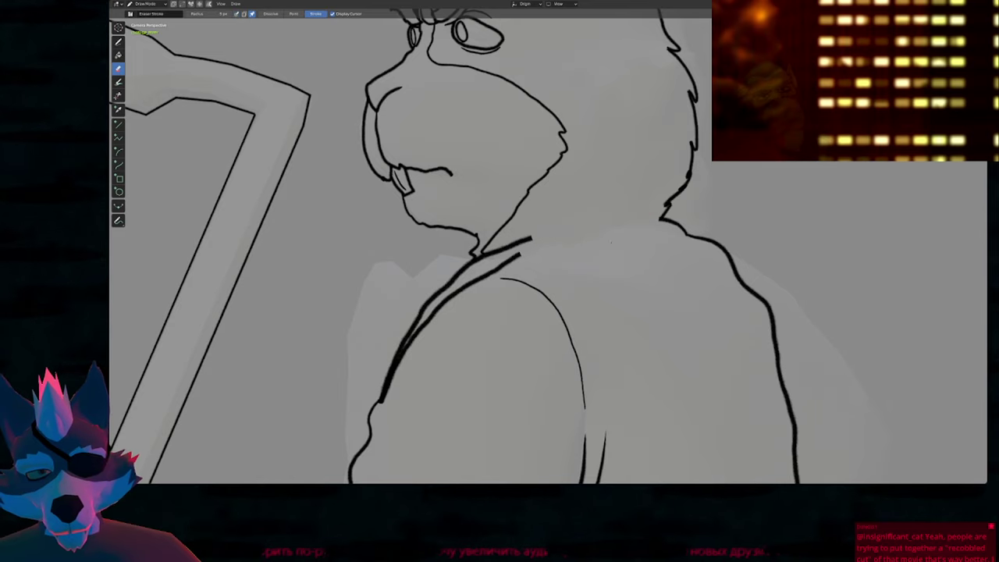
key("d")
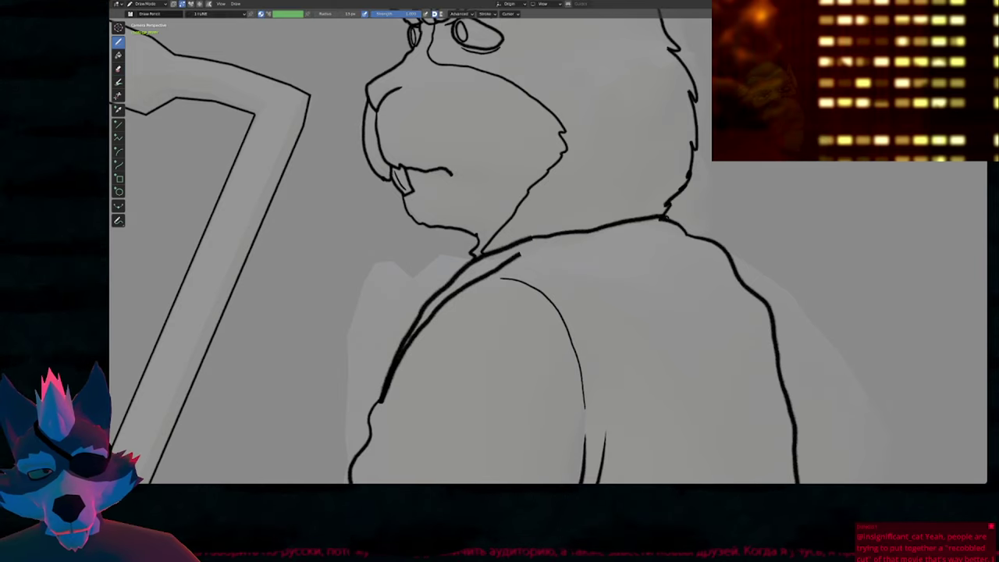
left_click_drag(571, 240, 522, 254)
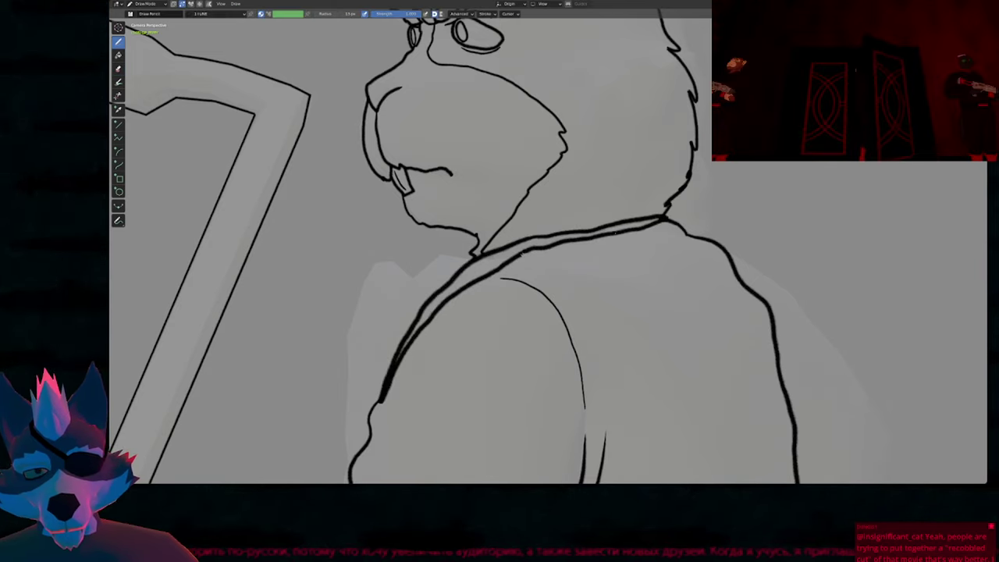
key("Tab")
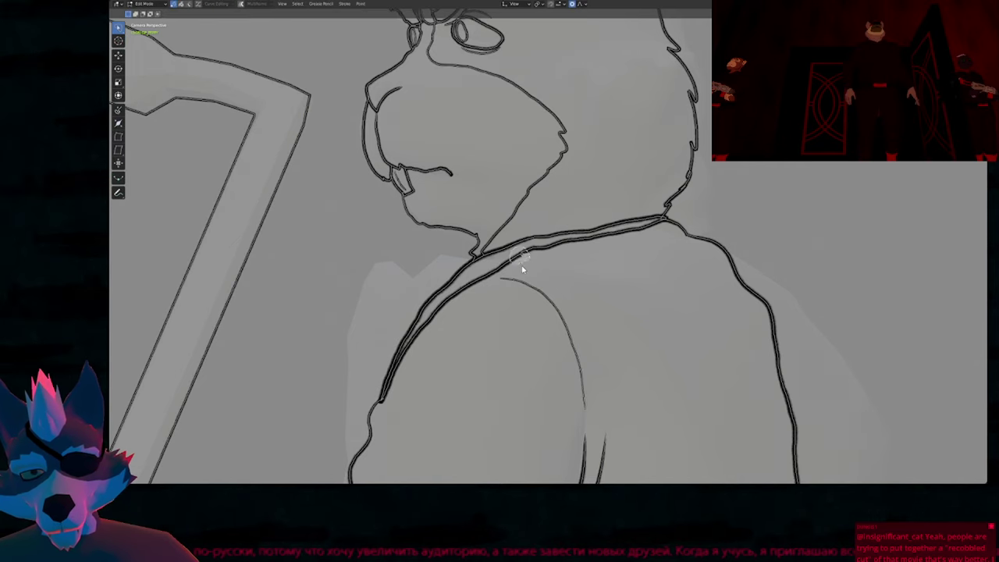
left_click(522, 258)
key("Tab")
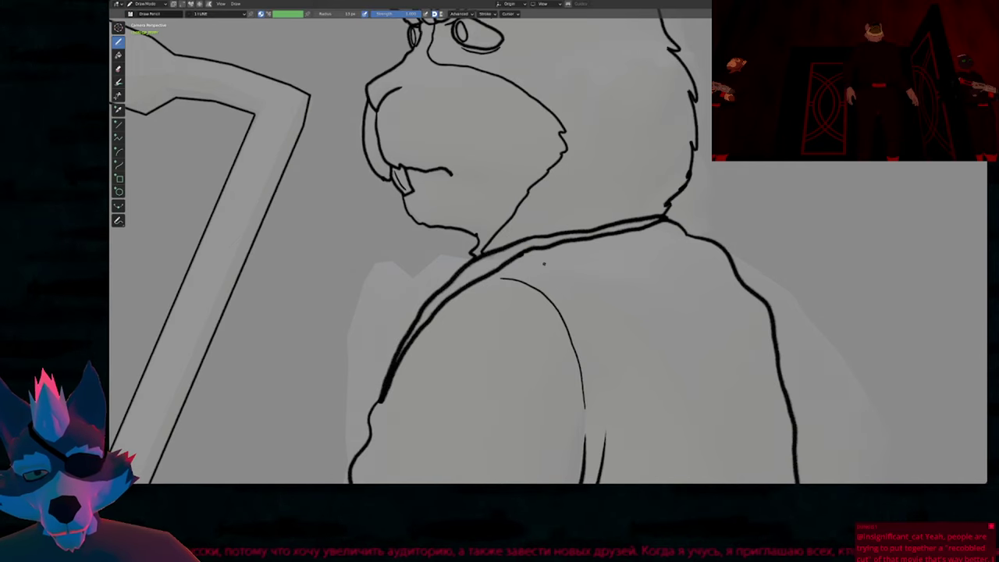
scroll(538, 270, "down", 5)
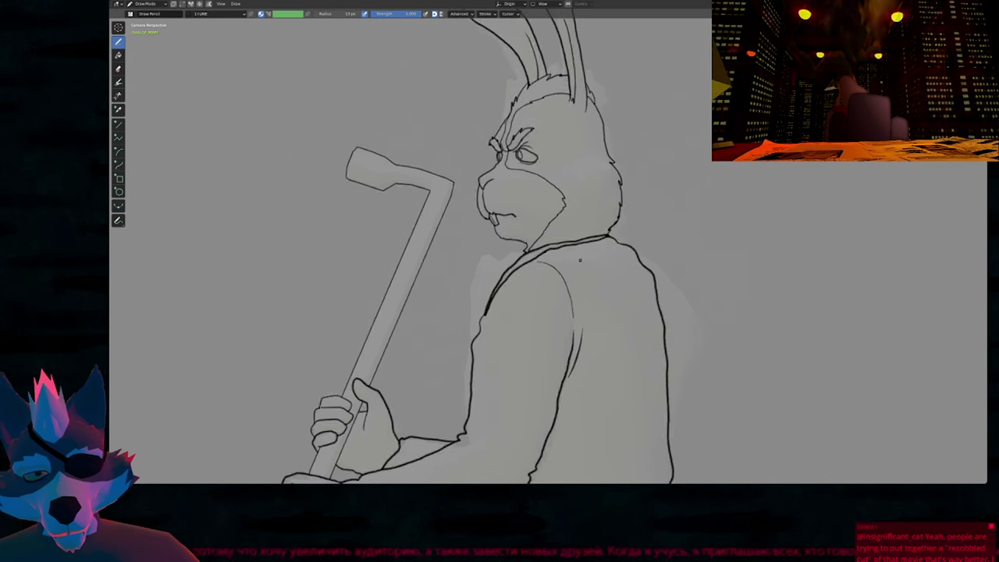
key("Tab")
key("s")
left_click(725, 279)
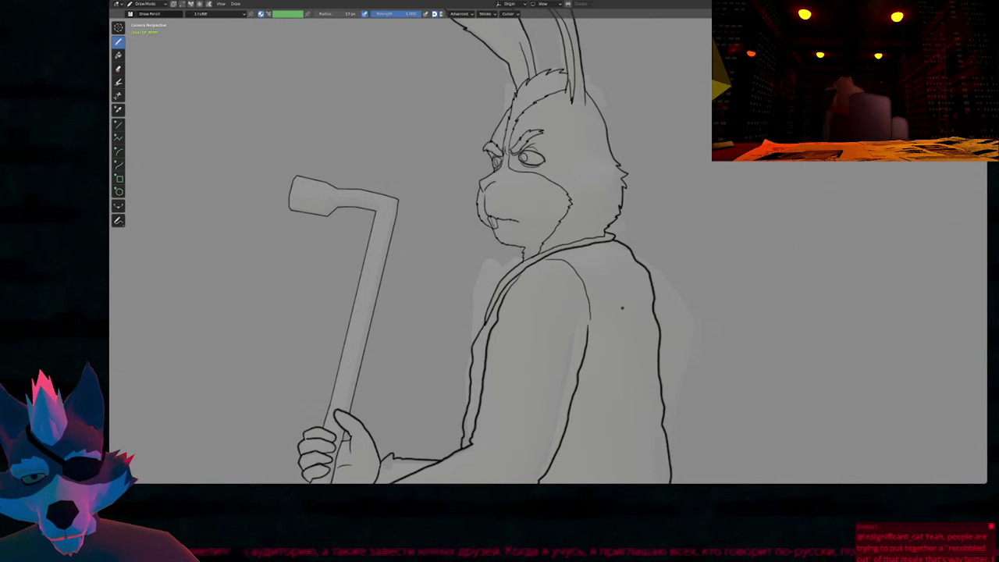
Step: Stop playback and erase stray lines on the arm and vest
key("space")
middle_click_drag(484, 377, 531, 259, "ctrl")
key("ctrl+space")
mouse_move(570, 220)
left_mouse_down("ctrl+alt")
mouse_move(487, 346)
mouse_move(575, 274)
left_mouse_up("ctrl+alt")
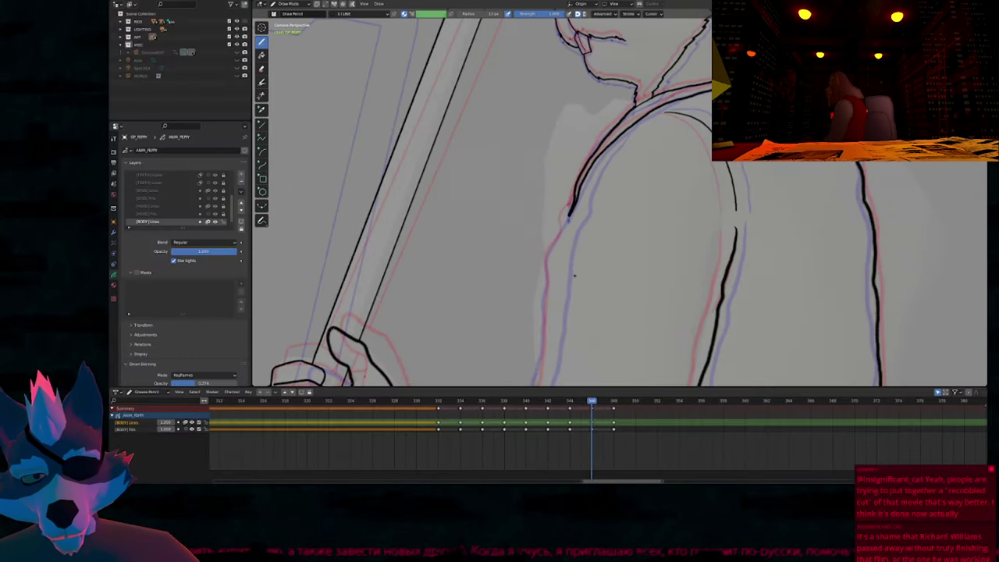
key("ctrl+space")
middle_click_drag(546, 275, 585, 168, "shift")
middle_click_drag(586, 167, 560, 198, "ctrl")
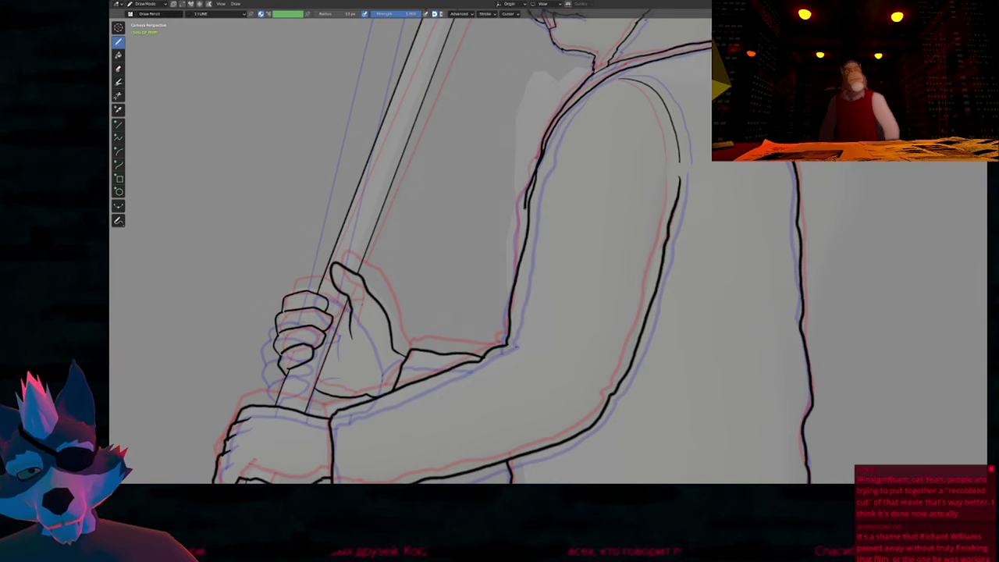
scroll(547, 290, "down", 5)
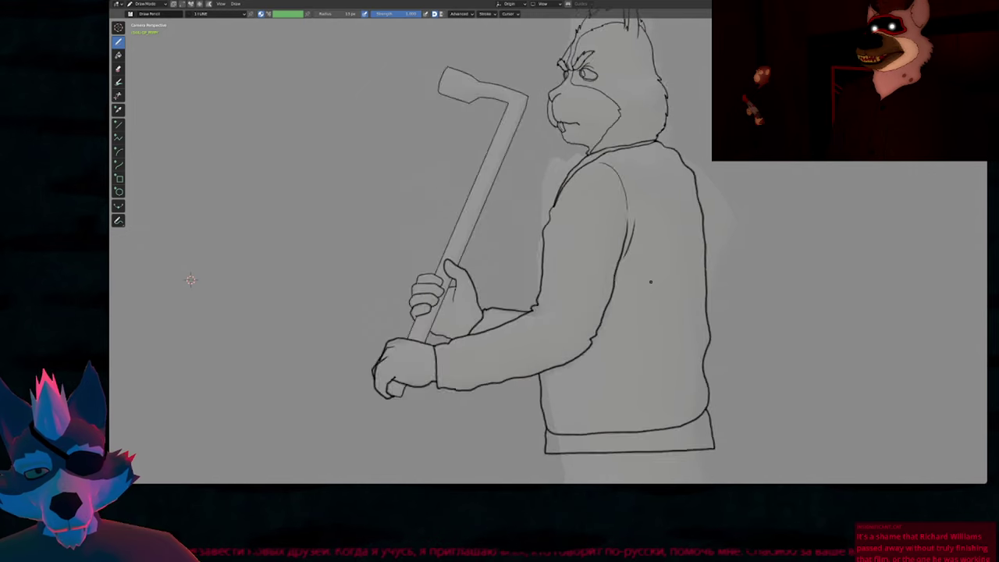
scroll(566, 201, "up", 4)
Step: Set the brush strength to 1.000
key("shift+f")
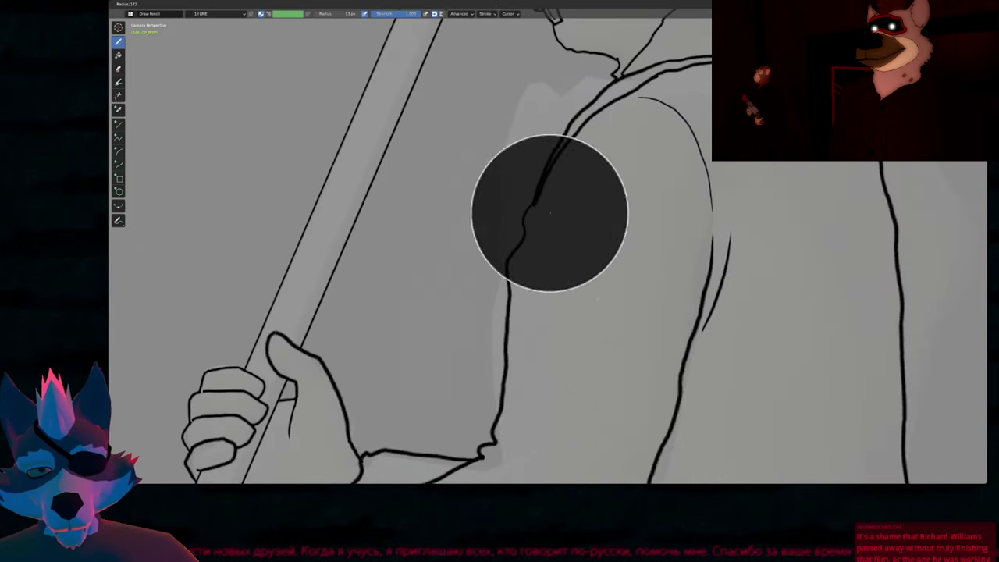
left_click(550, 215)
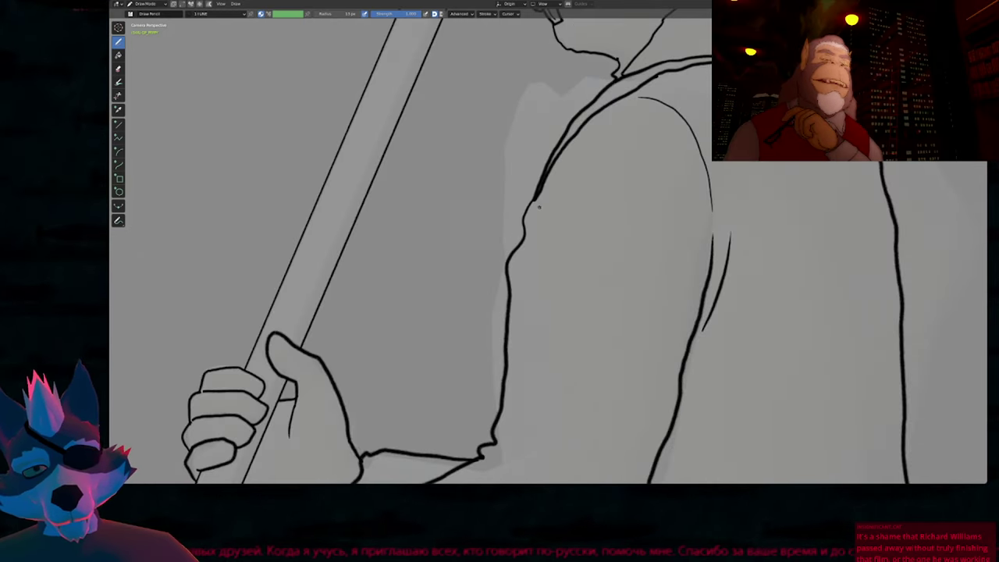
scroll(350, 241, "down", 6)
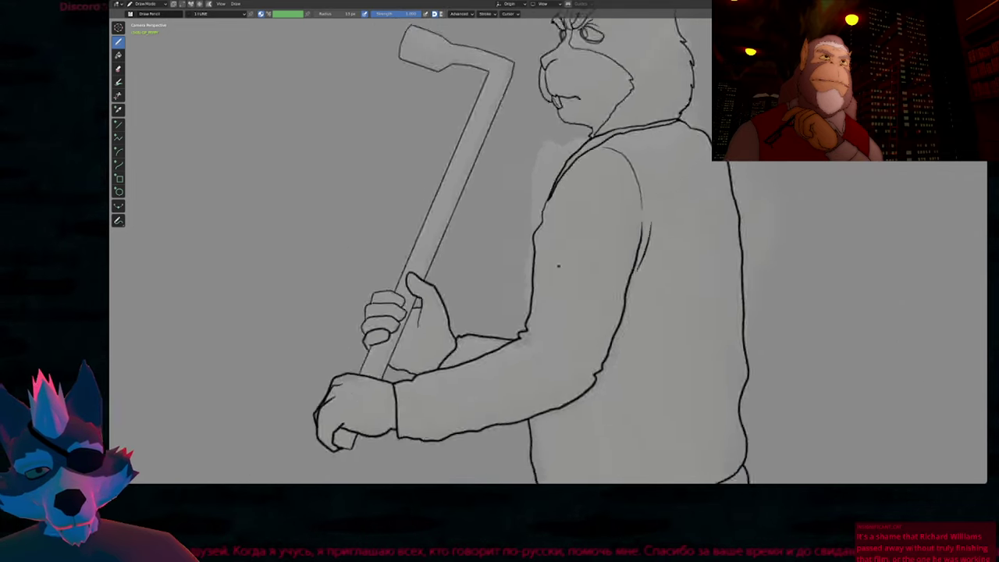
scroll(312, 257, "up", 1)
Step: Erase the star sketch, set the eraser to individual points, and compare neighbouring poses
key("space")
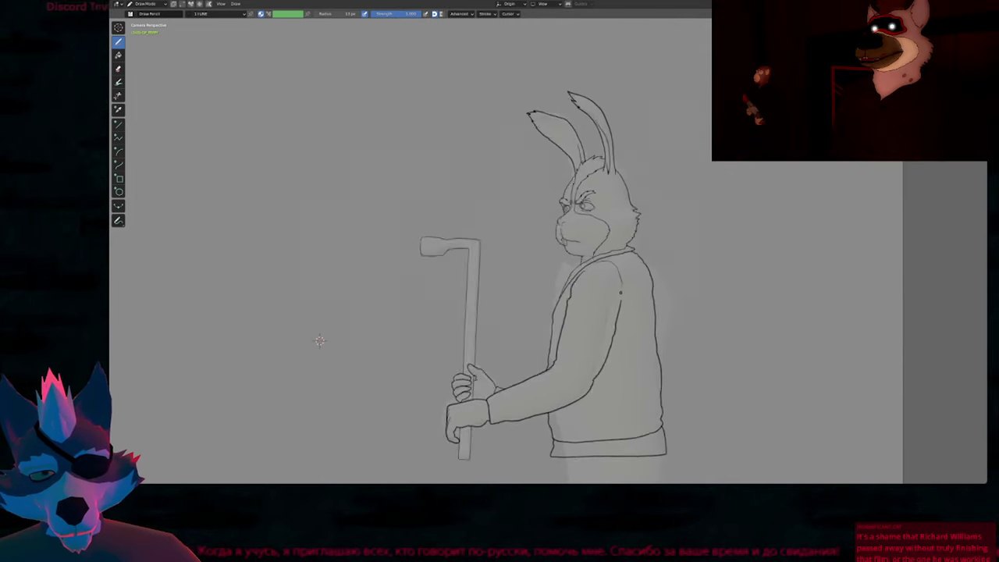
key("Right")
key("Right")
key("Right")
key("Right")
key("Right")
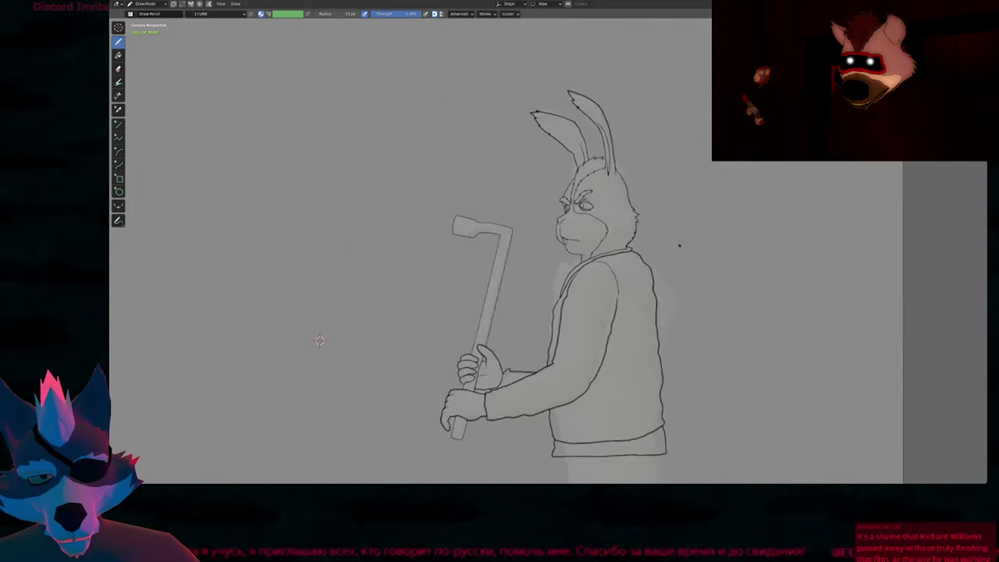
left_click(119, 69)
left_click(731, 253)
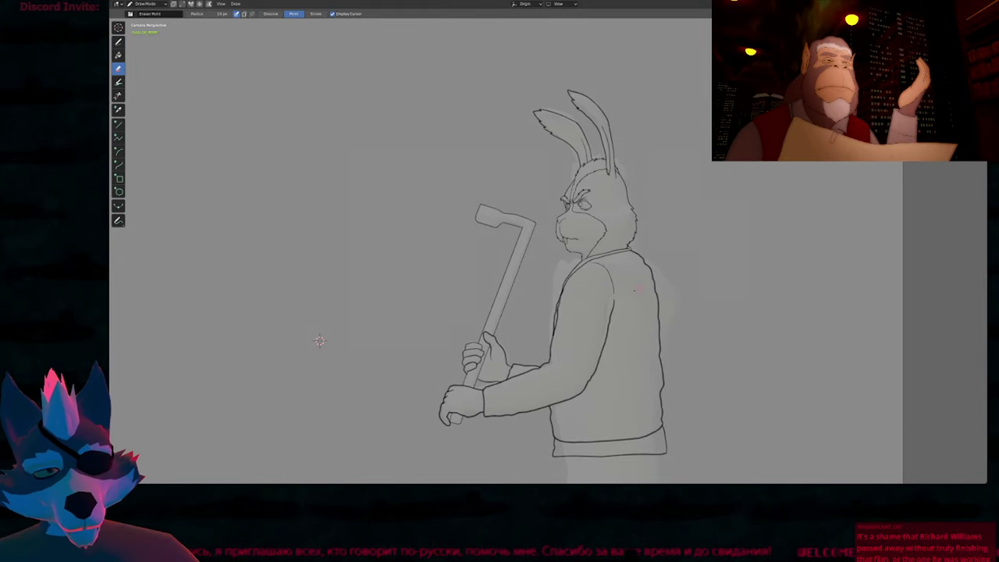
key("Right")
key("Right")
key("Right")
key("Right")
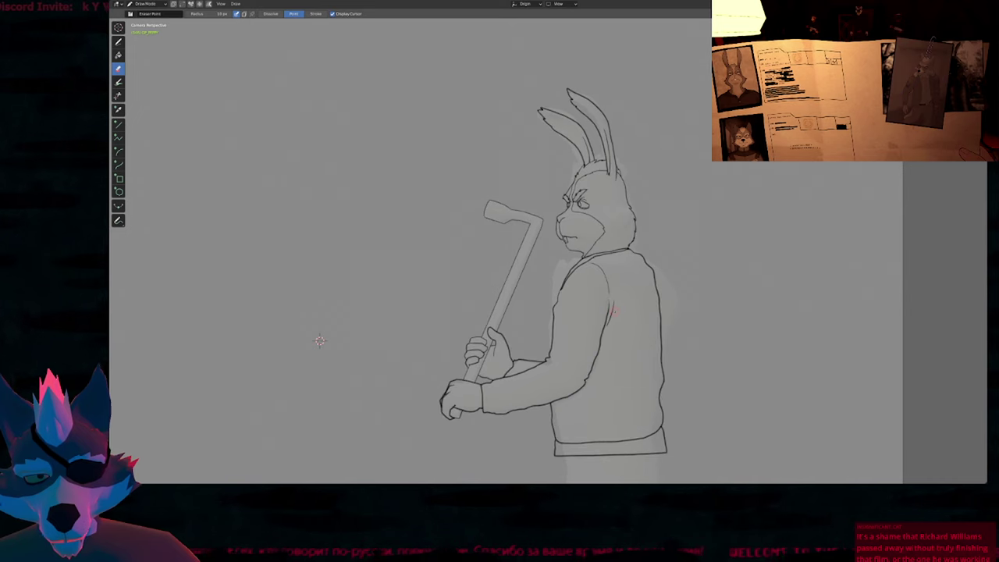
key("Left")
key("Right")
middle_click_drag(614, 312, 640, 282, "shift")
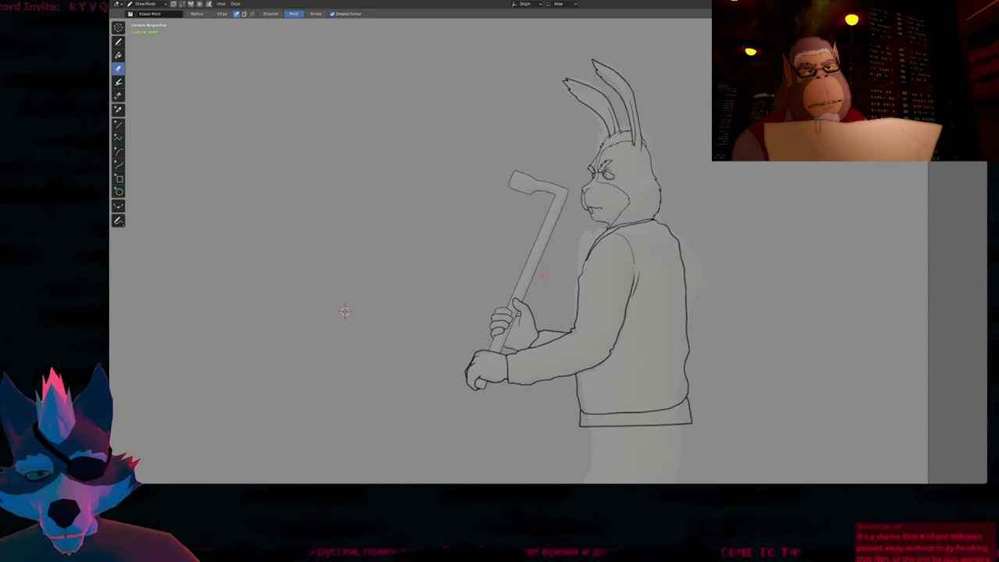
Step: Choose the BLACKFILL material and fill the crowbar black on the current frame
key("u")
left_click(544, 275)
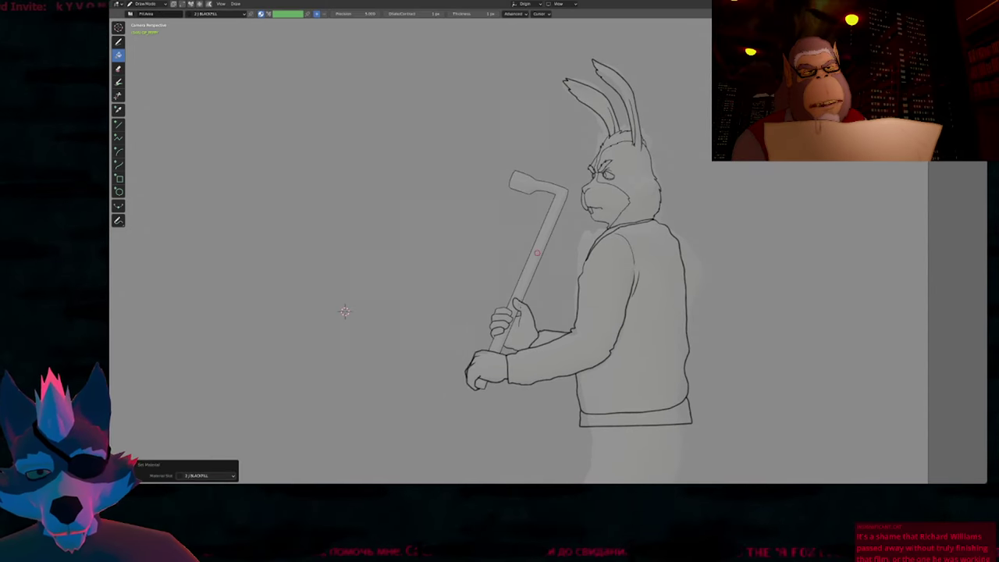
left_click(524, 295)
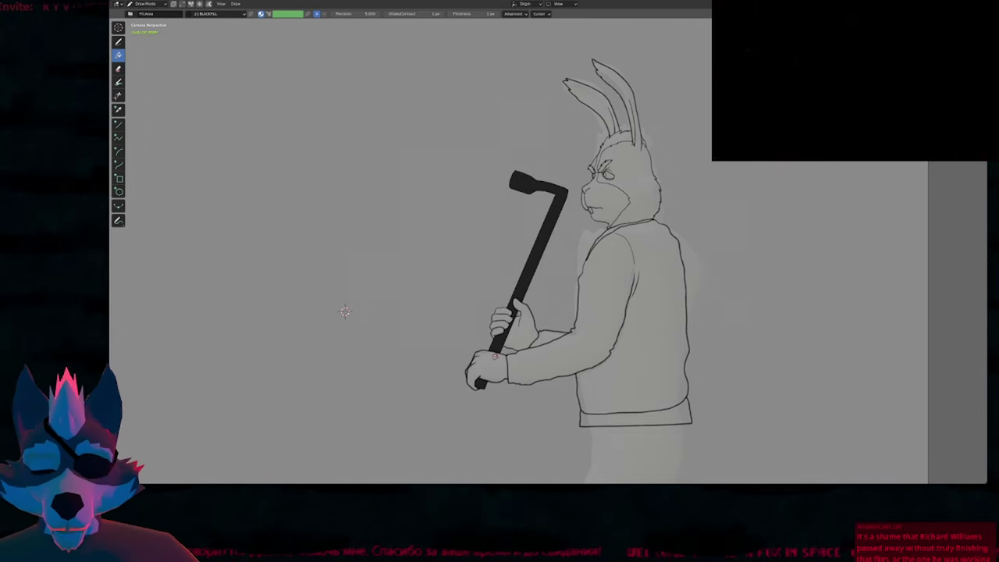
middle_click_drag(345, 311, 324, 290, "shift")
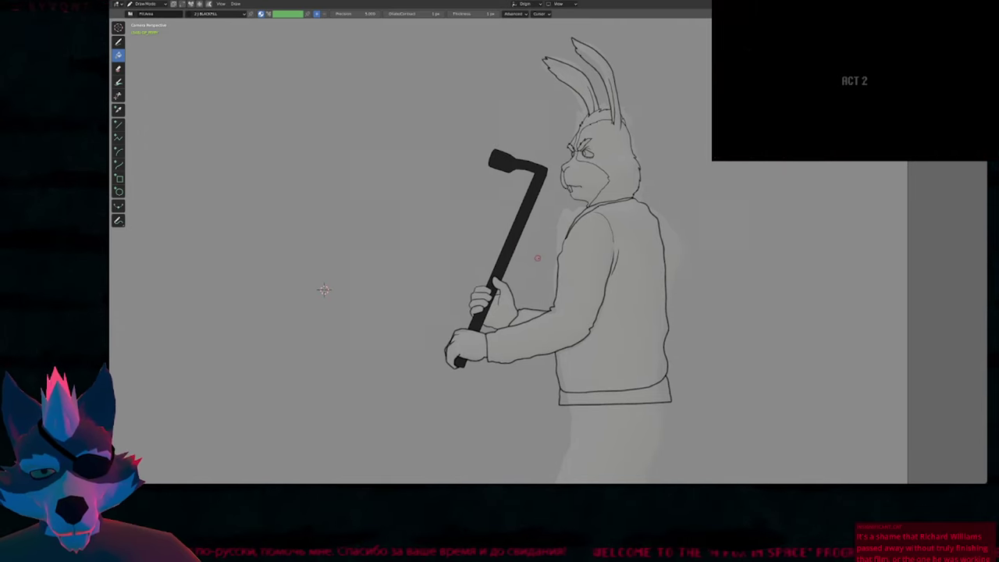
scroll(324, 290, "down", 1)
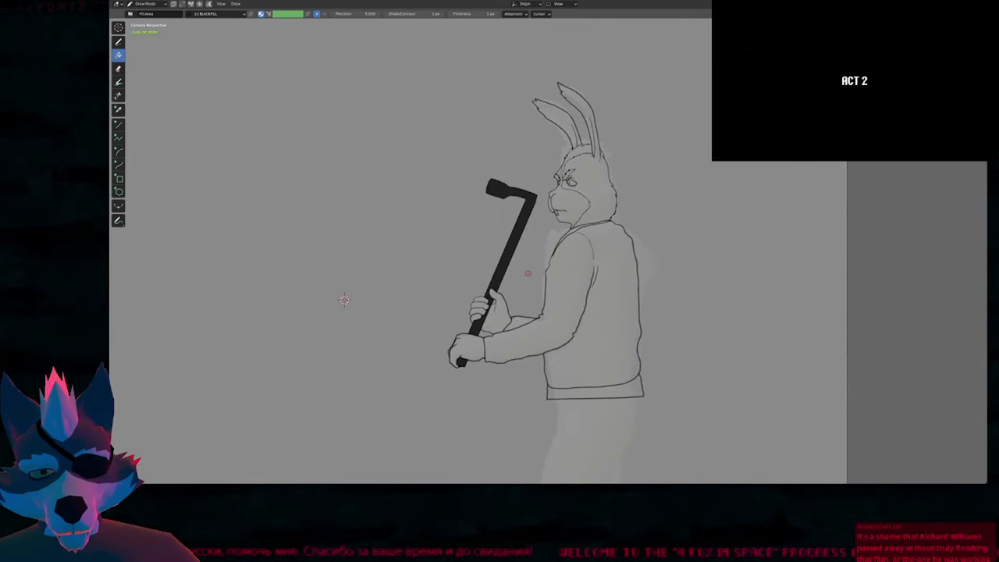
key("ctrl+space")
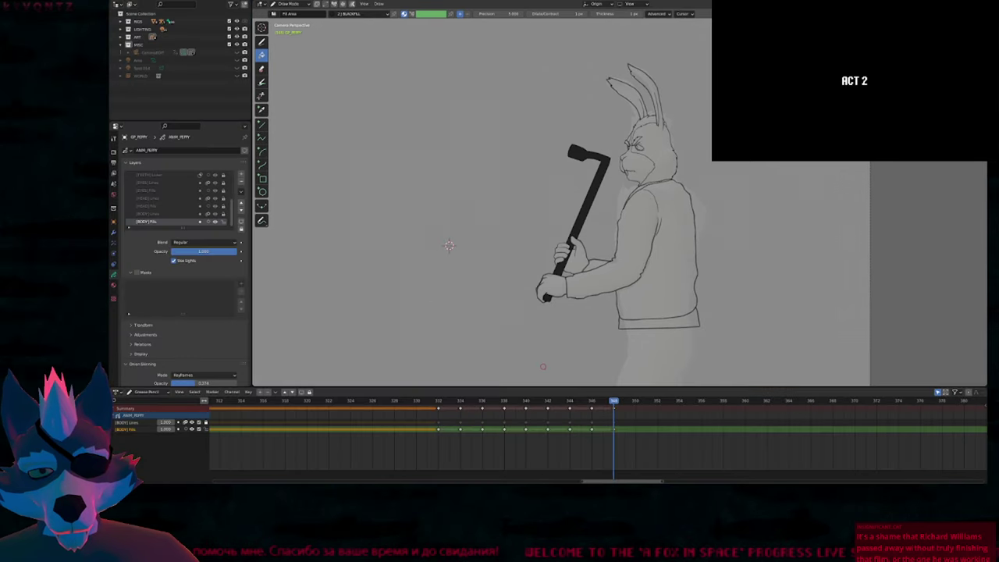
key("ctrl+space")
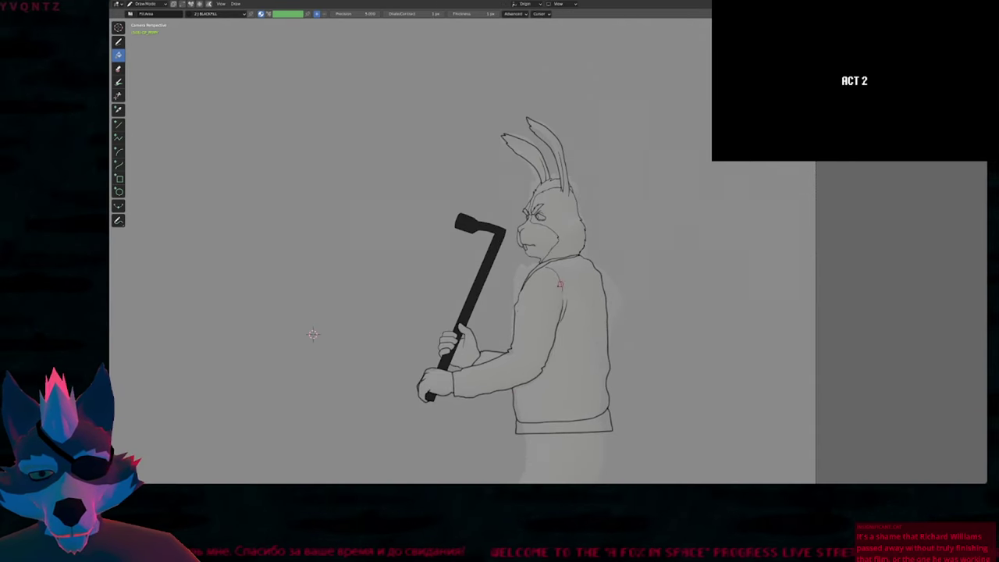
scroll(464, 382, "up", 2)
middle_click_drag(499, 314, 528, 304, "shift")
Step: Fill the crowbar shaft and its small end below the hand black on the next four frames
key("Right")
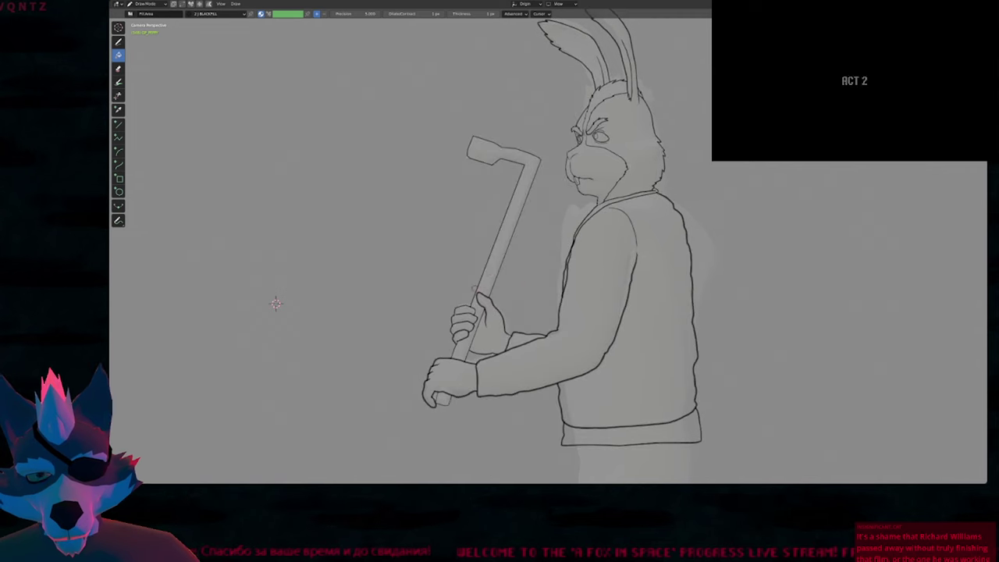
left_click(487, 277)
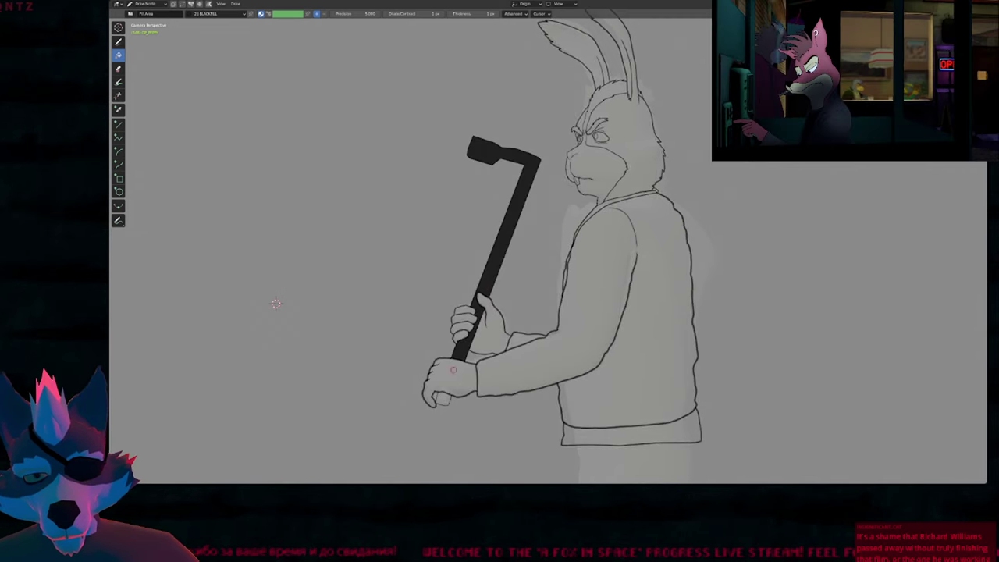
left_click(443, 398)
key("Right")
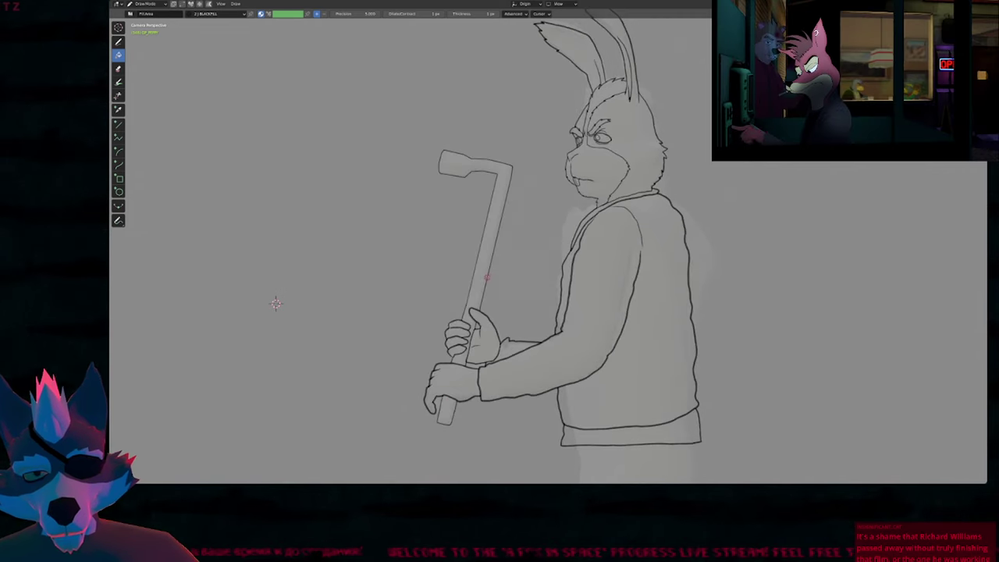
left_click(442, 412)
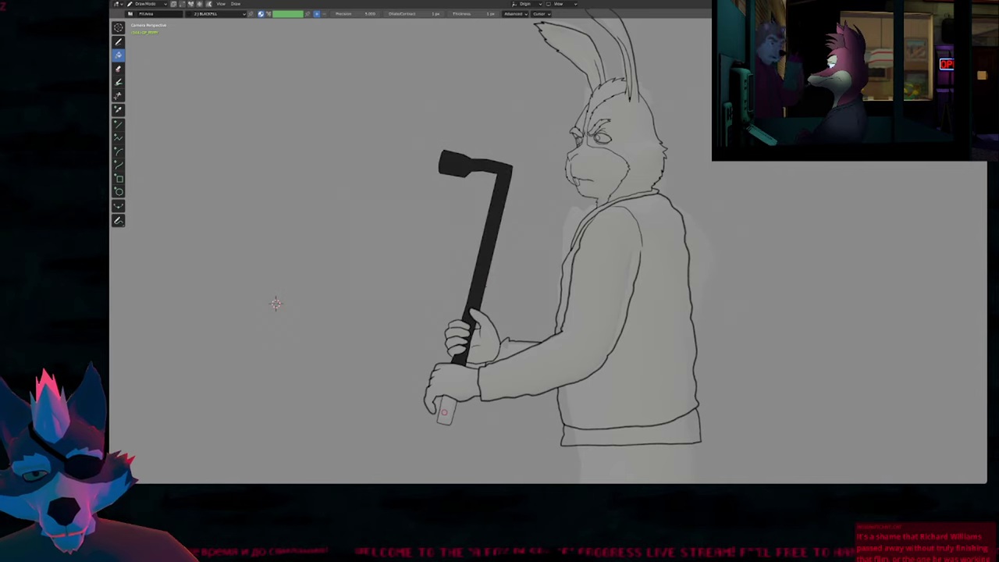
key("Right")
middle_click_drag(470, 315, 535, 251, "shift")
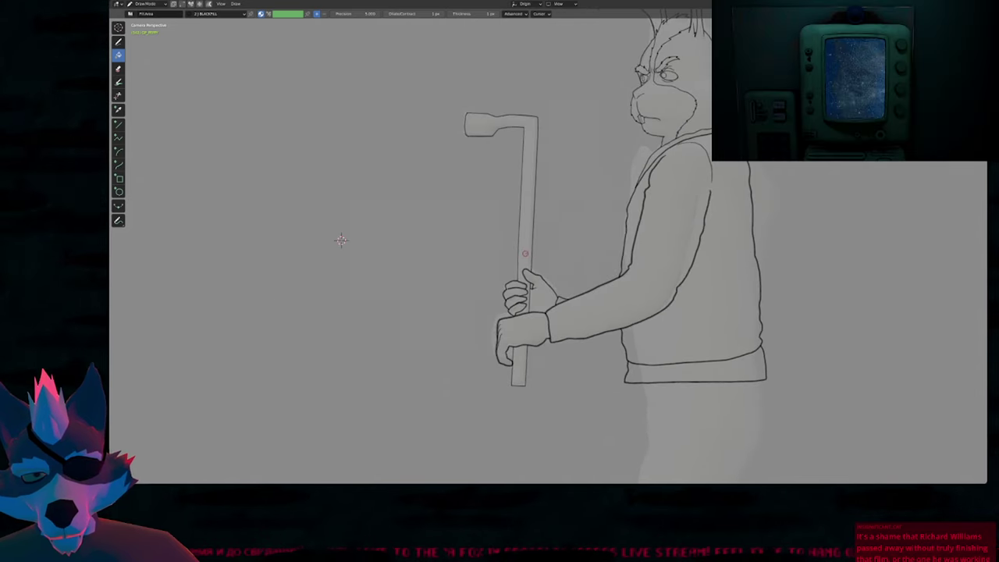
left_click(521, 359)
left_click(519, 372)
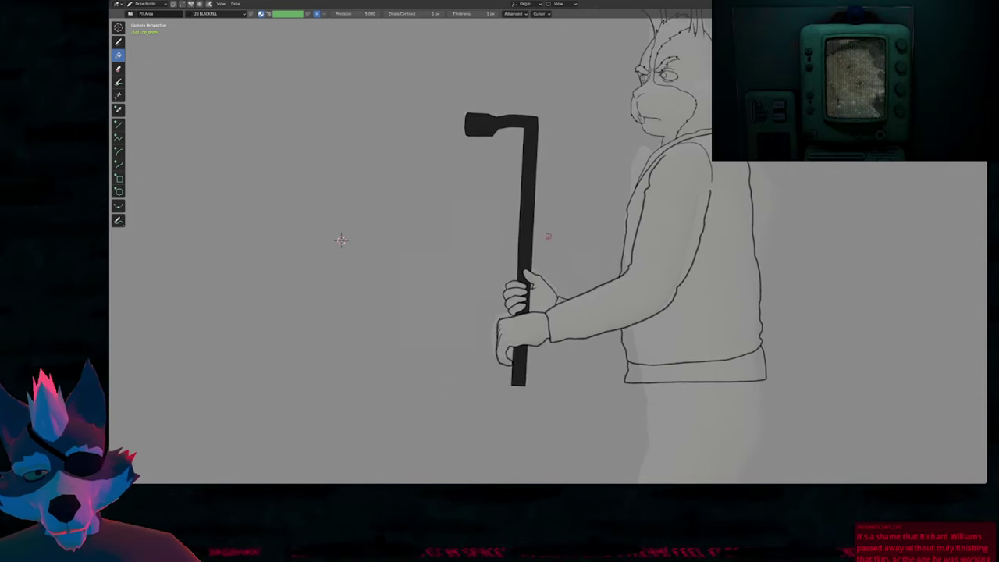
key("Right")
left_click(513, 291)
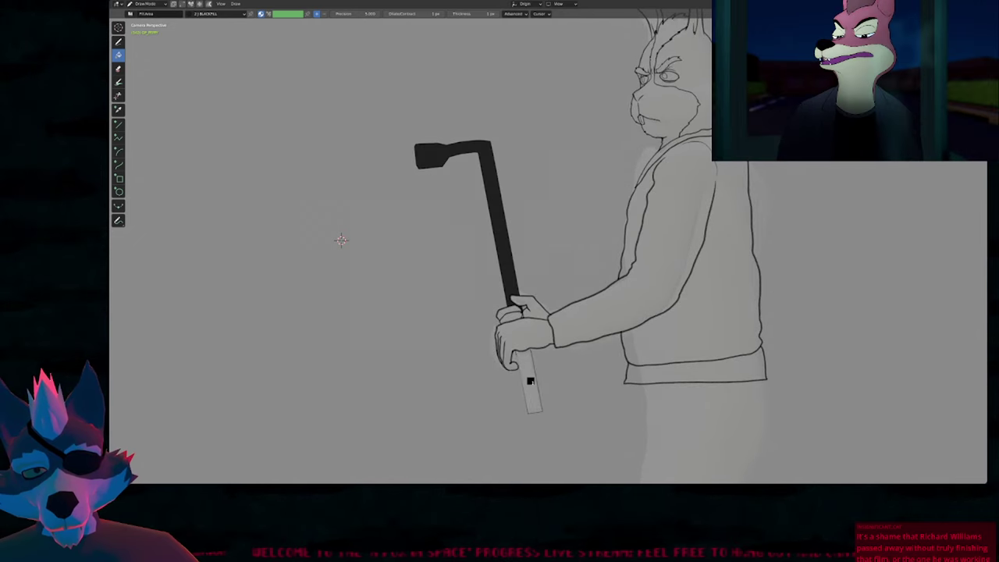
left_click(532, 378)
Step: Fill the crowbar's upper and lower sections black on the following three frames
scroll(527, 321, "up", 6)
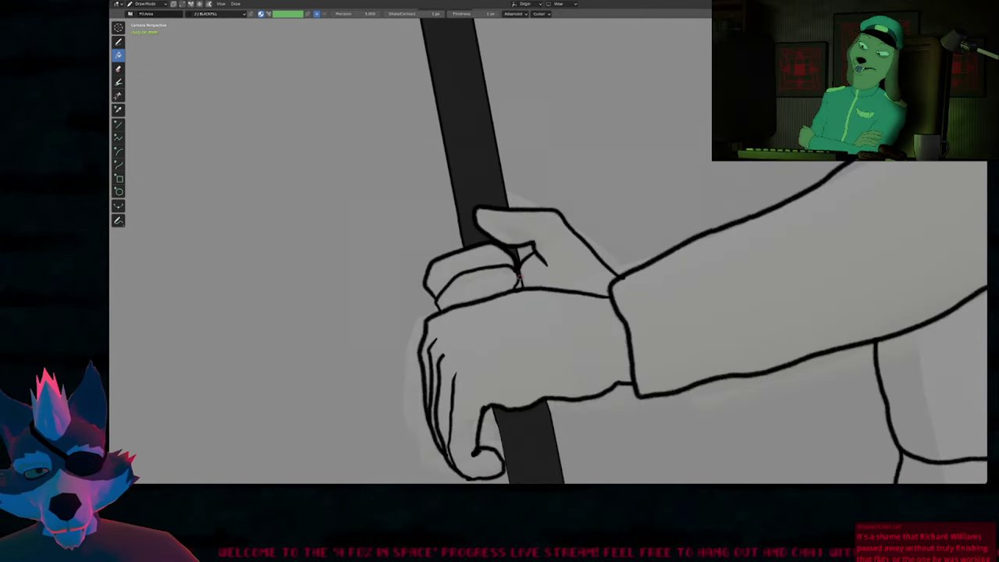
scroll(545, 256, "down", 6)
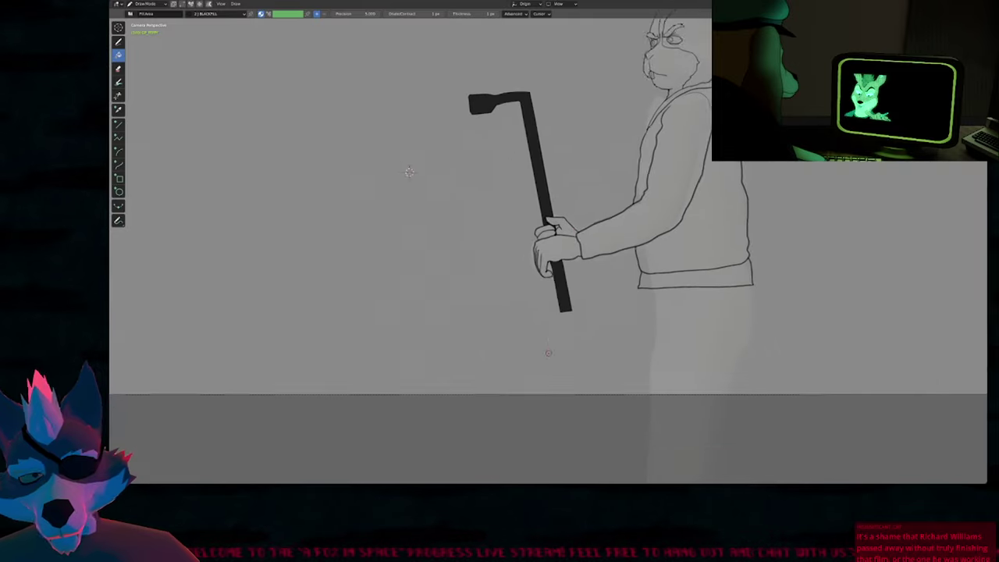
scroll(555, 279, "up", 2)
key("Up")
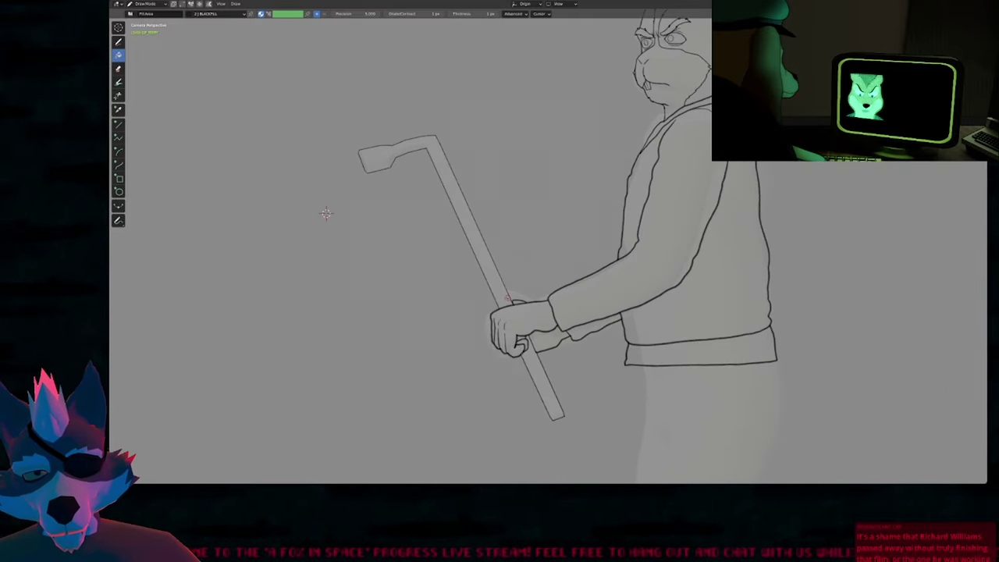
left_click(500, 295)
left_click(537, 379)
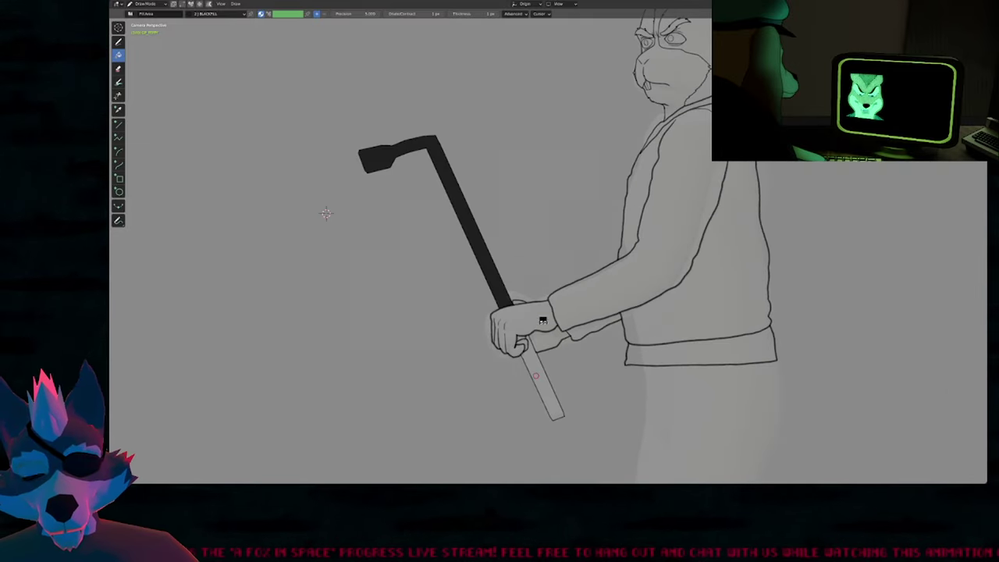
key("Up")
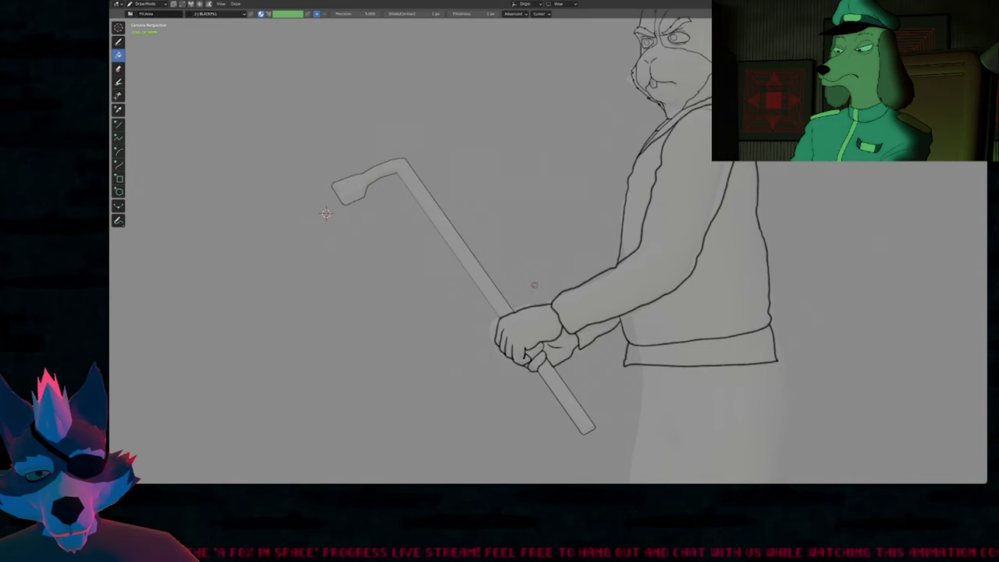
left_click(562, 381)
left_click(562, 381)
key("Right")
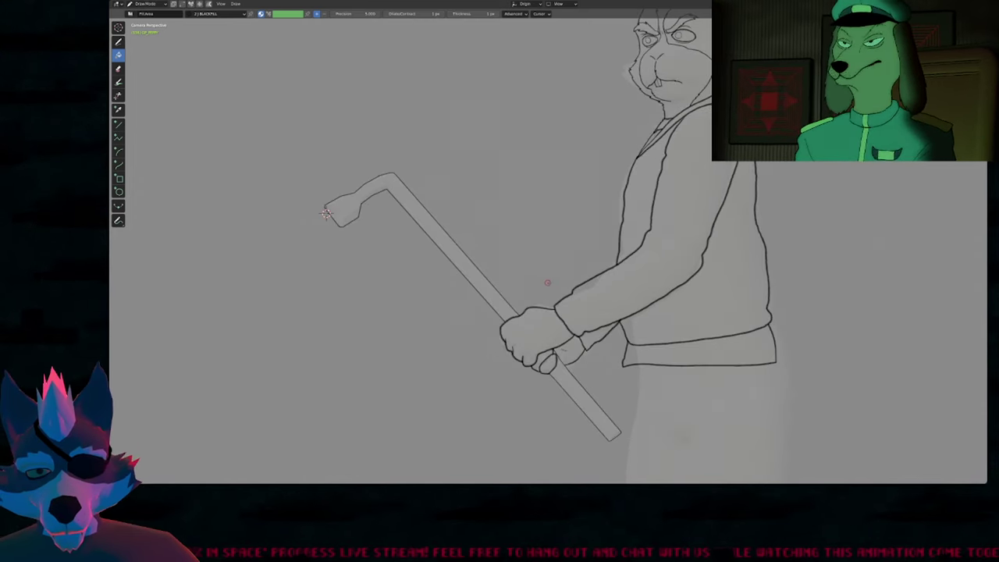
left_click(563, 378)
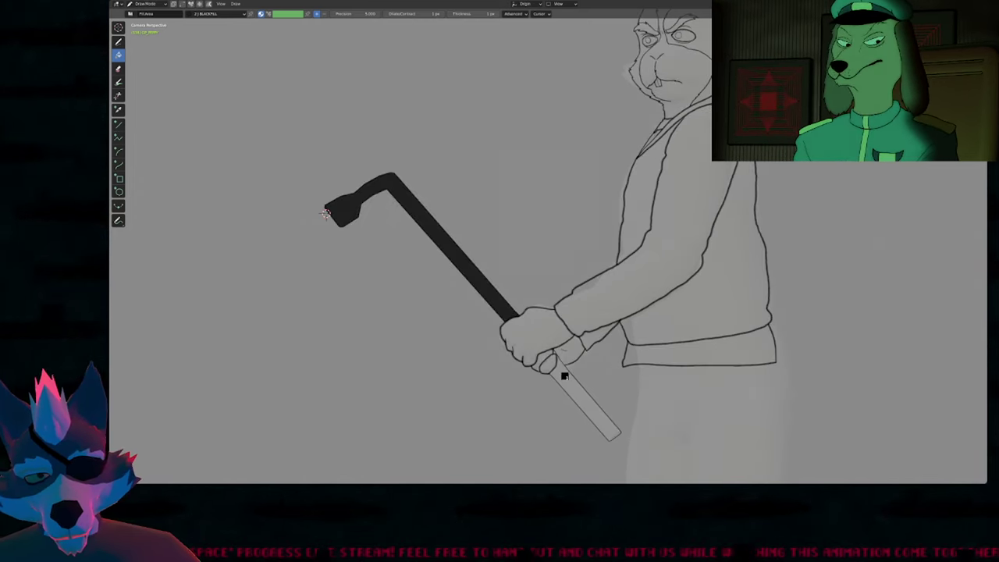
left_click(564, 378)
Step: Fill the gripping hand with BODY_1 PEPPY red-brown on two frames, including the thumb gap
key("Right")
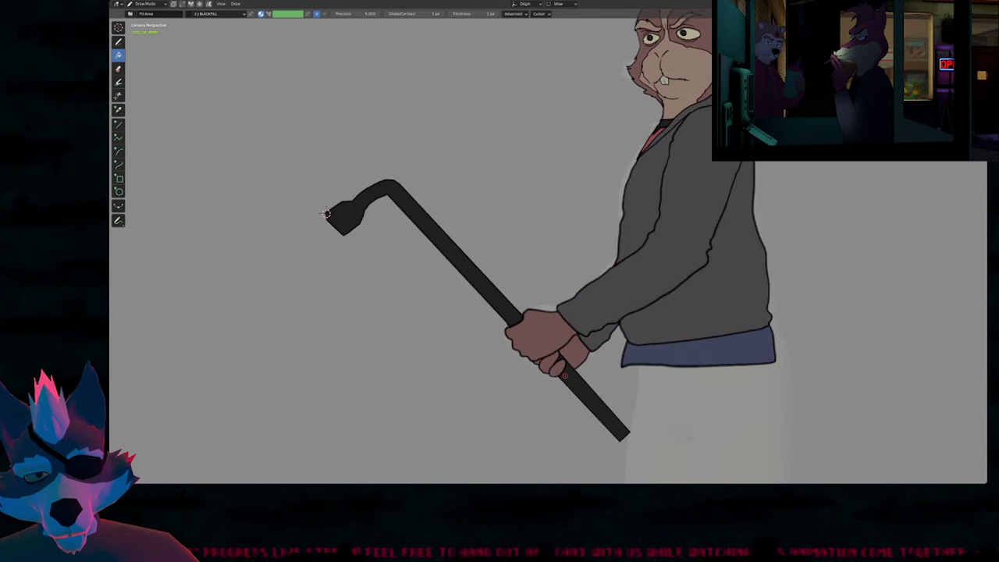
key("Left")
key("k")
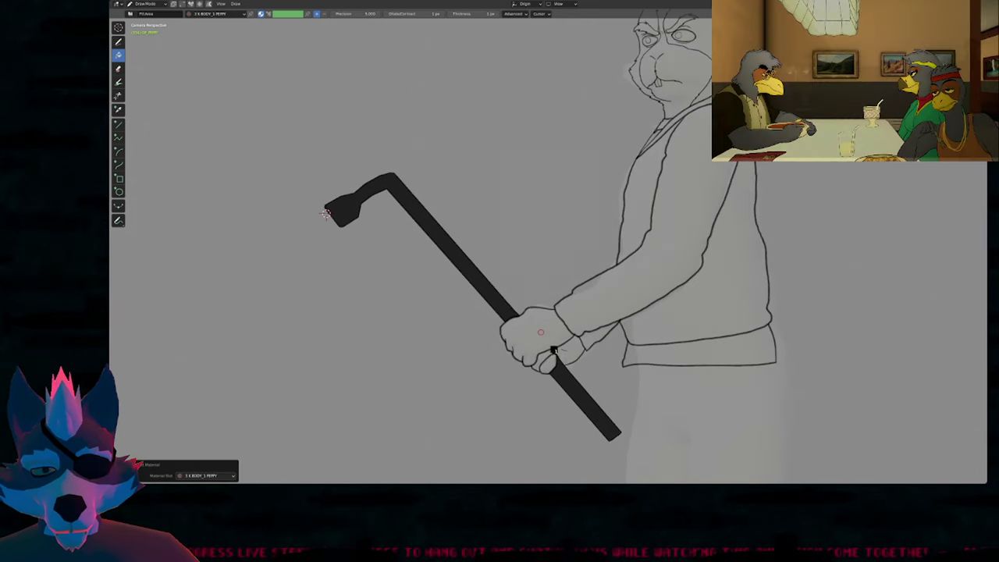
left_click(551, 361)
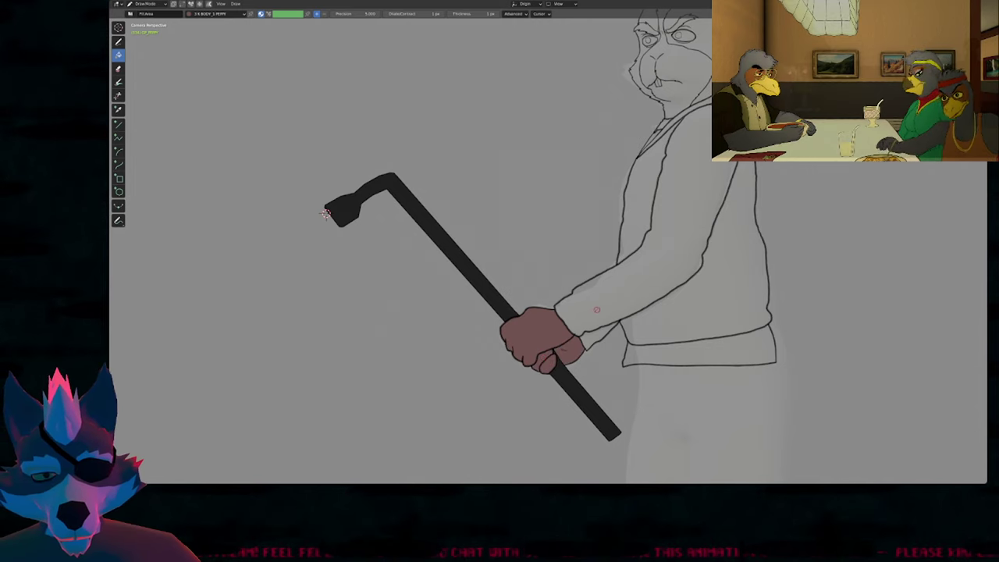
key("Right")
left_click(543, 347)
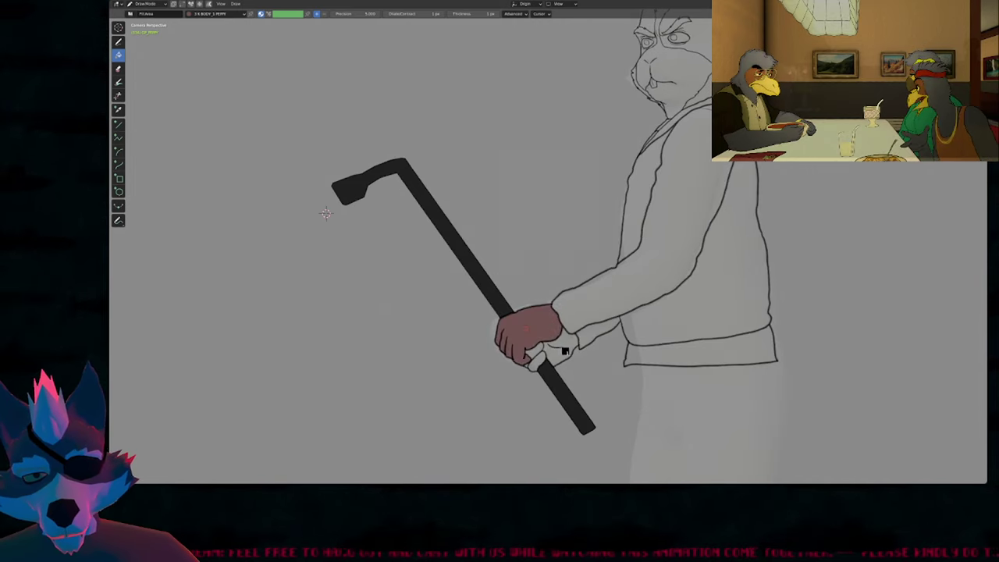
left_click(559, 348)
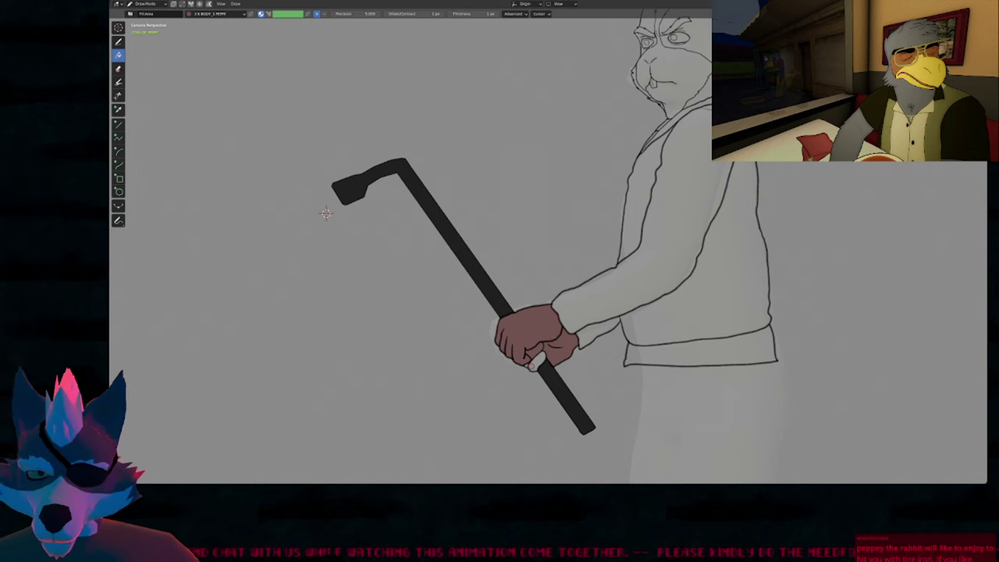
scroll(326, 213, "down", 5)
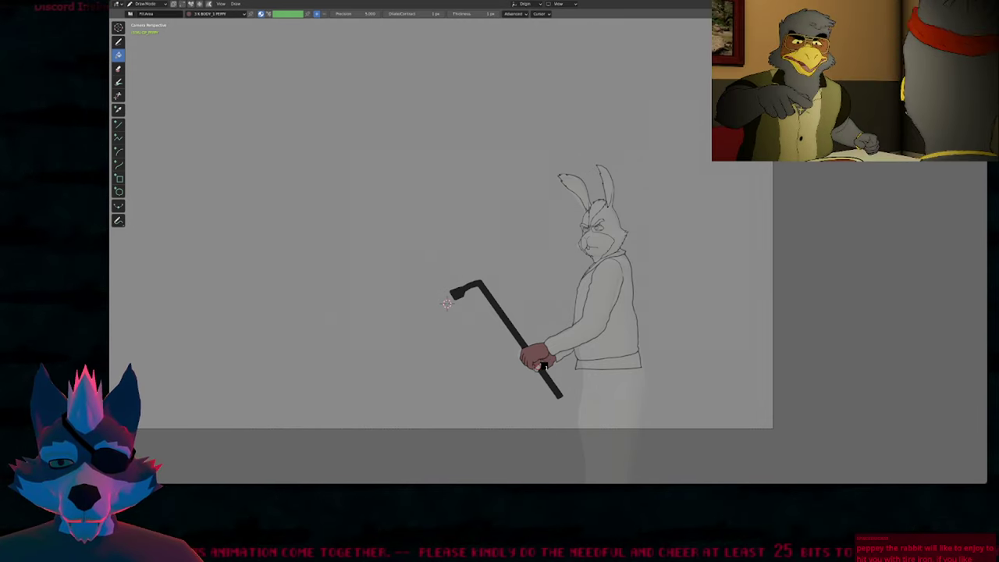
Step: Zoom in on the hands and select the stroke point where the thumb meets the crowbar
left_click(118, 43)
mouse_move(537, 380)
middle_mouse_down("ctrl")
mouse_move(575, 170)
mouse_move(567, 5)
middle_mouse_up("ctrl")
key("Tab")
middle_click_drag(535, 316, 524, 229, "ctrl")
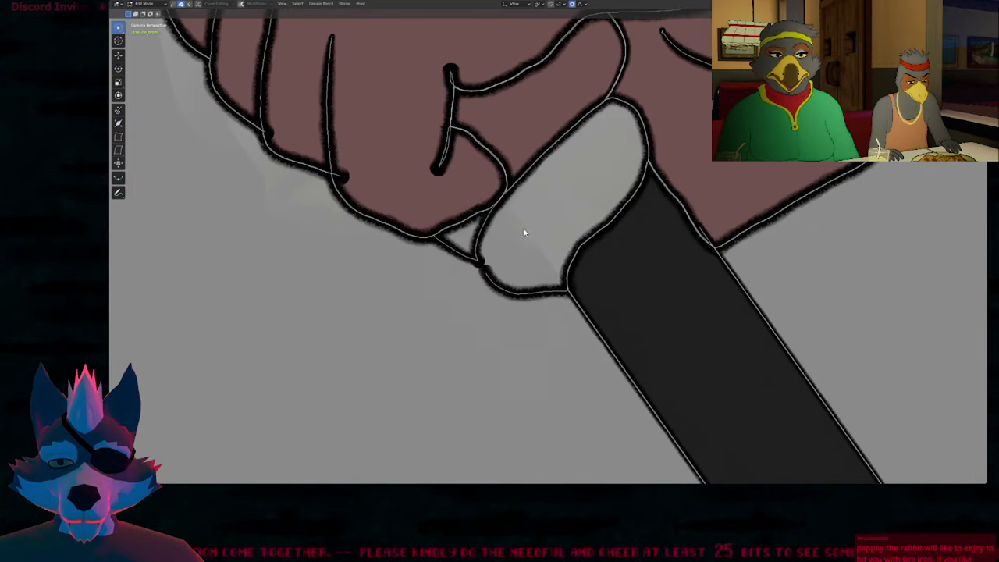
key("1")
left_click(484, 270)
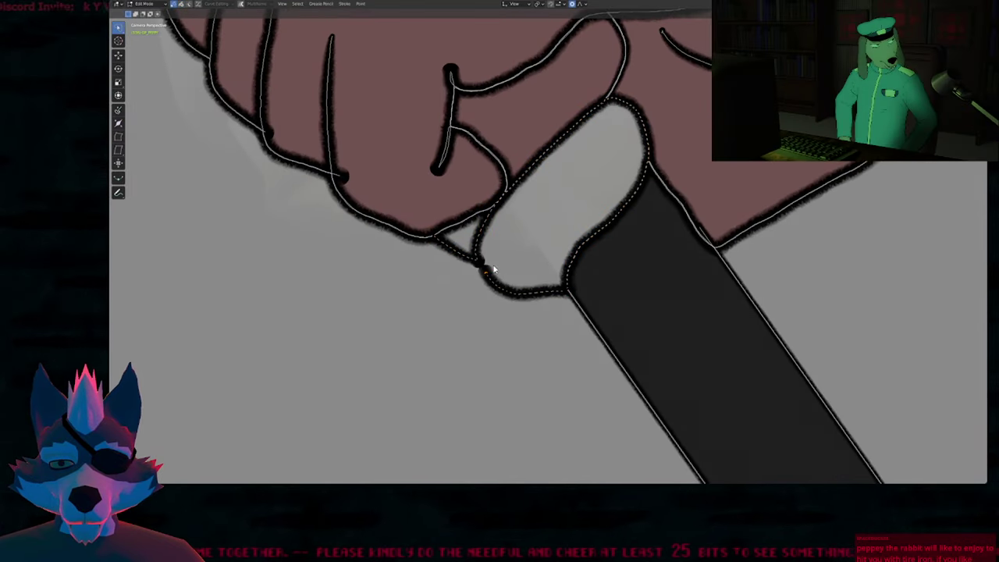
key("Tab")
scroll(495, 401, "down", 8)
scroll(502, 240, "down", 1)
Step: Return to filling with the BODY_1 PEPPY fur material active
key("2")
key("u")
left_click(521, 263)
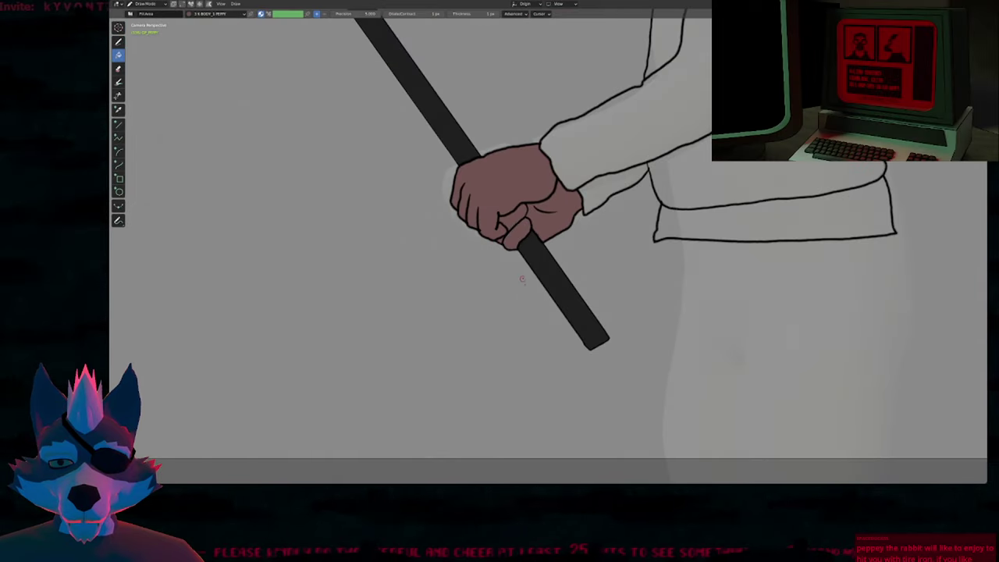
scroll(522, 280, "down", 5)
Step: Fill the rabbit's gripping hands and thumb brown on three successive crowbar frames
middle_click_drag(609, 188, 511, 308, "shift")
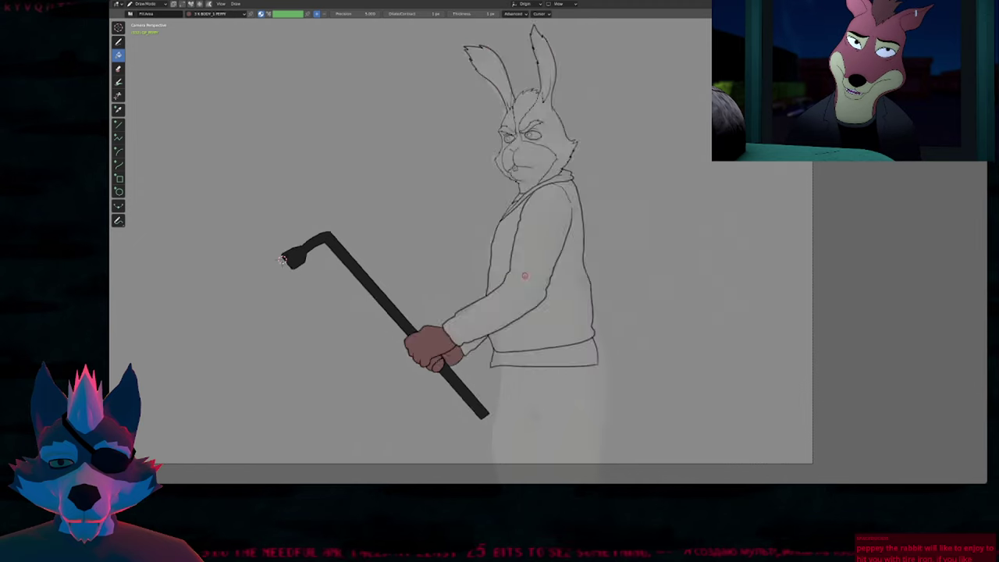
left_click(419, 347)
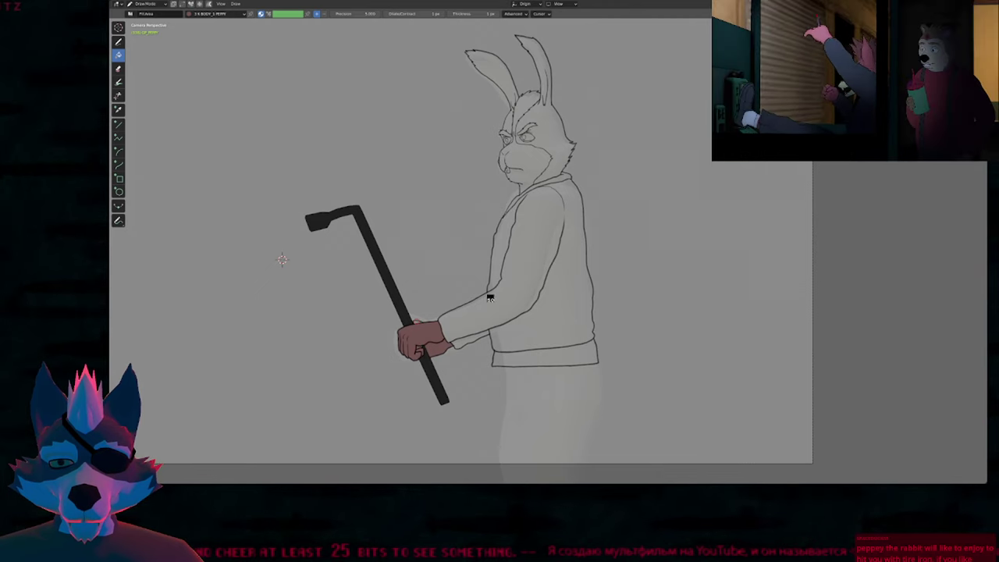
key("Right")
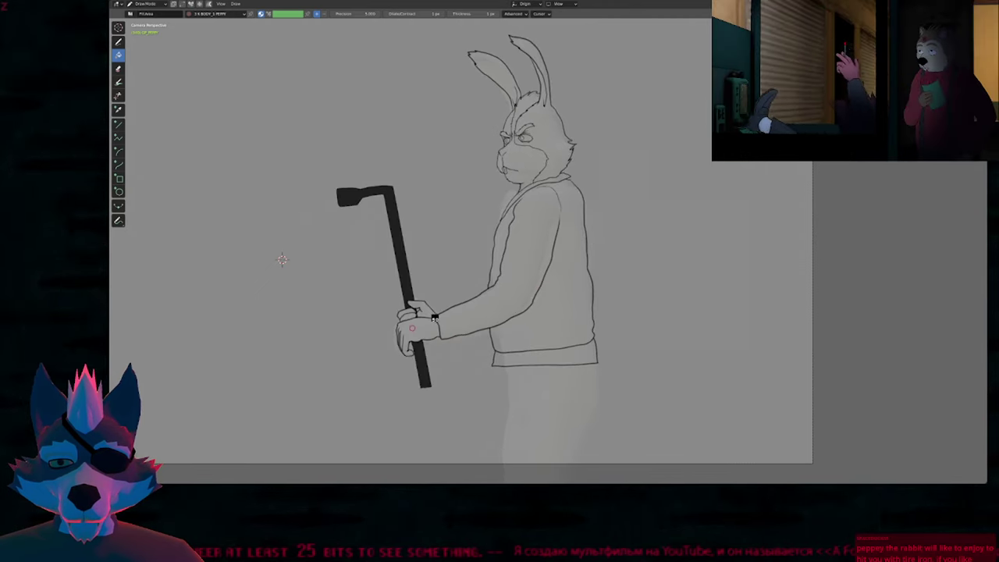
left_click(412, 327)
left_click(409, 316)
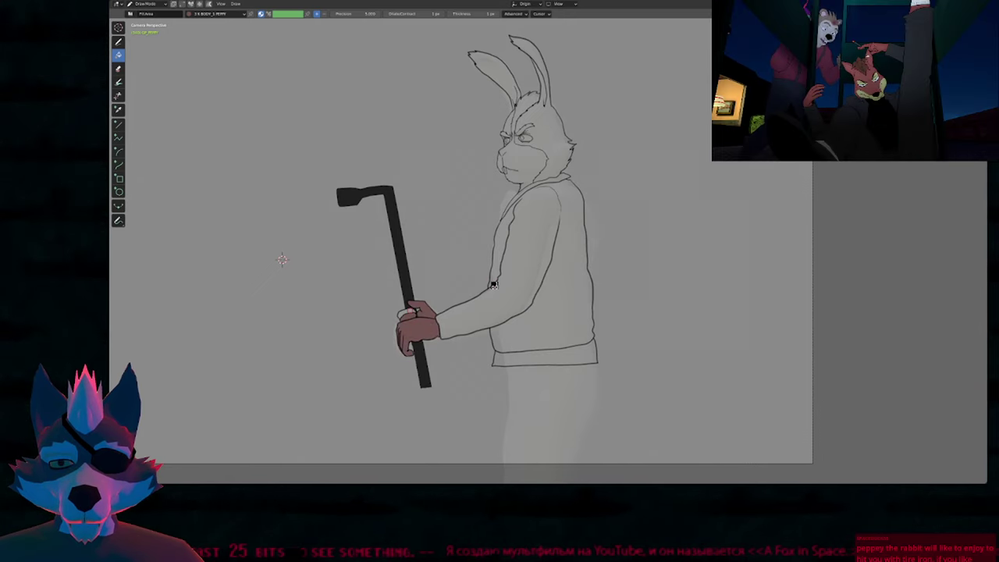
key("Right")
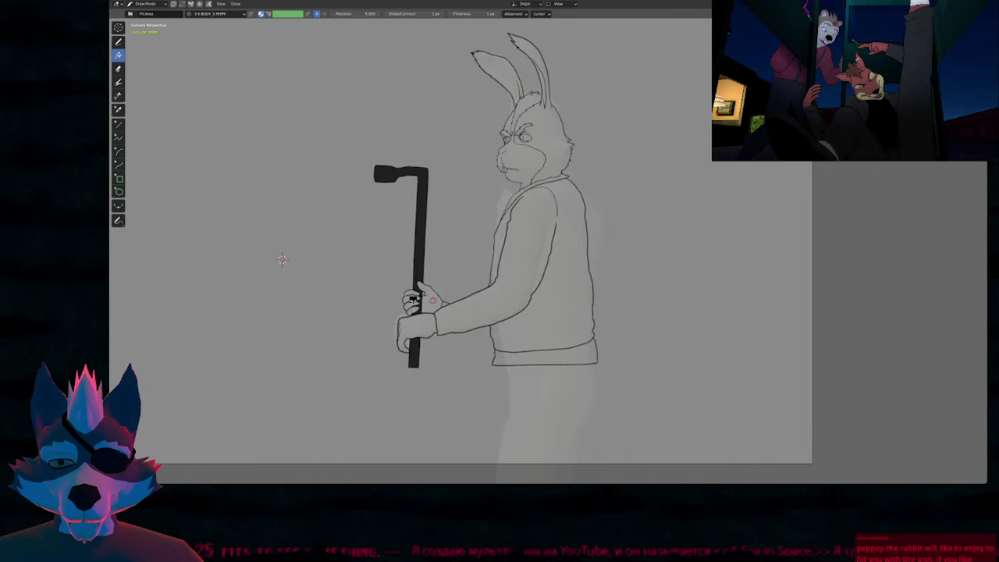
left_click(432, 300)
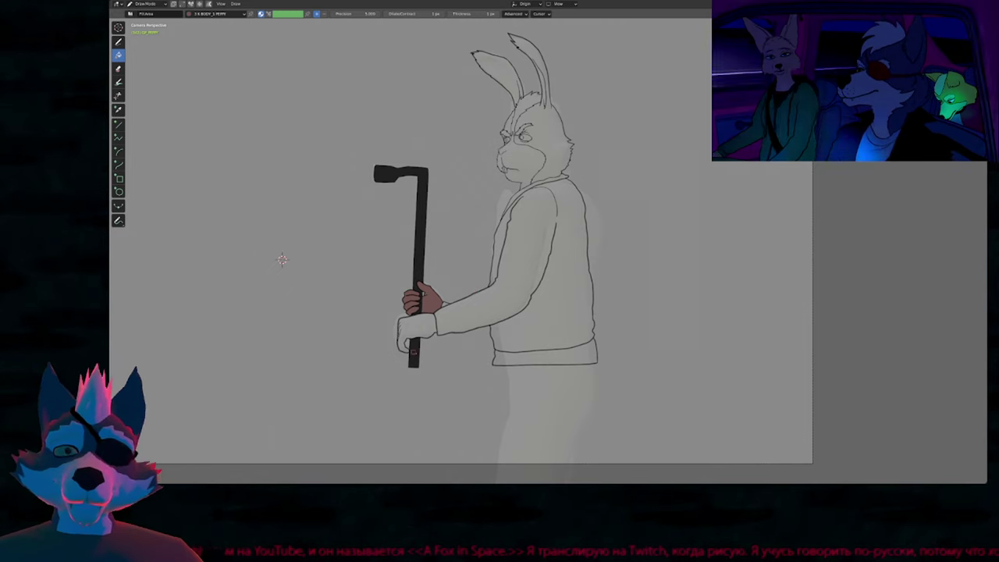
Step: Zoom in on the hands gripping the bar and enter Edit Mode for the strokes
middle_click_drag(420, 342, 482, 157, "ctrl")
key("Tab")
scroll(370, 311, "up", 1)
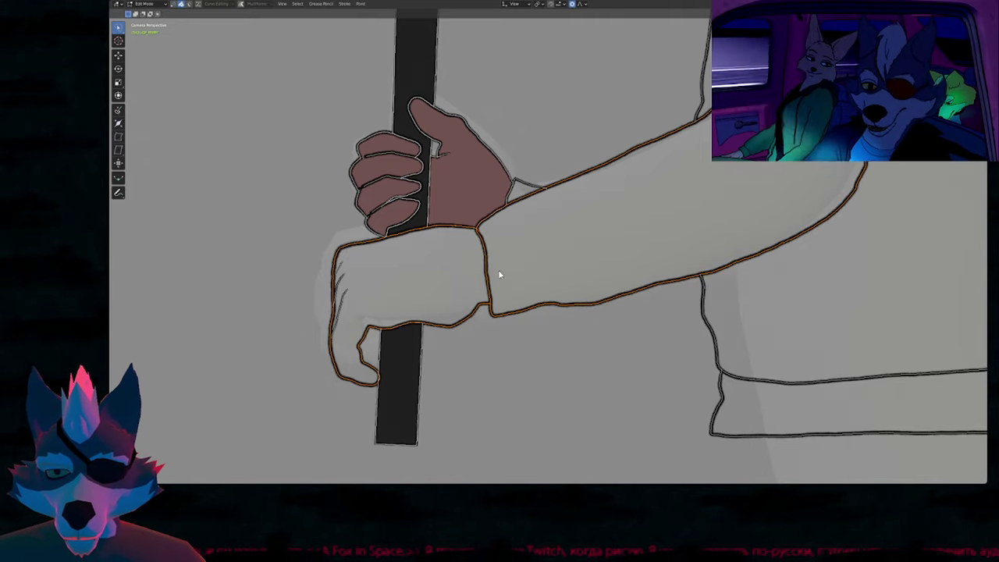
Step: Return to Draw Mode and make BODY_1 the active fill material
scroll(522, 178, "up", 5)
scroll(522, 227, "down", 10)
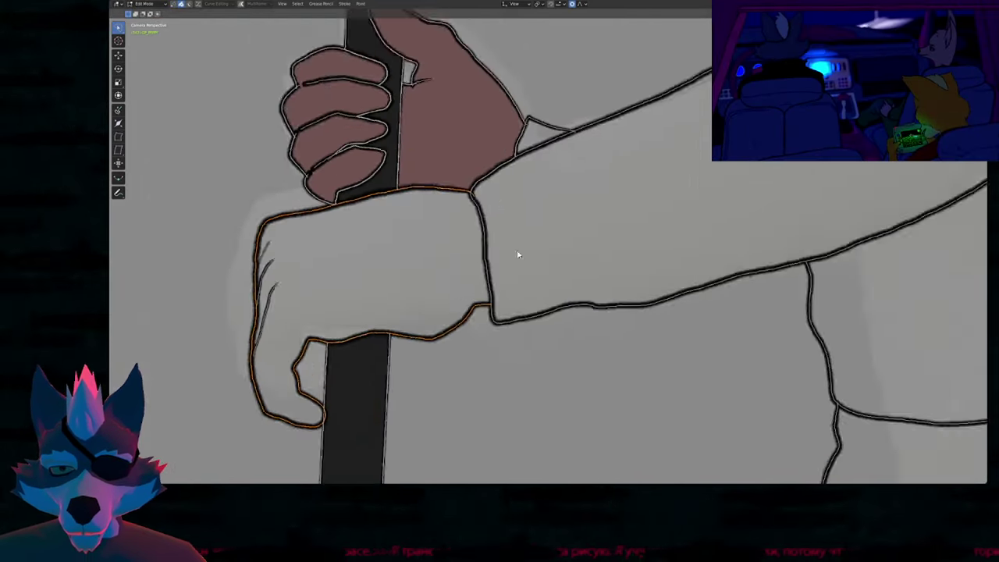
key("Tab")
key("u")
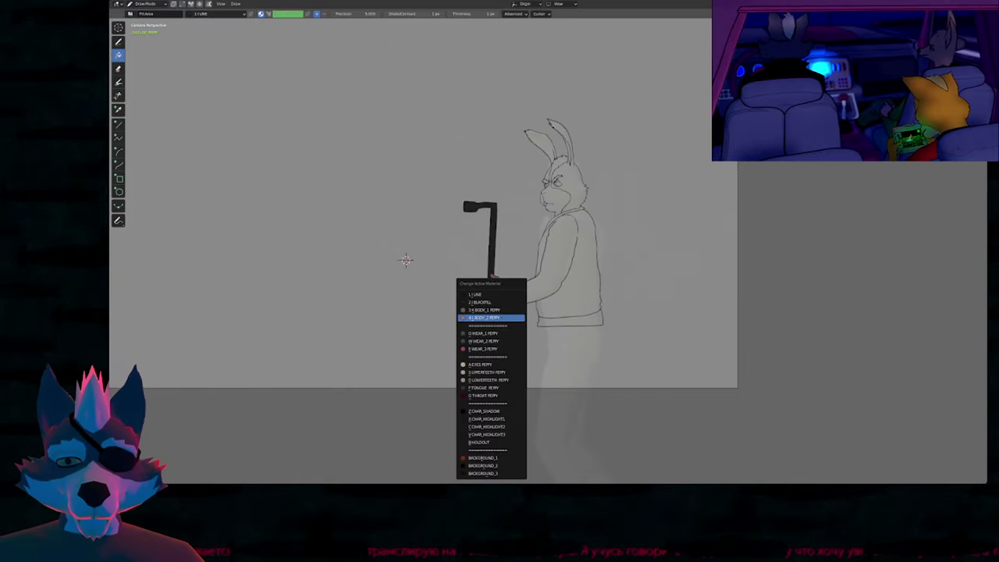
left_click(487, 316)
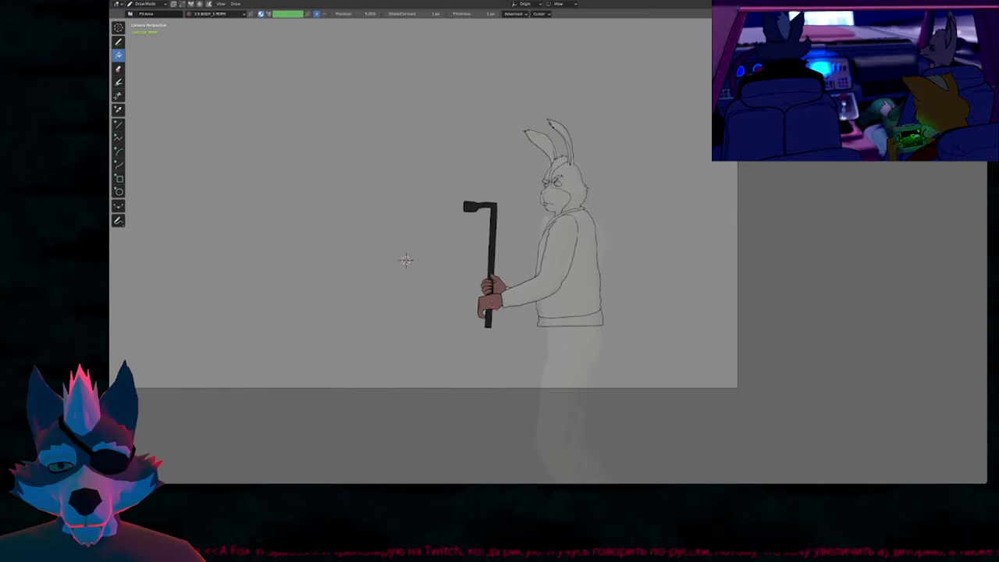
Step: On the next uncoloured crowbar frame, fill the upper and lower hands brown
scroll(493, 299, "up", 6)
key("Right")
scroll(499, 290, "down", 3)
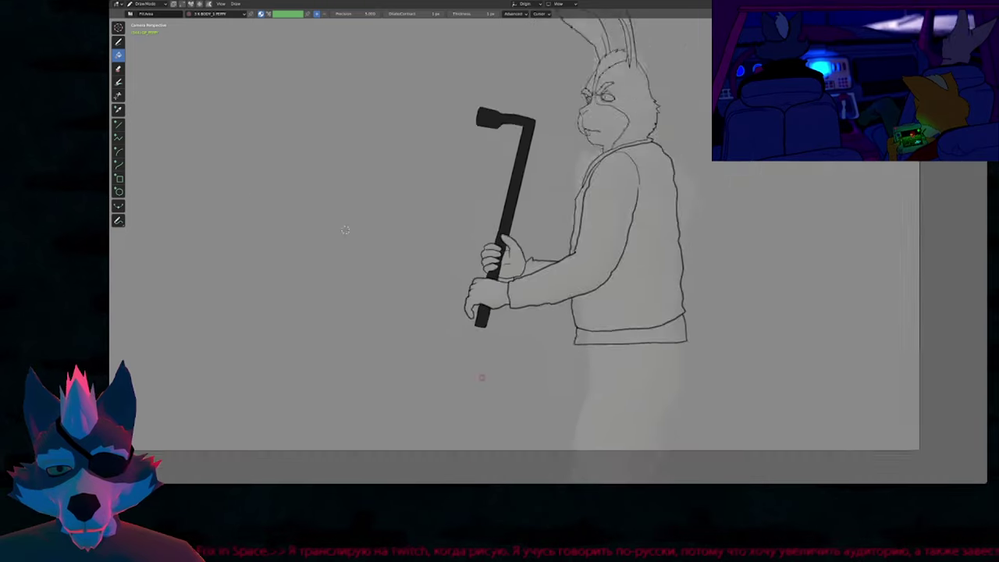
scroll(435, 257, "down", 6)
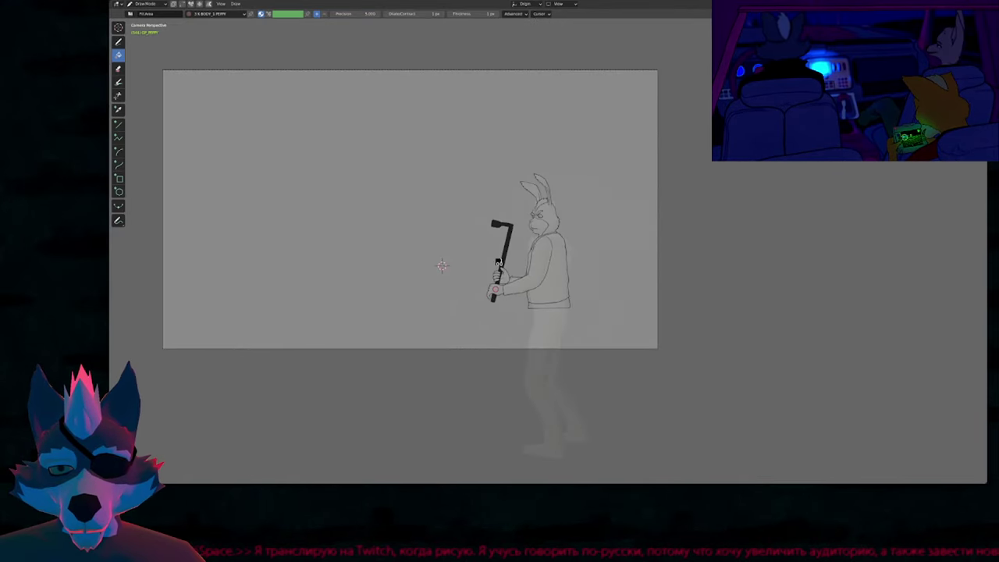
scroll(442, 265, "up", 4)
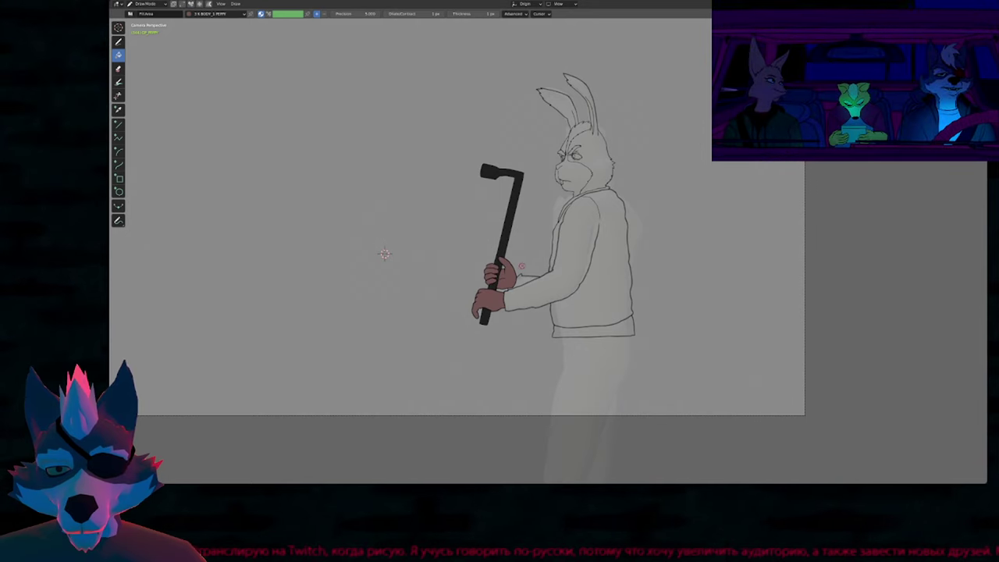
key("Right")
left_click(494, 262)
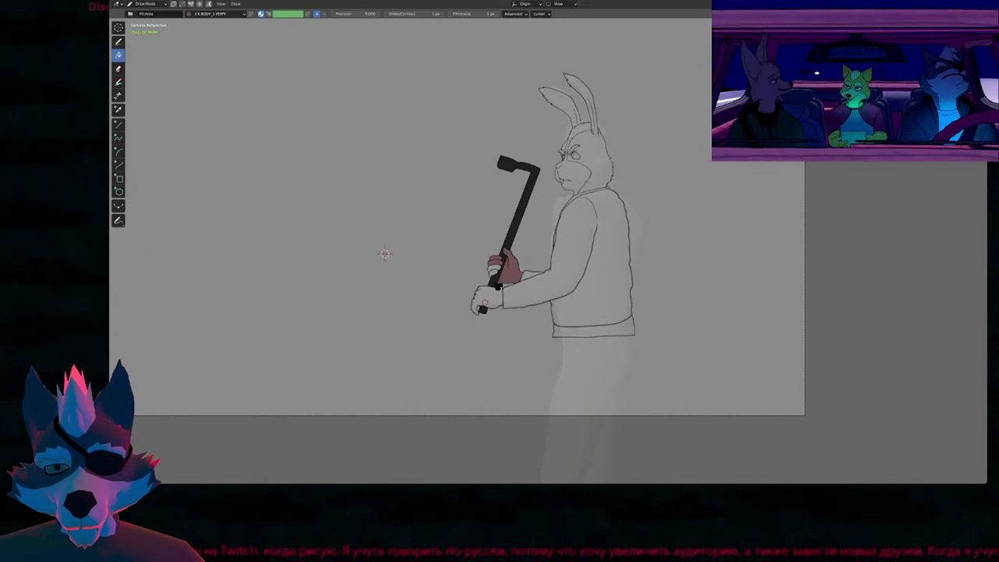
left_click(495, 275)
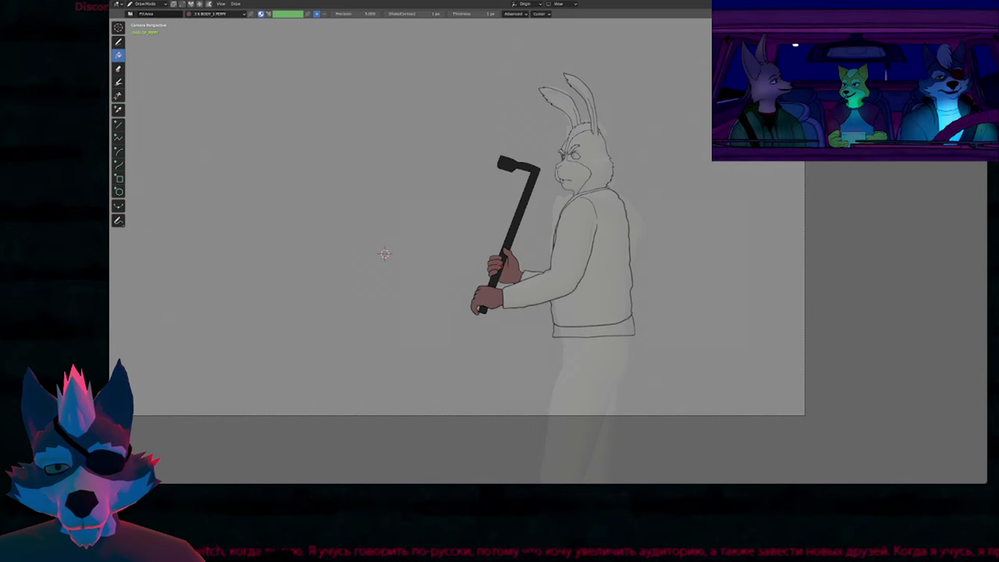
Step: Fill both gripping hands brown on the following frame, then compare with neighbouring keyframes
key("Right")
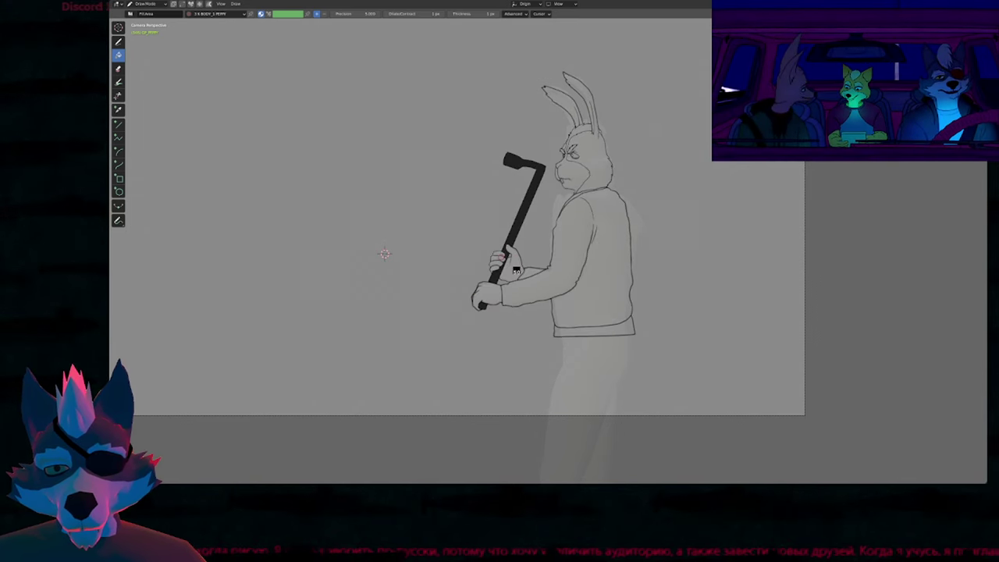
left_click(500, 260)
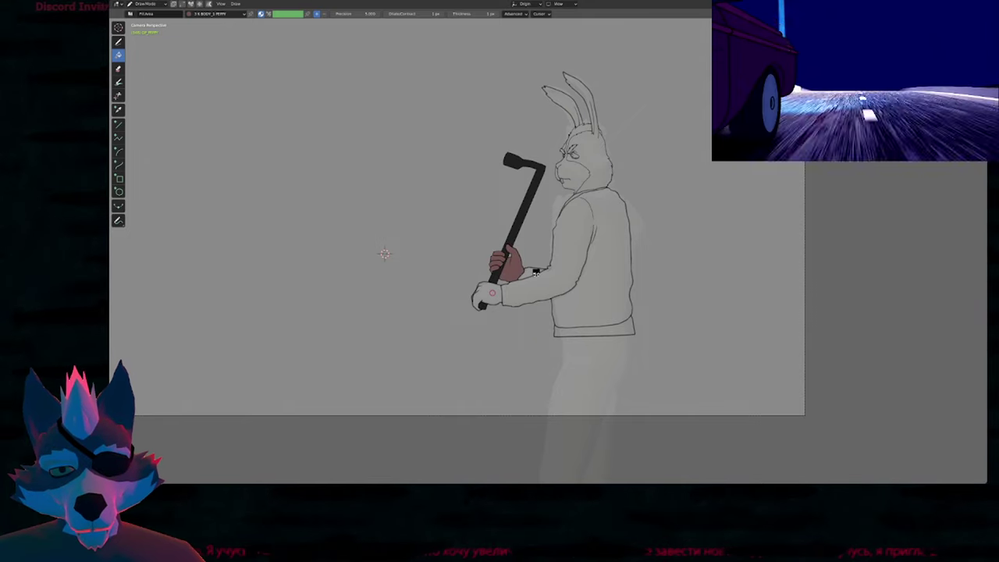
left_click(493, 290)
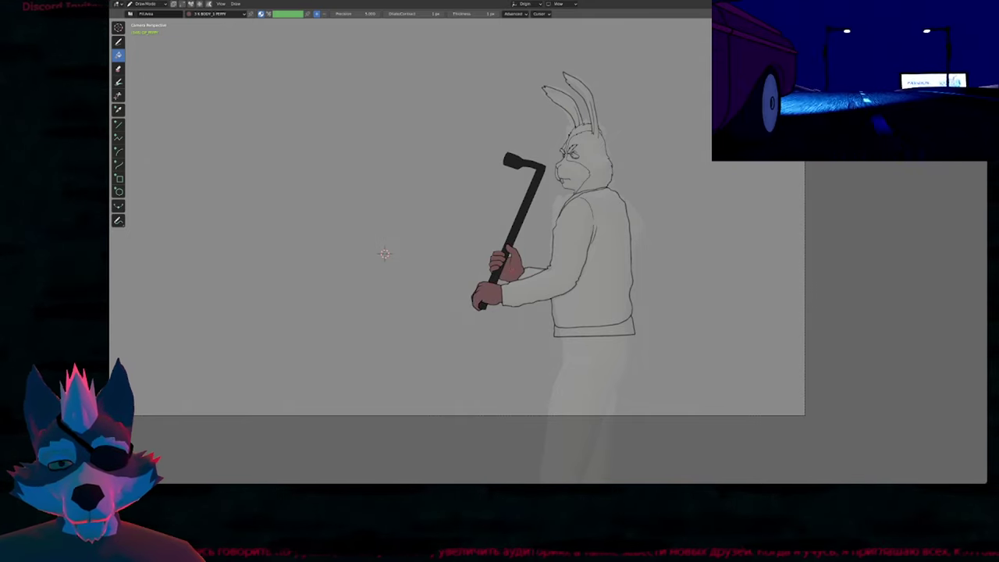
key("Down")
key("Down")
key("Down")
key("Down")
key("Down")
key("Down")
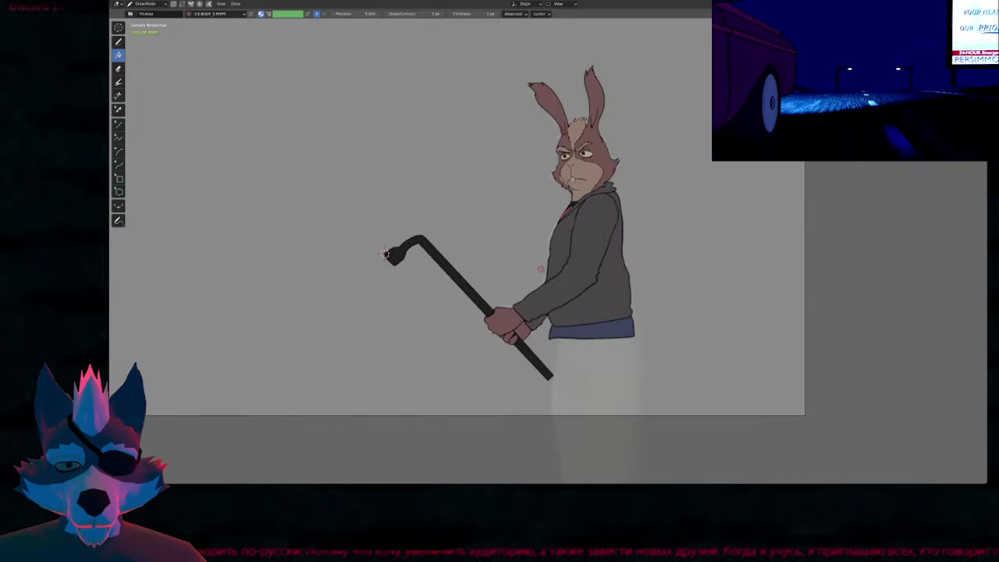
key("Up")
Step: Back in the timeline layout, box-select keyframes 334 to 348
key("u")
left_click(552, 293)
key("ctrl+space")
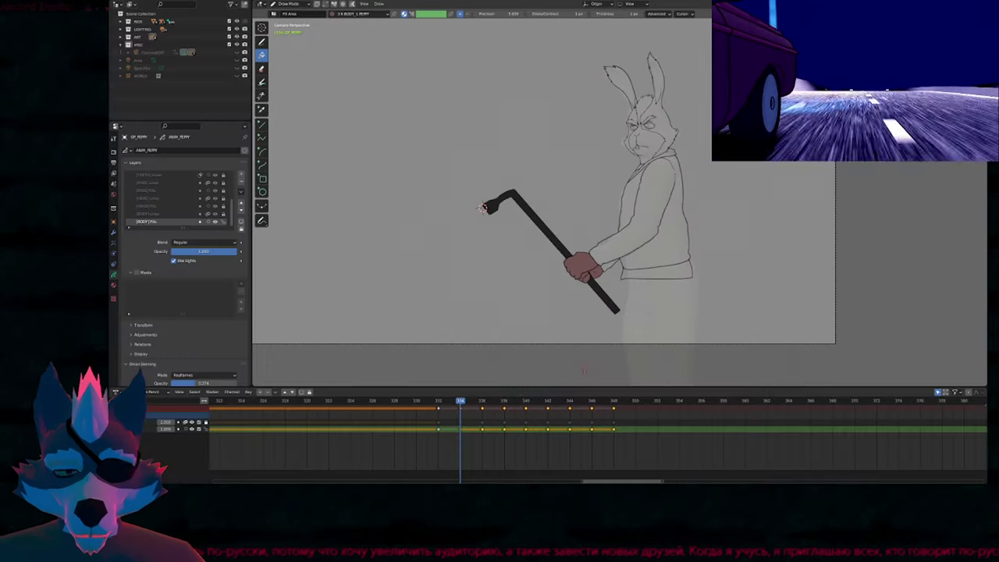
left_click_drag(455, 415, 672, 397)
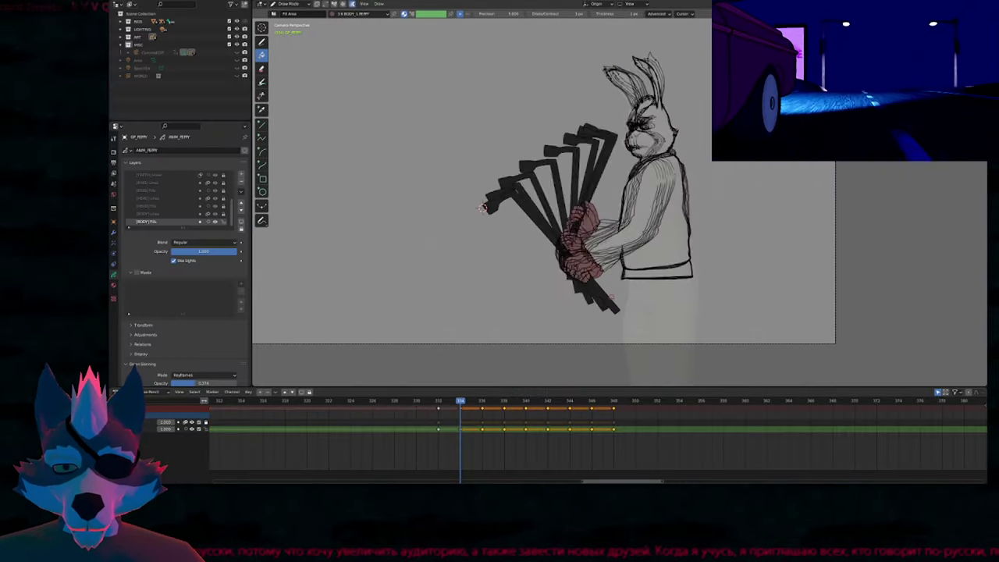
scroll(483, 207, "up", 3)
Step: Fill the band below the jacket blue with WEAR_2 PEPPY and the jacket dark grey with WEAR_1 PEPPY
key("u")
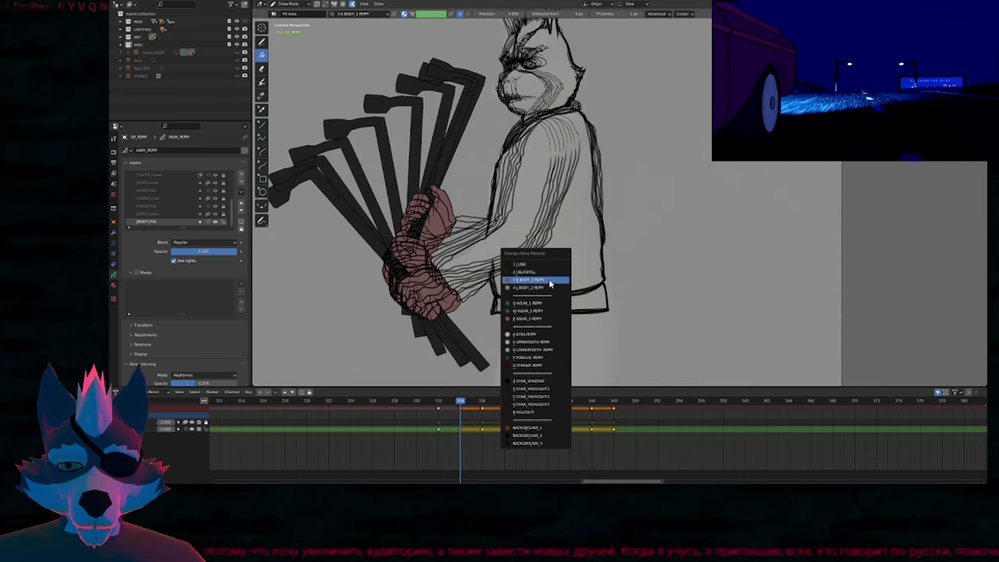
left_click(540, 310)
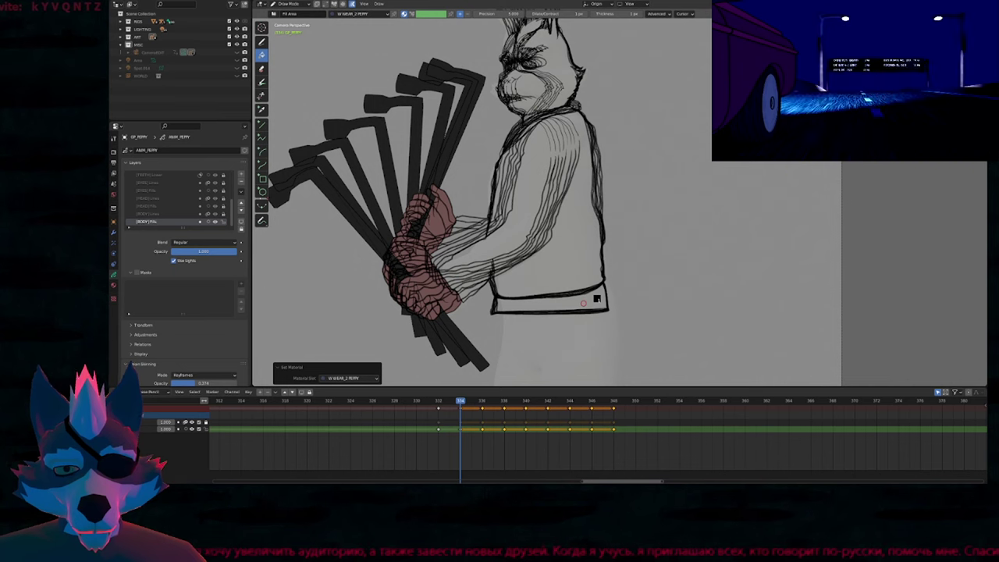
left_click(583, 304)
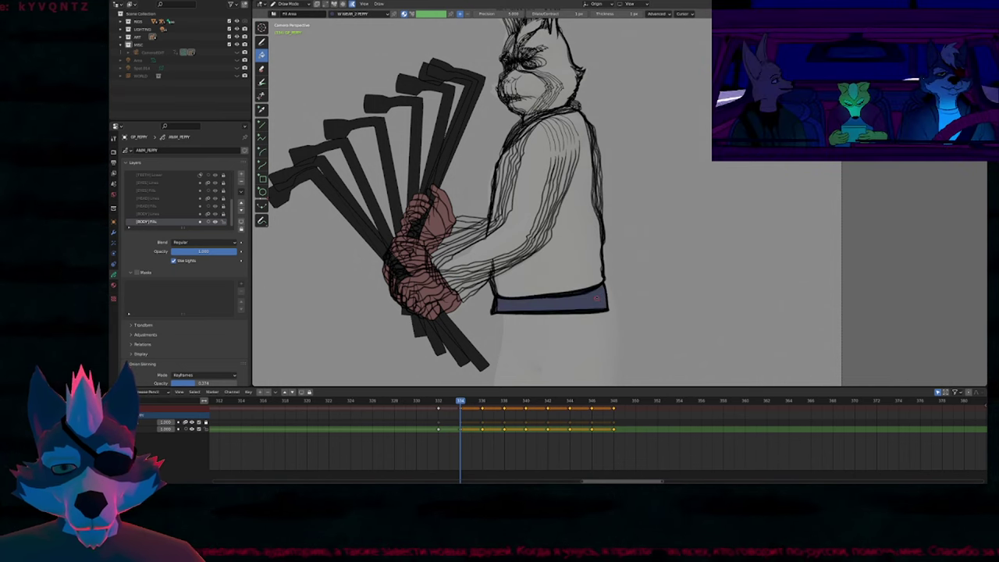
key("u")
left_click(572, 268)
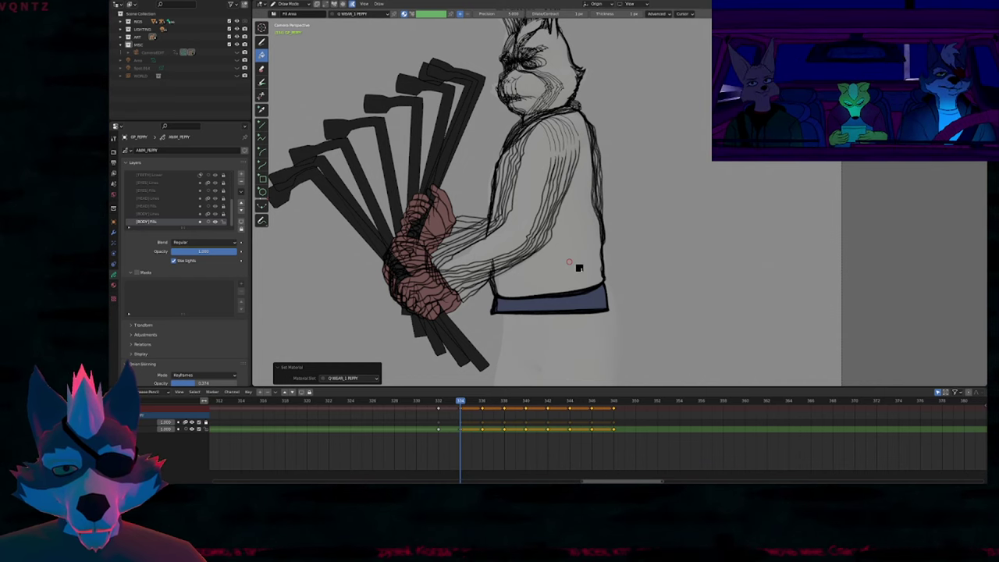
left_click(578, 268)
left_click(495, 407)
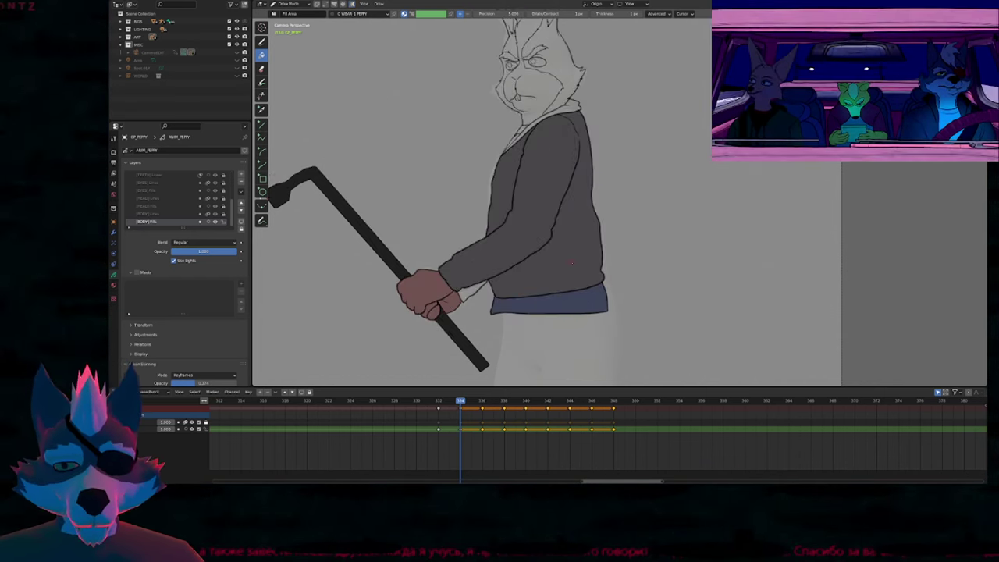
mouse_move(460, 406)
left_mouse_down()
mouse_move(614, 402)
mouse_move(460, 403)
left_mouse_up()
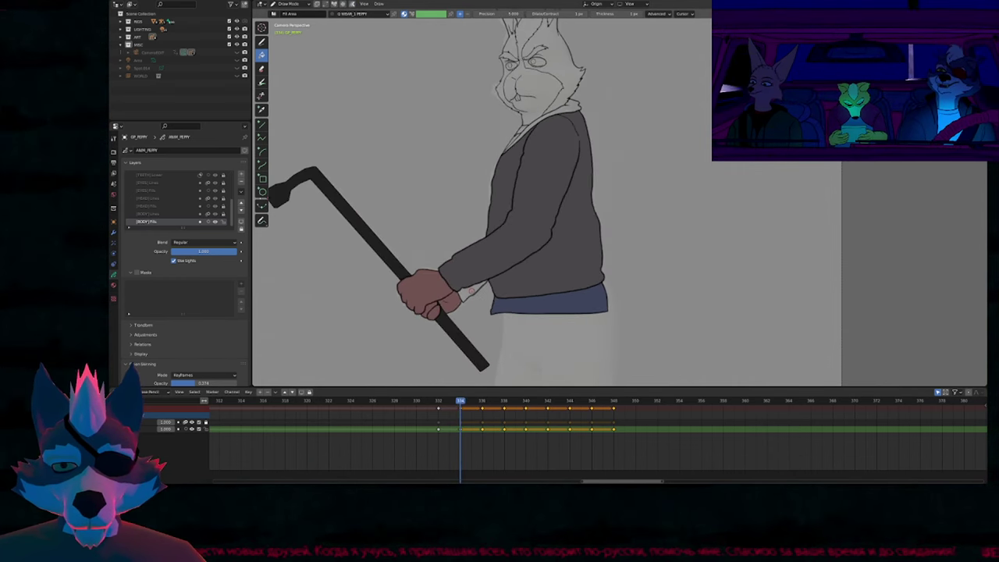
key("Up")
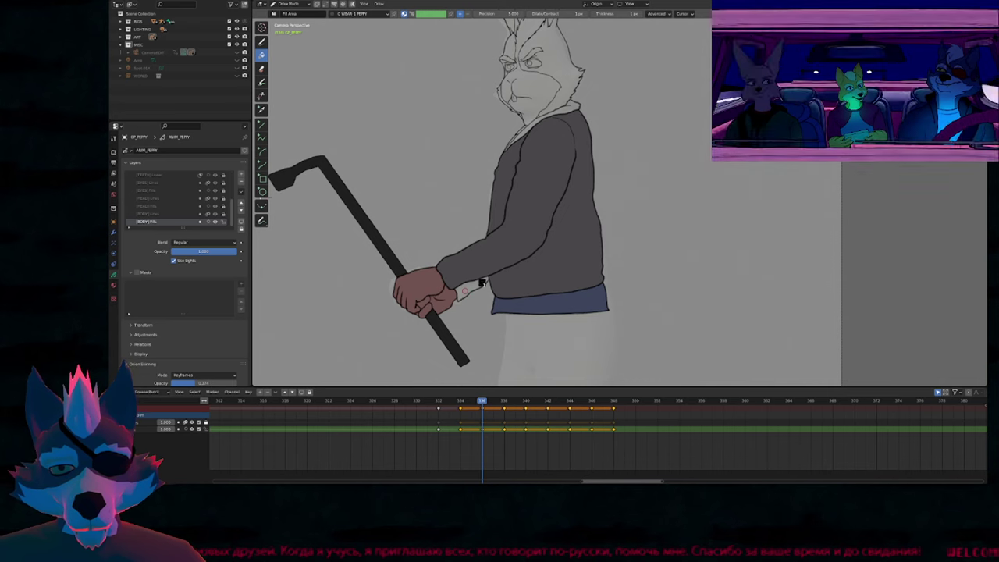
key("Up")
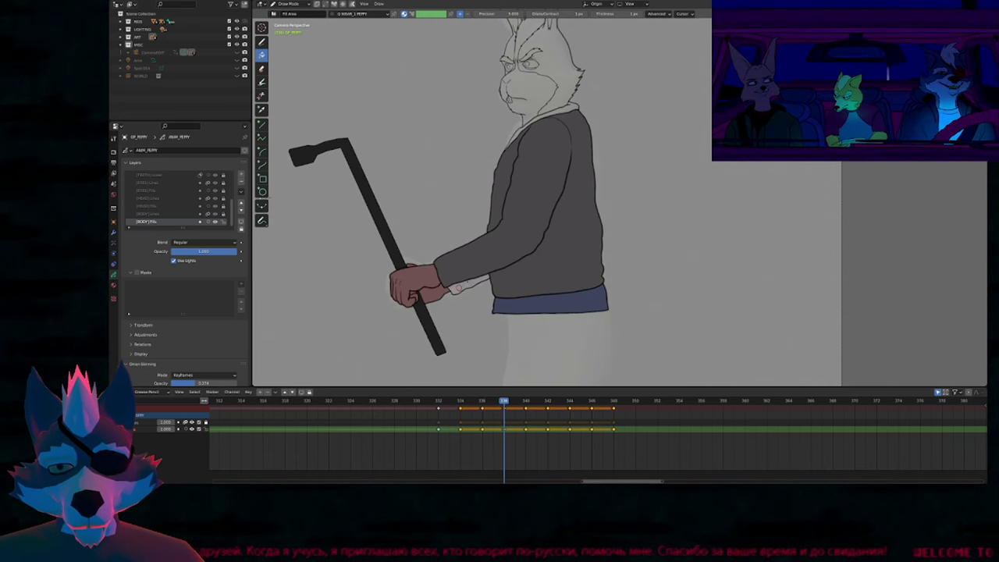
key("Up")
key("Up")
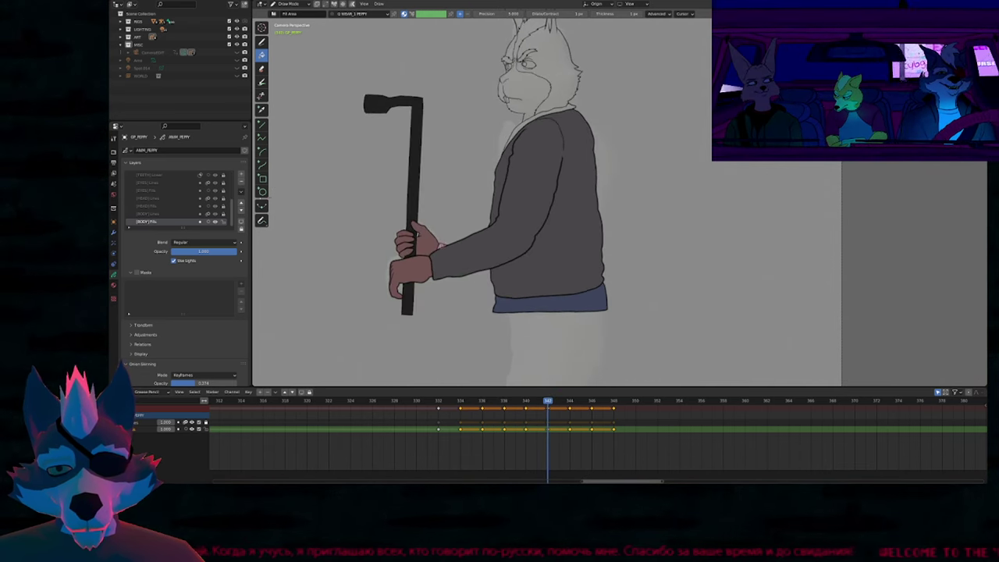
key("Up")
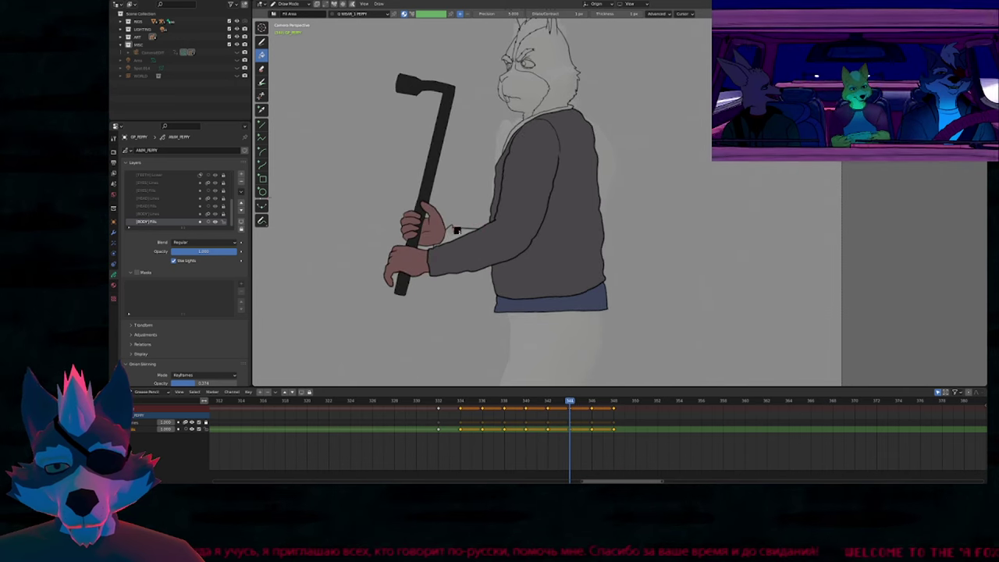
key("Down")
key("Down")
key("Down")
key("Down")
key("Up")
key("Up")
key("Up")
key("Up")
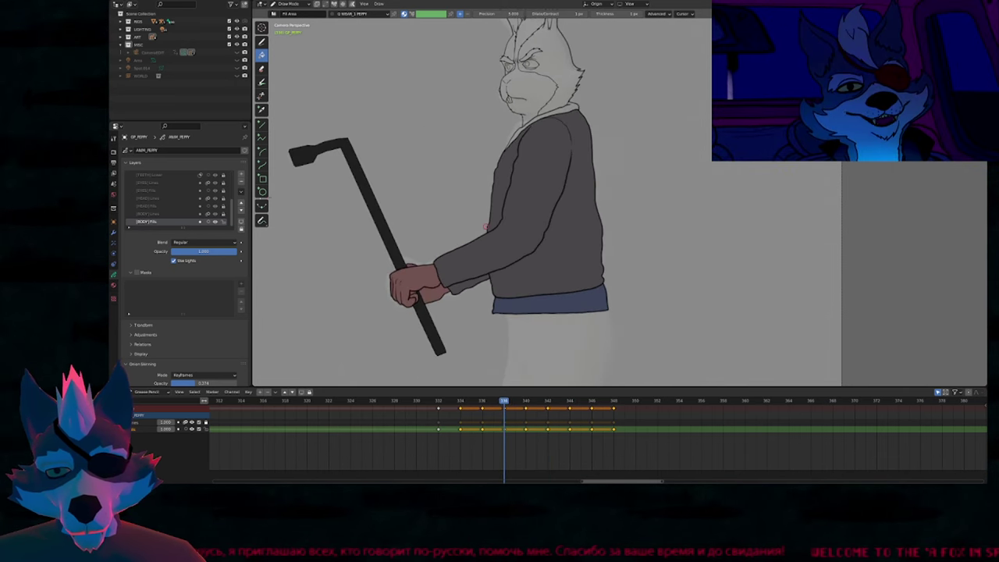
key("Up")
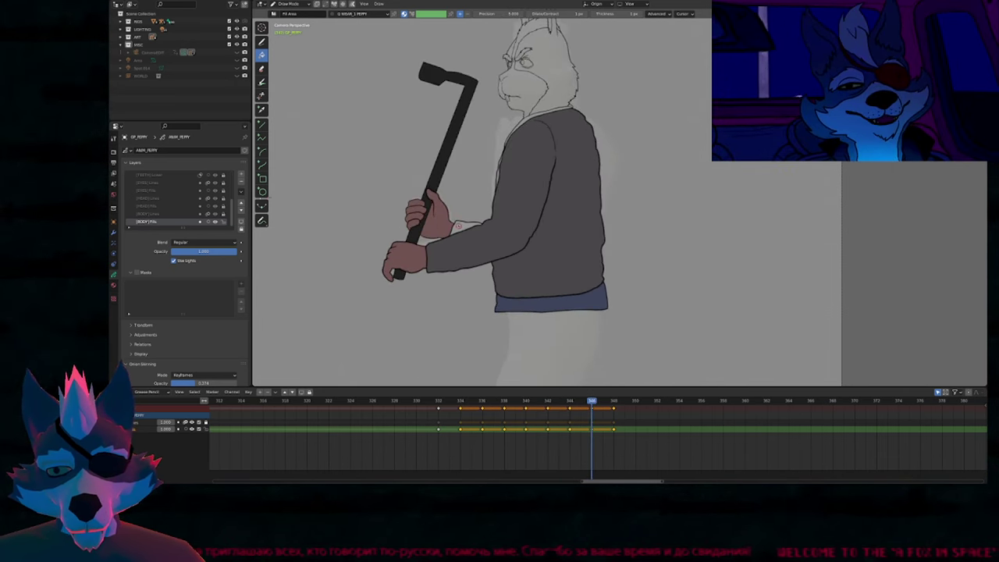
key("Up")
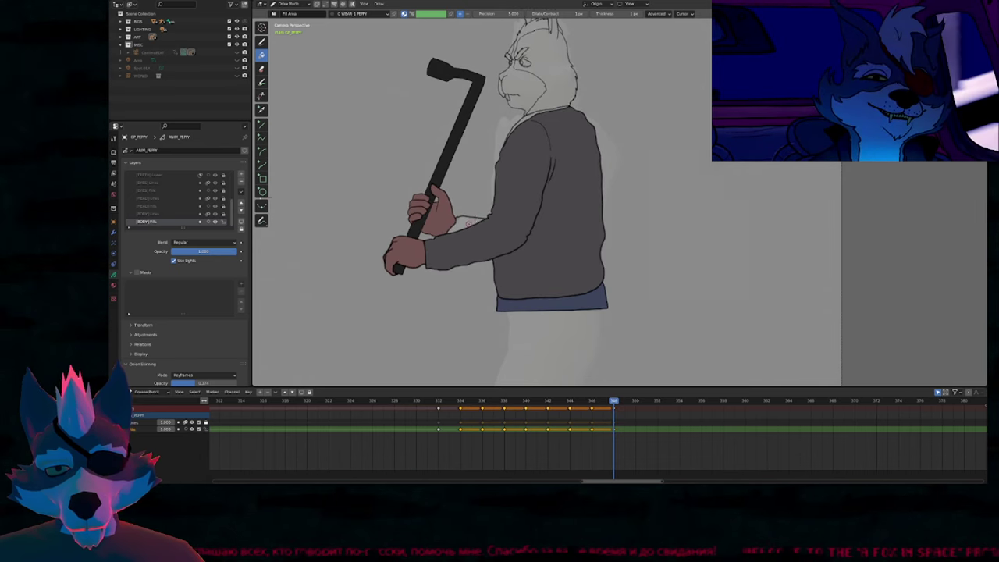
key("Down")
key("Down")
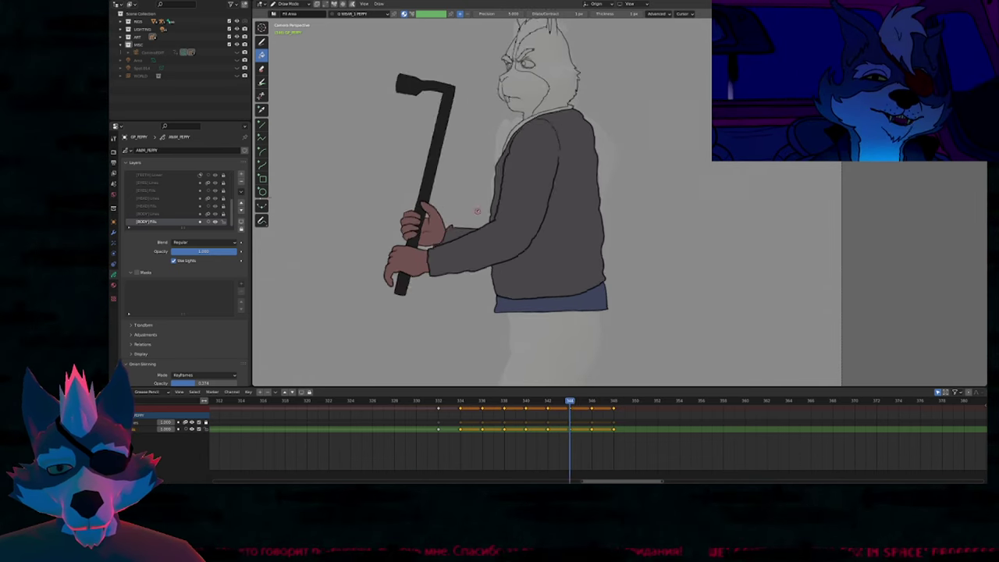
key("Down")
key("Down")
key("Down")
key("Up")
key("Up")
key("Up")
key("Up")
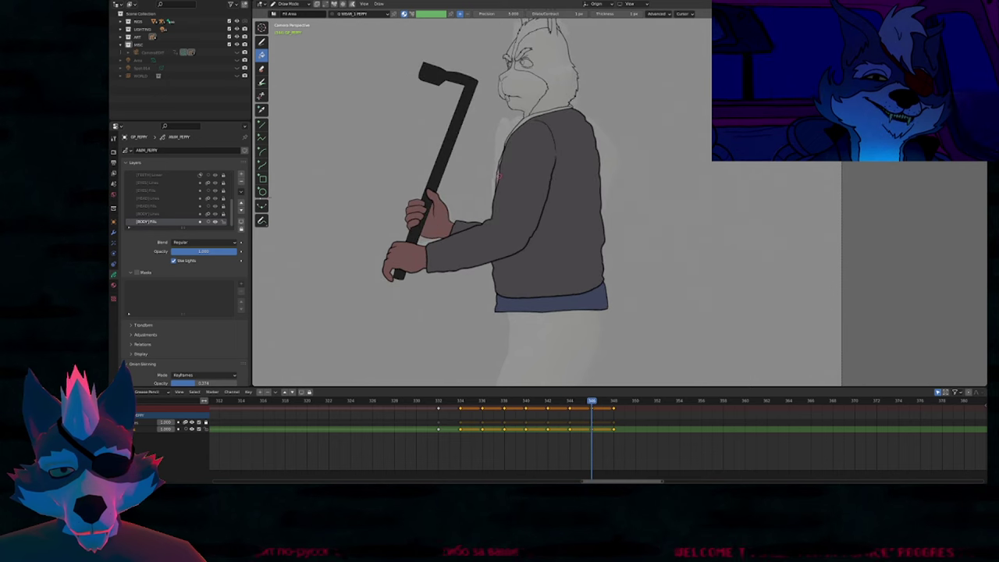
key("Down")
key("Down")
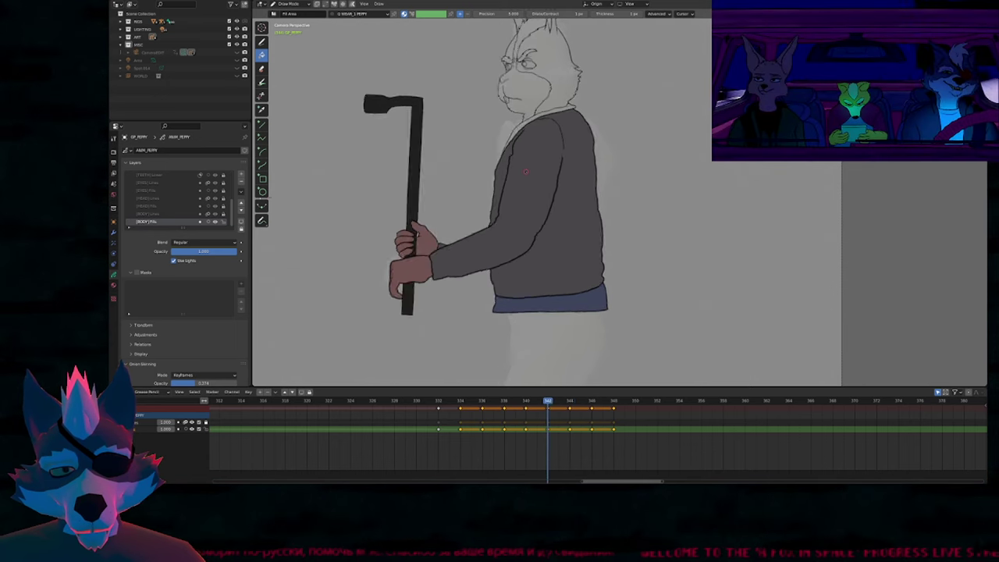
key("Down")
key("Down")
key("Down")
key("Down")
key("Down")
key("Up")
key("Down")
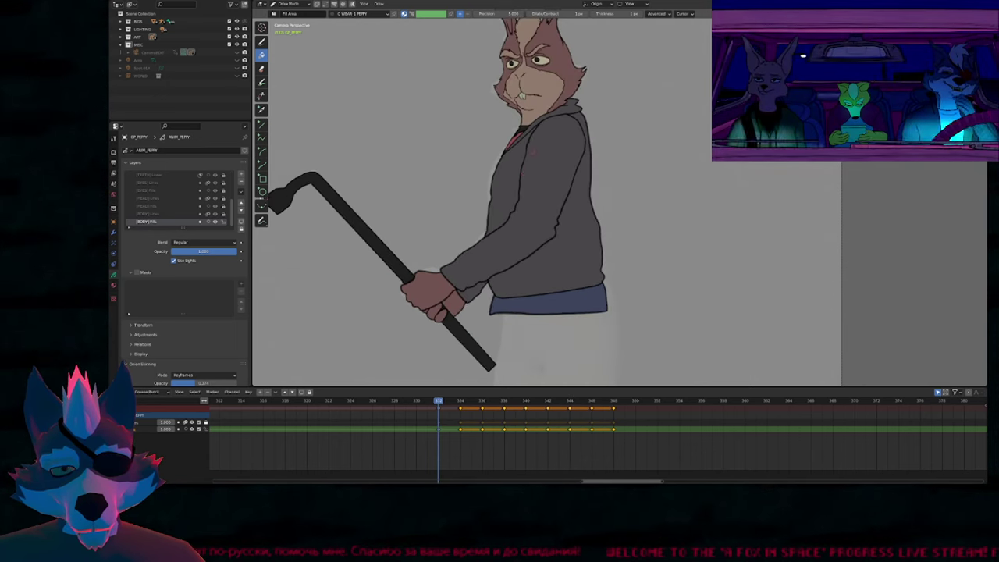
middle_click_drag(524, 174, 556, 185, "shift")
key("Up")
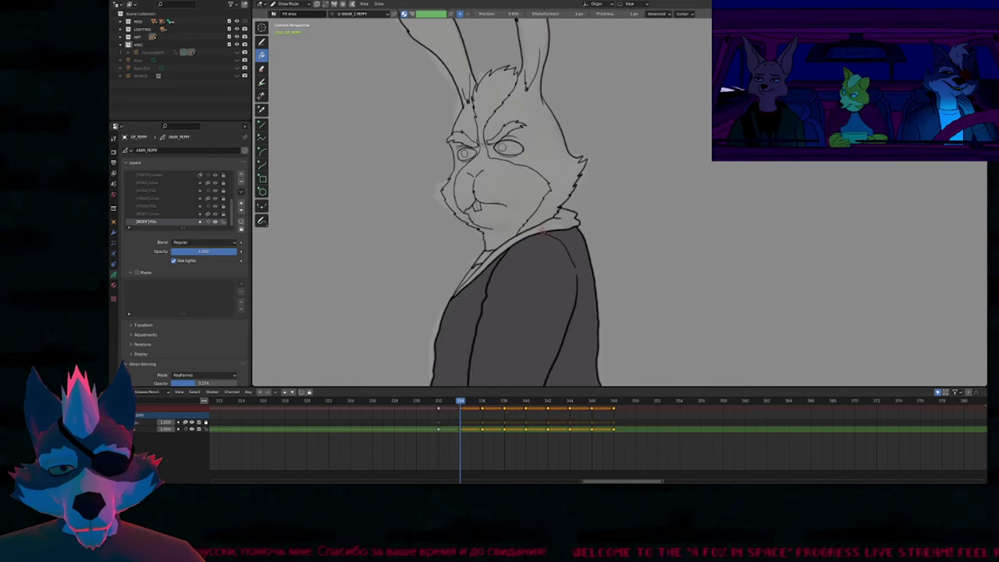
key("Up")
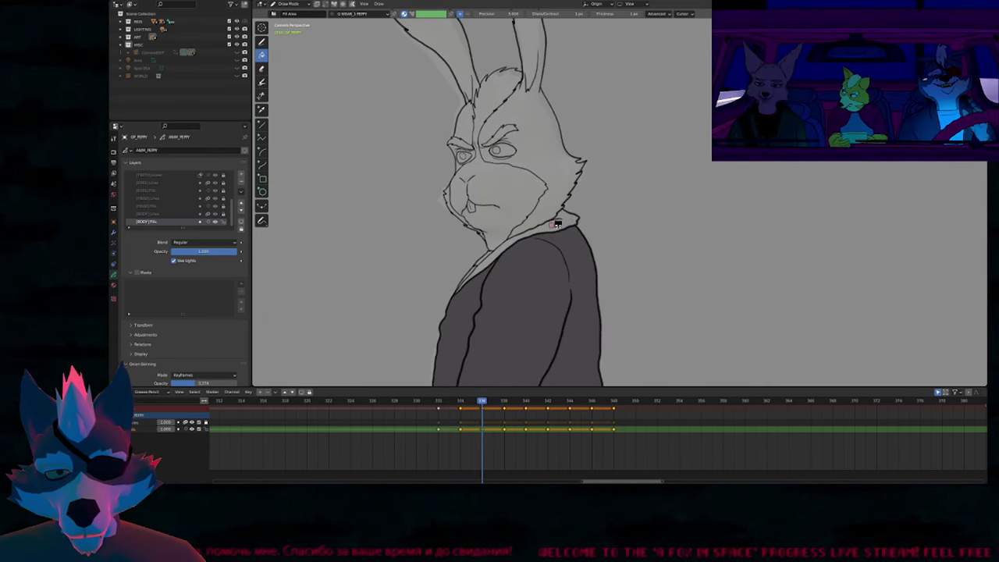
key("Up")
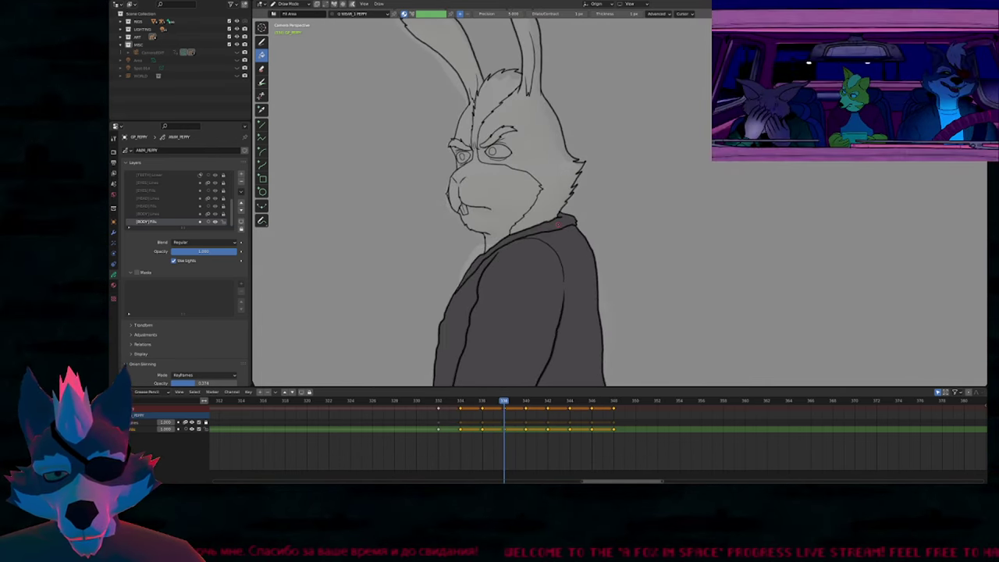
key("Up")
key("Up")
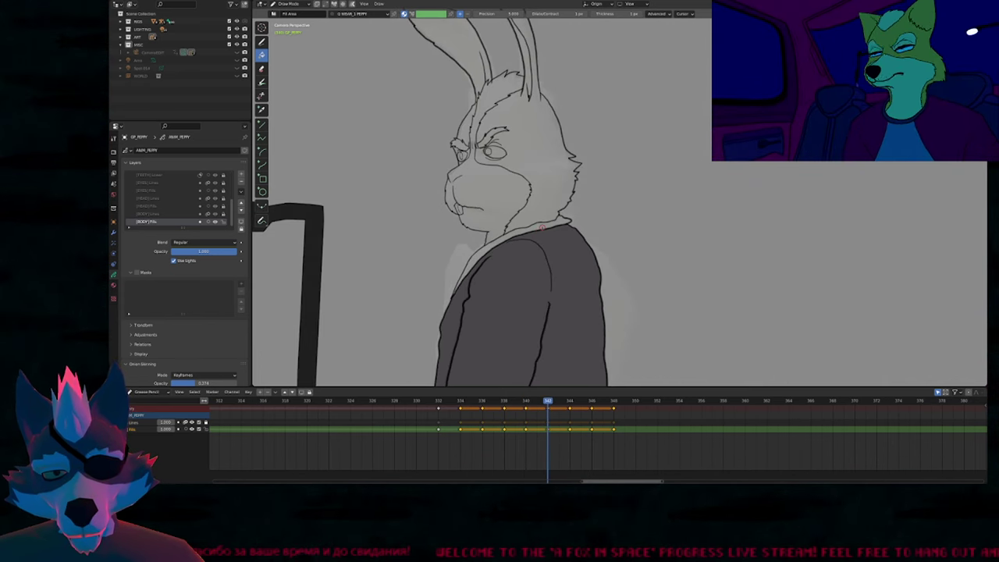
key("Up")
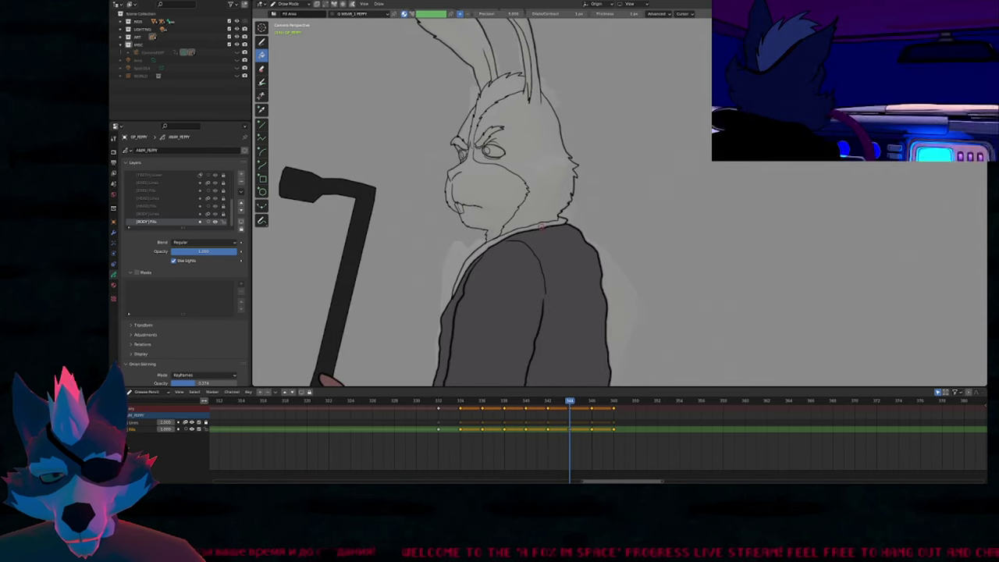
key("Up")
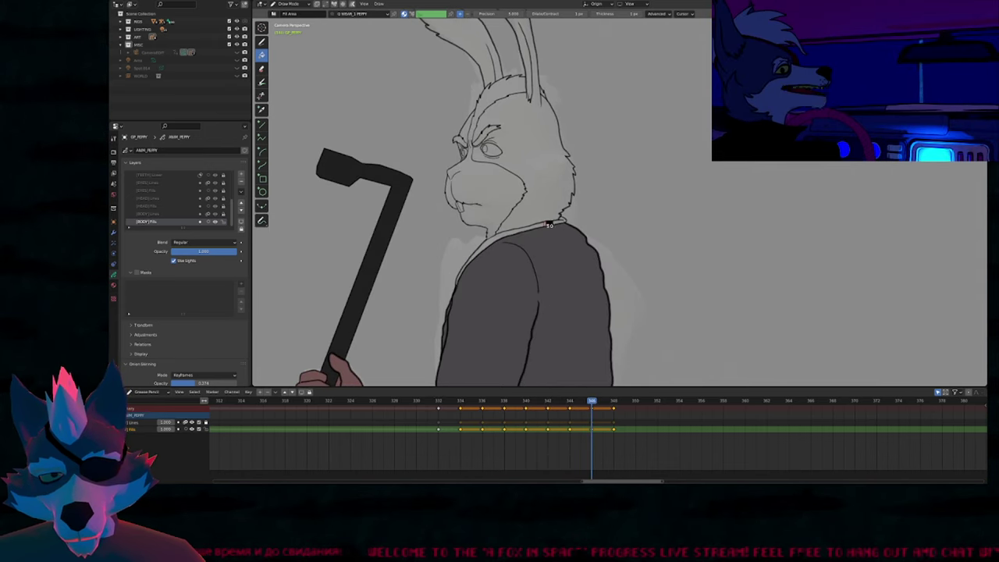
key("Up")
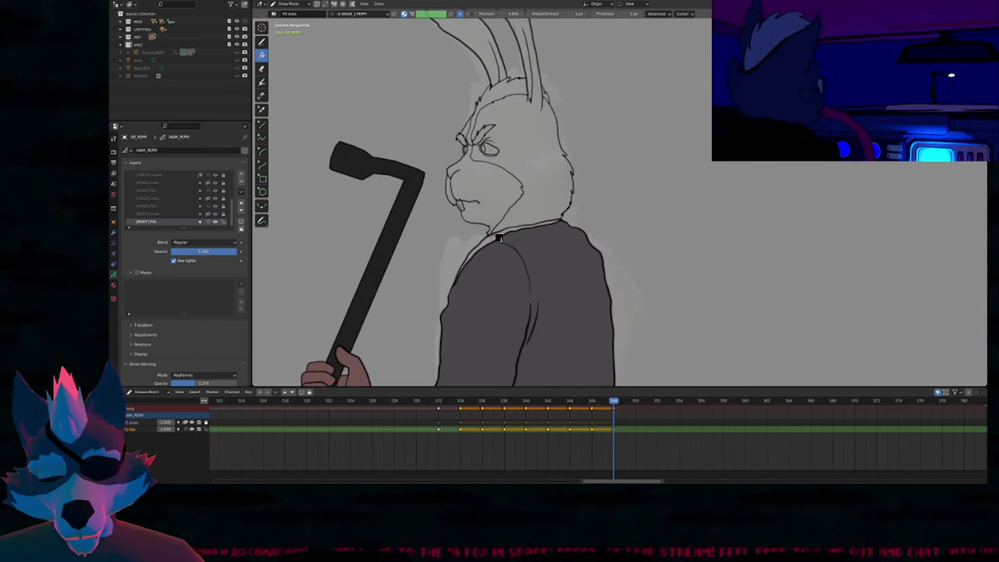
mouse_move(485, 176)
middle_mouse_down("shift")
mouse_move(480, 268)
mouse_move(486, 260)
middle_mouse_up("shift")
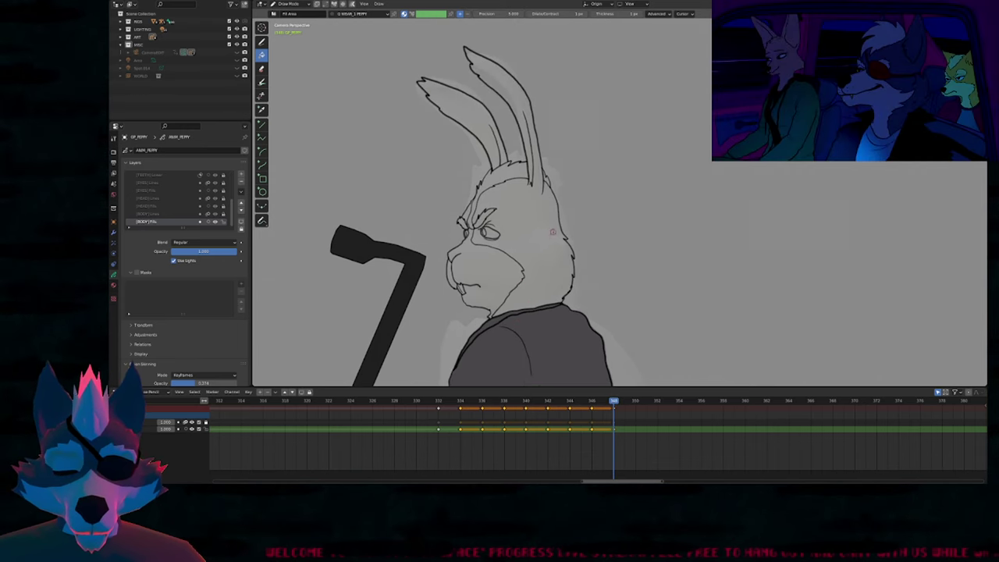
scroll(553, 232, "down", 4)
Step: Reframe the rabbit, make BLACKFILL the active material and step through keyframes
middle_click_drag(562, 322, 575, 244, "shift")
key("Down")
key("Down")
key("Down")
key("Down")
key("Down")
key("Down")
key("Down")
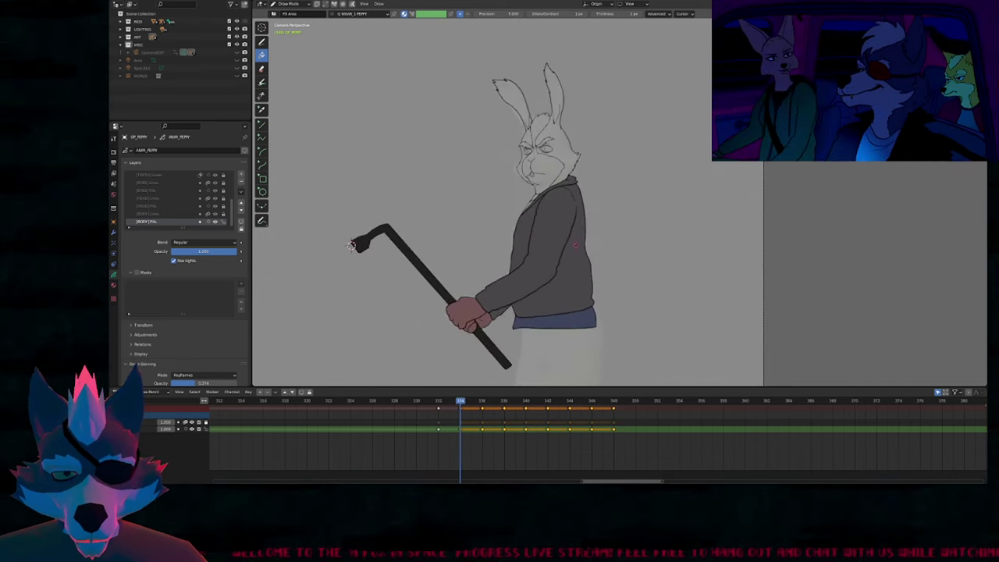
key("Down")
key("Up")
scroll(528, 222, "up", 7)
key("u")
key("2")
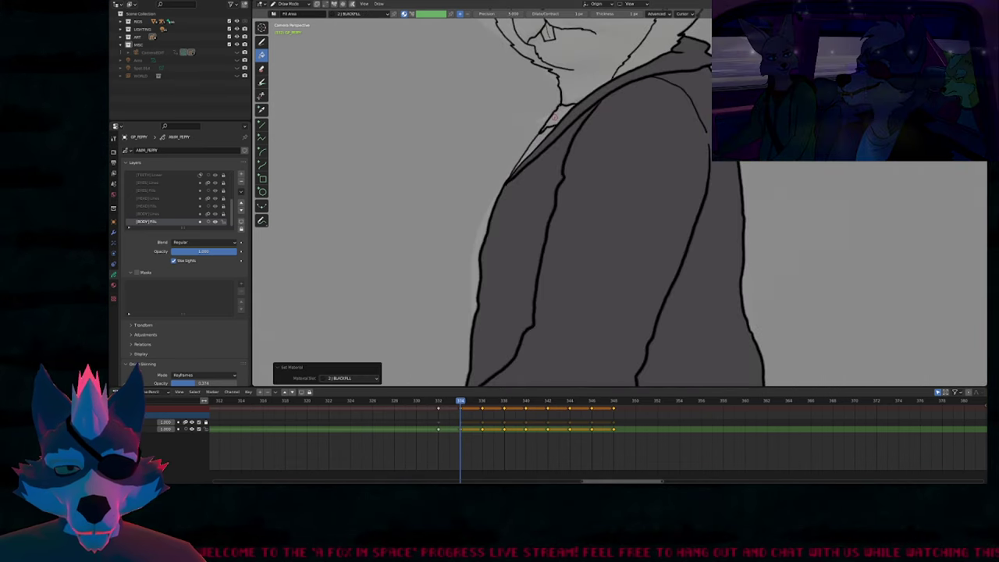
key("Up")
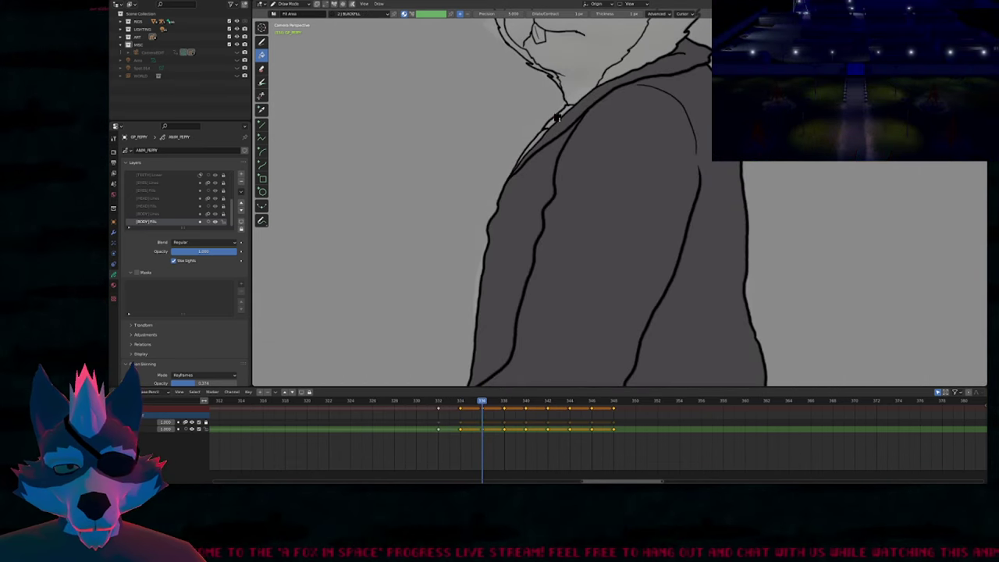
key("Up")
key("Down")
key("Down")
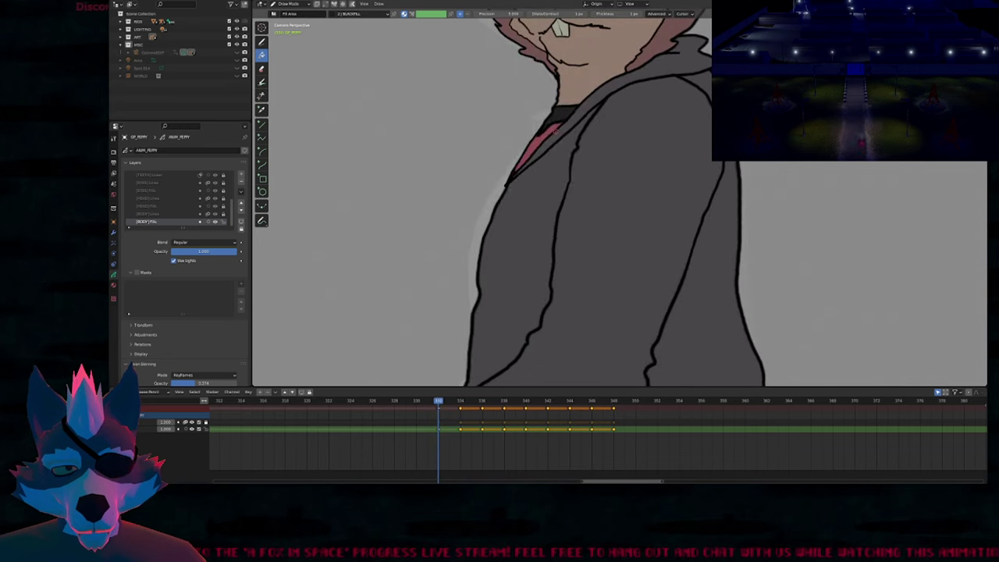
Step: Switch the active material to WEAR_3 PEPPY and check each keyframe back to the uncoloured first one
key("u")
left_click(541, 182)
key("Up")
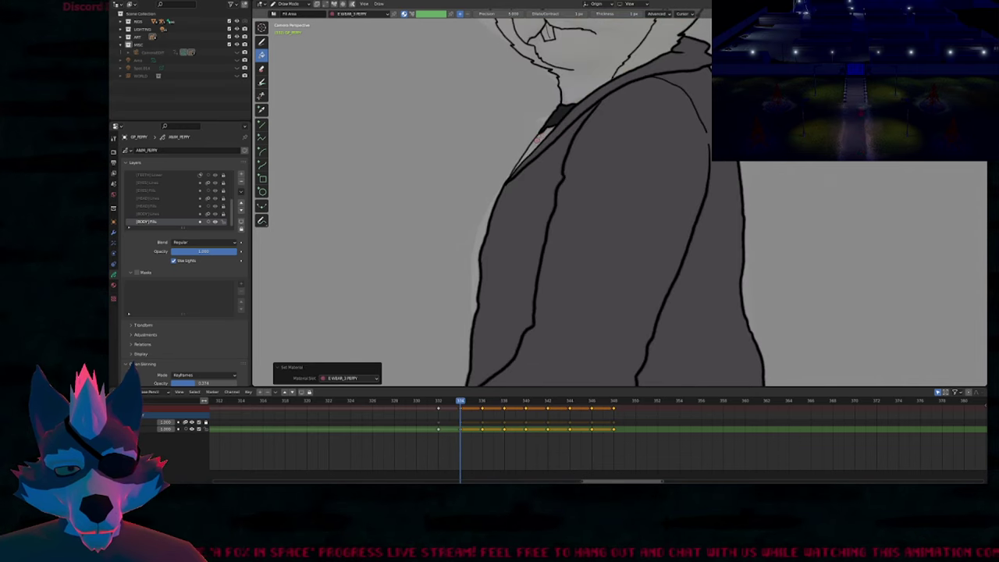
key("Up")
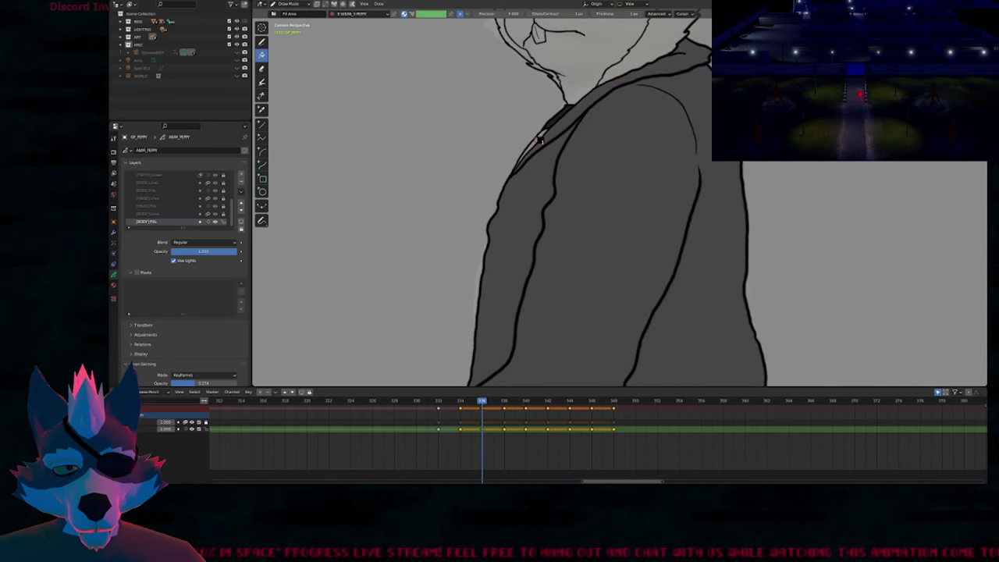
key("Up")
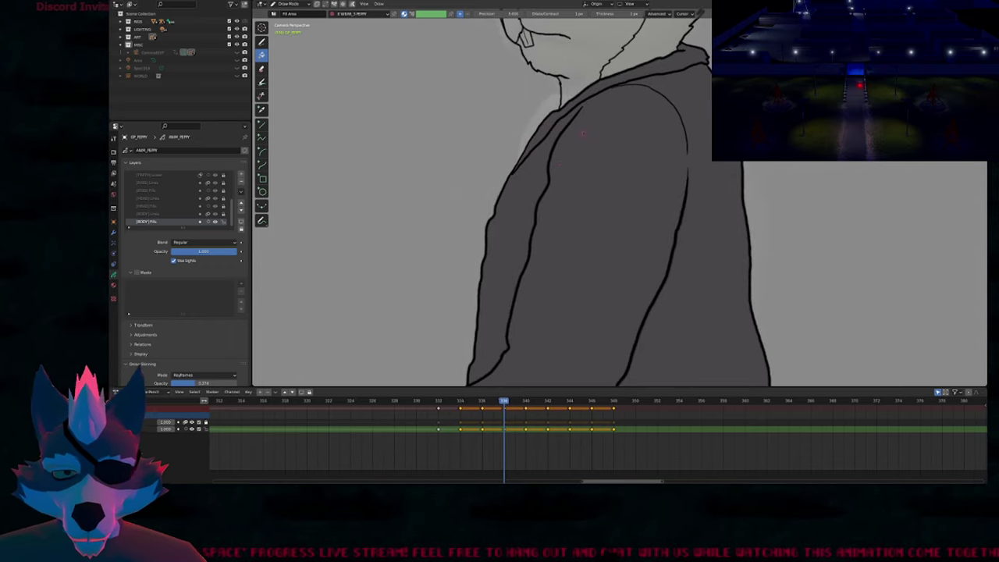
scroll(584, 132, "down", 8)
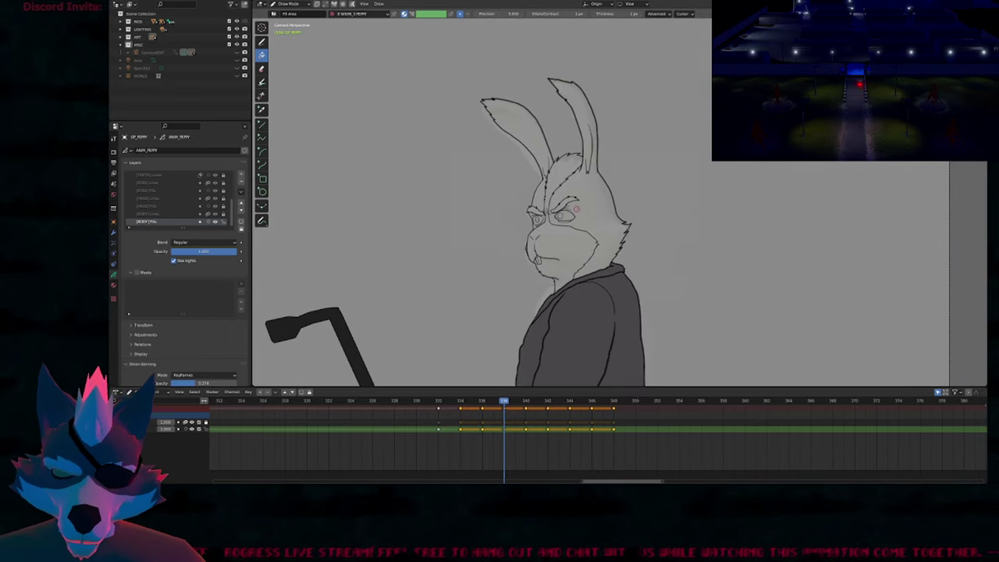
key("Down")
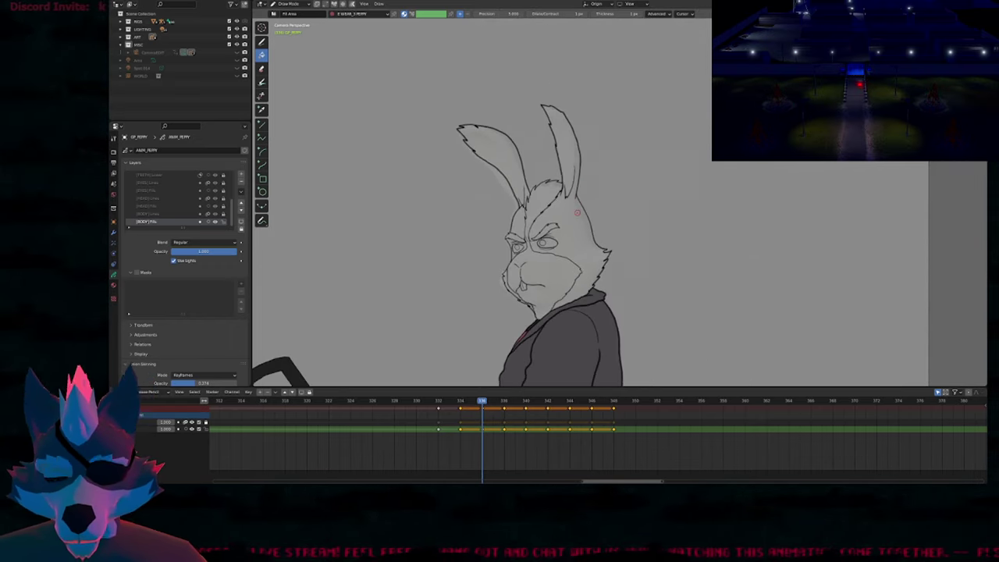
key("Down")
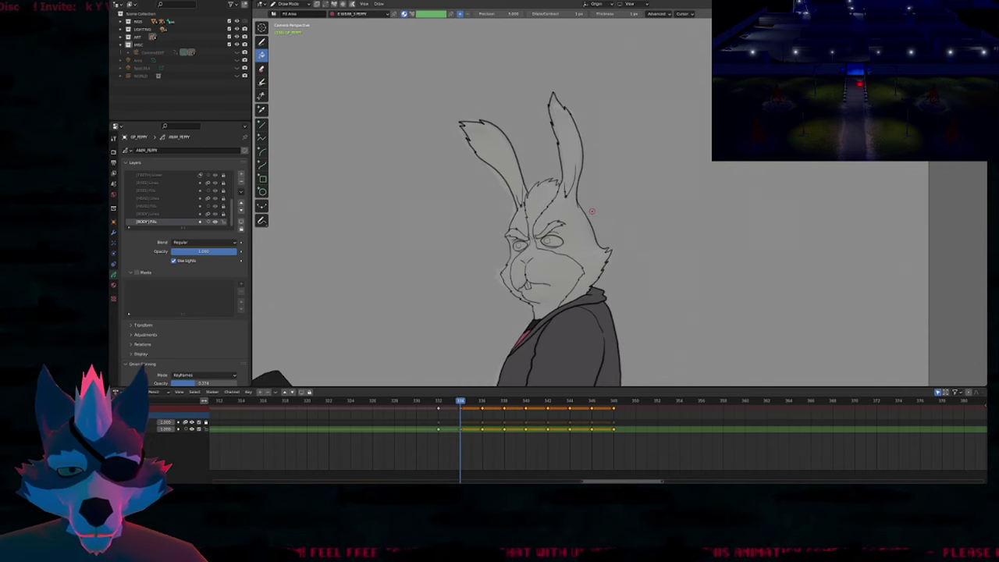
Step: Fill both ears and the head side brown with BODY_1, then try a tan face fill and undo it
key("u")
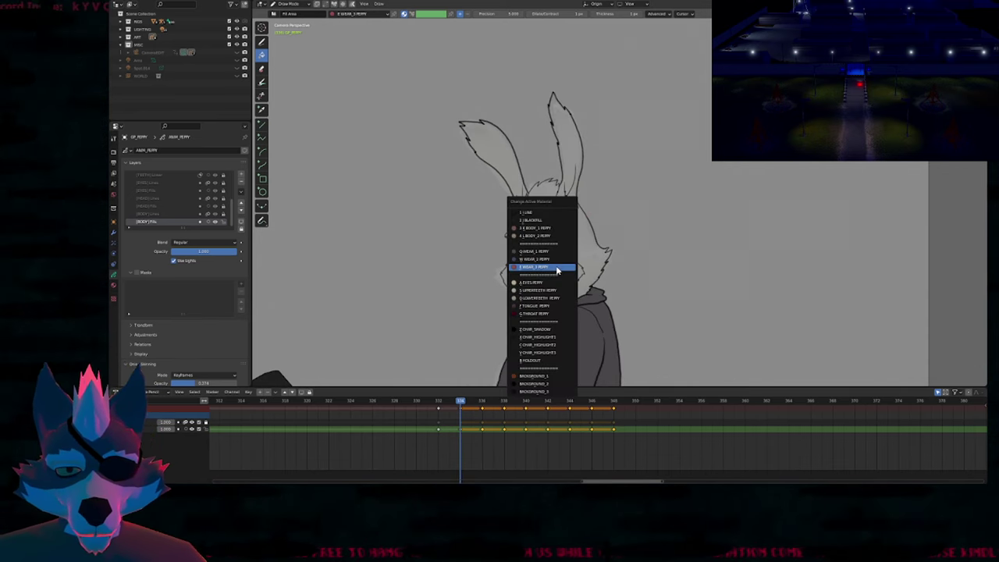
left_click(574, 231)
left_click(574, 227)
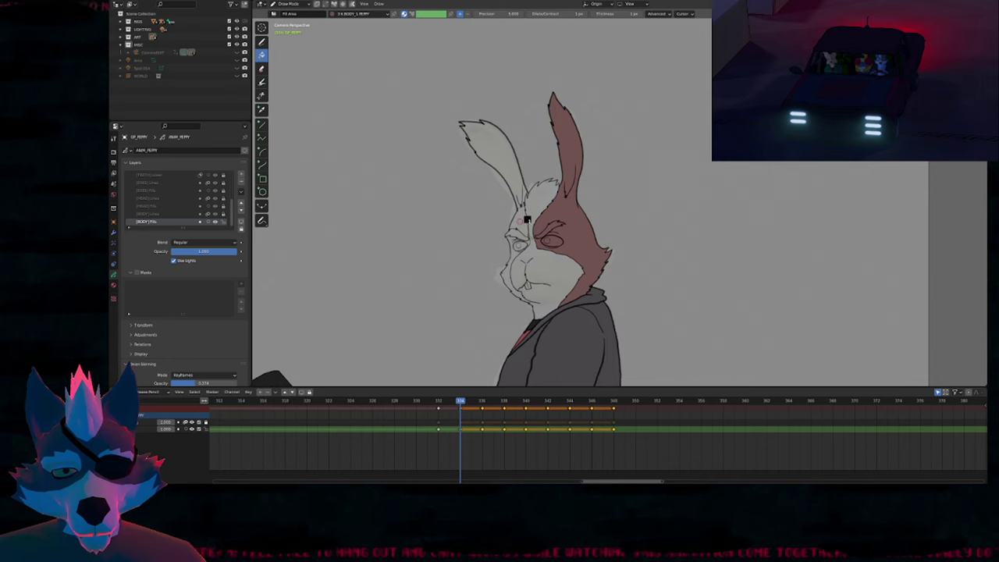
left_click(527, 221)
key("u")
left_click(534, 211)
left_click(528, 236)
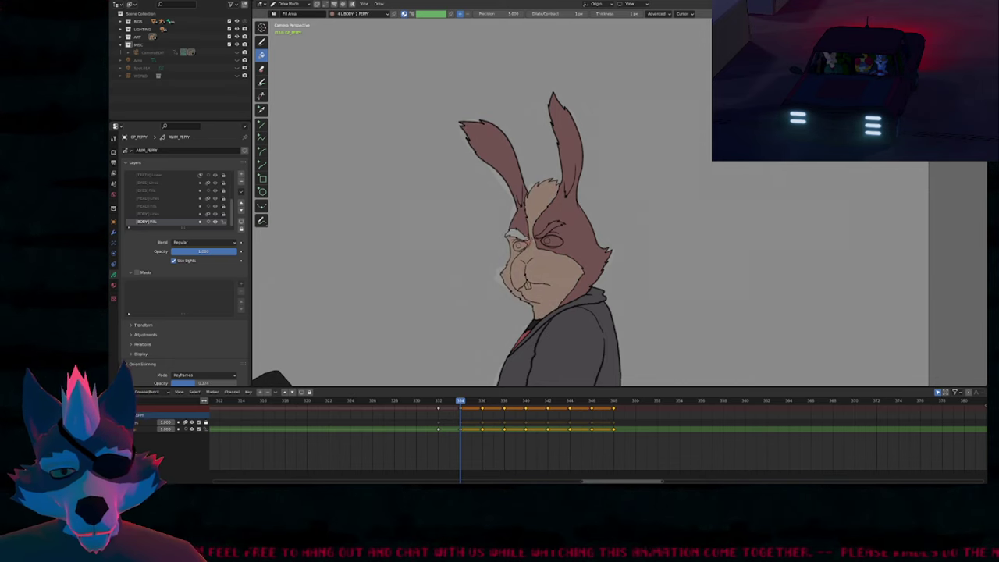
key("ctrl+z")
Step: Briefly inspect the strokes in Edit Mode, then return to Draw Mode
scroll(534, 250, "up", 5)
key("Tab")
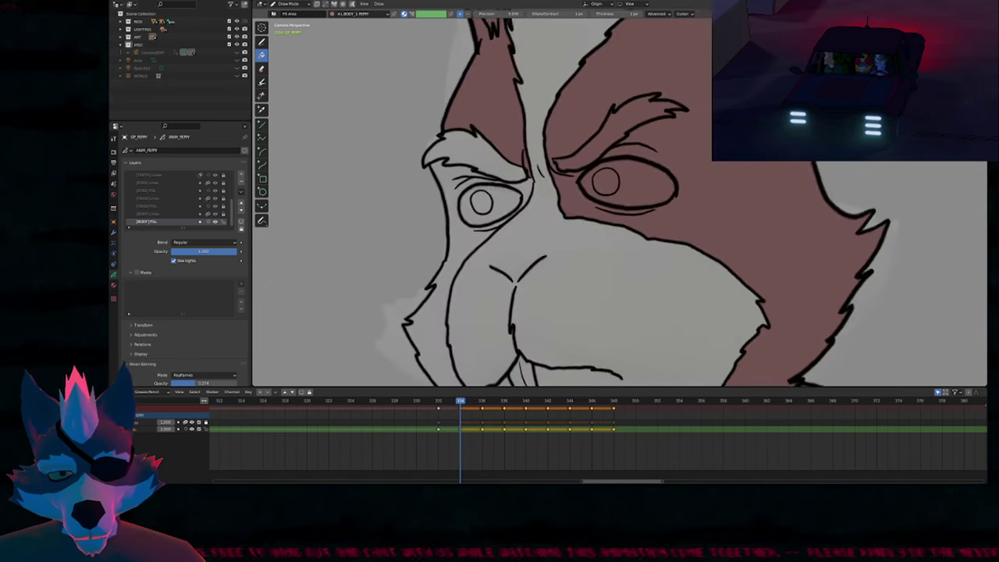
scroll(537, 196, "up", 5)
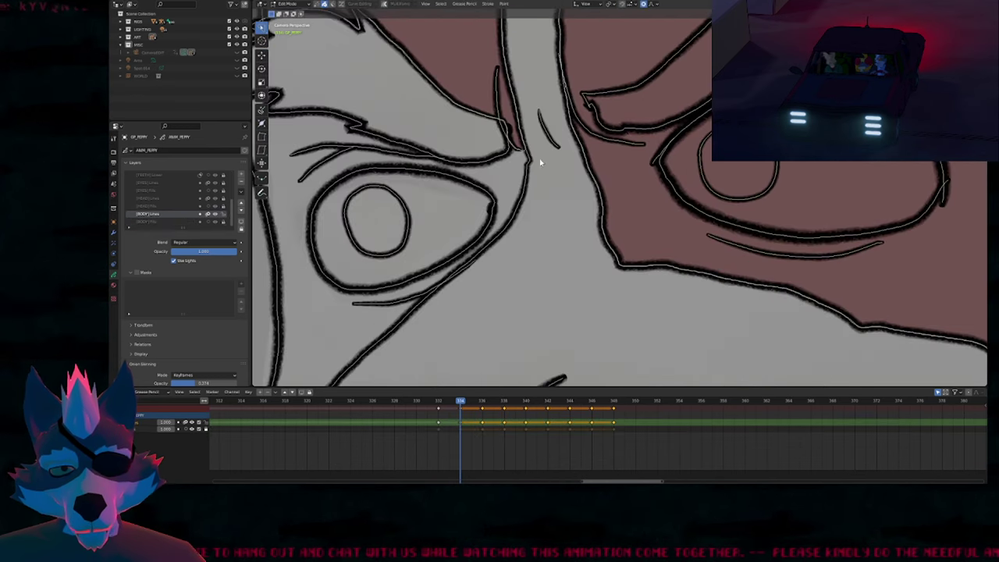
scroll(534, 186, "down", 4)
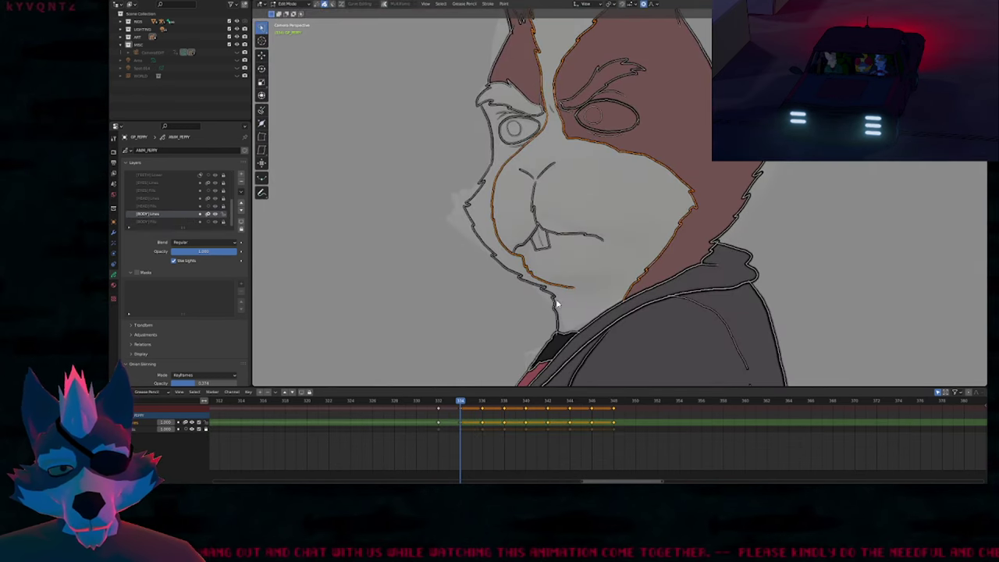
key("Tab")
Step: Compare neighbouring keyframes and settle on coloured frame 332 with the whole rabbit in view
key("Down")
key("Right")
key("Right")
key("Right")
key("Right")
key("Left")
key("Left")
key("Left")
key("Left")
key("Right")
key("Right")
scroll(541, 310, "up", 6)
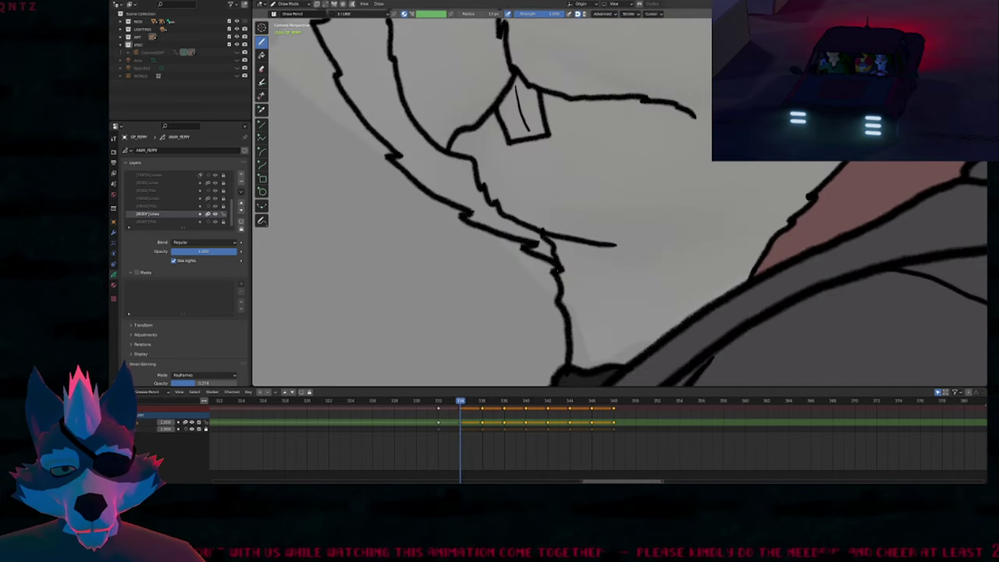
scroll(590, 289, "down", 2)
key("Left")
key("Left")
key("Right")
key("Right")
key("Right")
key("Right")
key("Left")
key("Left")
key("Left")
key("Left")
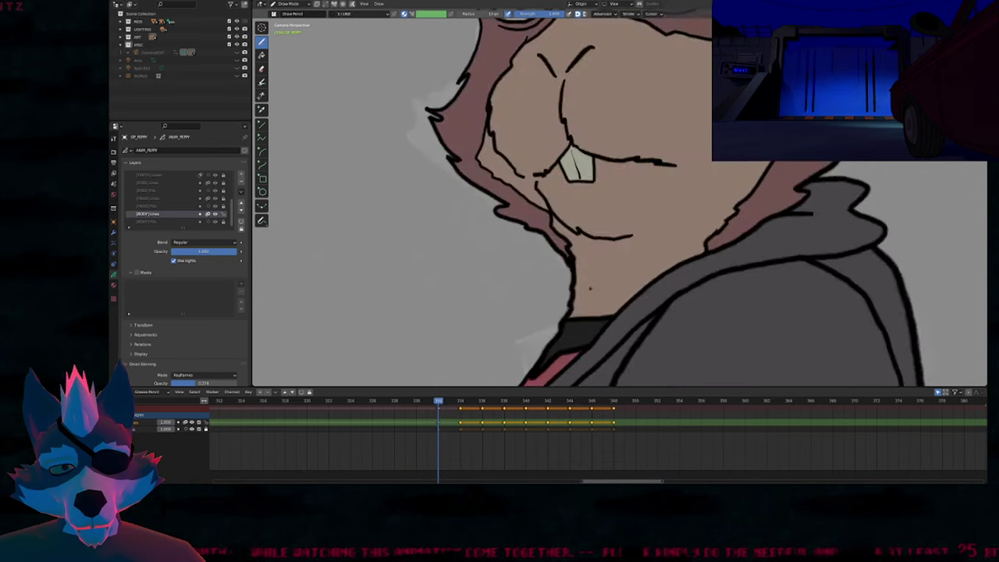
scroll(590, 289, "down", 6)
middle_click_drag(584, 217, 584, 245, "shift")
Step: On the BODY Fills layer at frame 334, fill the eyebrows, forehead and muzzle tan (BODY_2)
key("Page_Down")
key("u")
left_click(583, 245)
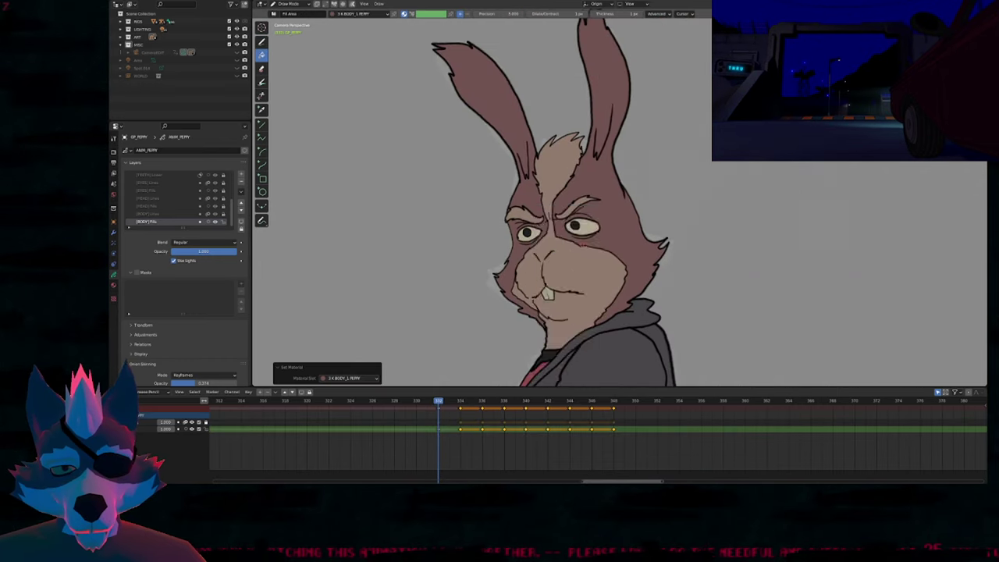
key("Right")
key("Right")
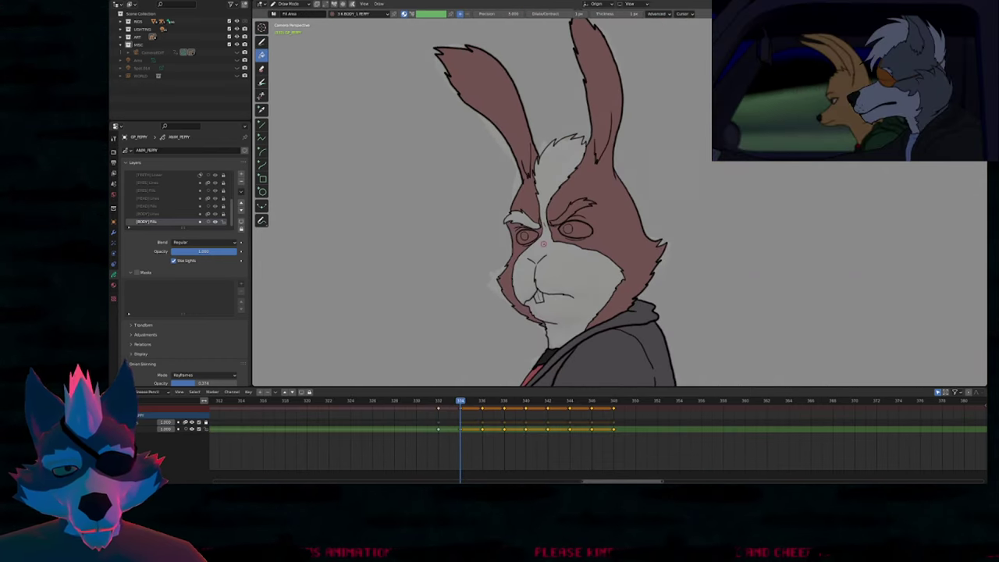
key("u")
left_click(541, 283)
left_click(527, 221)
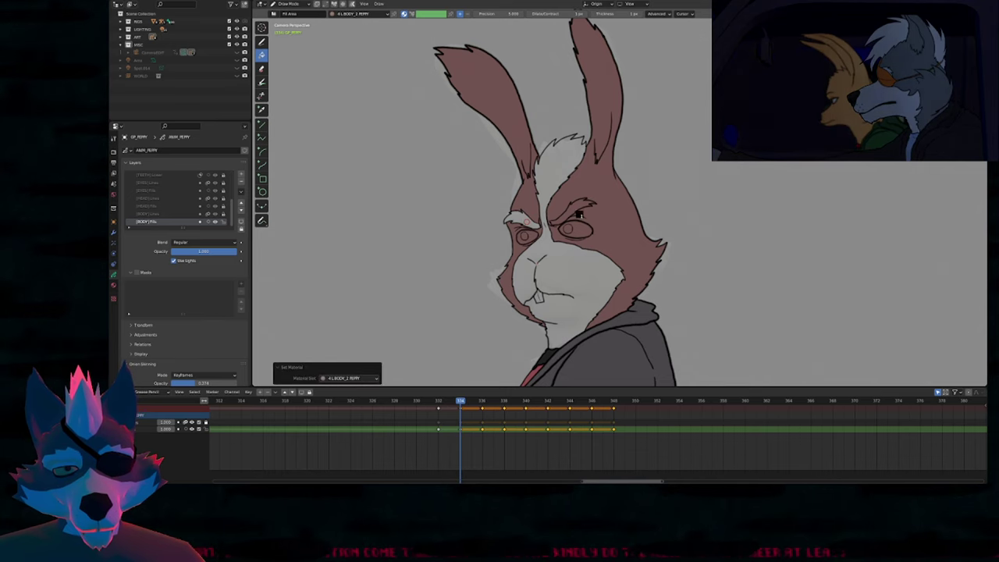
left_click(576, 211)
left_click(556, 161)
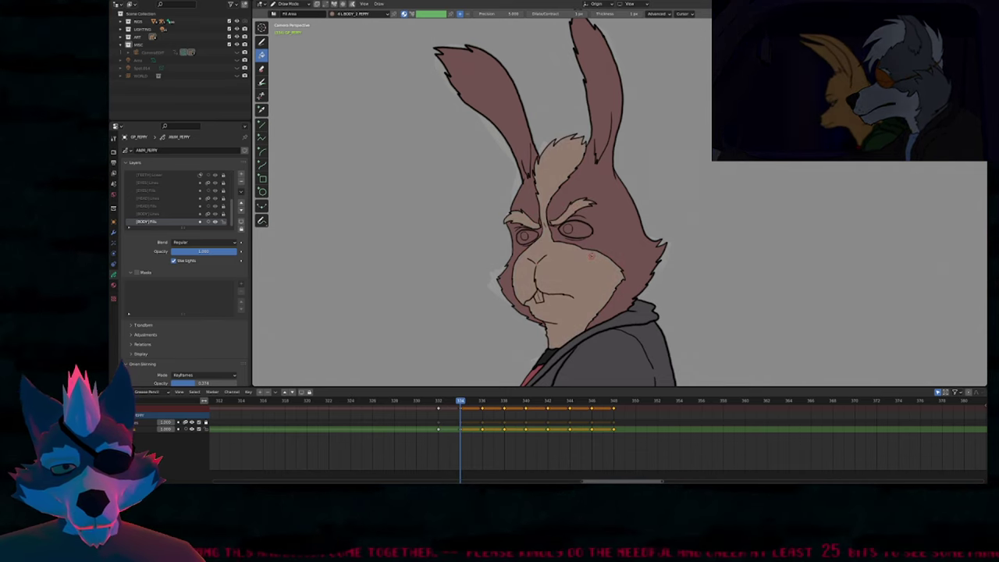
Step: Fill frame 334's eyes cream with the EYES material and their pupils black with BLACKFILL
key("Left")
key("Left")
key("Right")
key("Right")
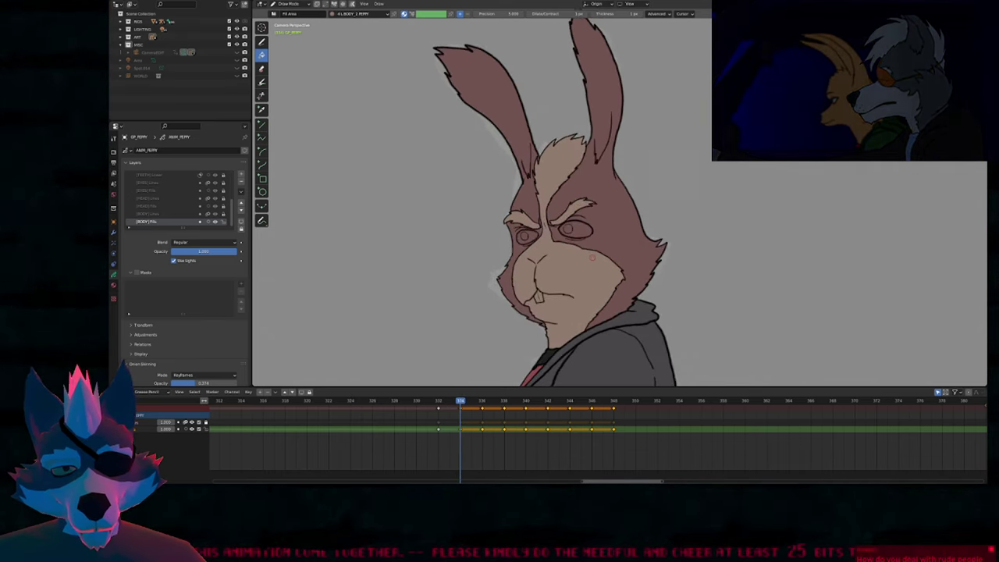
key("u")
left_click(539, 254)
left_click(532, 235)
left_click(582, 232)
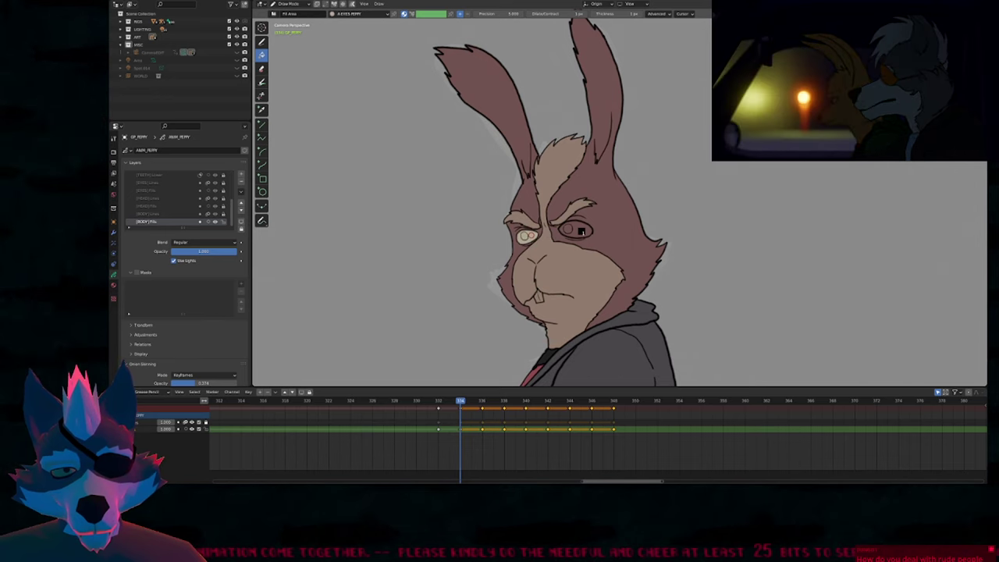
key("u")
left_click(580, 226)
left_click(569, 230)
left_click(525, 237)
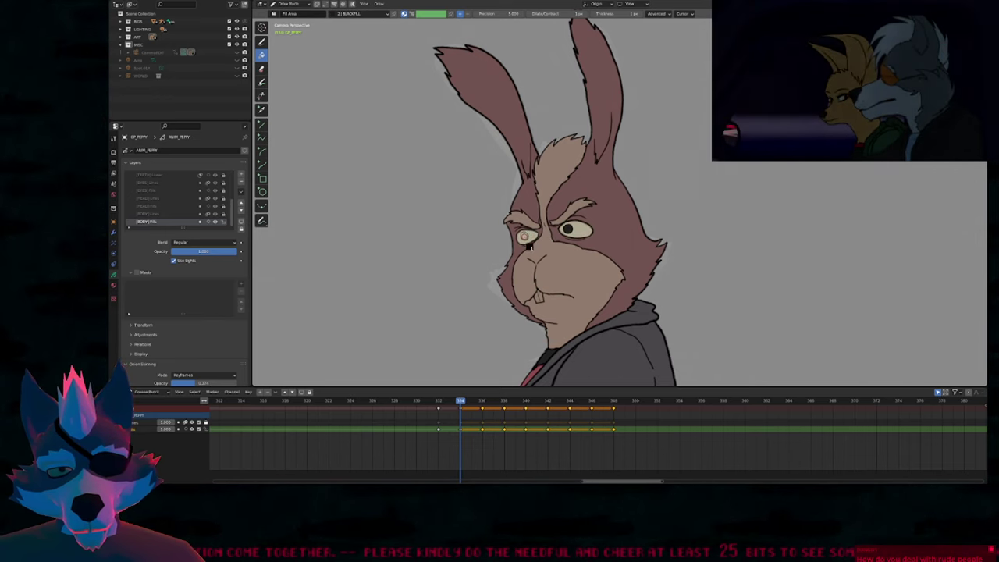
left_click(526, 236)
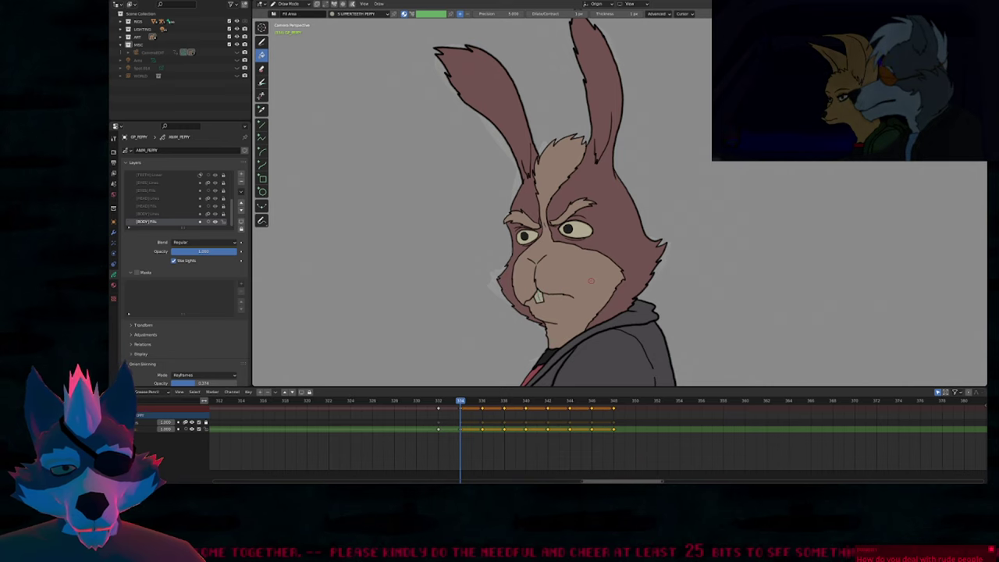
Step: Move to frame 336 and fill both ears and head sides brown with BODY_1
scroll(591, 281, "down", 4)
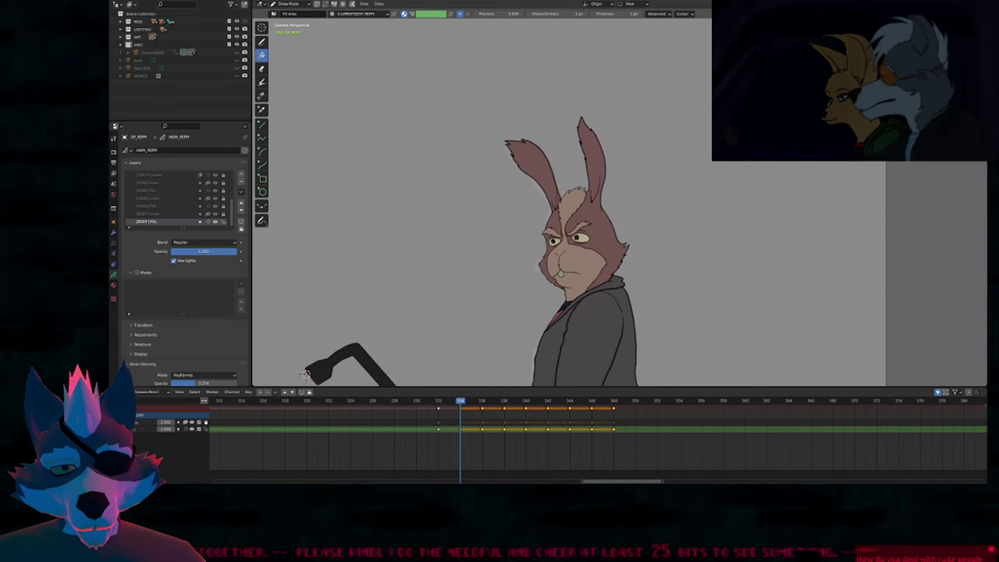
middle_click_drag(585, 313, 591, 235, "shift")
key("Down")
key("Up")
key("Up")
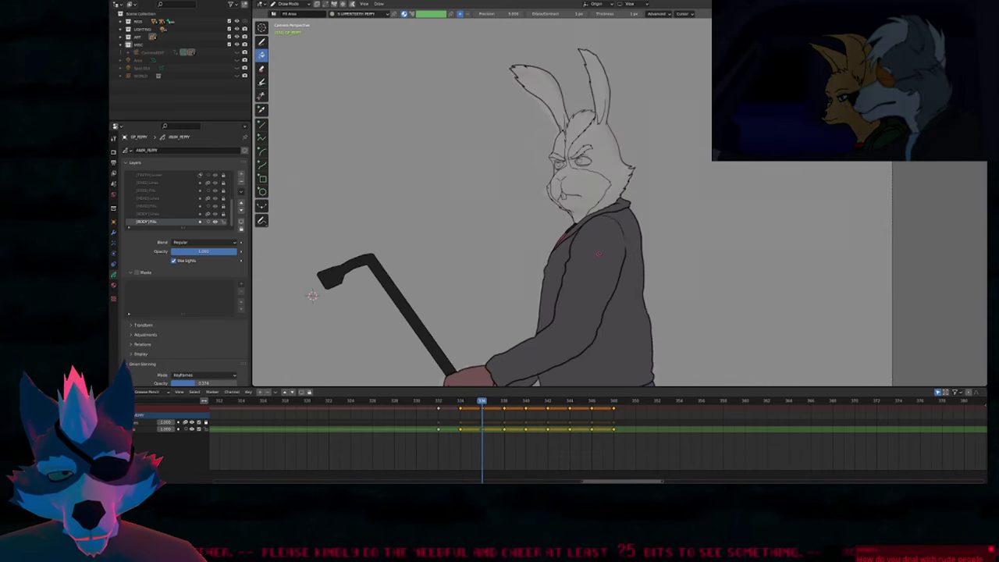
key("Left")
key("Left")
scroll(568, 188, "up", 4)
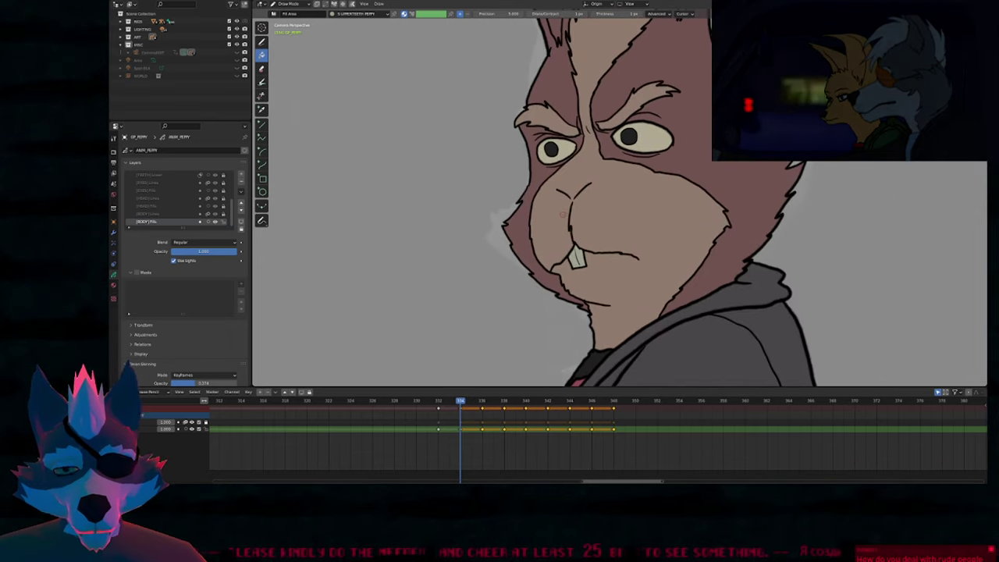
key("Right")
key("Right")
scroll(572, 219, "down", 4)
scroll(555, 242, "up", 5)
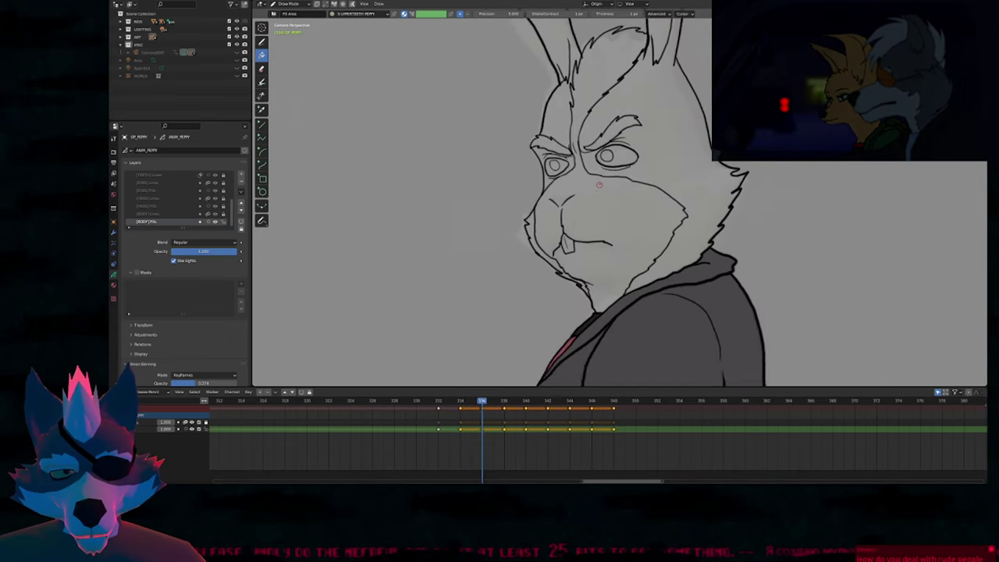
scroll(547, 251, "down", 3)
middle_click_drag(563, 239, 575, 245, "shift")
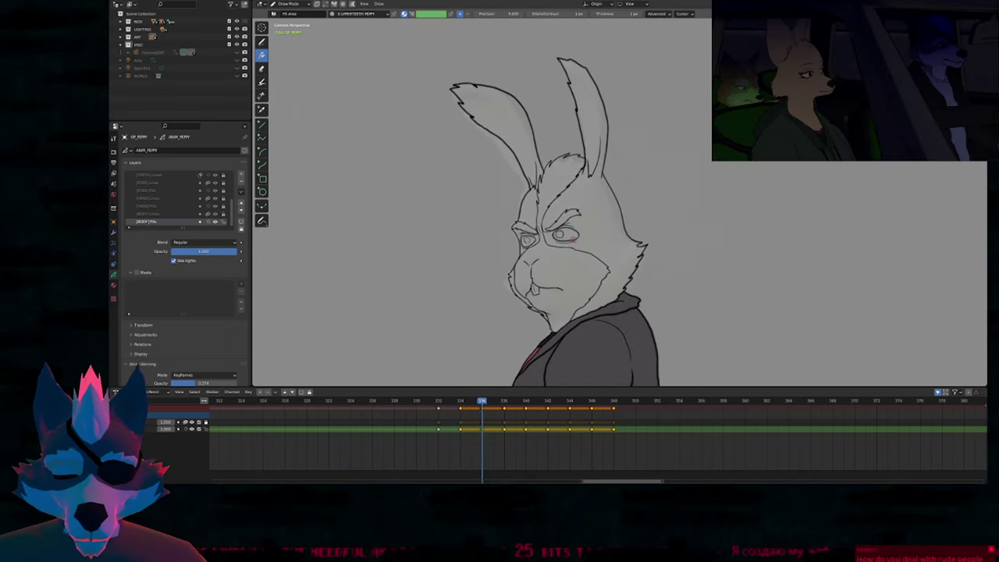
key("u")
left_click(587, 221)
left_click(603, 209)
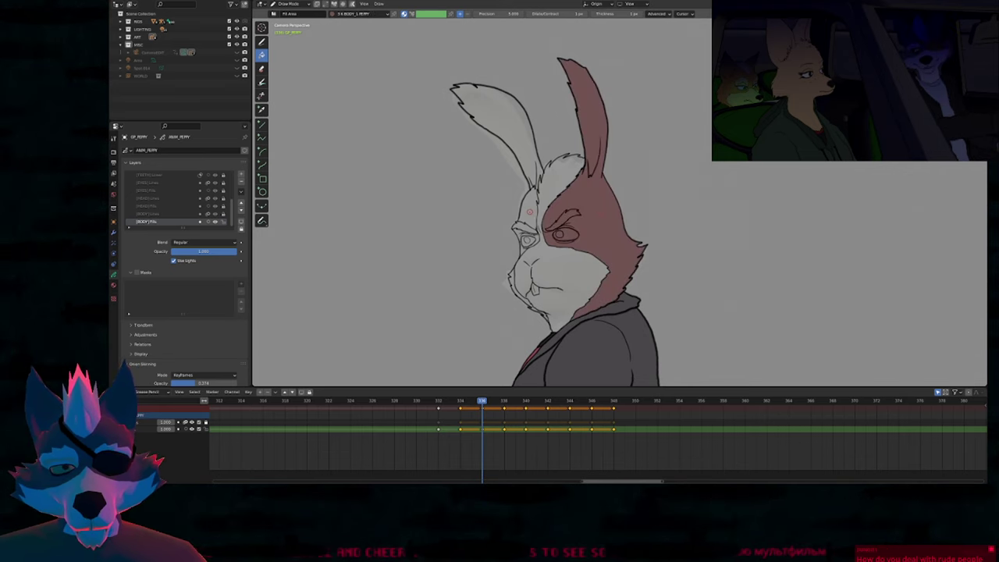
left_click(537, 215)
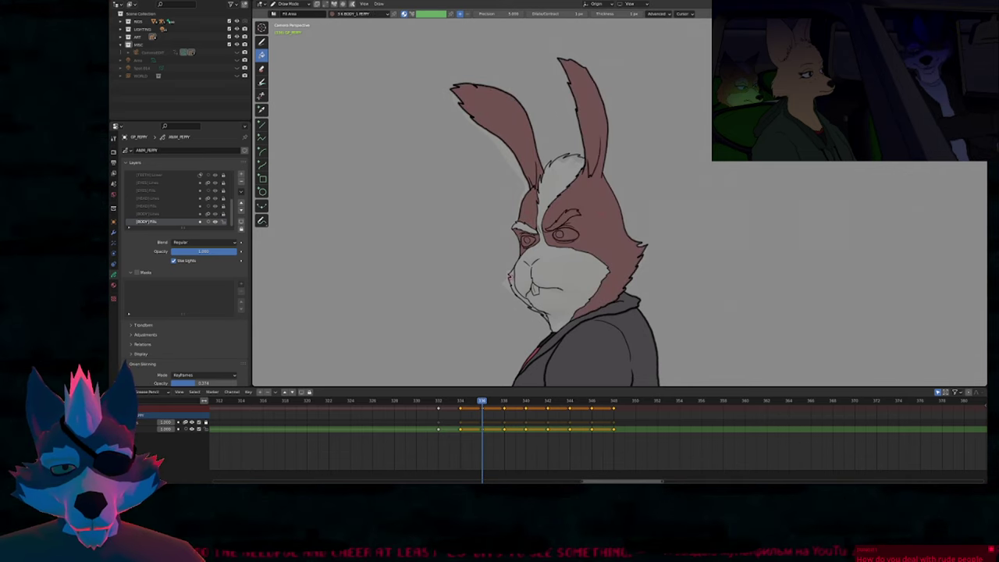
Step: Fill frame 336's face and chest tan, both eyes pale, and the upper teeth with UPPERTEETH
key("u")
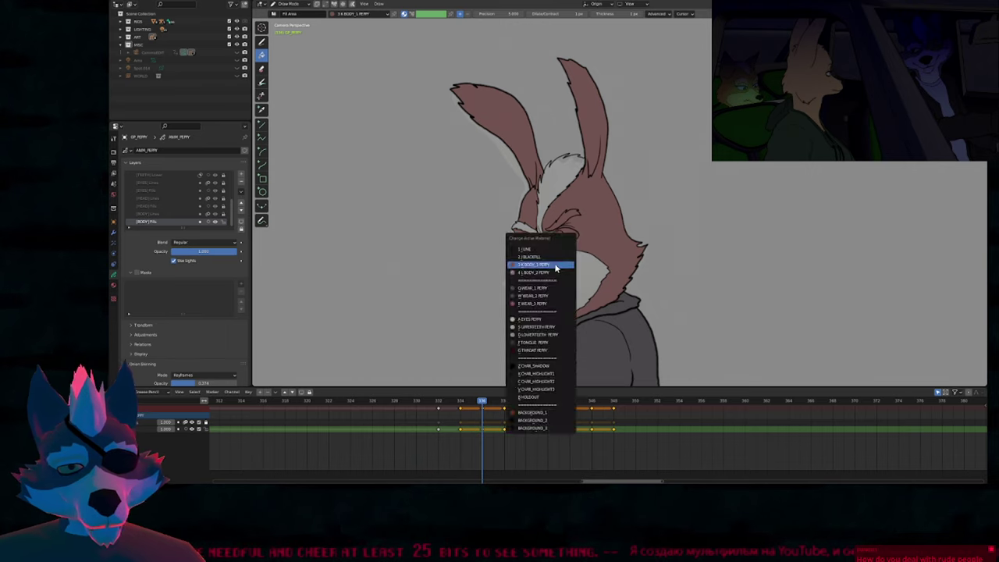
left_click(555, 266)
left_click(555, 266)
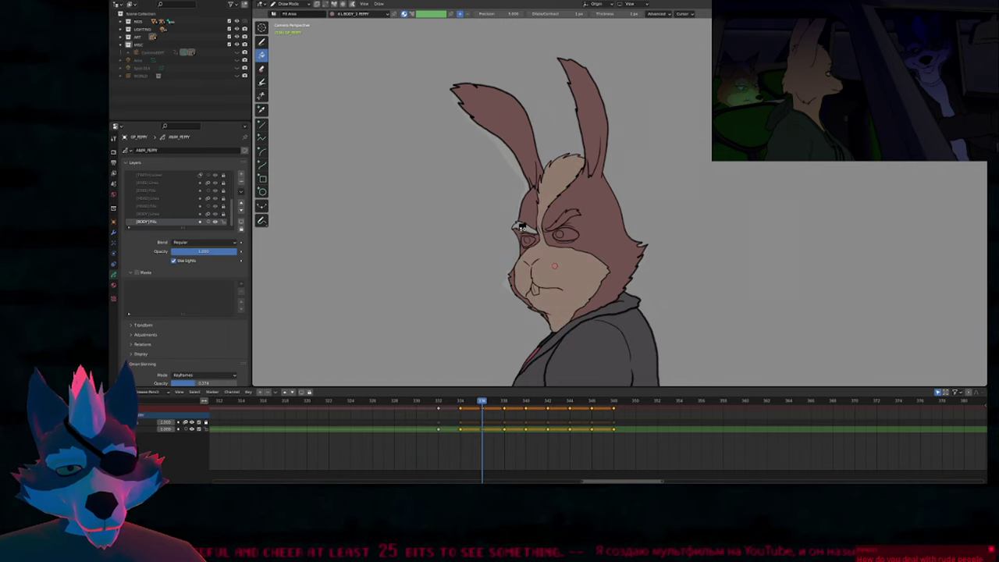
key("u")
left_click(538, 243)
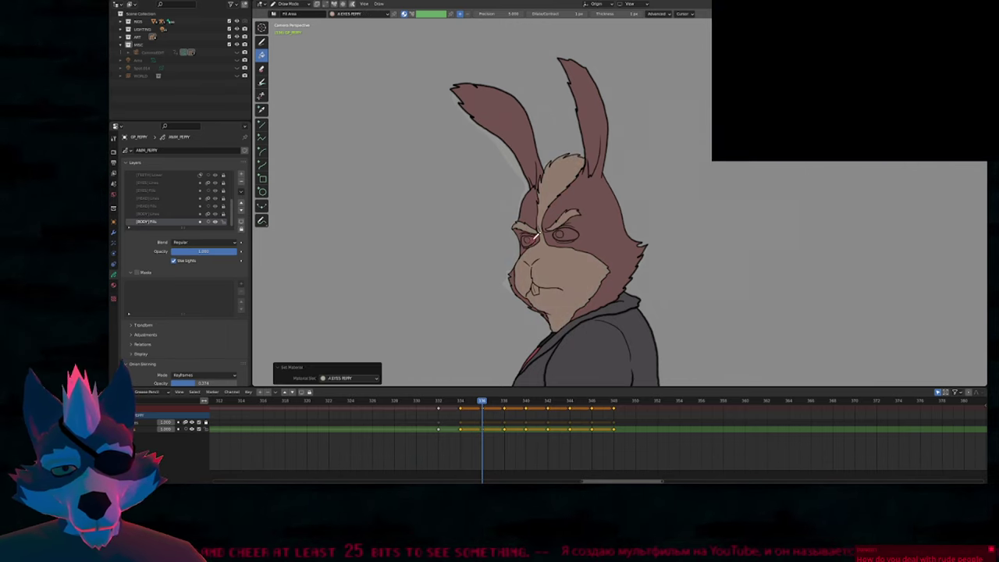
left_click(532, 240)
left_click(570, 234)
key("u")
left_click(562, 236)
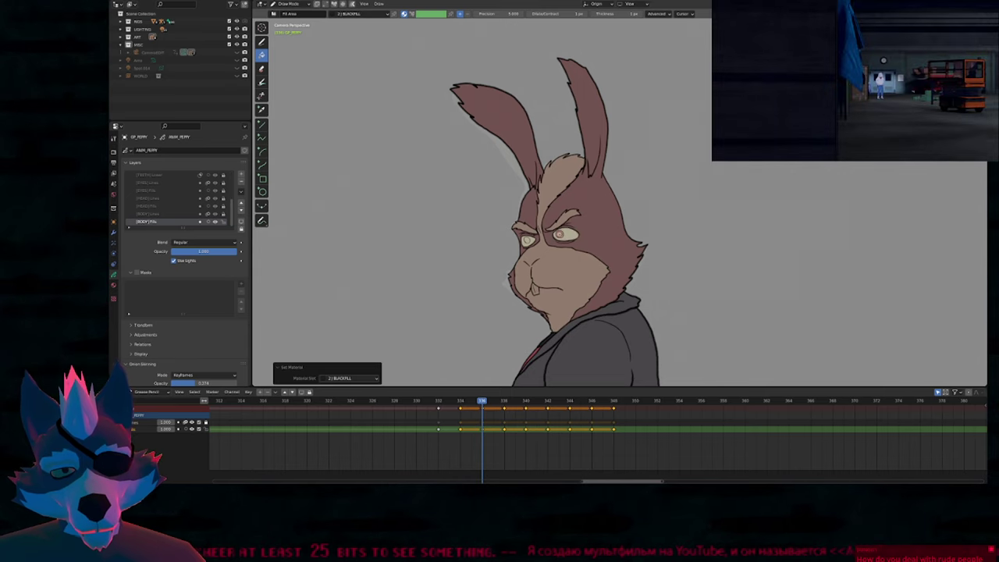
key("ctrl+z")
key("u")
left_click(540, 283)
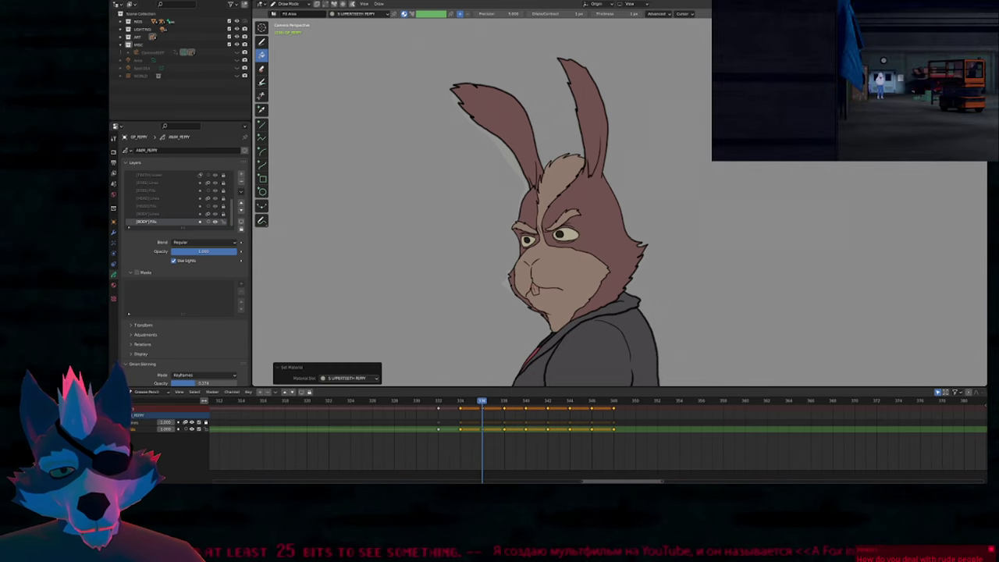
Step: On frame 338, fill the ears and face sides brown, and the forehead stripe and muzzle tan
key("Up")
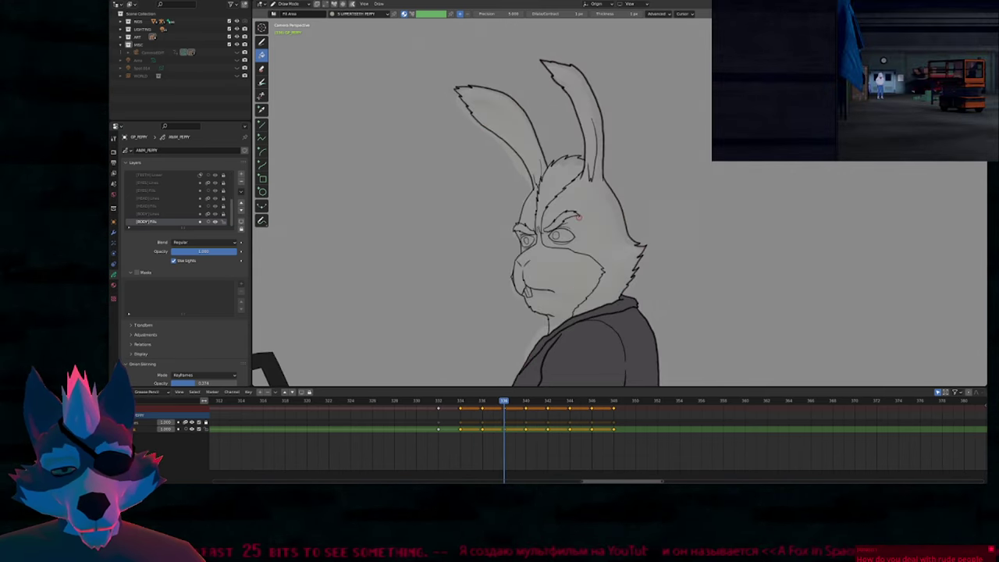
key("u")
left_click(586, 212)
left_click(542, 159)
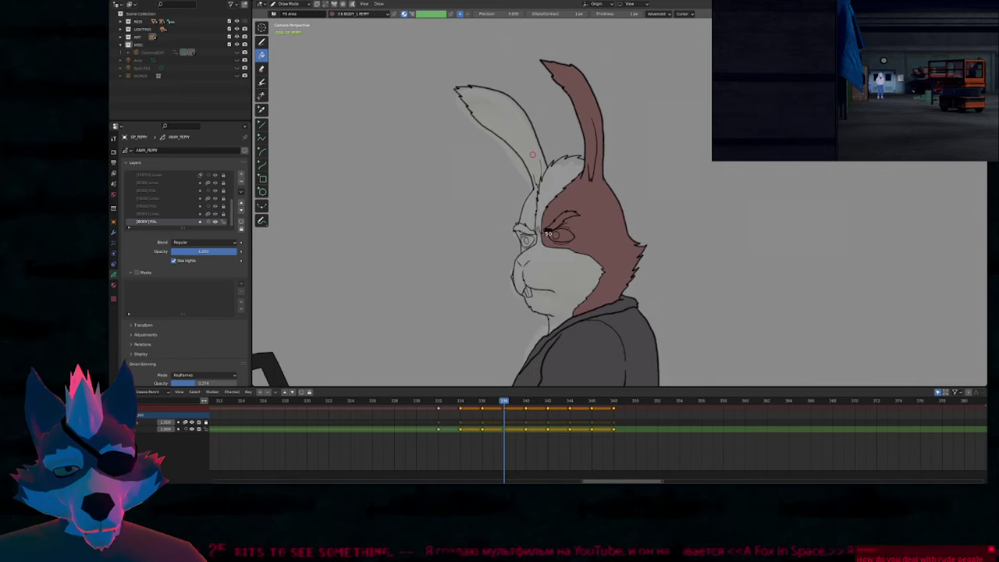
left_click(532, 155)
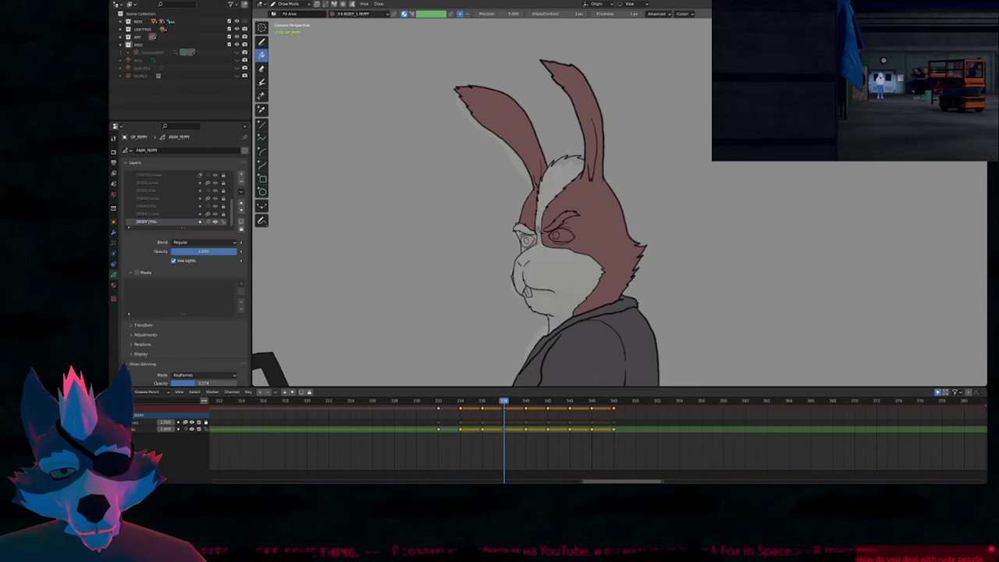
key("u")
left_click(551, 190)
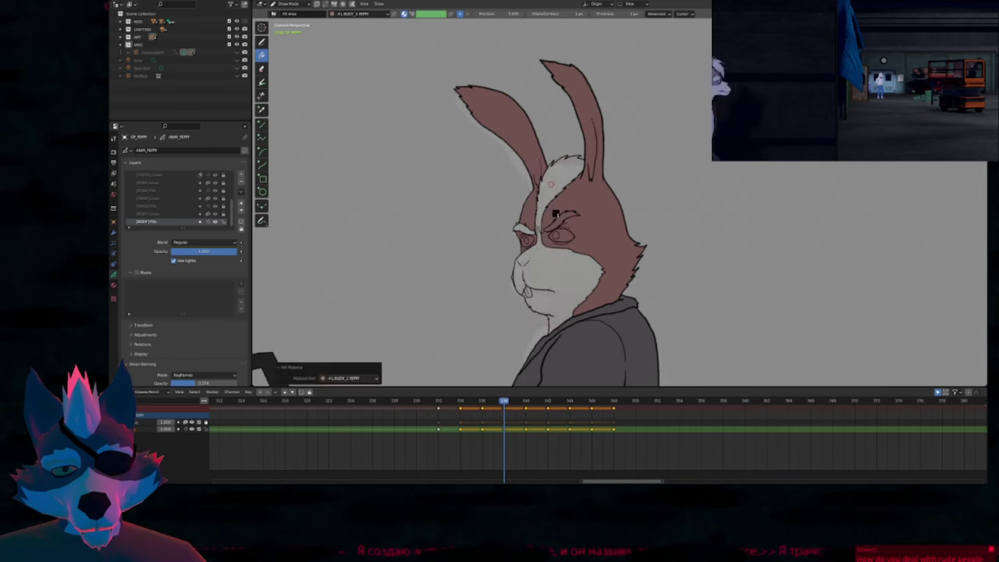
left_click(556, 261)
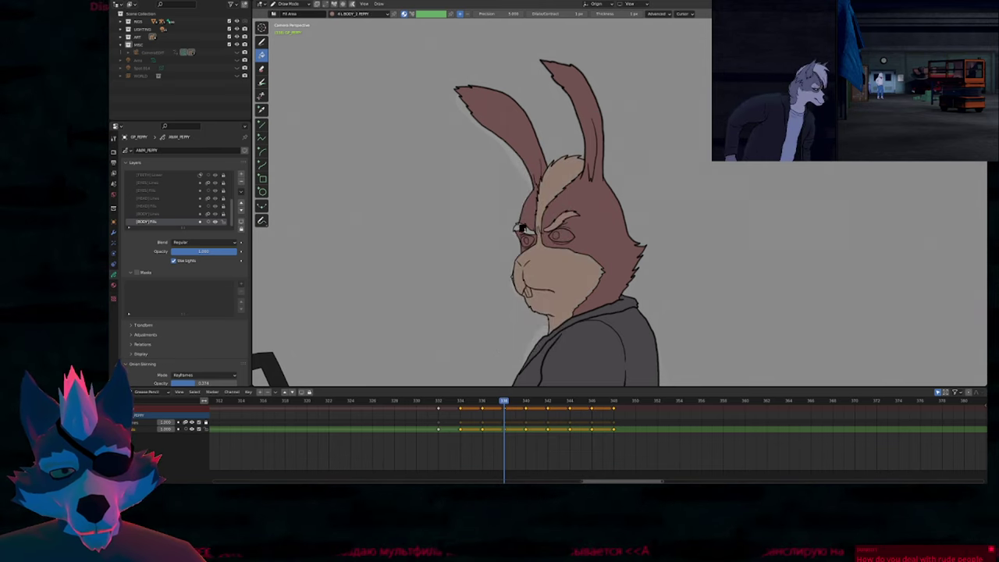
left_click(520, 230)
Step: Fill frame 338's right eye iris black, then switch through the UPPERTEETH and BODY_1 materials
scroll(523, 234, "up", 8)
scroll(536, 253, "down", 8)
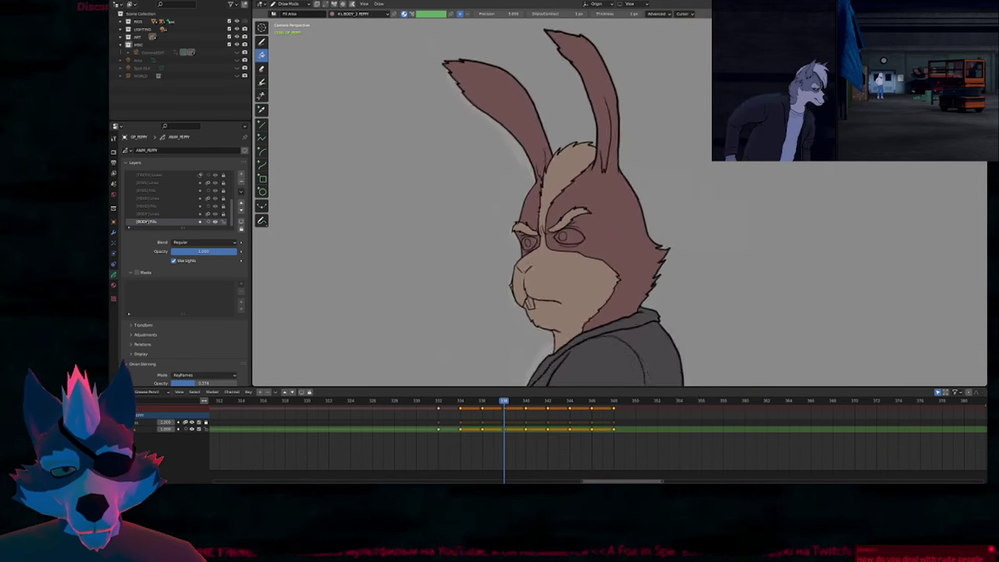
key("u")
left_click(559, 239)
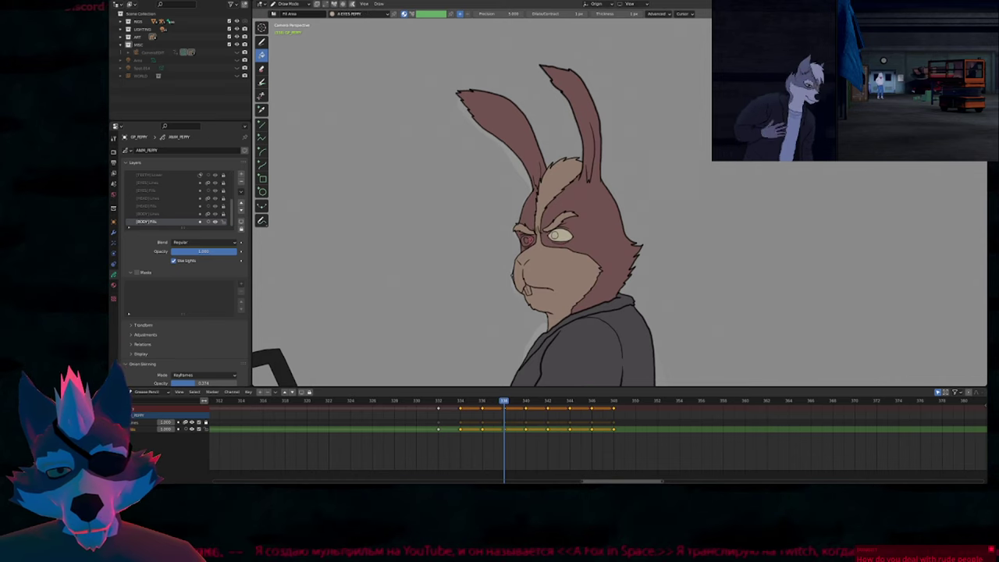
key("u")
left_click(535, 237)
left_click(556, 235)
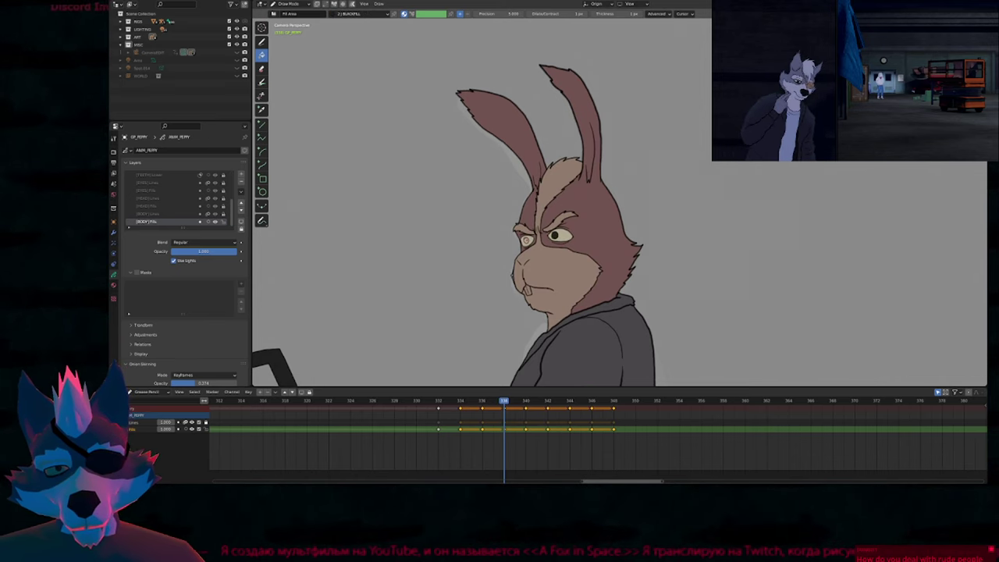
key("u")
left_click(508, 290)
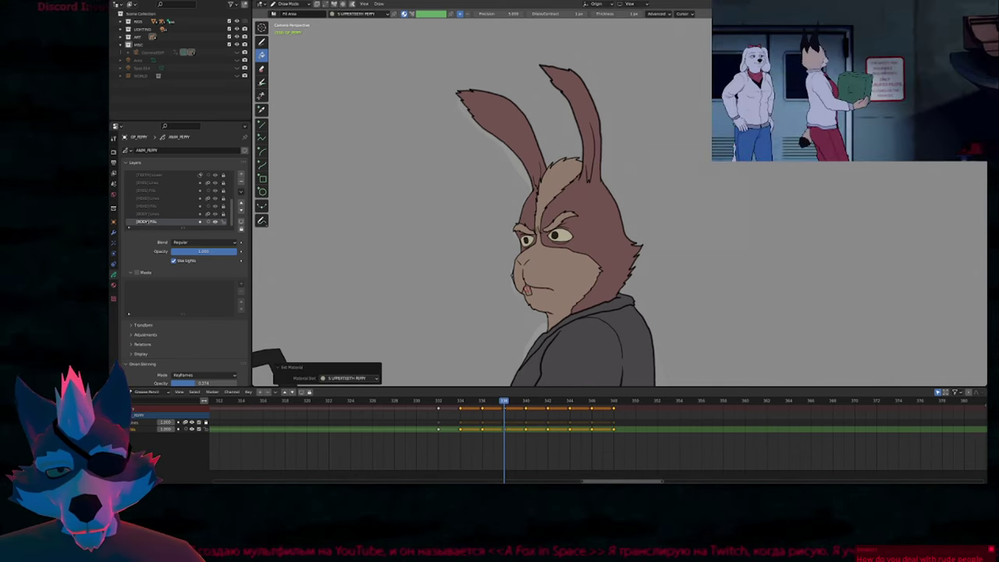
scroll(510, 287, "up", 7)
key("u")
left_click(529, 245)
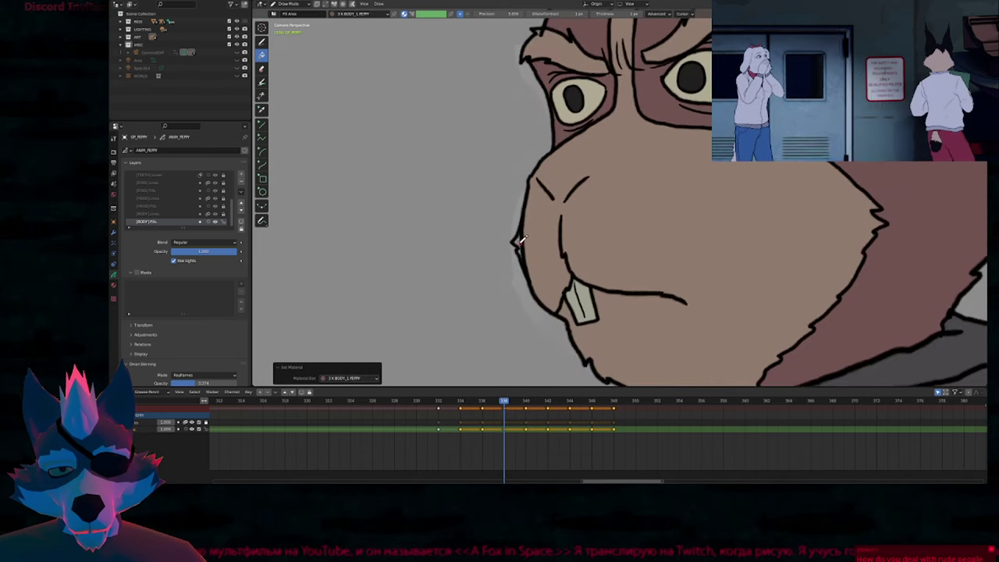
scroll(520, 240, "down", 8)
Step: On frame 340, fill both head sides and the left ear brown, and the face and muzzle tan
key("Up")
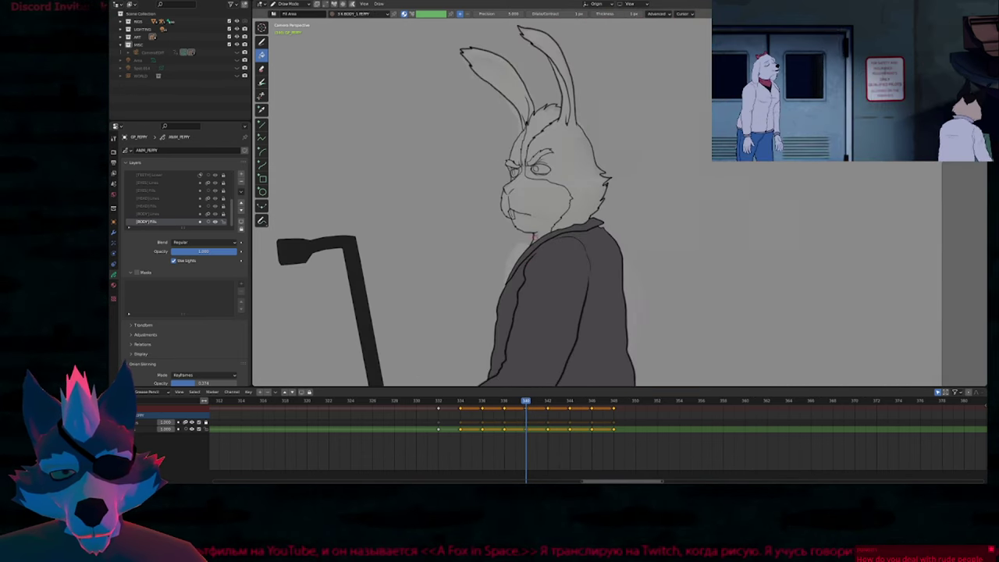
middle_click_drag(534, 237, 538, 327, "shift")
key("u")
left_click(569, 252)
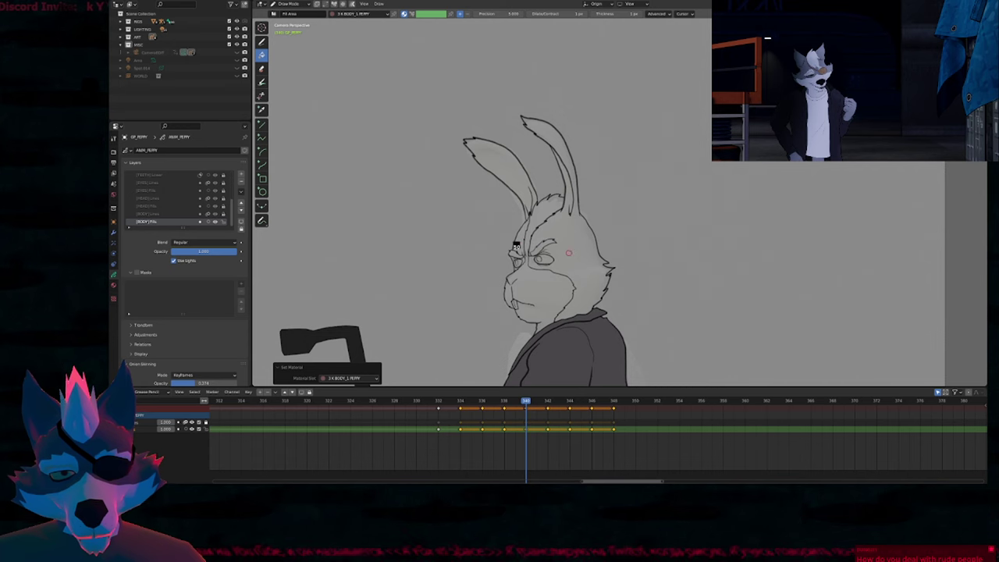
left_click(569, 252)
scroll(519, 234, "up", 2)
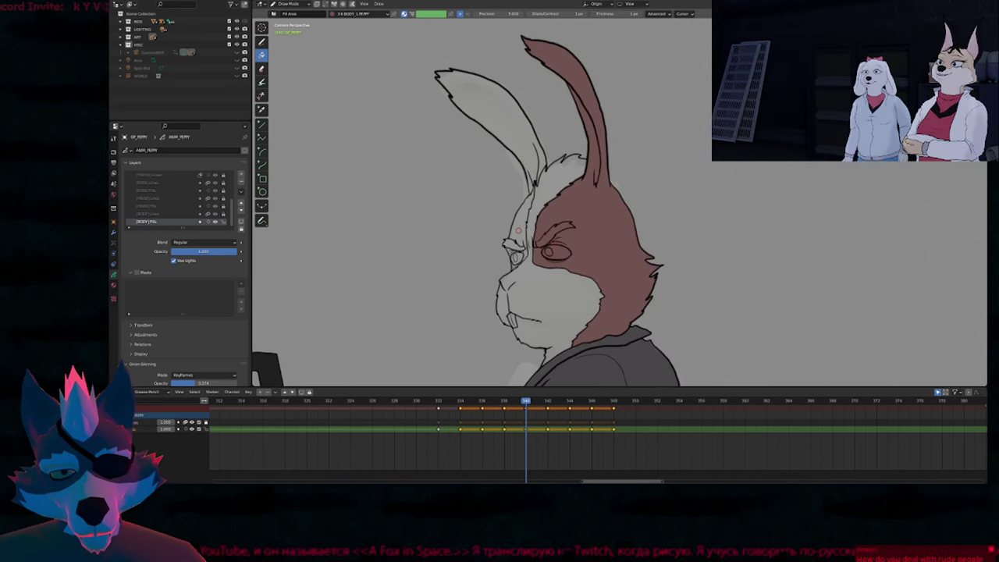
left_click(518, 230)
key("u")
left_click(523, 244)
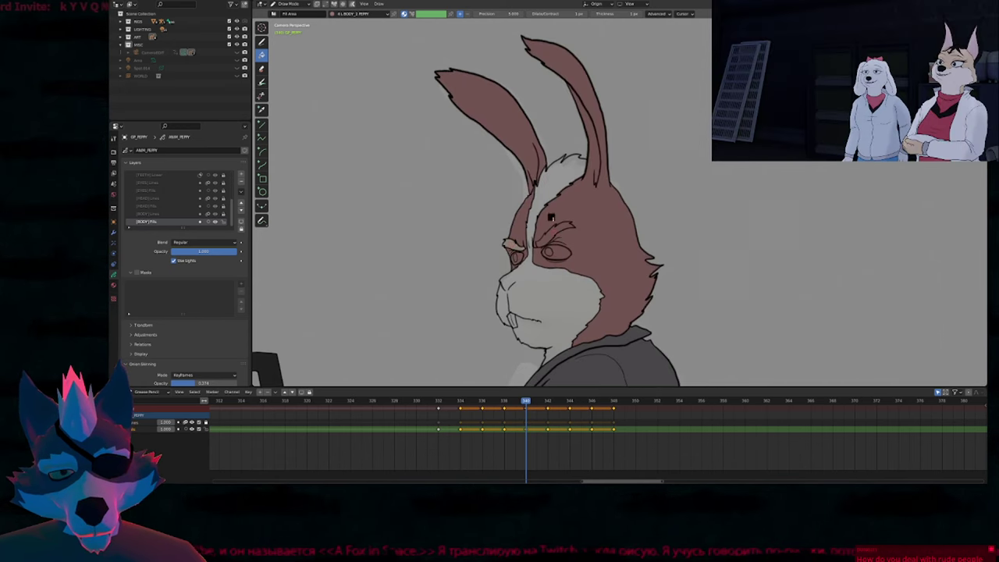
key("u")
left_click(518, 321)
Step: Fill frame 340's tooth white, both eyes pale yellow and the right iris black
key("KP_Multiply")
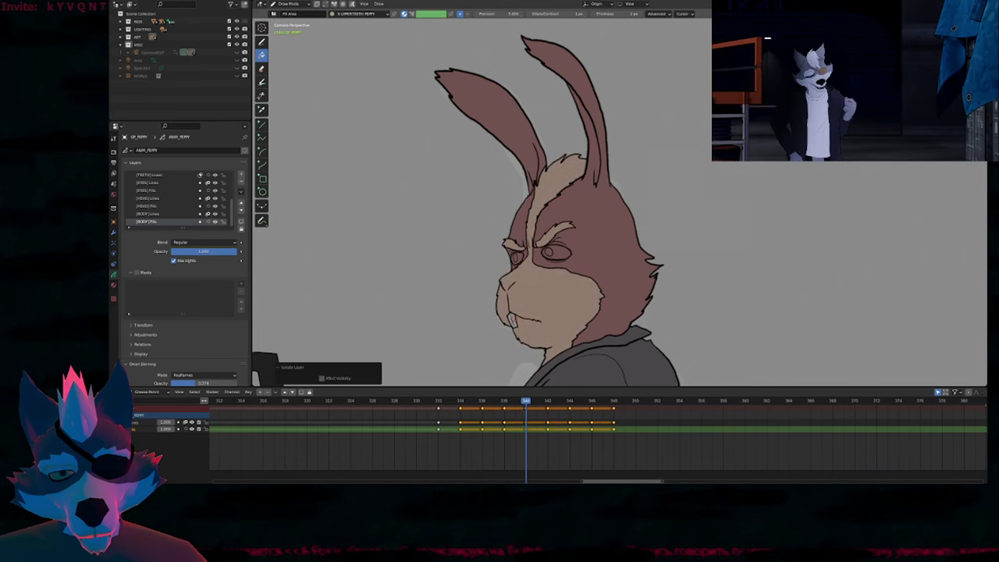
key("u")
key("s")
left_click(513, 320)
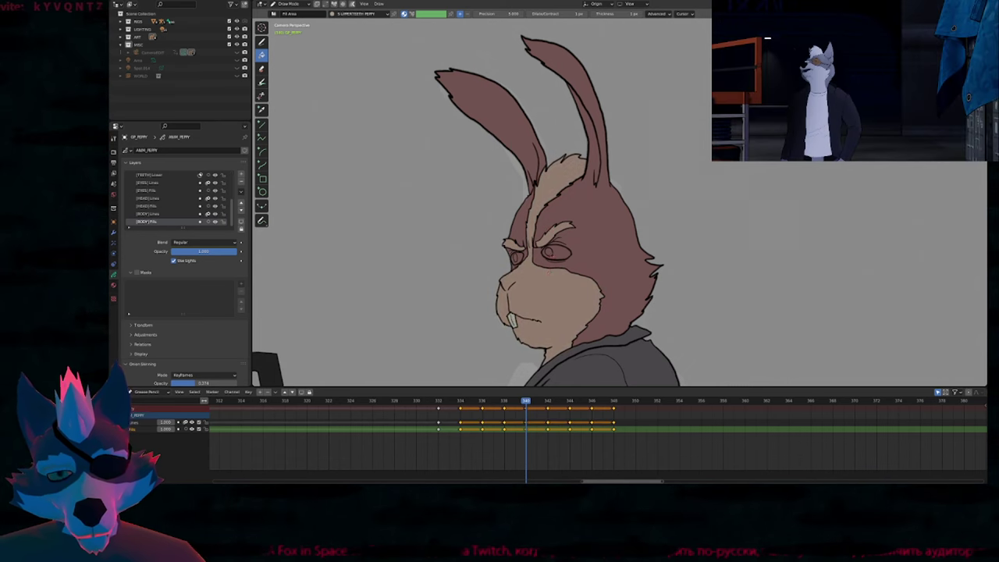
key("u")
key("a")
left_click(556, 253)
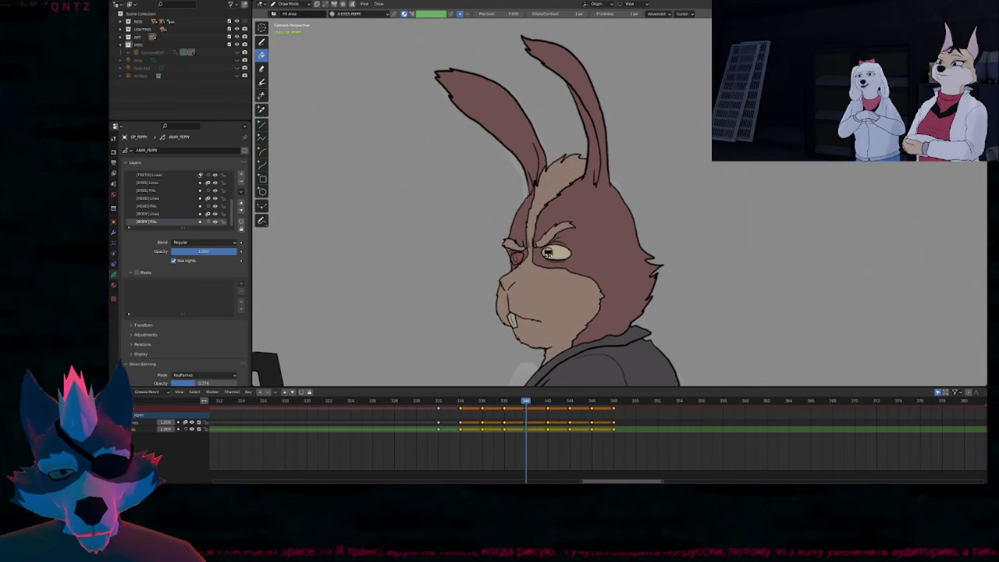
left_click(515, 258)
left_click(549, 252)
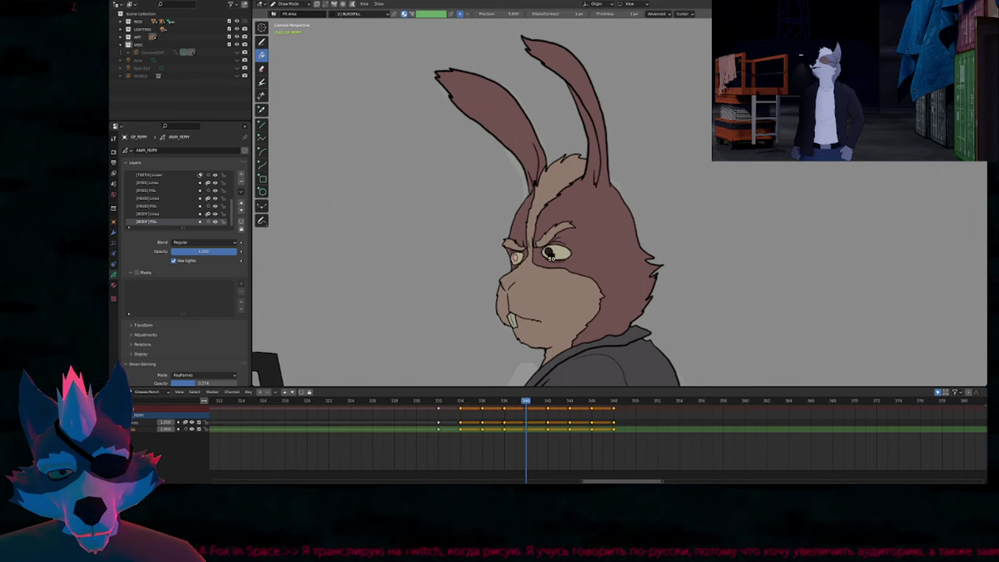
middle_click_drag(551, 273, 596, 240, "ctrl")
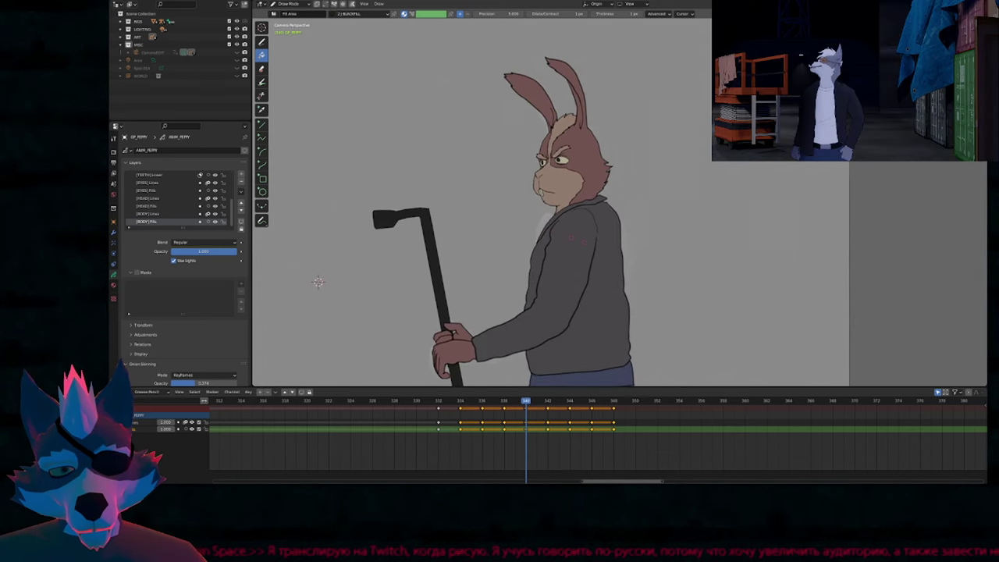
middle_click_drag(317, 282, 320, 367, "shift")
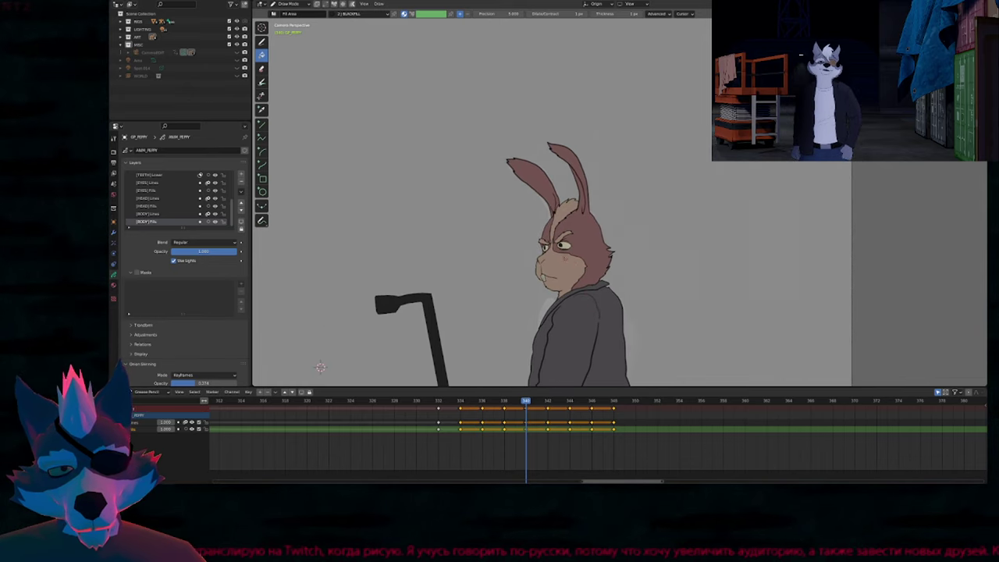
scroll(565, 259, "up", 5)
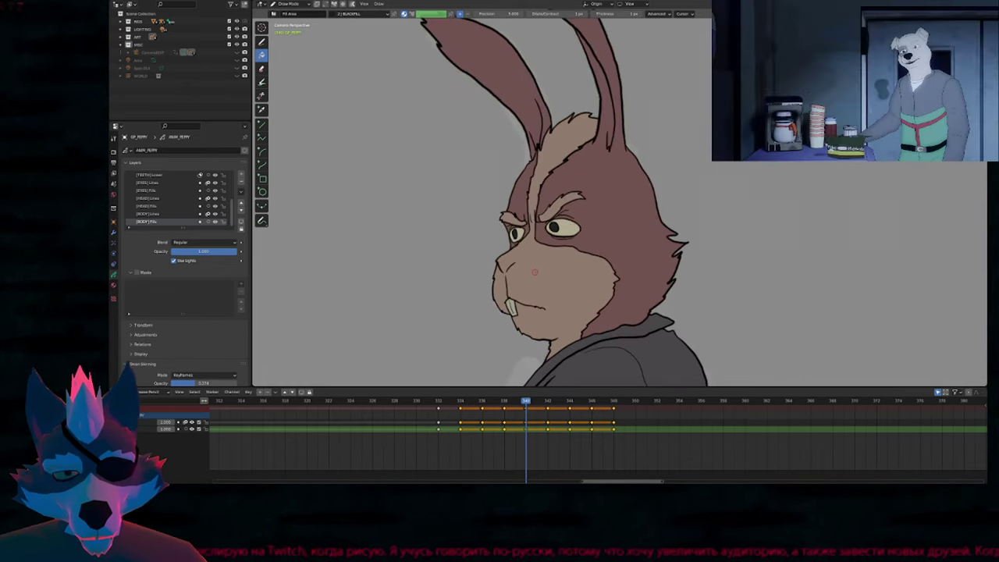
Step: On frame 342, fill both pupils black and both eyes pale yellow
key("Up")
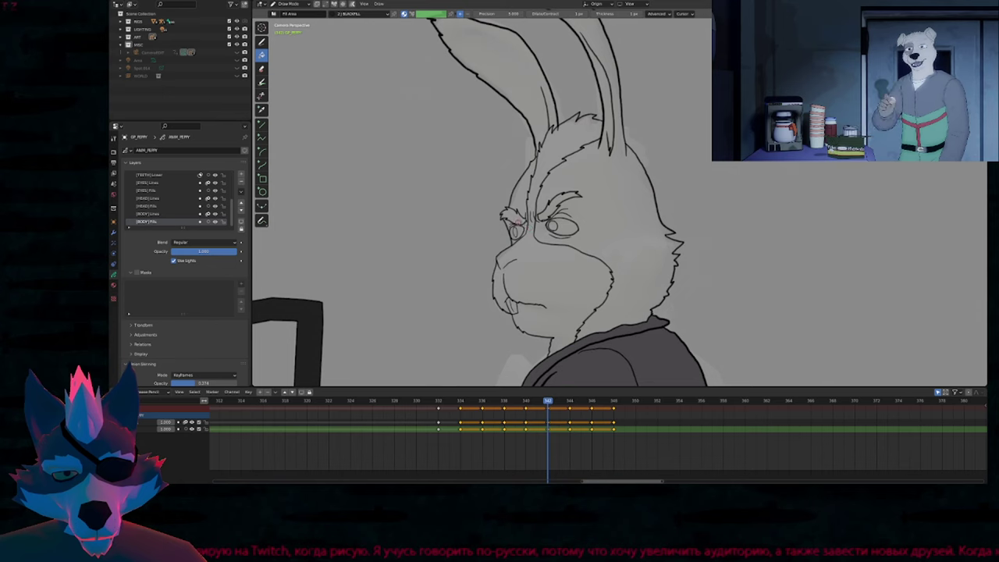
key("u")
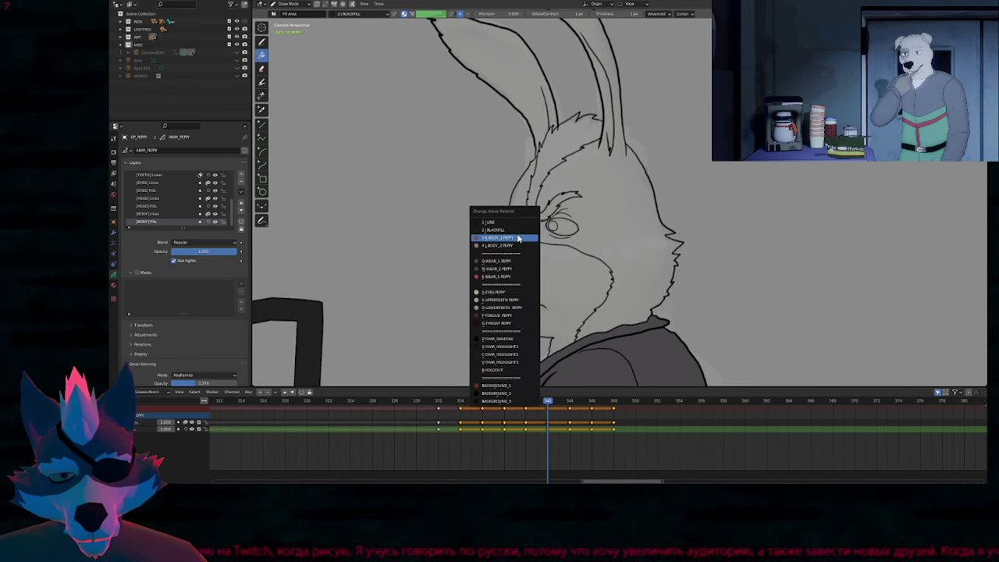
left_click(509, 236)
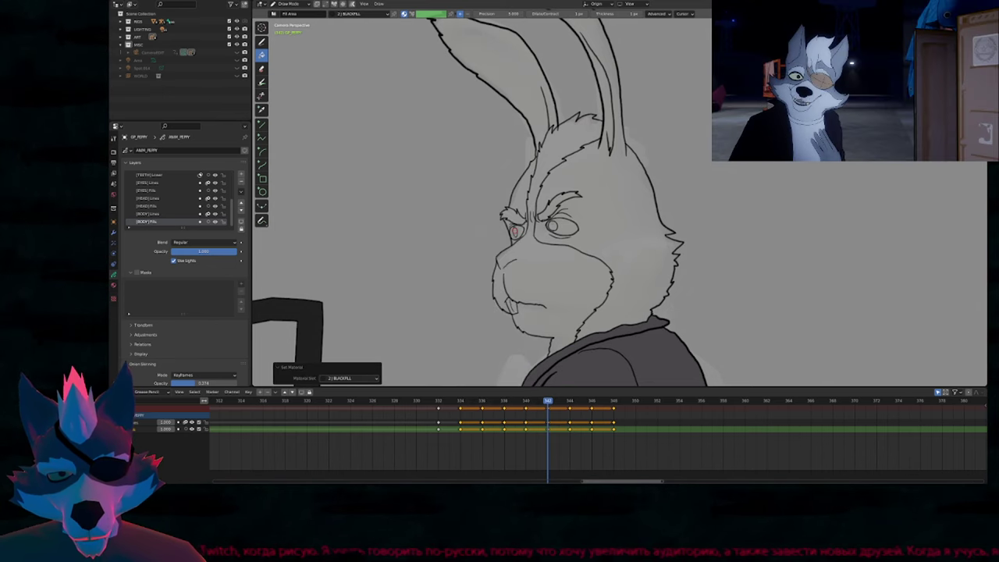
left_click(515, 232)
left_click(553, 227)
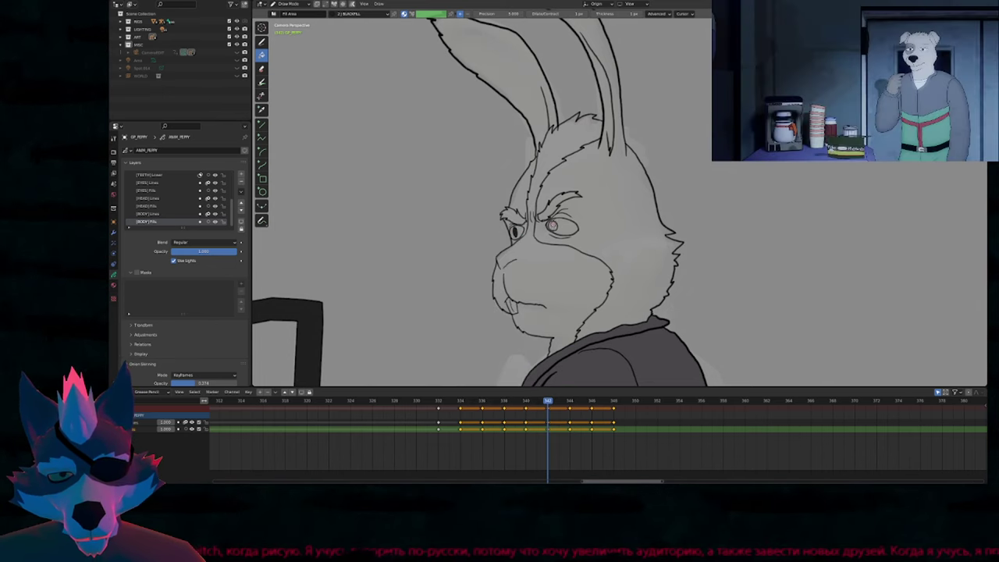
key("u")
left_click(564, 225)
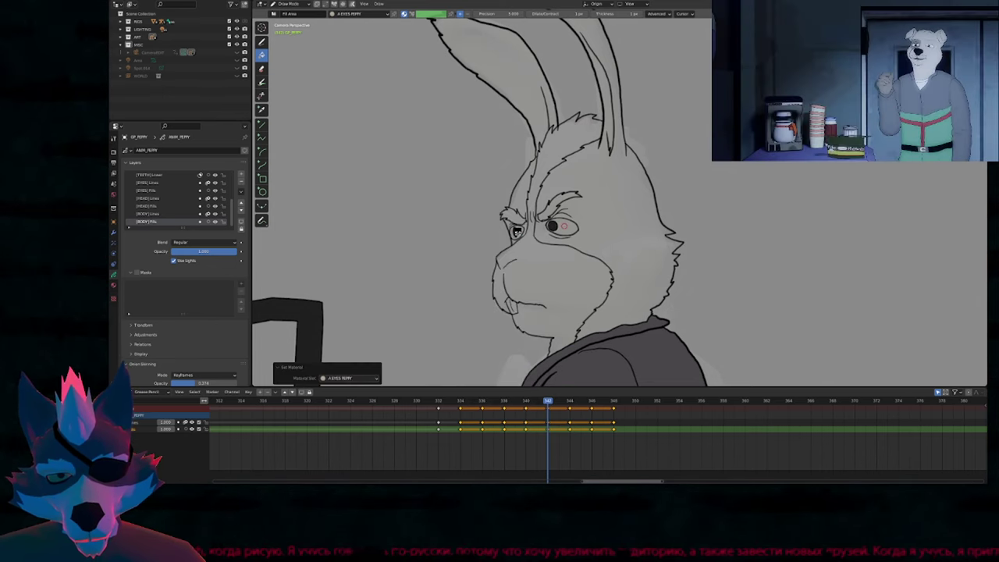
left_click(565, 226)
left_click(517, 231)
Step: Fill frame 342's left eyebrow, tan face and muzzle, and both ears and head sides brown
key("u")
left_click(520, 217)
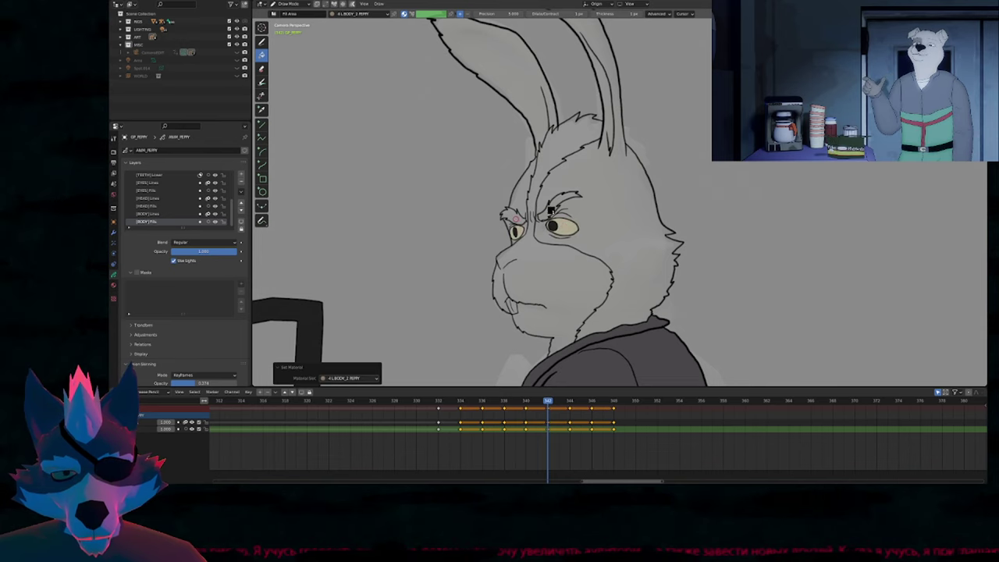
left_click(516, 218)
key("u")
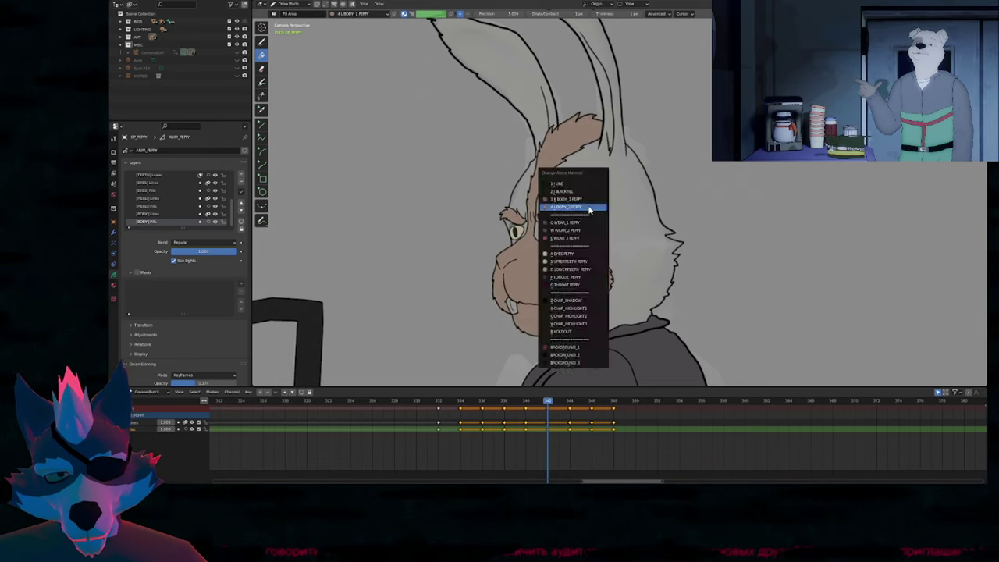
left_click(562, 209)
middle_click_drag(587, 228, 583, 260, "shift")
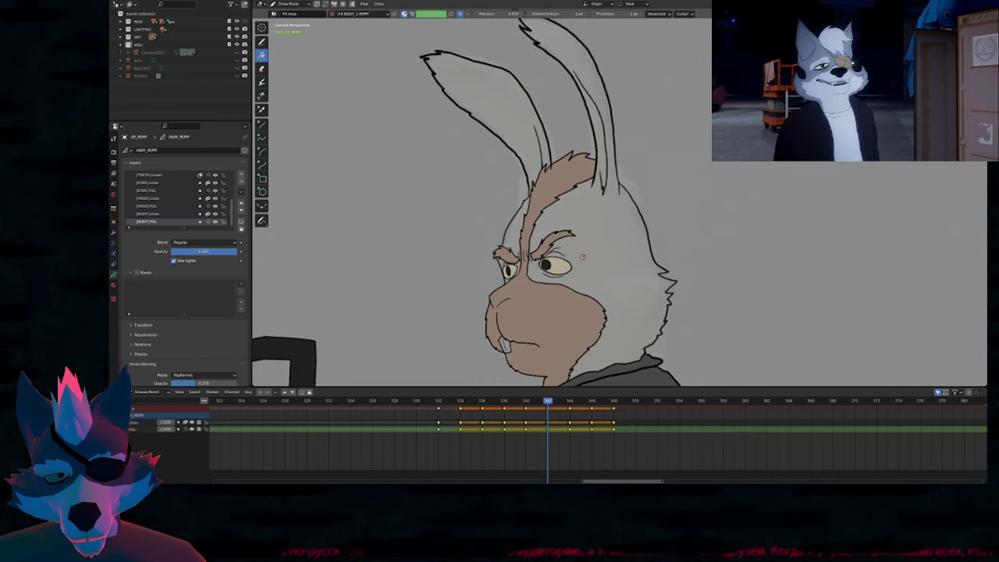
scroll(585, 256, "down", 2)
left_click(589, 247)
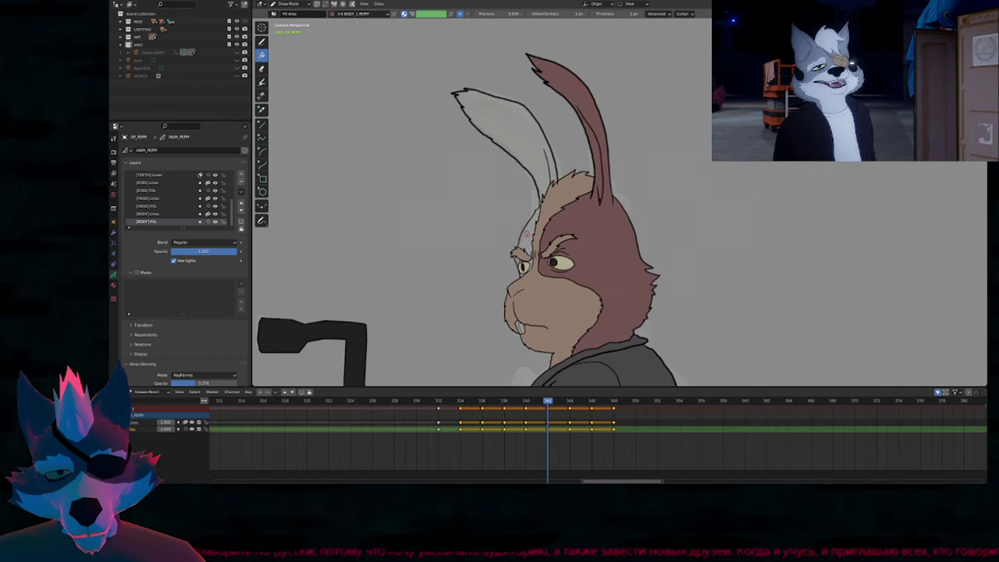
left_click(542, 247)
key("u")
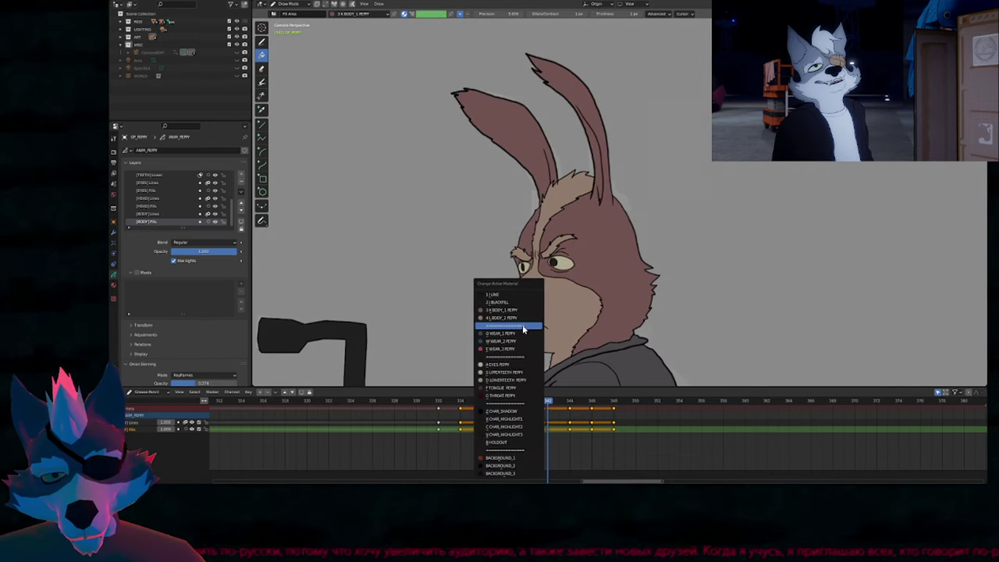
left_click(515, 327)
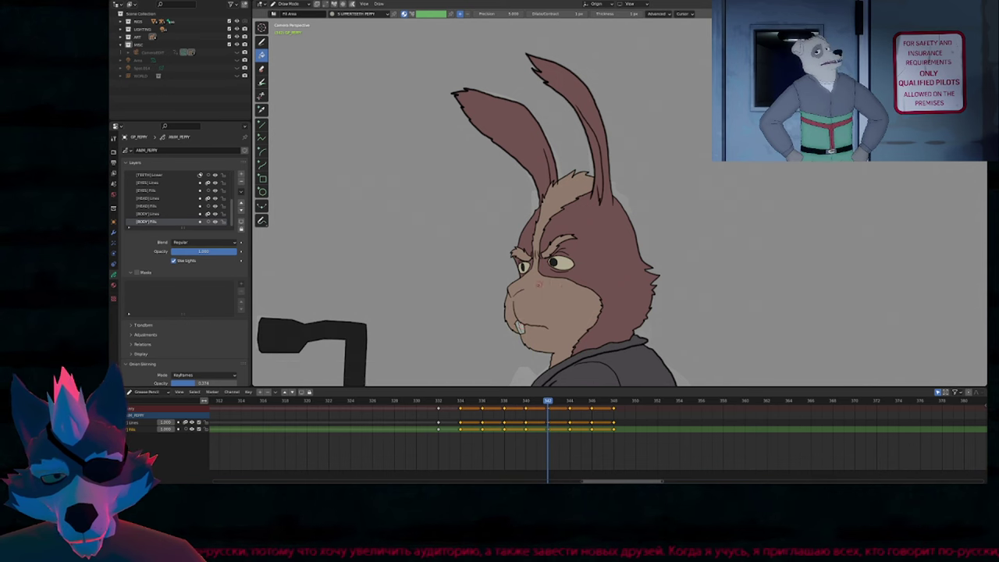
scroll(567, 292, "up", 5)
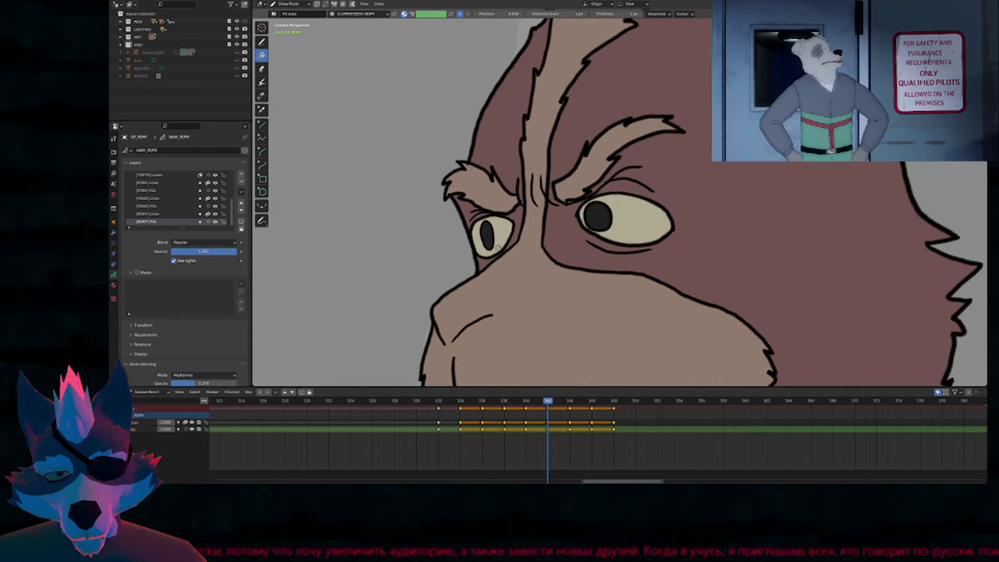
Step: Switch to the Draw pencil on the [BODY] Lines layer and zoom out to see the whole rabbit
key("1")
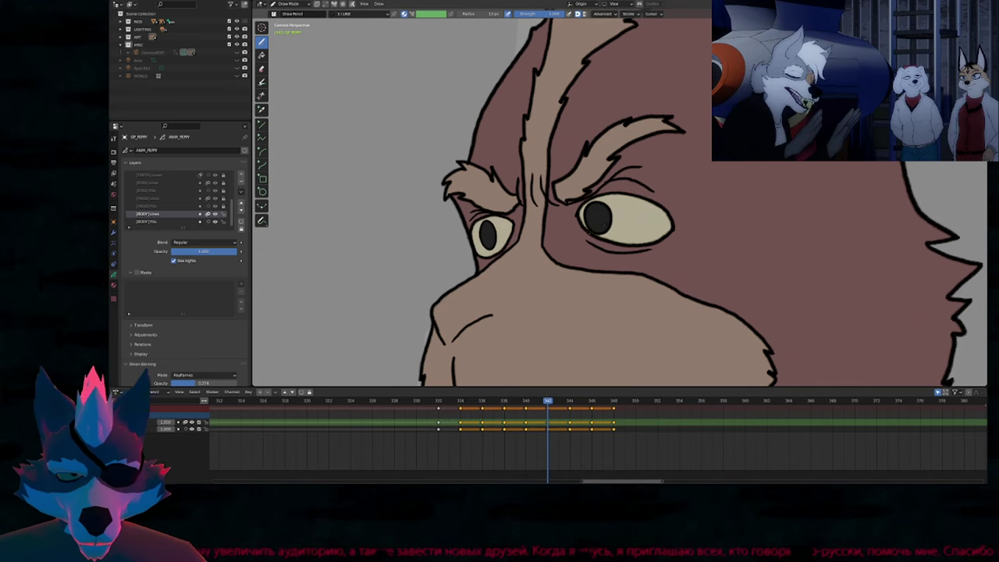
scroll(590, 231, "down", 6)
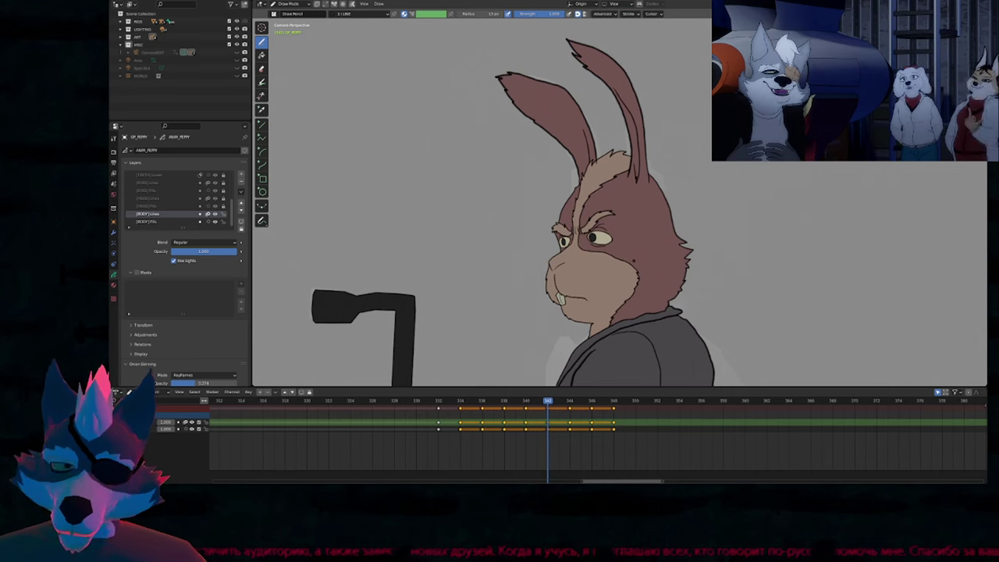
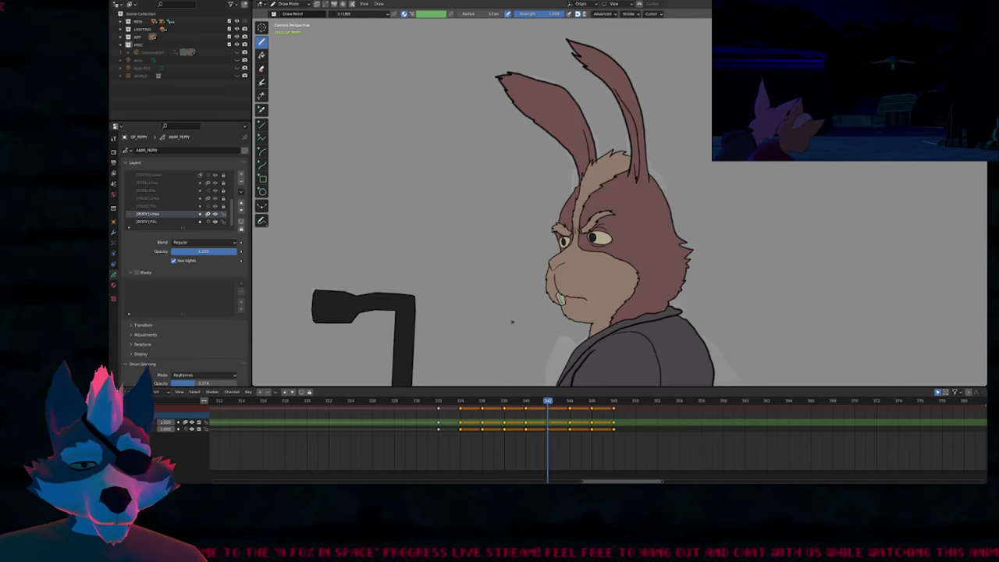
Step: Pan and zoom around the rabbit's body, crowbar hand and ears, undoing a stray test stroke
middle_click_drag(524, 364, 482, 237, "shift")
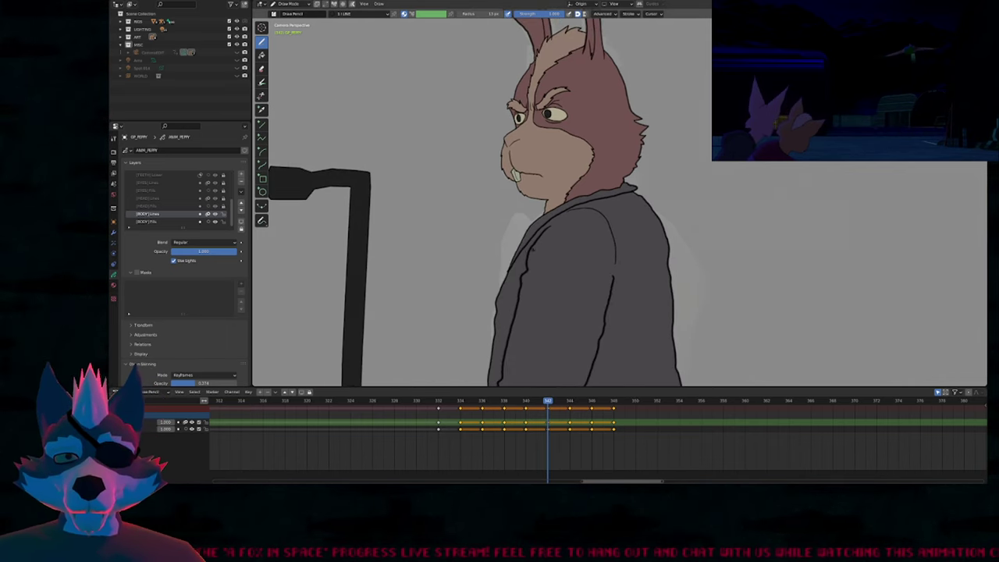
middle_click_drag(518, 295, 558, 272, "shift")
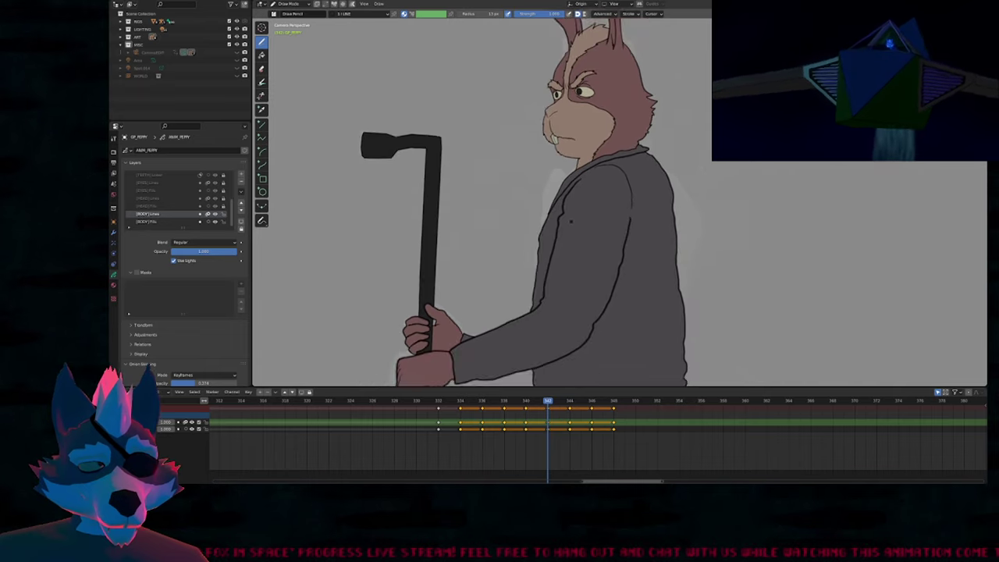
mouse_move(570, 223)
middle_mouse_down("shift")
mouse_move(578, 255)
mouse_move(577, 223)
mouse_move(571, 236)
middle_mouse_up("shift")
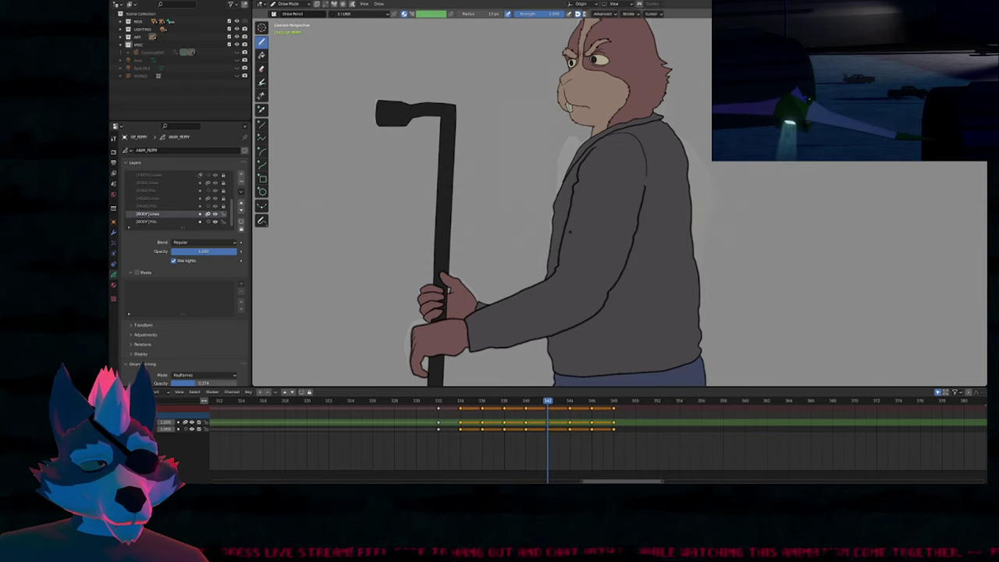
left_click_drag(615, 241, 428, 244)
key("ctrl+z")
middle_click_drag(554, 147, 551, 275, "shift")
Step: Compare coloured frame 342 with neighbouring drawings like 344, then play back the animation
key("Up")
key("Up")
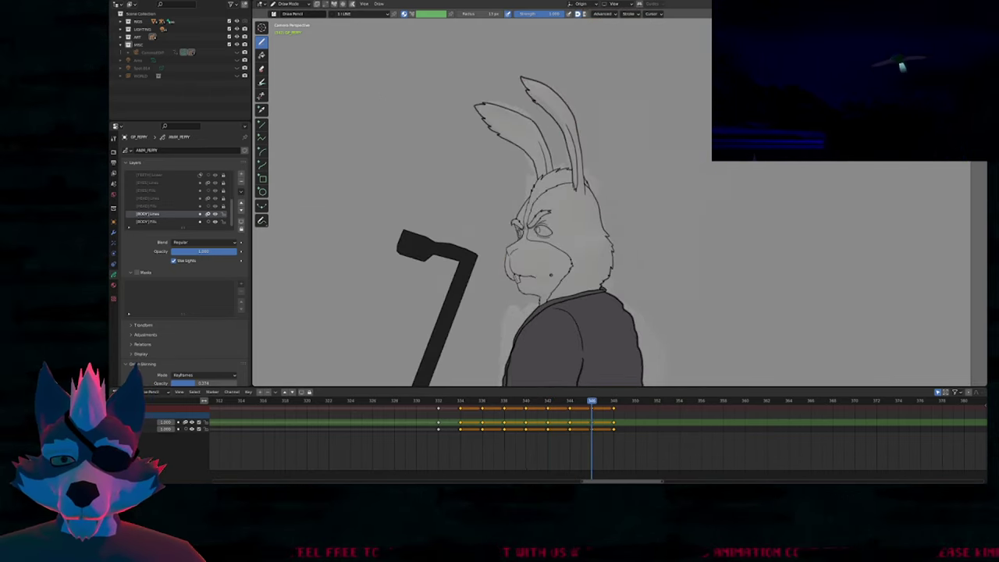
key("Down")
key("Down")
key("Down")
key("Up")
key("Up")
key("Down")
scroll(550, 232, "up", 9)
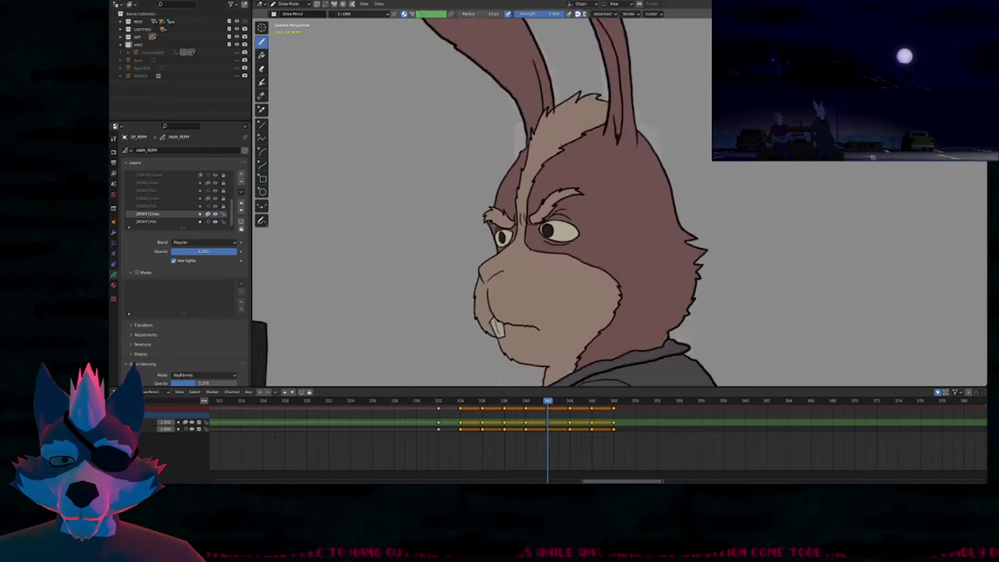
left_click_drag(568, 227, 584, 241)
key("ctrl+z")
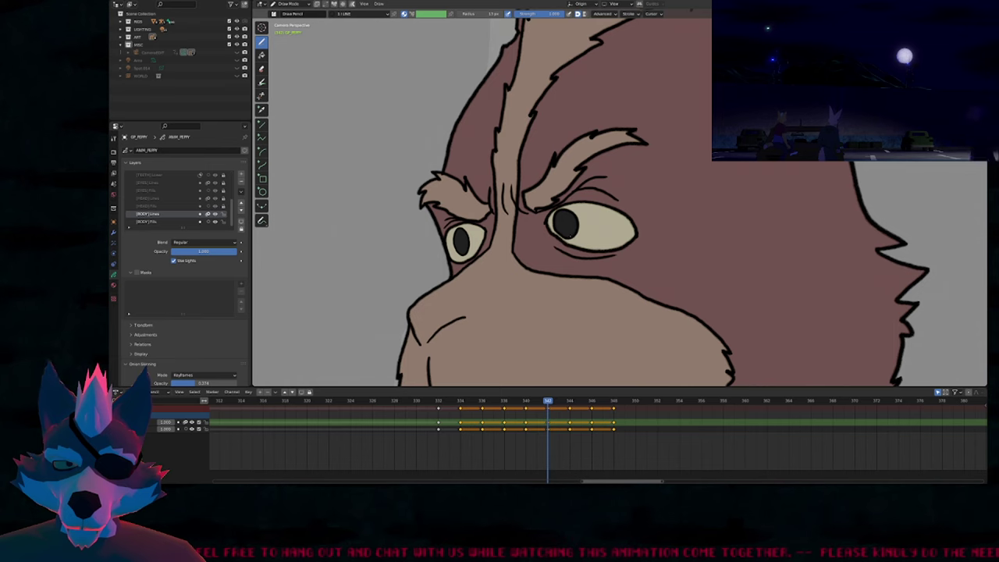
key("space")
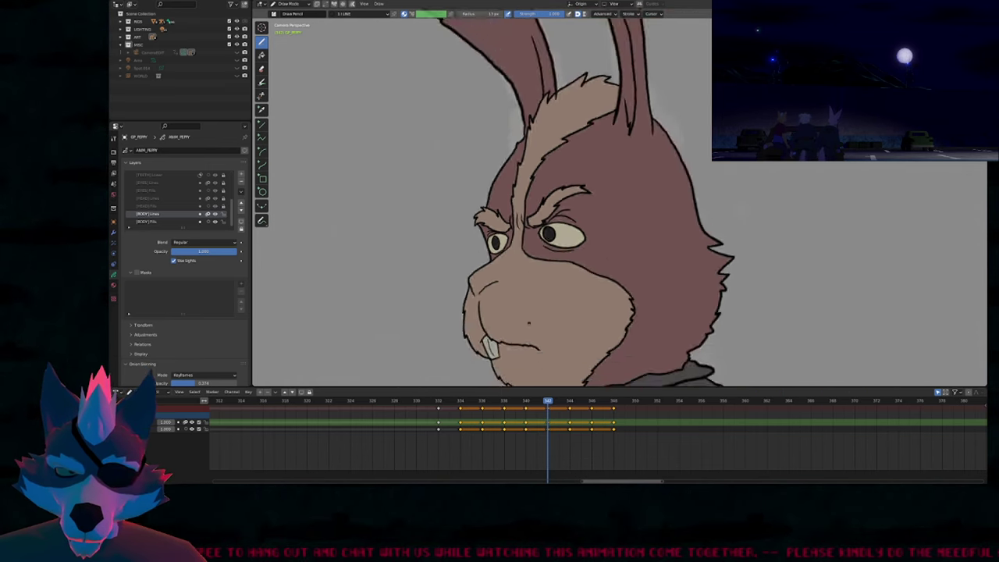
Step: On frame 344's BODY Fills layer, fill both ears, head and forehead with the brown body colour
key("2")
key("Page_Down")
key("u")
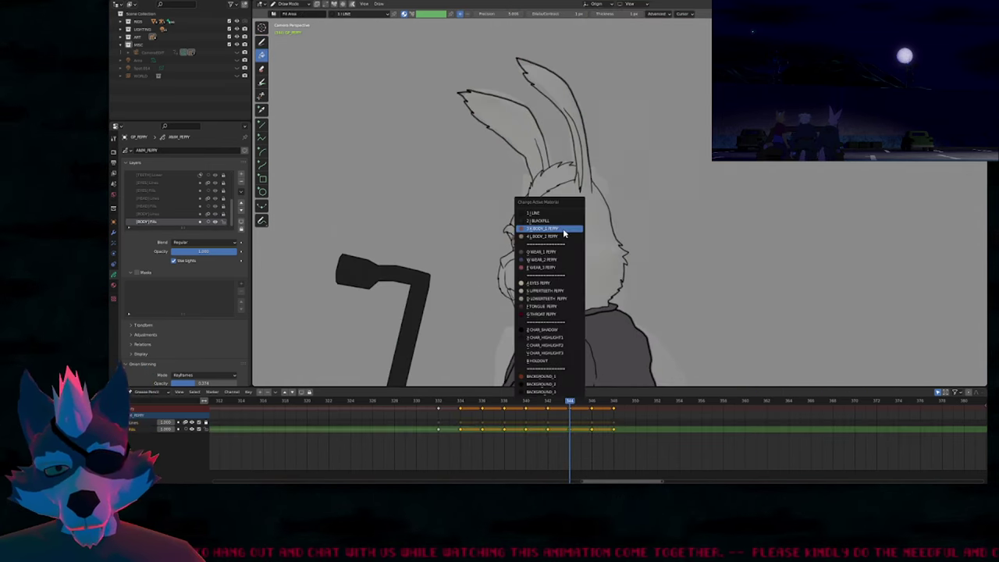
left_click(565, 231)
left_click(573, 213)
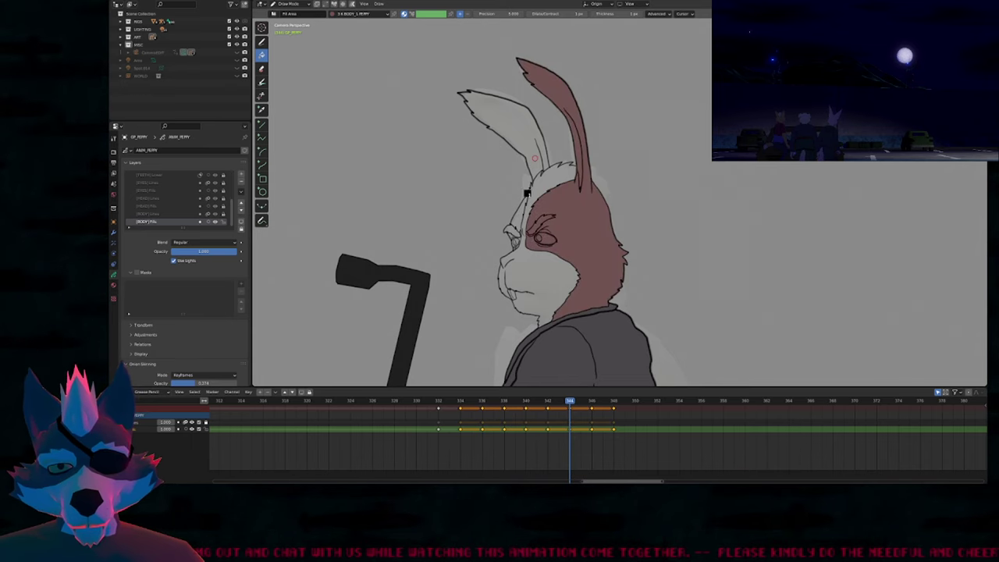
left_click(531, 180)
scroll(522, 194, "up", 3)
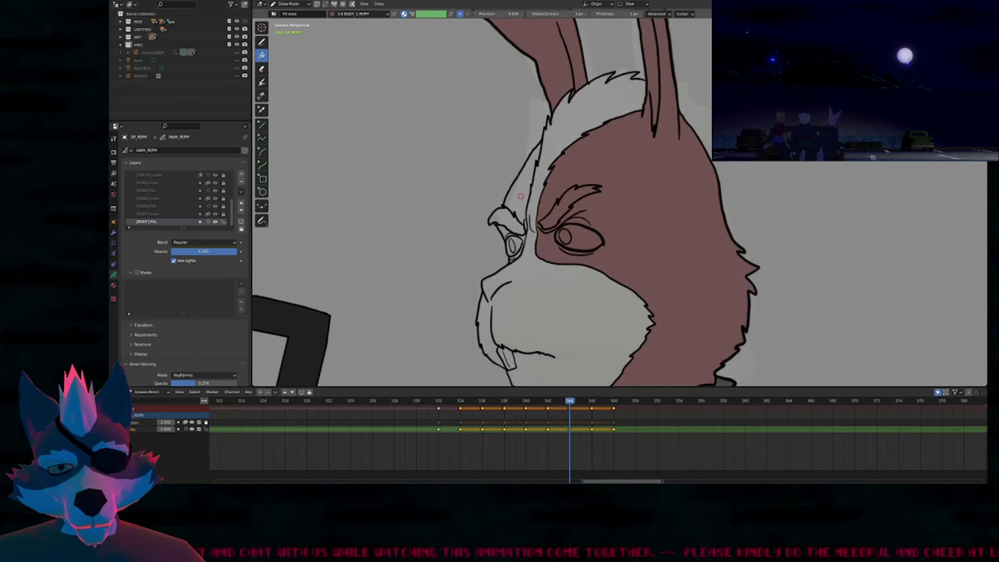
left_click(521, 196)
scroll(492, 226, "down", 3)
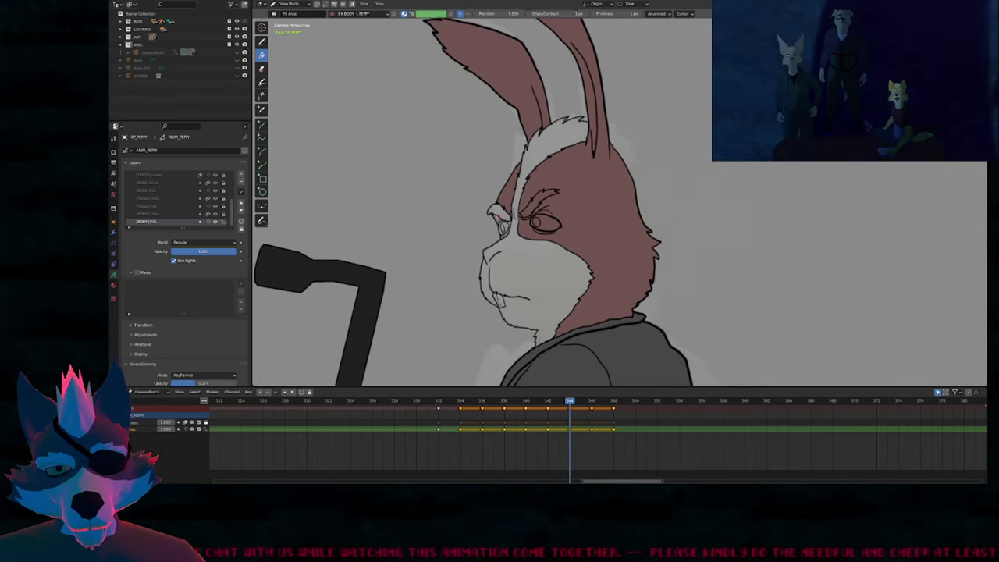
Step: Fill frame 344's eyes cream, the pupil black, and the eyebrow and muzzle tan
key("u")
left_click(509, 221)
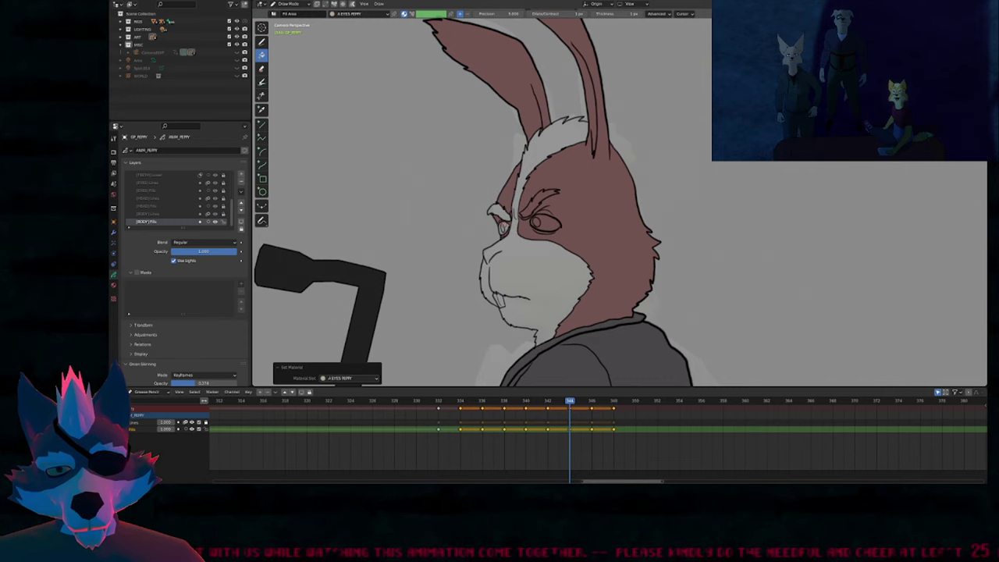
left_click(504, 228)
left_click(550, 224)
key("u")
left_click(537, 223)
left_click(505, 226)
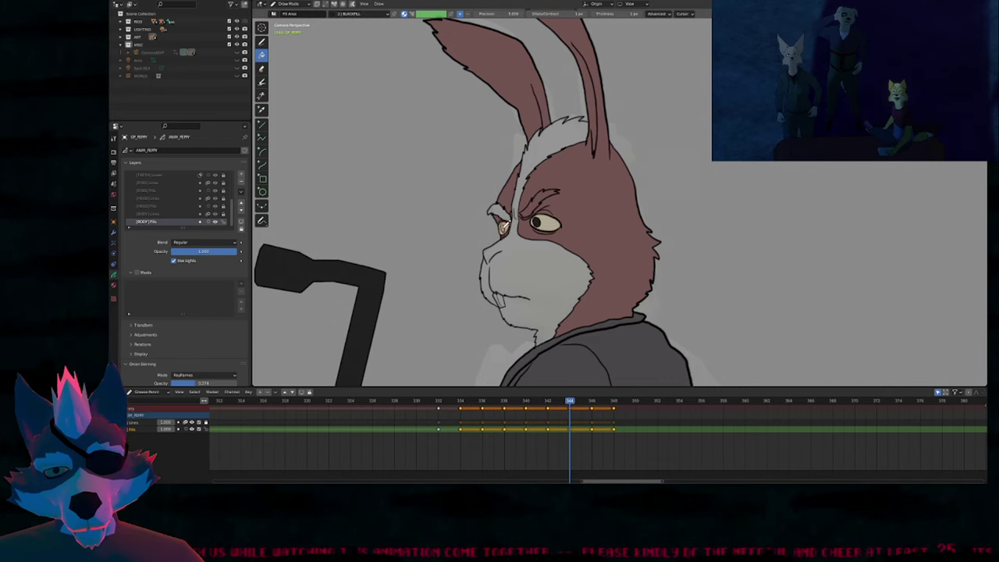
key("u")
left_click(532, 206)
left_click(534, 206)
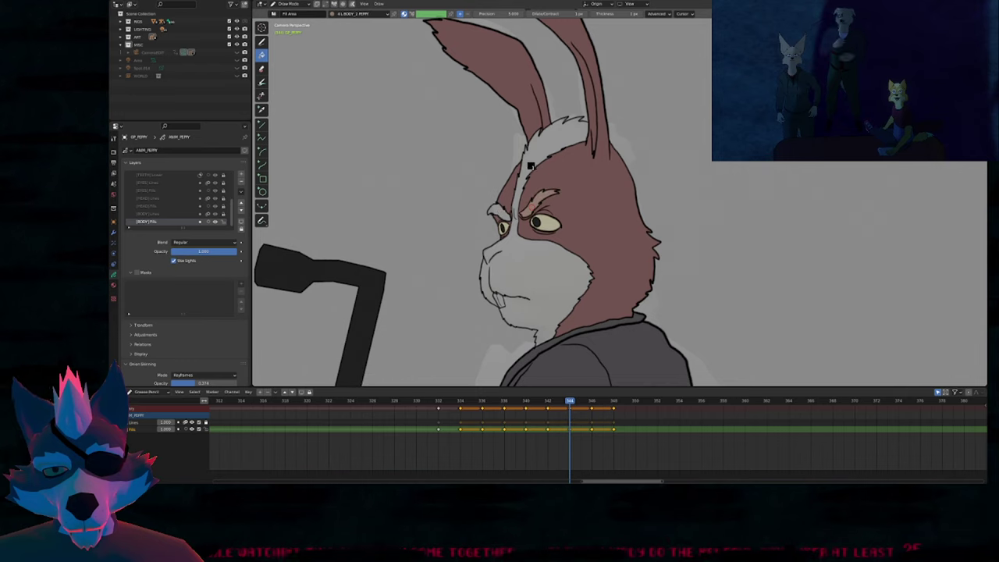
left_click(502, 269)
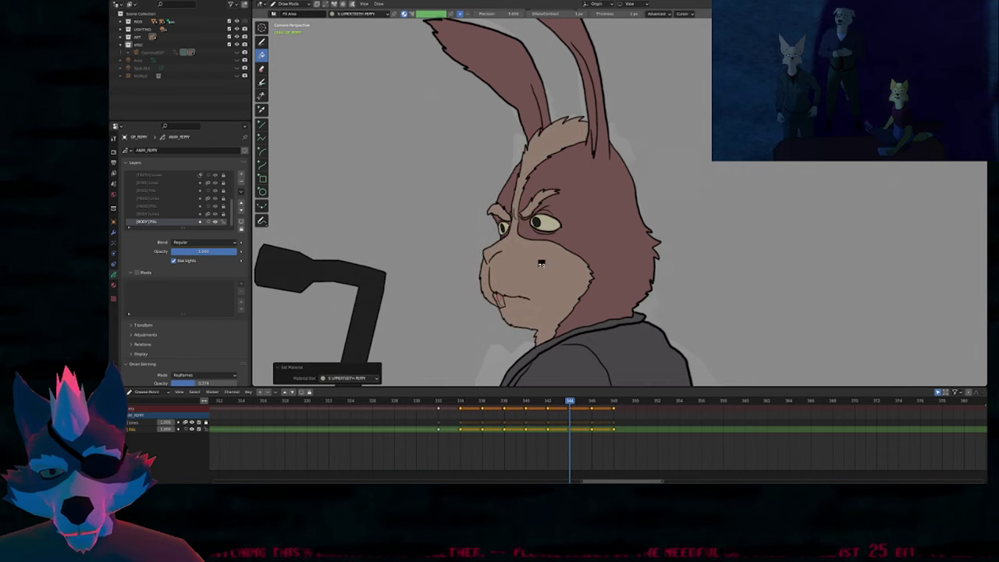
scroll(541, 263, "down", 5)
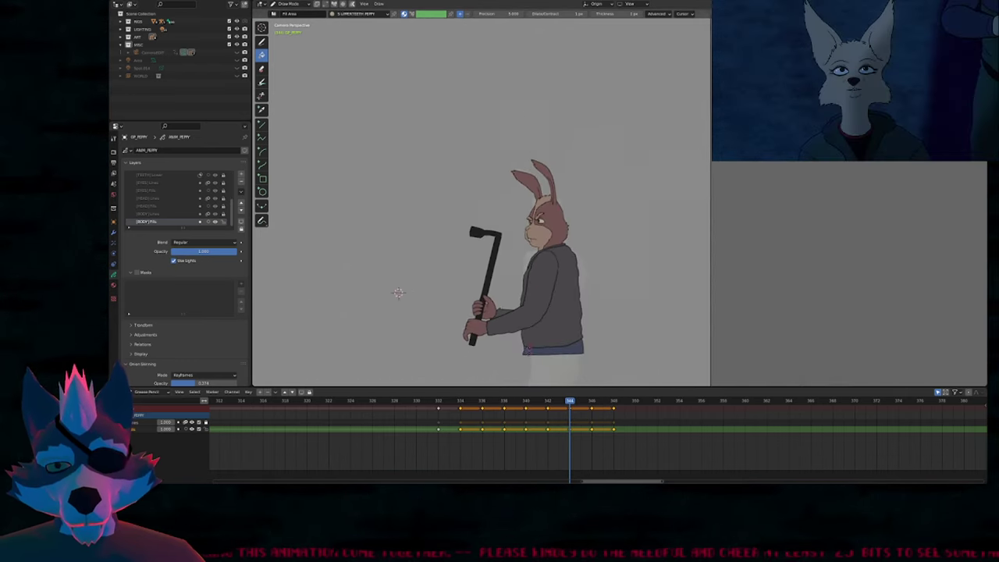
scroll(399, 293, "up", 5)
Step: On frame 346, fill the head and both ears reddish-brown
key("Up")
left_click(575, 202)
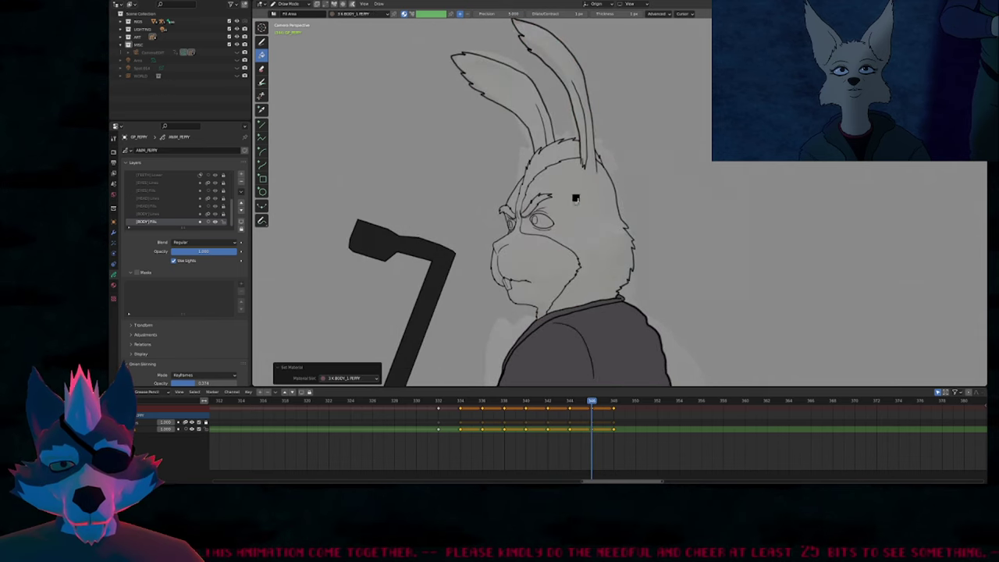
left_click(576, 203)
middle_click_drag(576, 203, 583, 217, "shift")
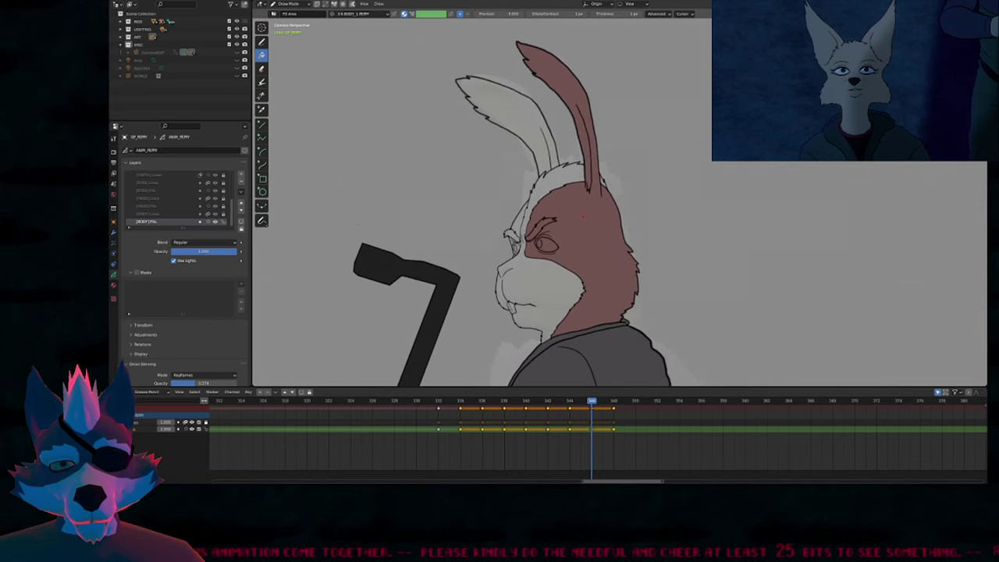
left_click(541, 152)
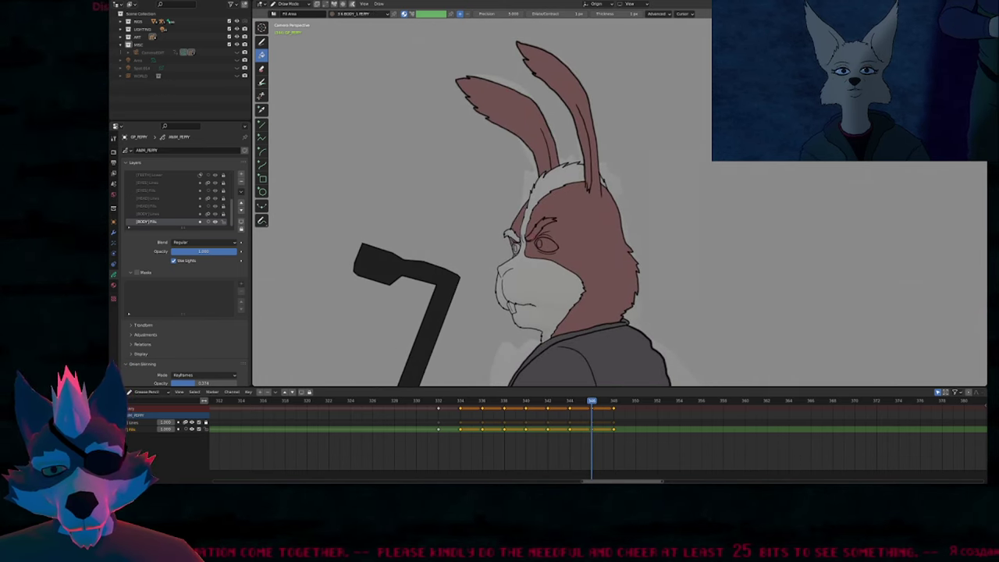
scroll(510, 273, "up", 4)
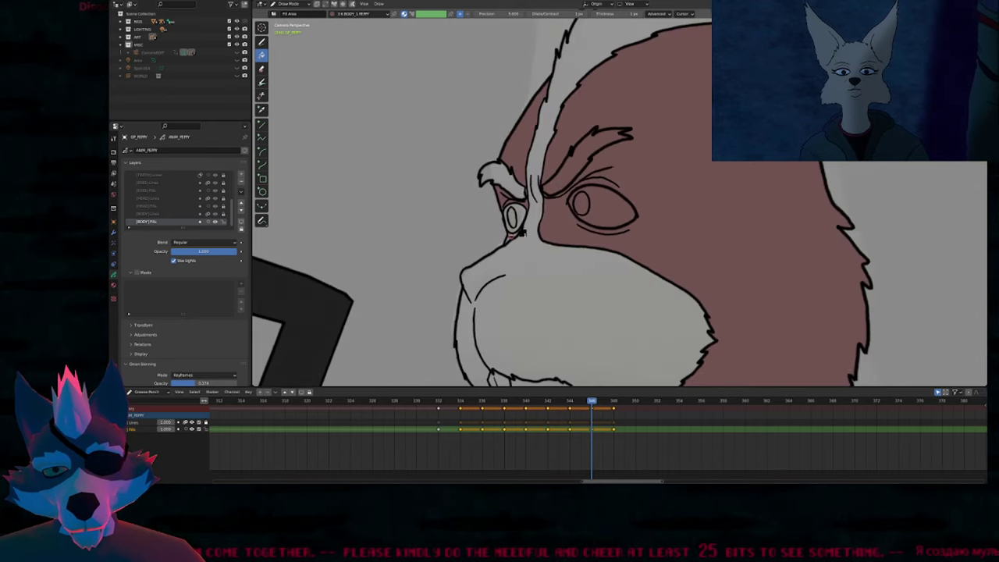
scroll(539, 217, "down", 4)
Step: Fill frame 346's eye pale yellow, the iris dark and the face fur tan, then advance to frame 348
key("u")
left_click(532, 211)
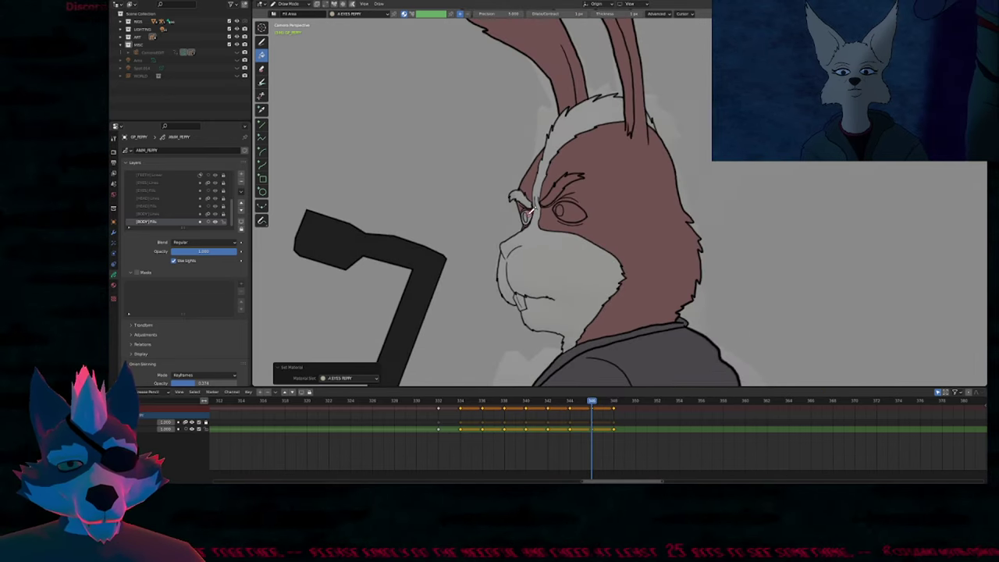
left_click(572, 212)
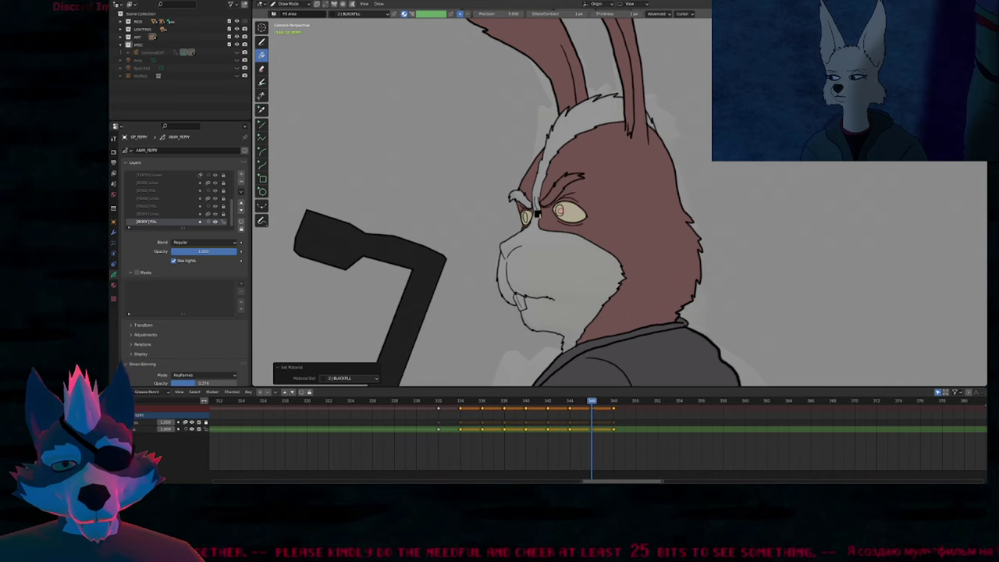
left_click(559, 211)
scroll(541, 254, "down", 2)
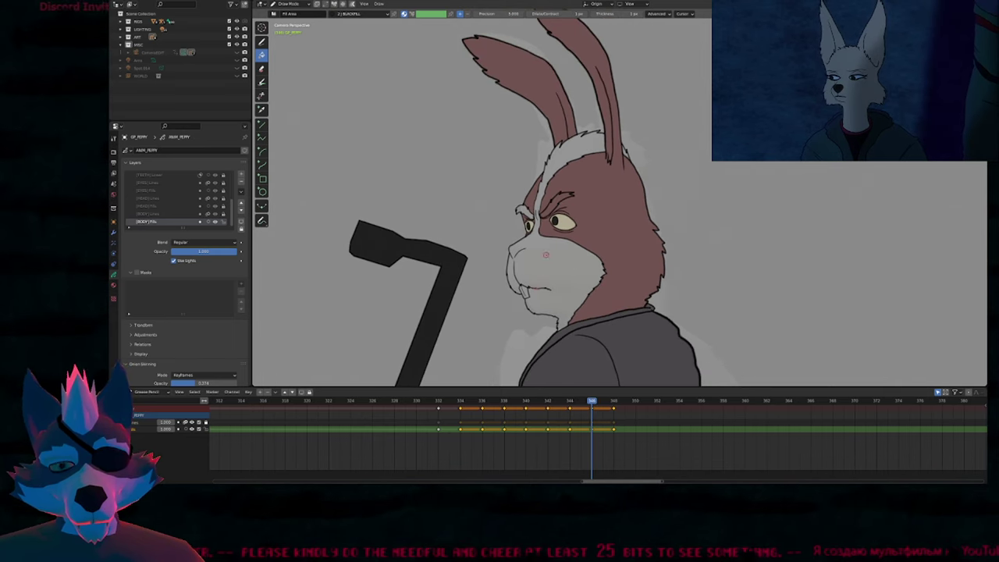
key("u")
left_click(546, 255)
left_click(528, 211)
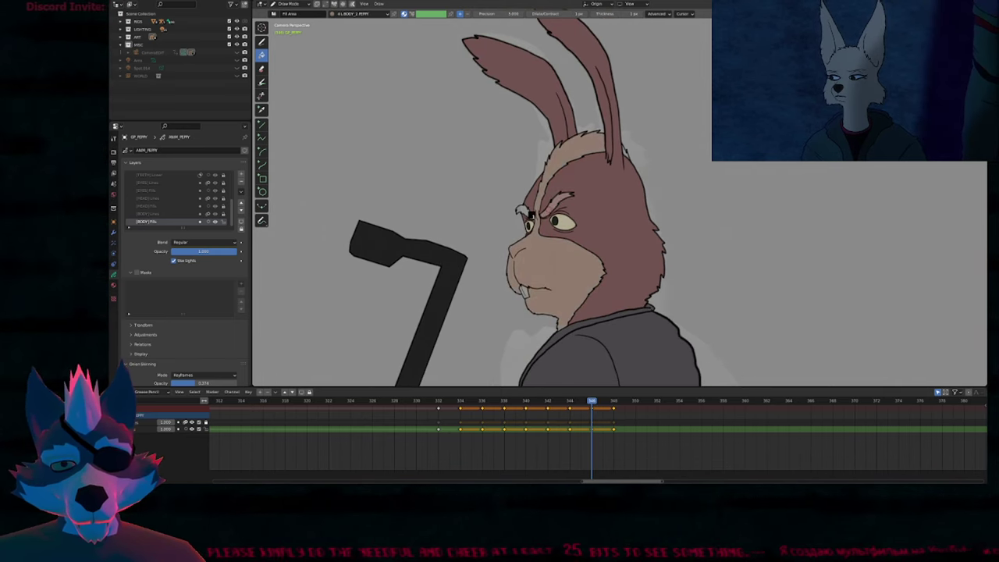
key("u")
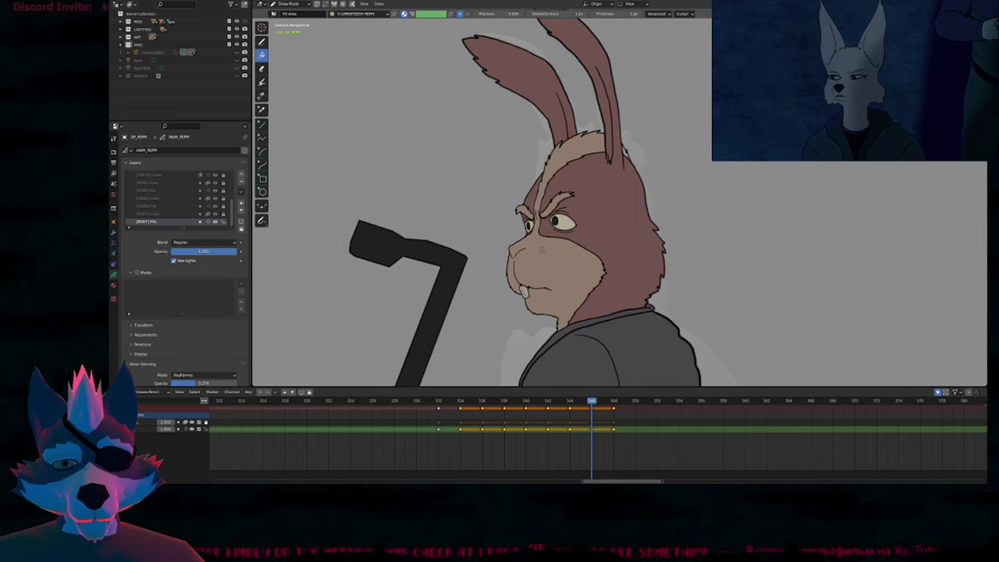
scroll(545, 256, "down", 3)
scroll(542, 256, "up", 4)
key("Up")
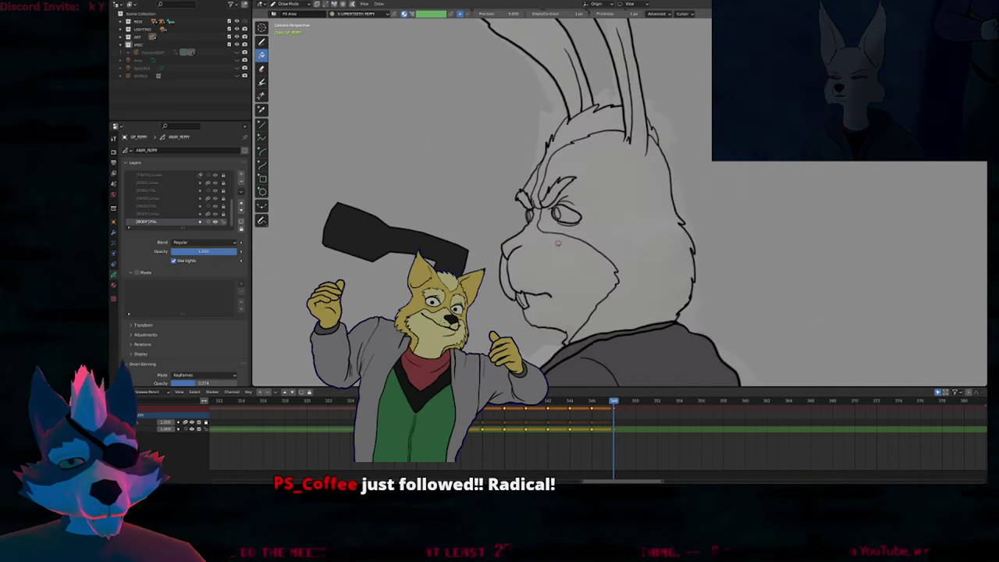
Step: Fill the head, body and other ear reddish-brown with BODY_2 PEPPY, plus the forehead gap and tan muzzle
scroll(542, 256, "down", 2)
middle_click_drag(542, 256, 535, 282, "shift")
key("u")
left_click(582, 248)
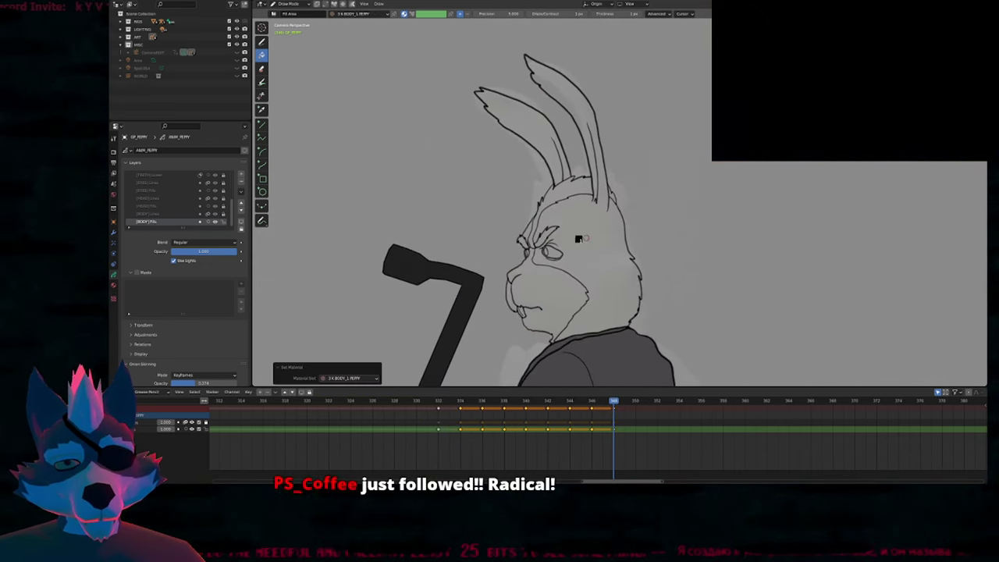
left_click(581, 248)
left_click(555, 165)
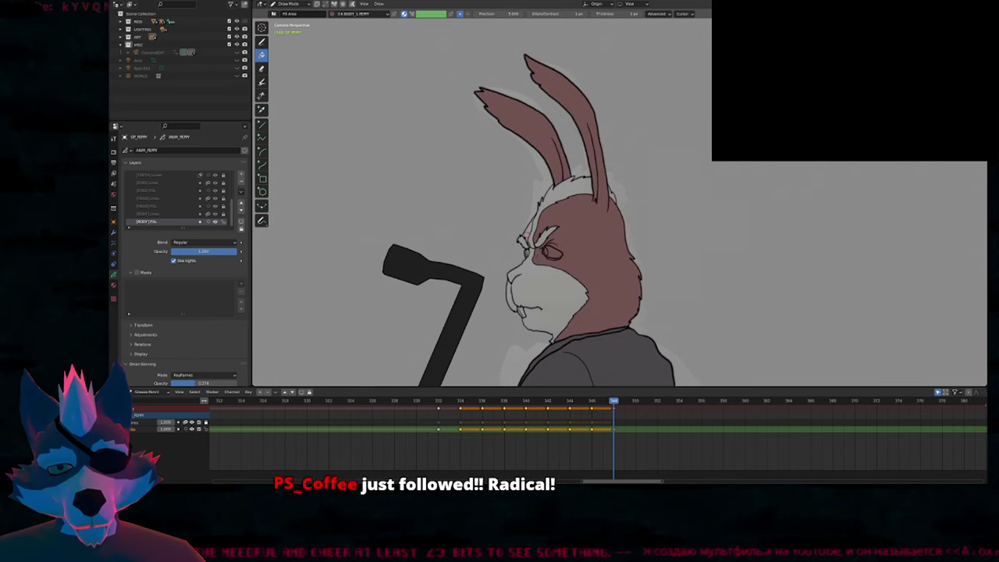
left_click(527, 234)
scroll(530, 254, "up", 8)
scroll(530, 242, "down", 3)
scroll(528, 239, "up", 3)
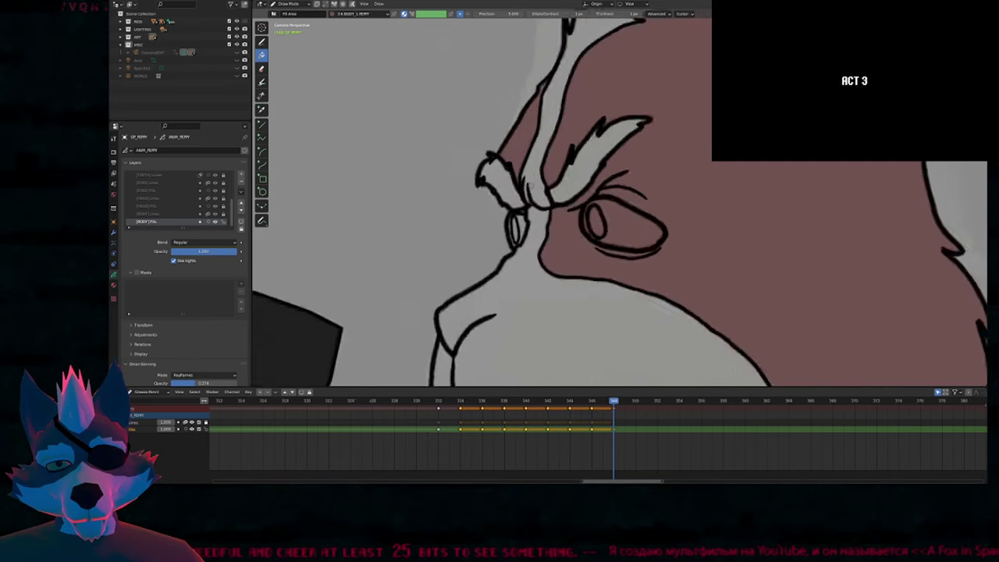
scroll(523, 187, "up", 2)
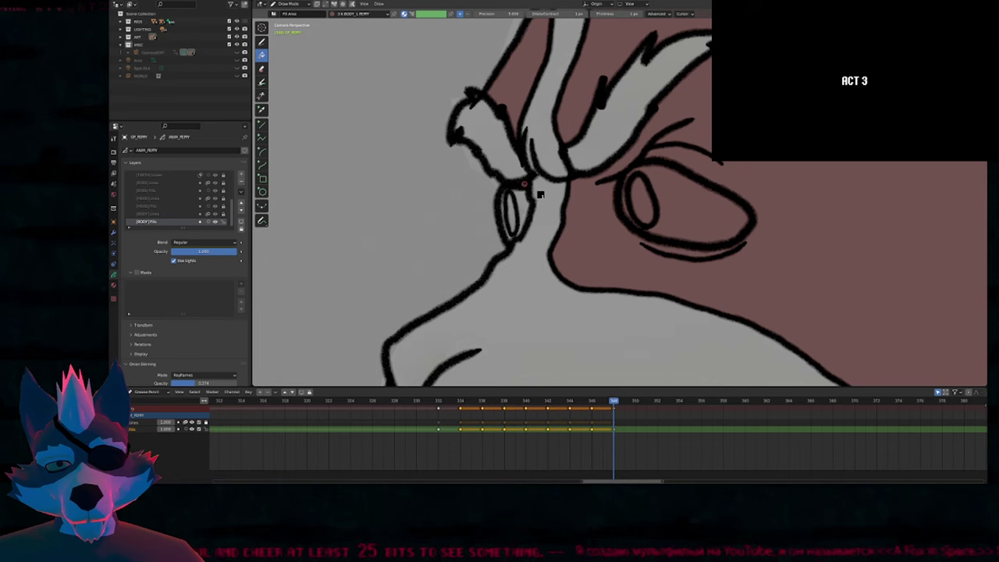
scroll(538, 201, "down", 6)
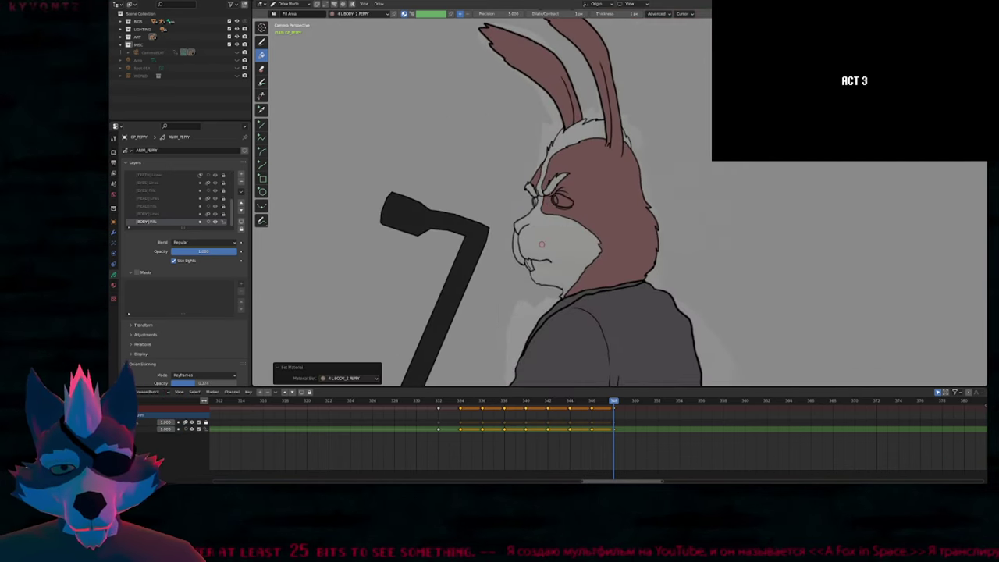
left_click(542, 244)
Step: Fill the eye cream with EYES PEPPY and the pupil black with BLACKFILL
key("u")
left_click(563, 203)
left_click(558, 202)
scroll(539, 207, "up", 2)
scroll(532, 197, "up", 4)
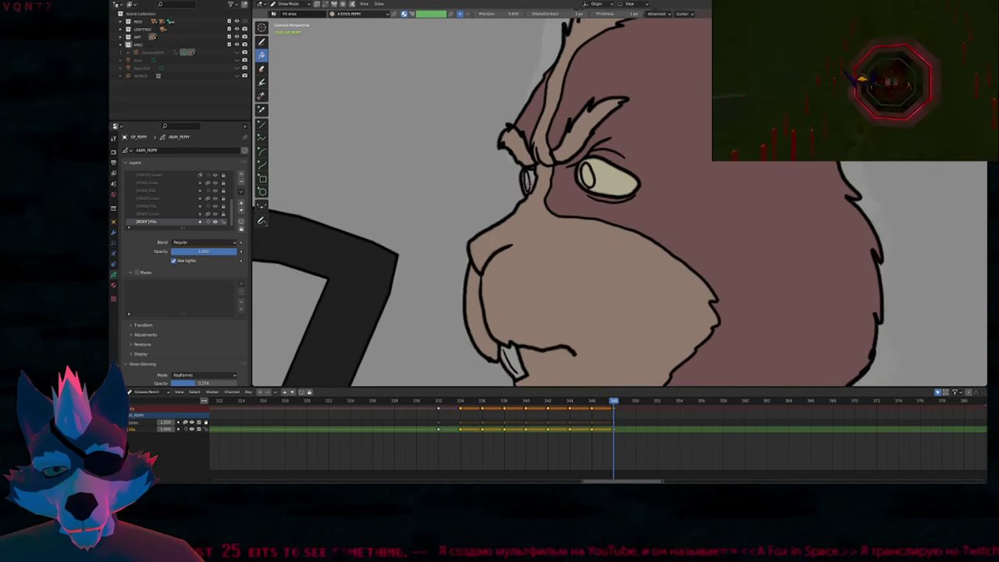
key("u")
left_click(528, 182)
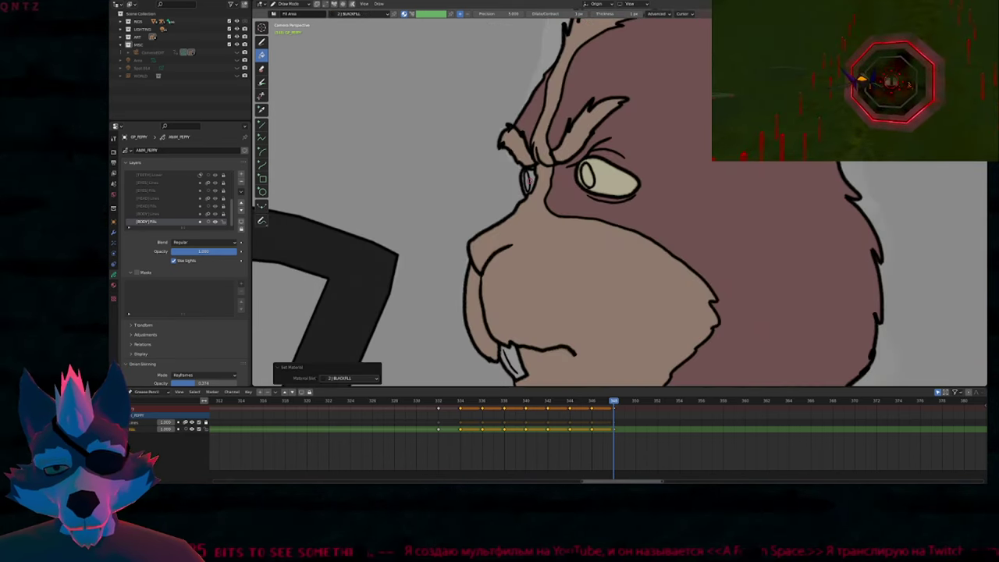
scroll(535, 186, "down", 6)
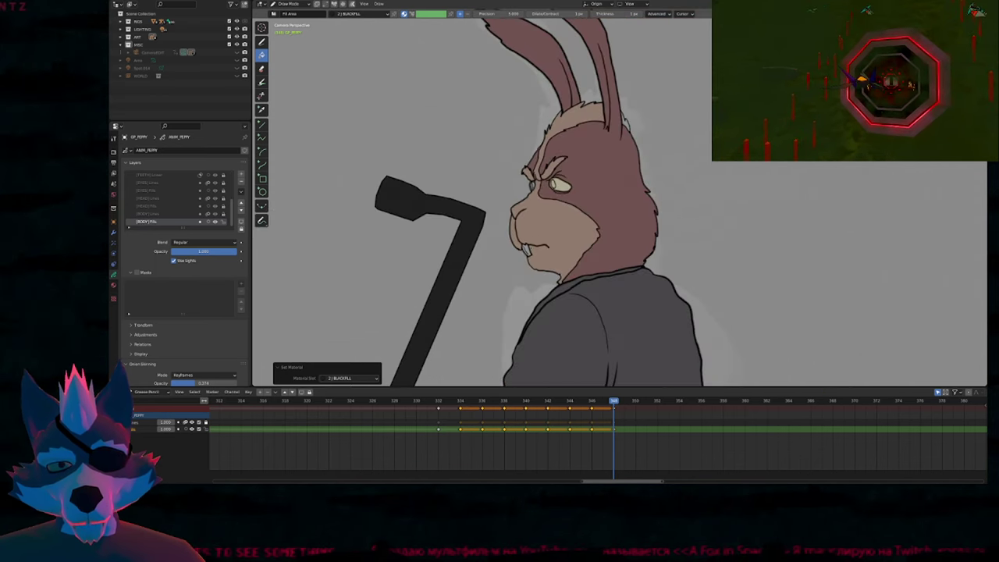
key("u")
left_click(532, 186)
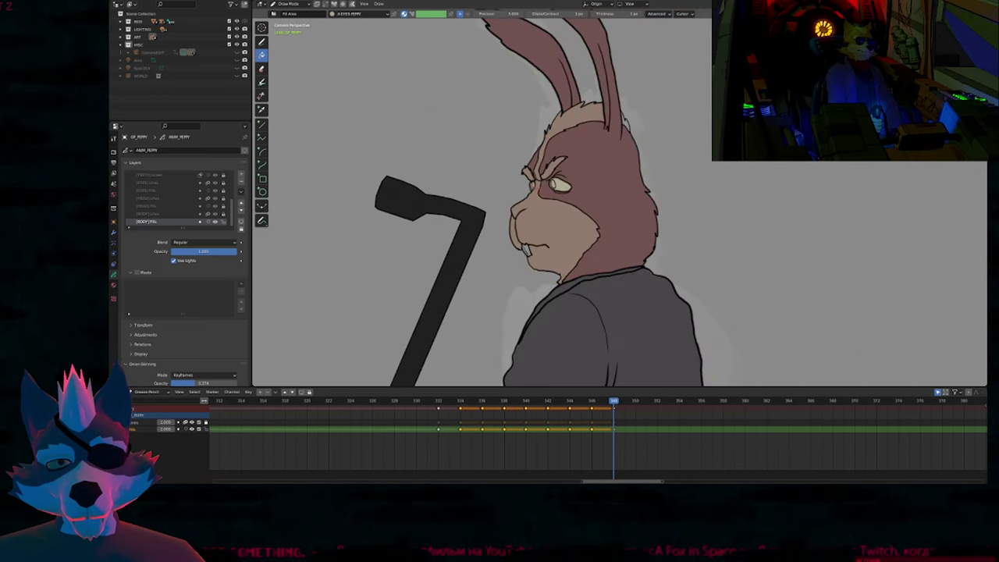
scroll(537, 188, "up", 4)
key("u")
left_click(537, 189)
left_click(590, 158)
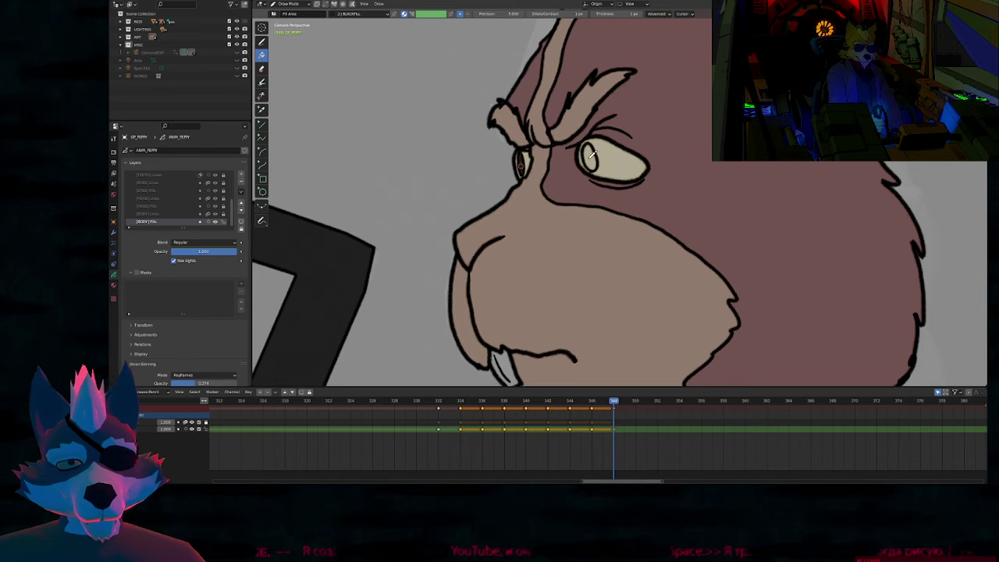
Step: Fill the front tooth with the UPPERTEETH PEPPY material
key("u")
left_click(508, 323)
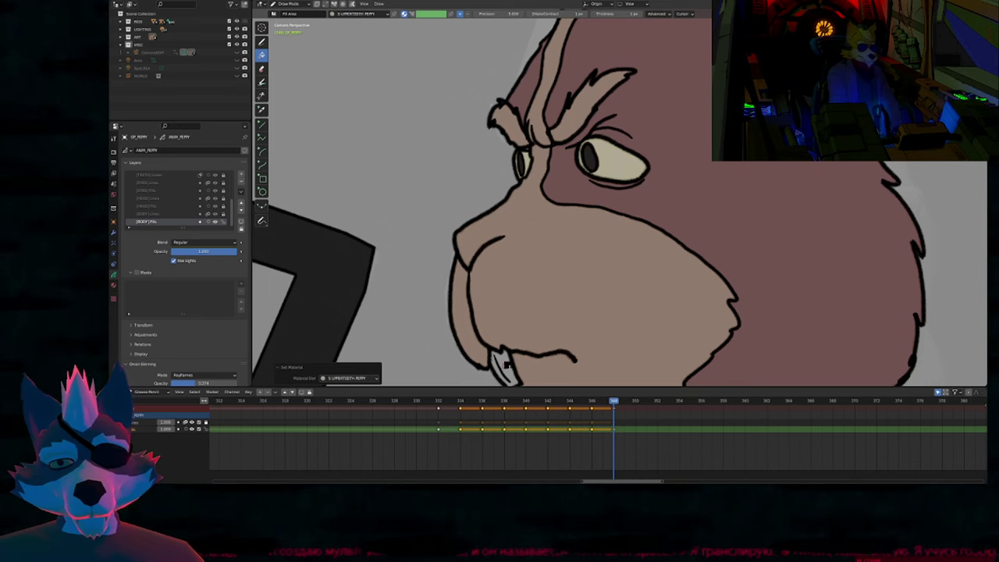
left_click(506, 365)
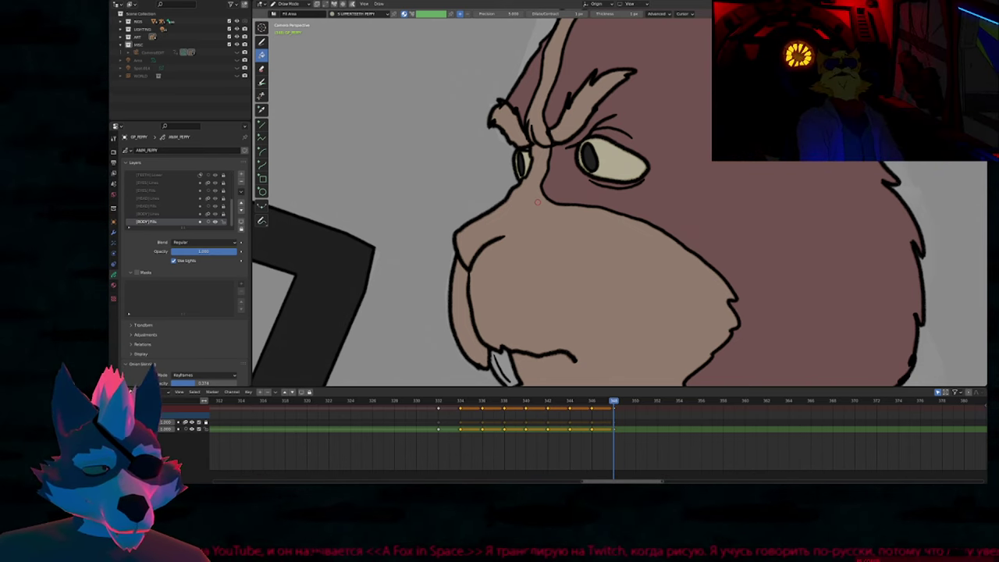
mouse_move(500, 180)
middle_mouse_down("shift")
mouse_move(471, 335)
mouse_move(476, 208)
middle_mouse_up("shift")
scroll(520, 187, "down", 5)
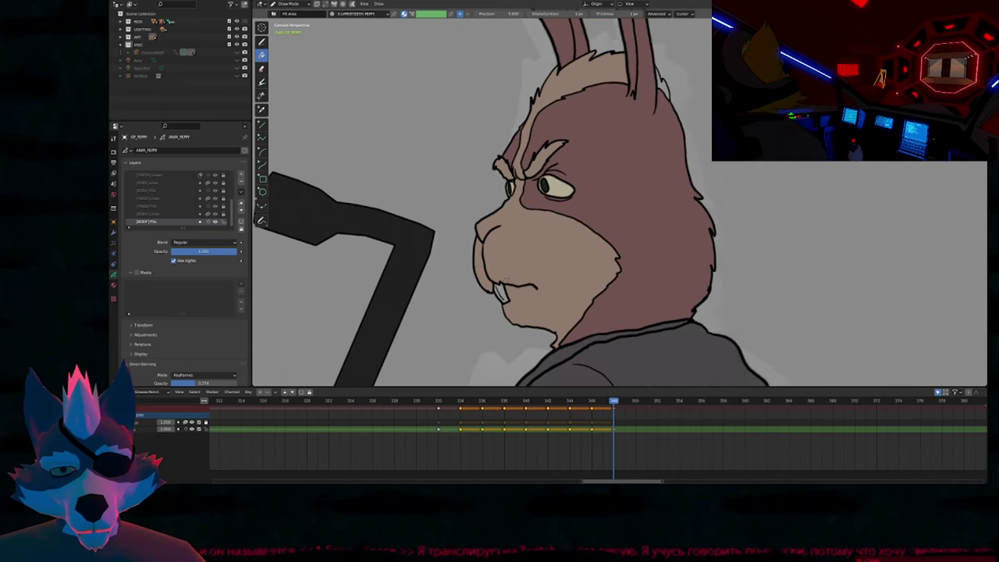
Step: Step through the keyframes back toward frame 332, play the animation, and switch to Object Mode
key("ctrl+z")
key("ctrl+z")
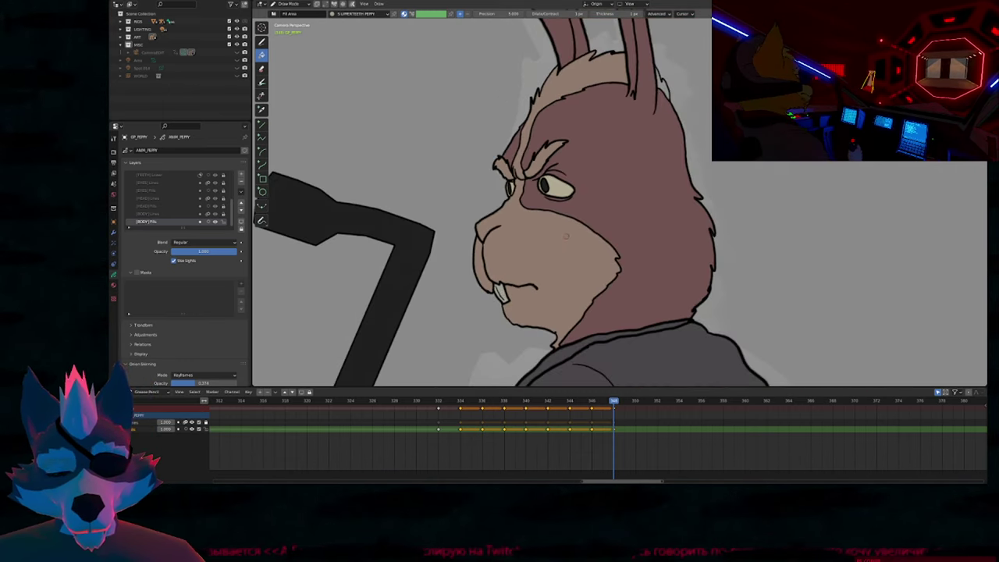
key("Down")
key("Up")
key("Down")
key("Down")
key("Down")
key("Down")
key("Down")
key("Down")
key("Down")
key("Down")
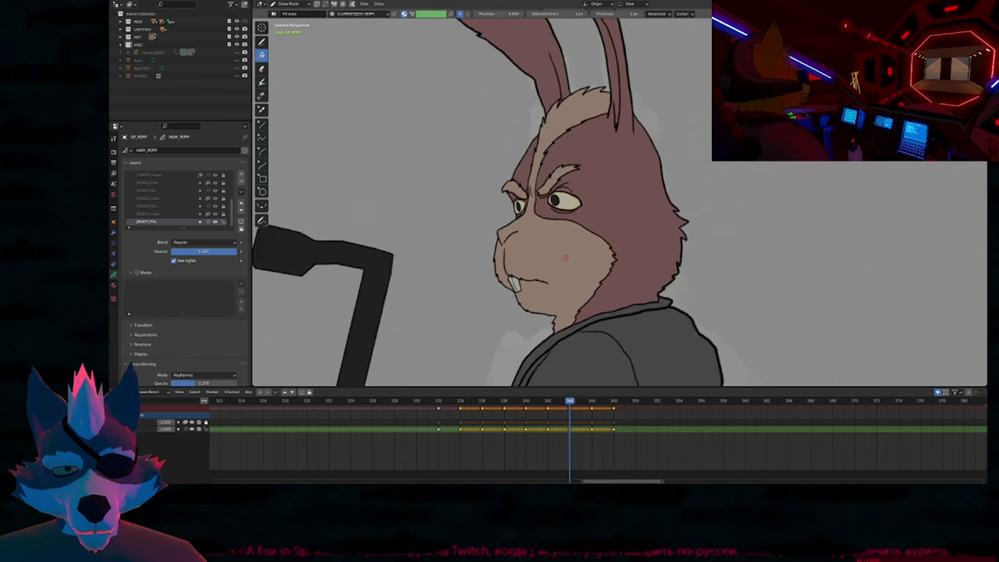
key("space")
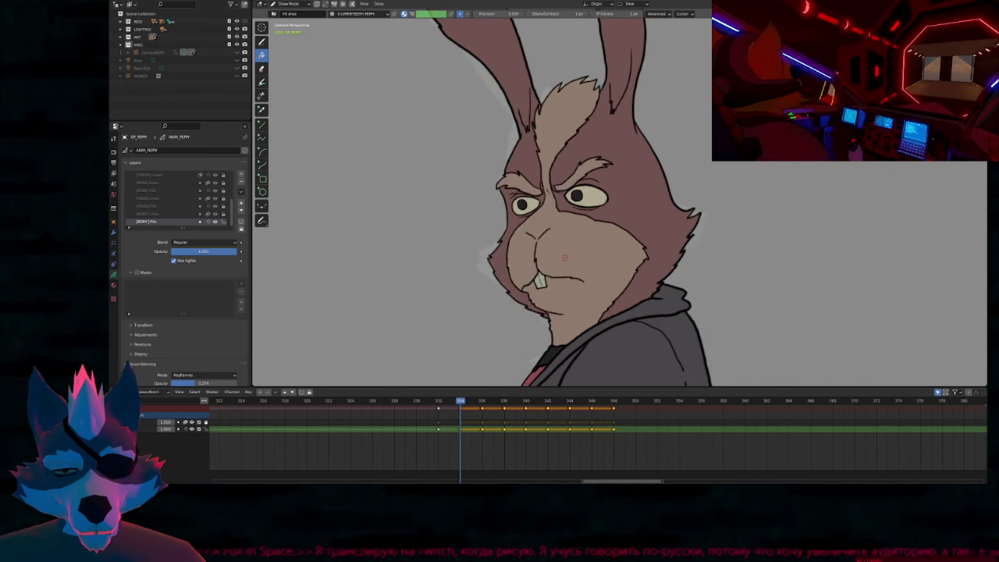
middle_click_drag(519, 415, 479, 435, "ctrl")
key("ctrl+Tab")
middle_click_drag(575, 222, 544, 349, "ctrl")
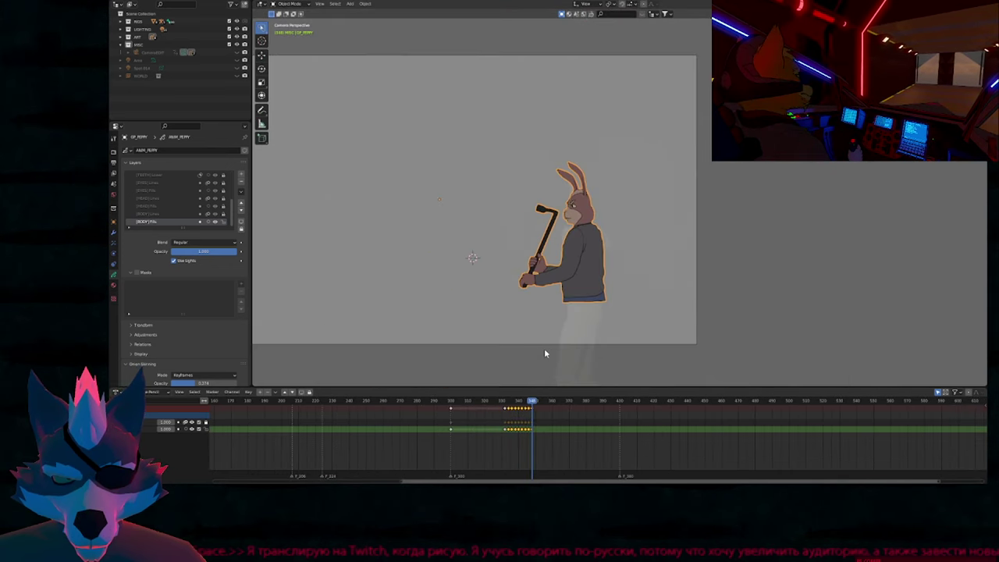
Step: Fit the camera view at frame 300, unhide all scene objects, deselect, and switch to Rendered shading
key("Home")
key("shift+Left")
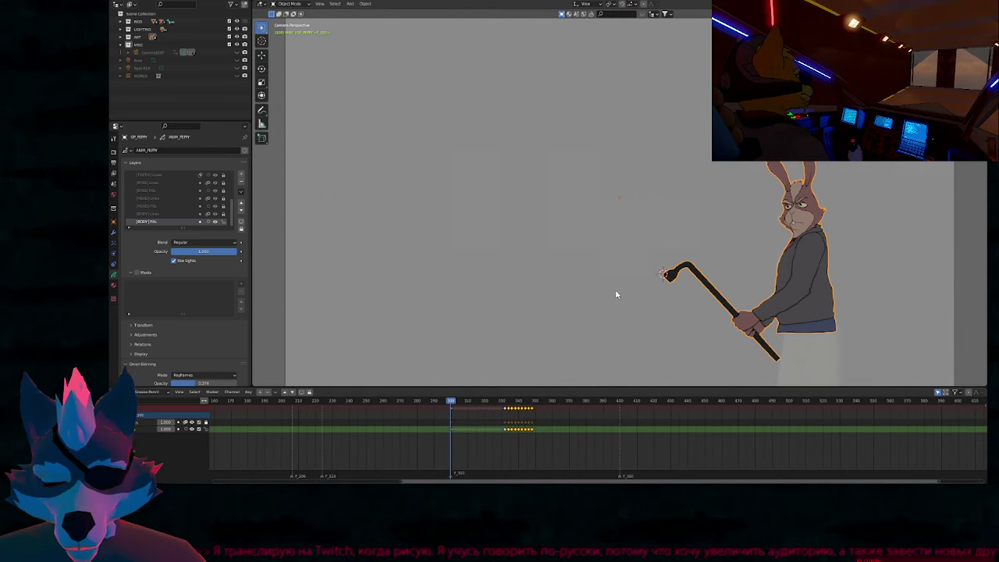
key("alt+h")
key("alt+a")
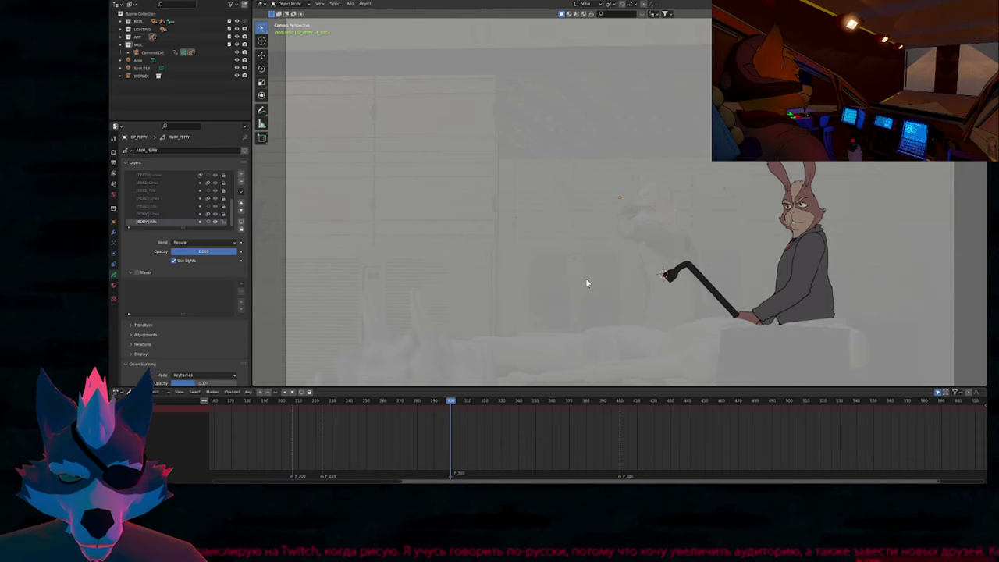
key("z")
left_click(573, 245)
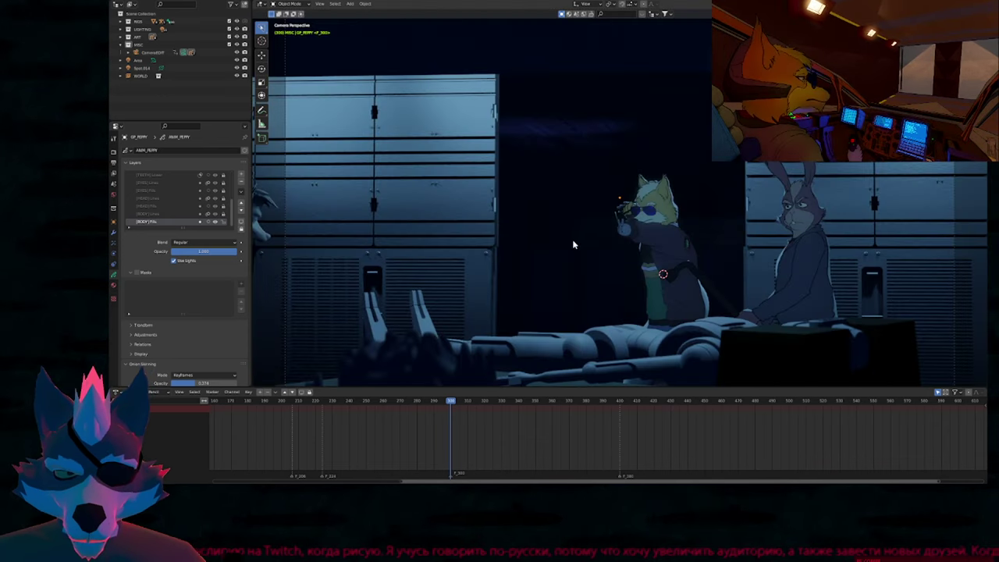
Step: Select the crowbar, rabbit drawing and underlying mesh to inspect them, then jump back to the opening shot
left_click(709, 306)
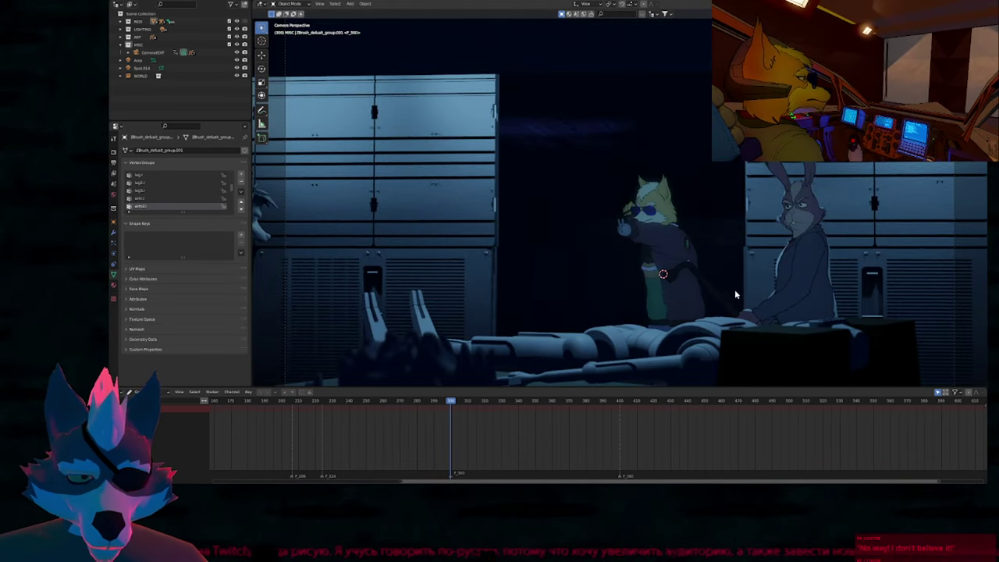
left_click(748, 314)
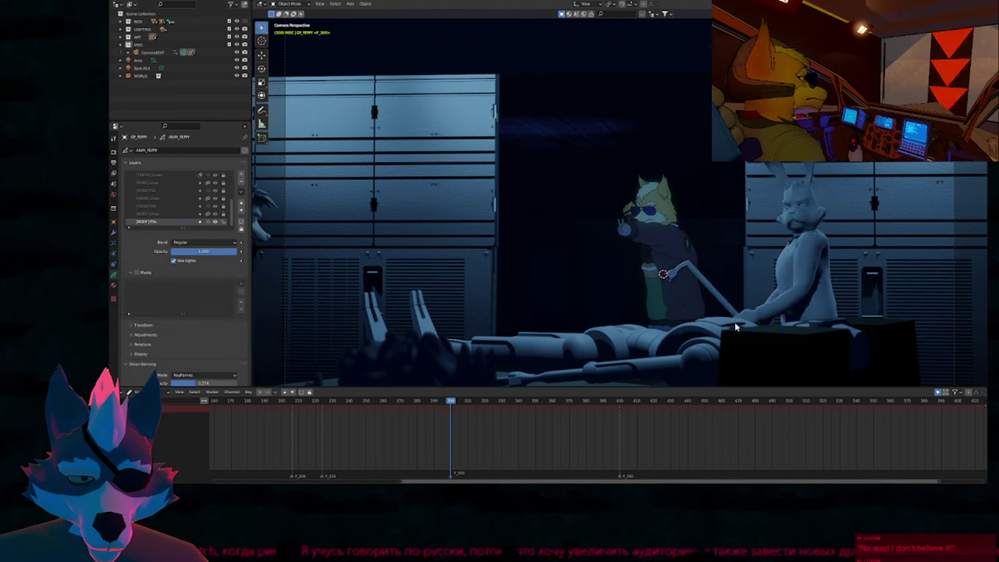
left_click(733, 305)
left_click(726, 305)
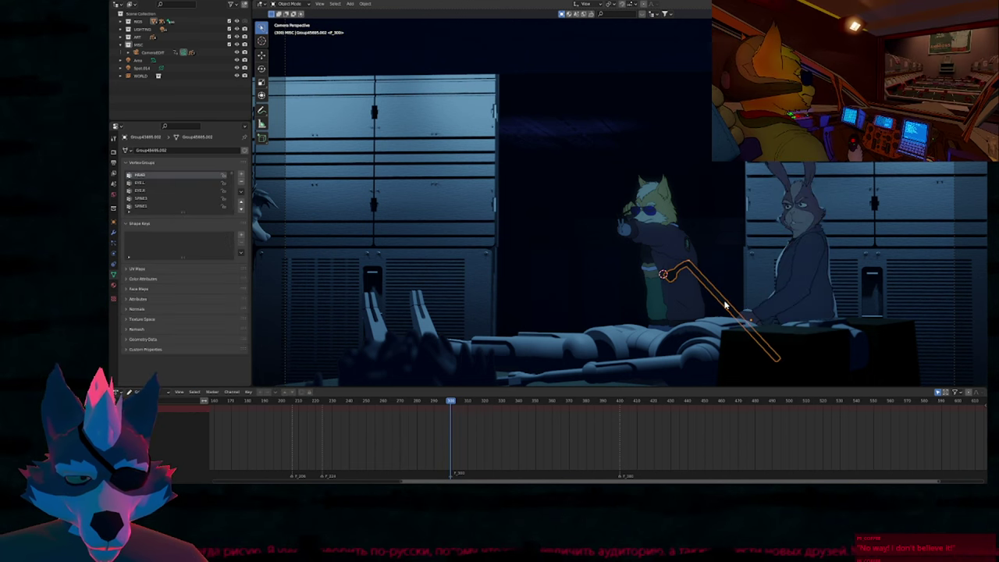
left_click(787, 284)
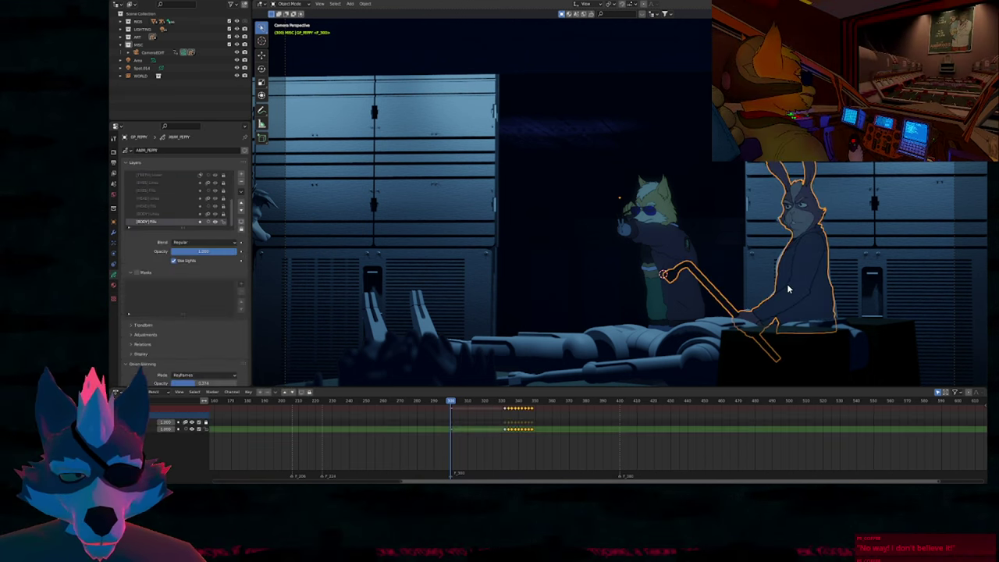
left_click(787, 285)
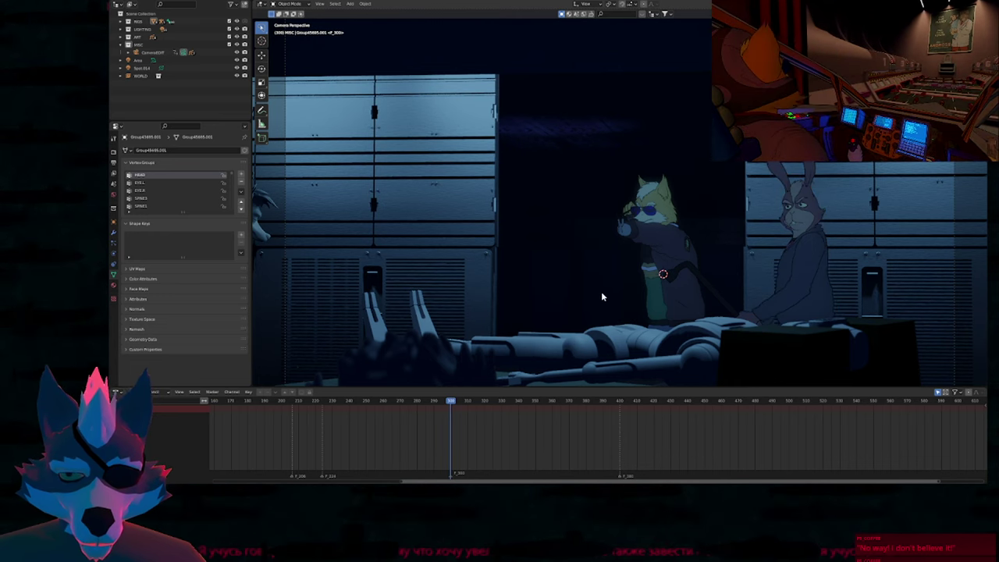
key("Down")
key("Down")
key("Down")
key("Down")
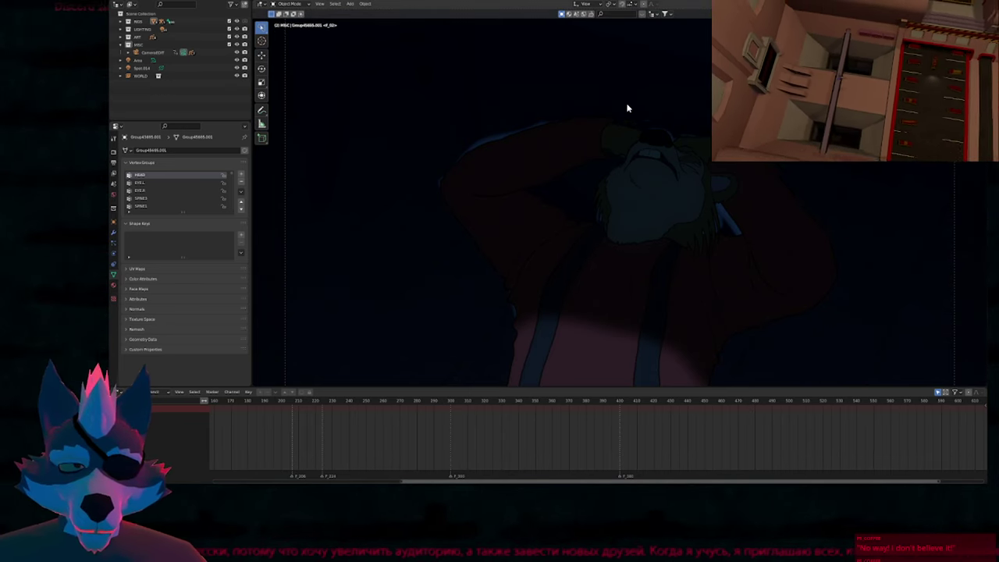
Step: Play the sequence in a maximised viewport, then switch to Material Preview shading
key("ctrl+alt+space")
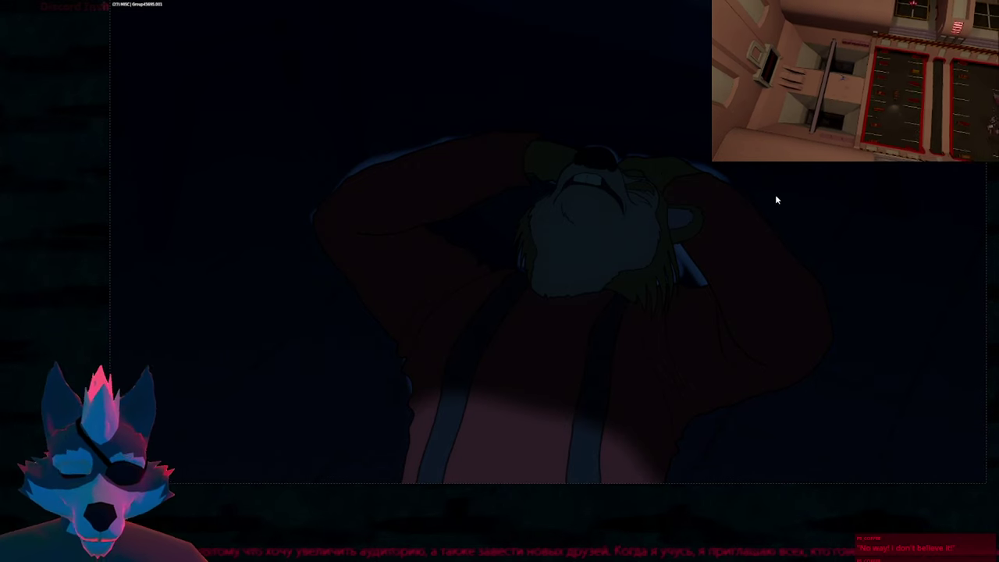
key("space")
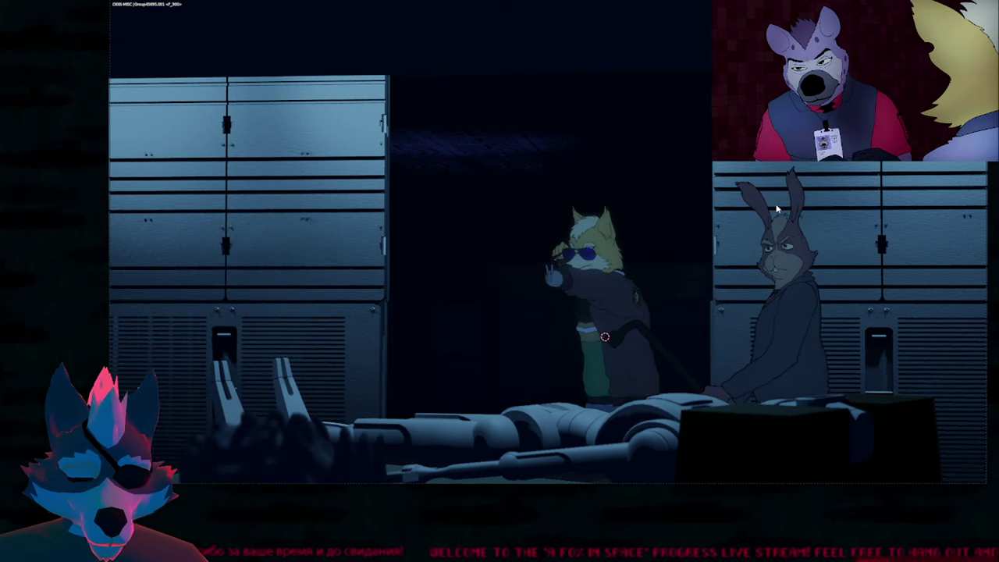
key("z")
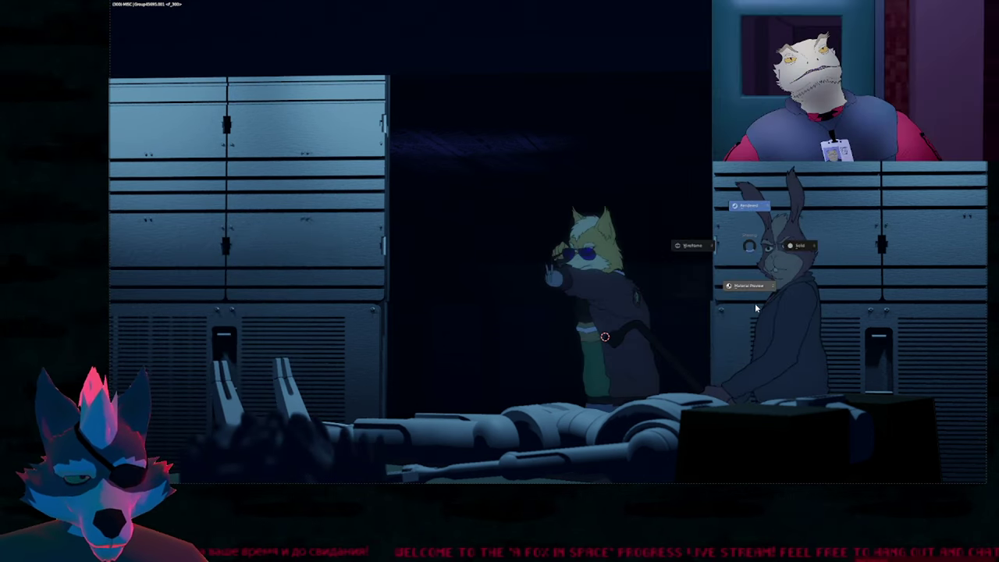
left_click(758, 306)
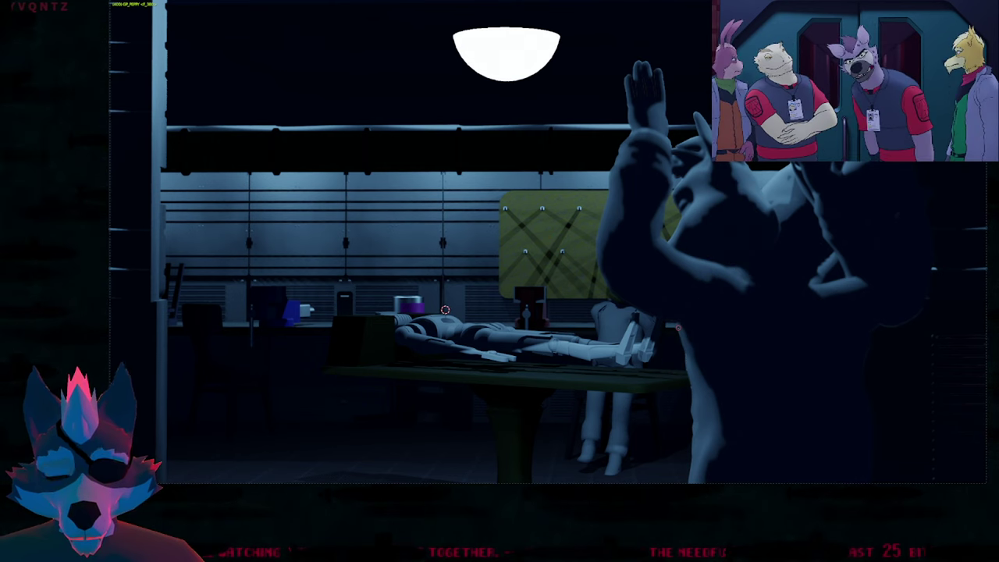
Step: Restore the layout, fit the camera frame, maximise the view again and put the rabbit into Draw Mode
key("ctrl+alt+space")
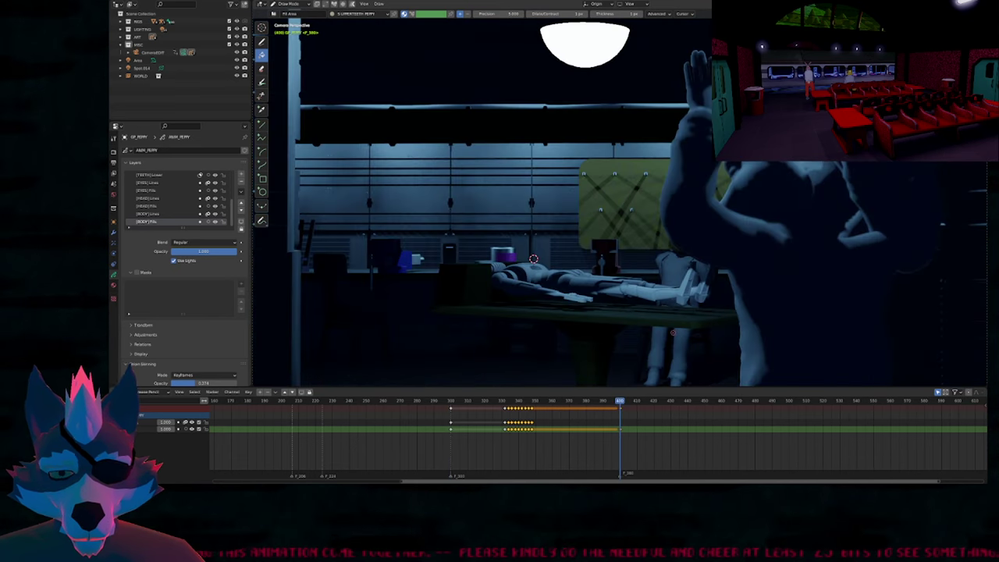
key("Home")
key("ctrl+alt+space")
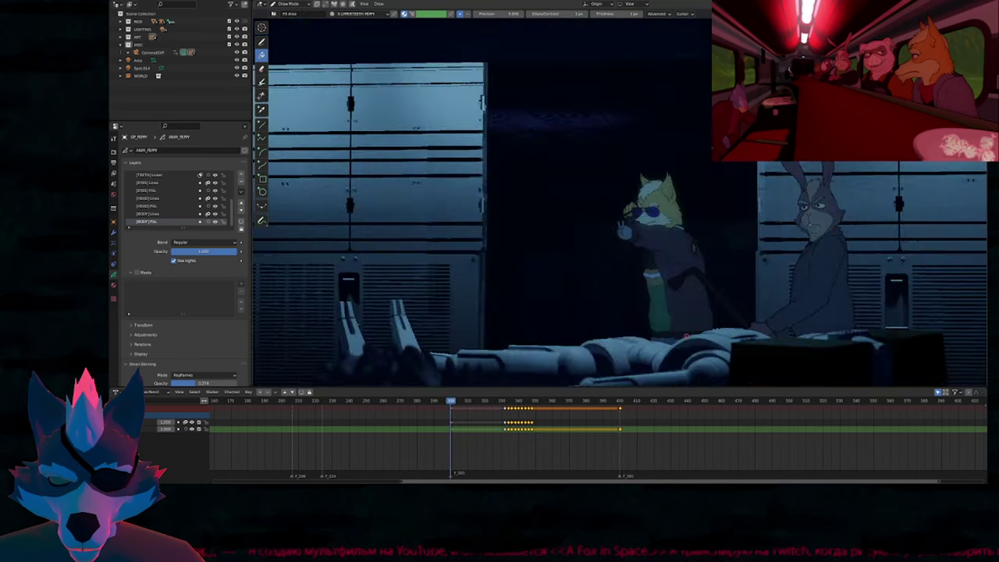
key("Tab")
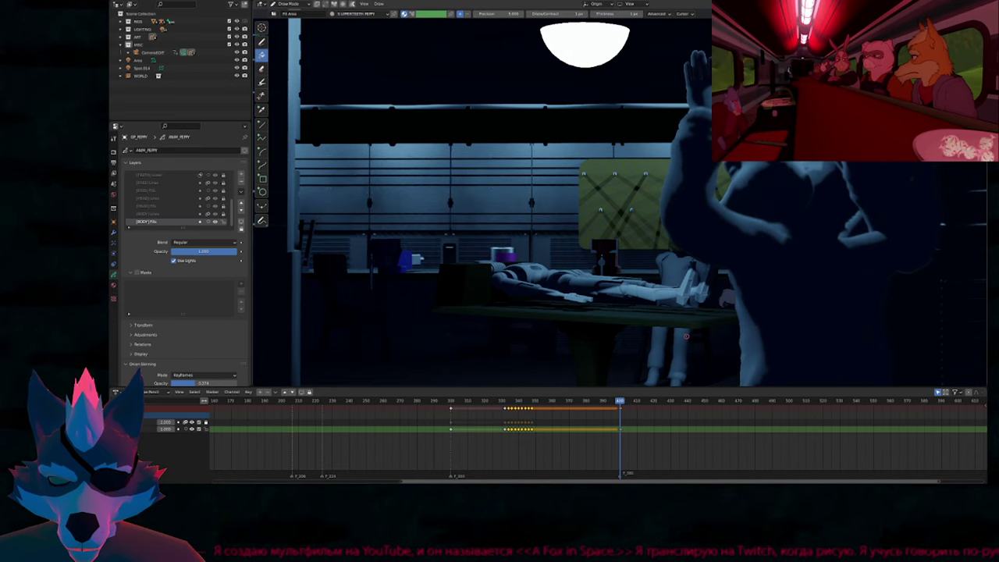
Step: Isolate the [BODY] layers with [BODY] Lines active, enter Edit Mode, and maximise the viewport
key("shift+d")
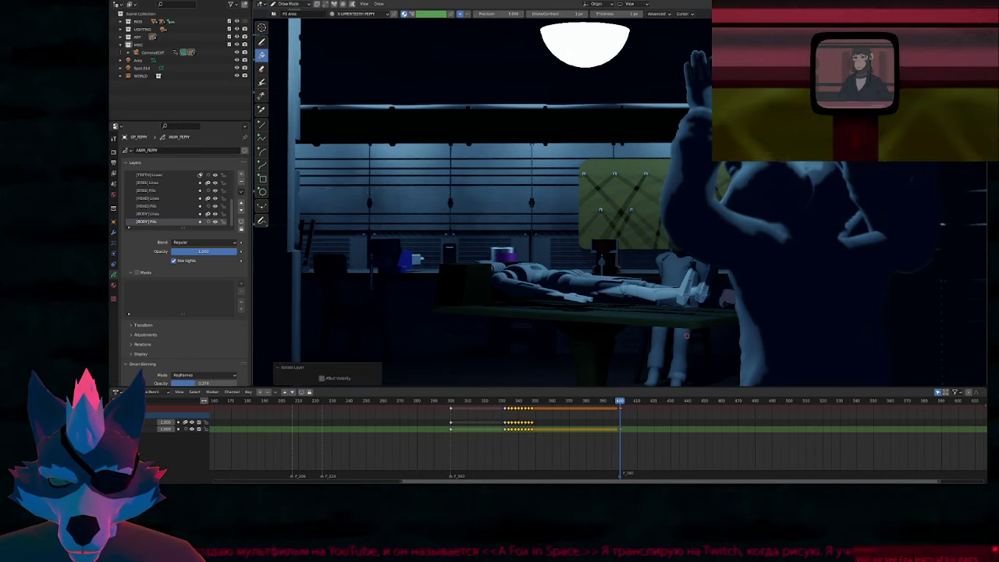
key("KP_Multiply")
key("Page_Up")
key("shift+d")
key("Tab")
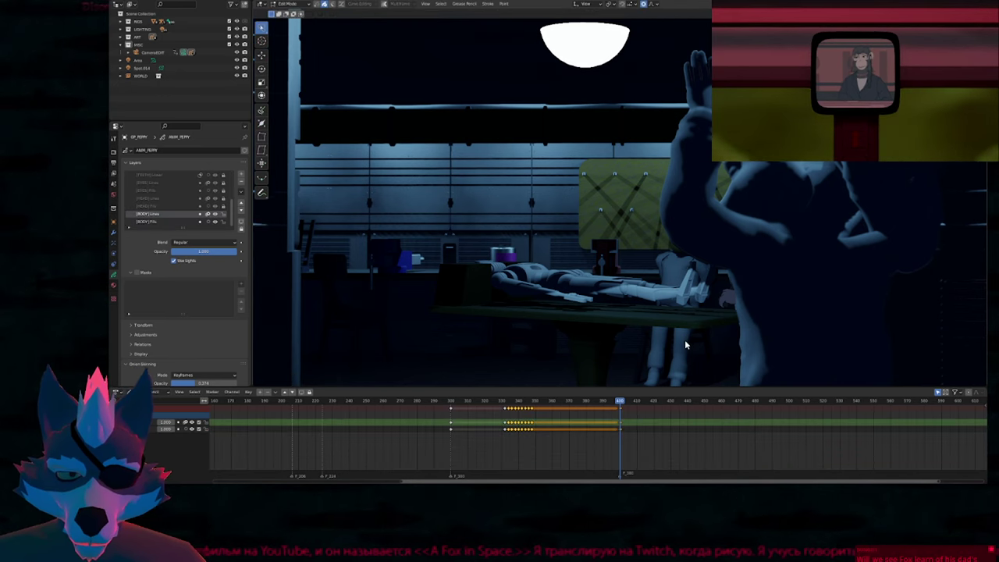
key("ctrl+alt+space")
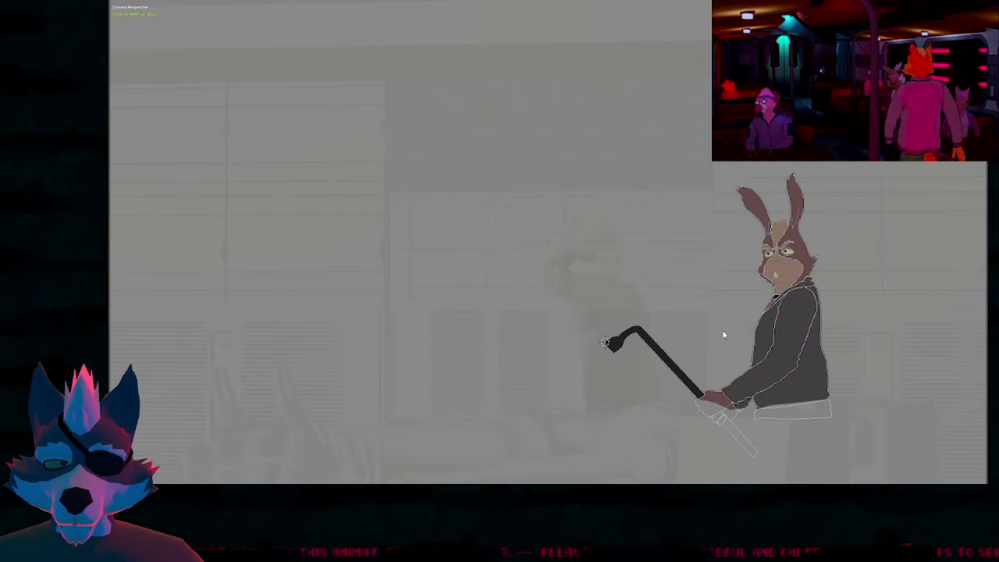
Step: Restore the layout, scrub the timeline back to the earlier pose near frame 333, and re-enter drawing mode
key("ctrl+space")
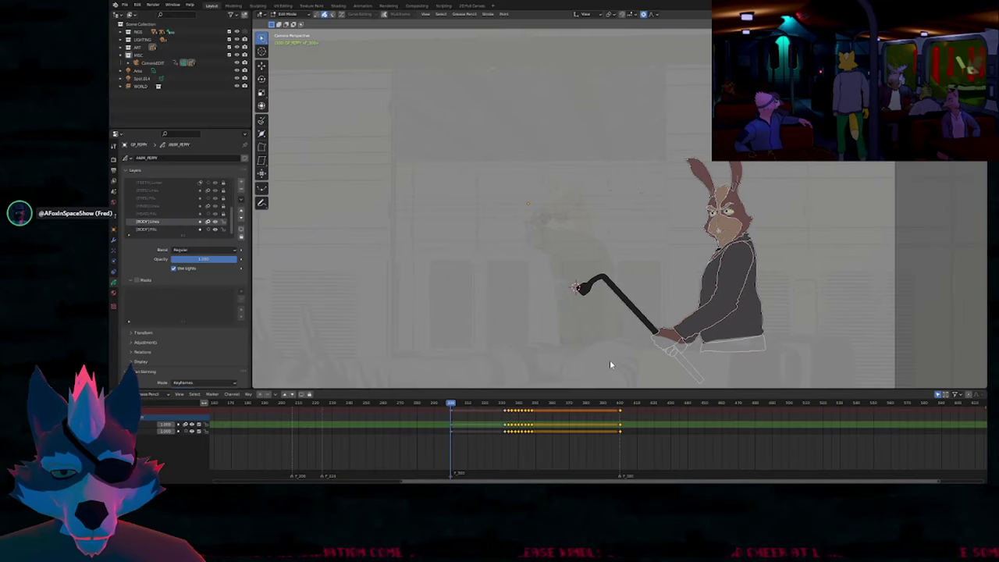
scroll(551, 431, "up", 8)
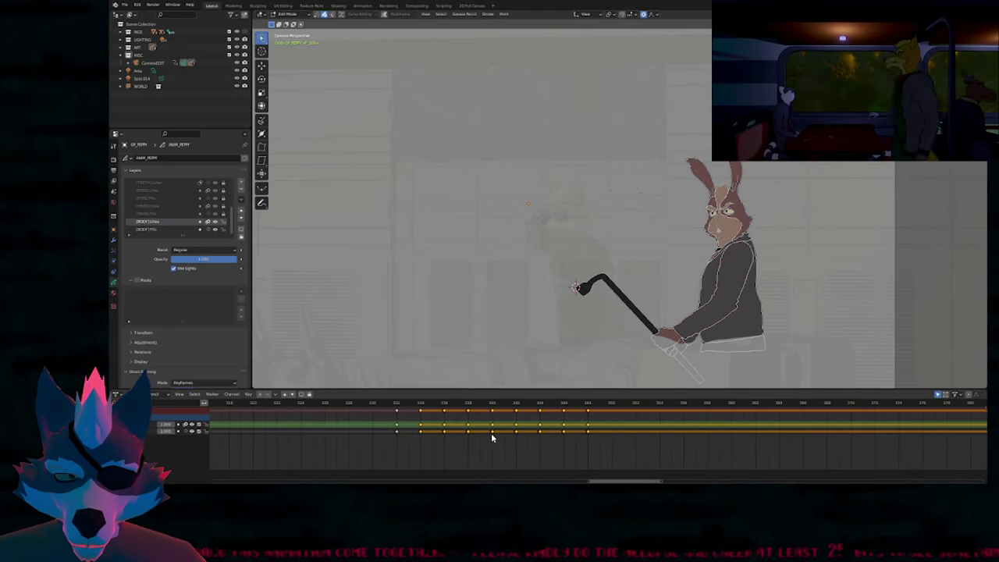
mouse_move(414, 406)
left_mouse_down()
mouse_move(614, 419)
mouse_move(410, 422)
left_mouse_up()
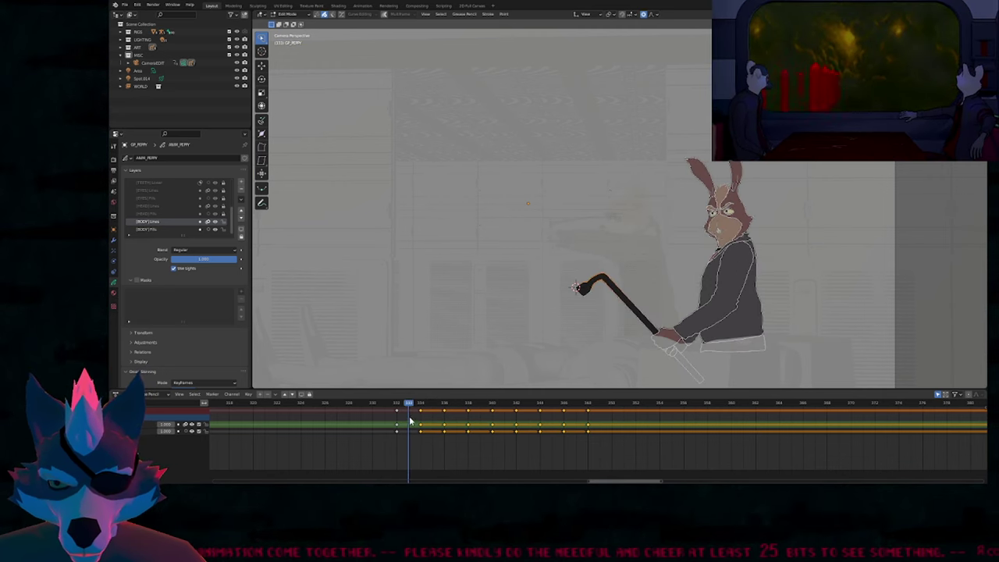
key("Tab")
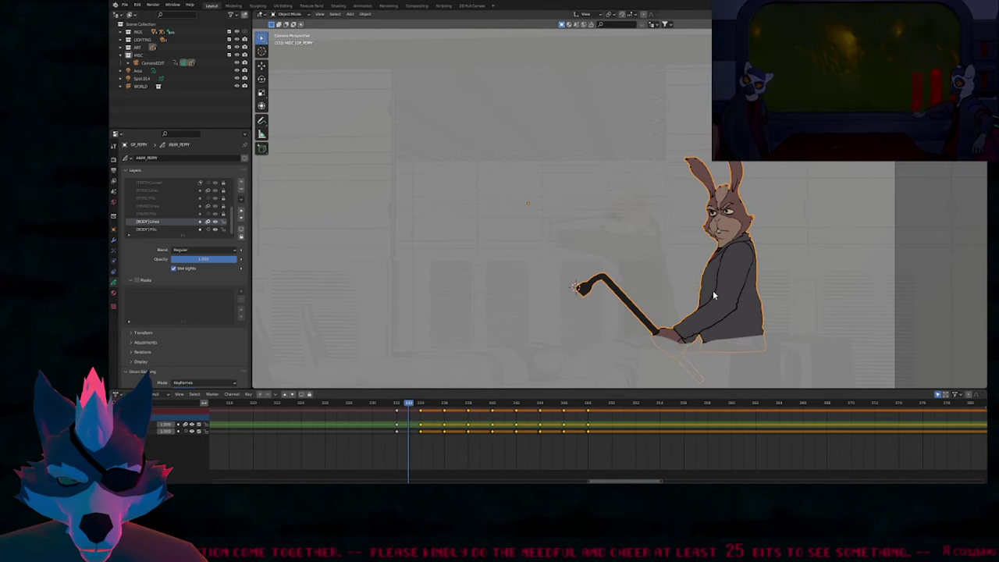
key("ctrl+Tab")
key("shift+d")
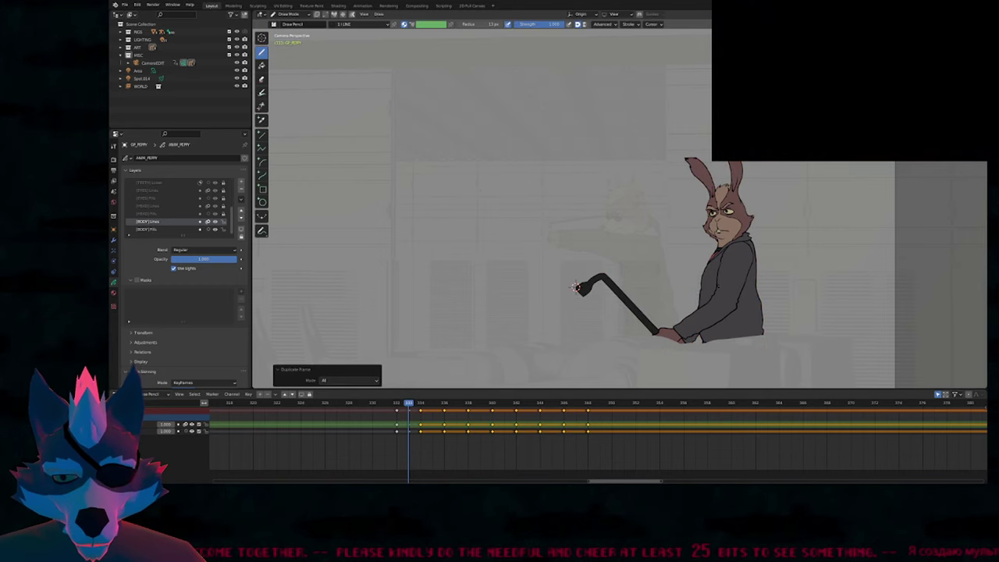
key("Tab")
key("a")
key("x")
key("Tab")
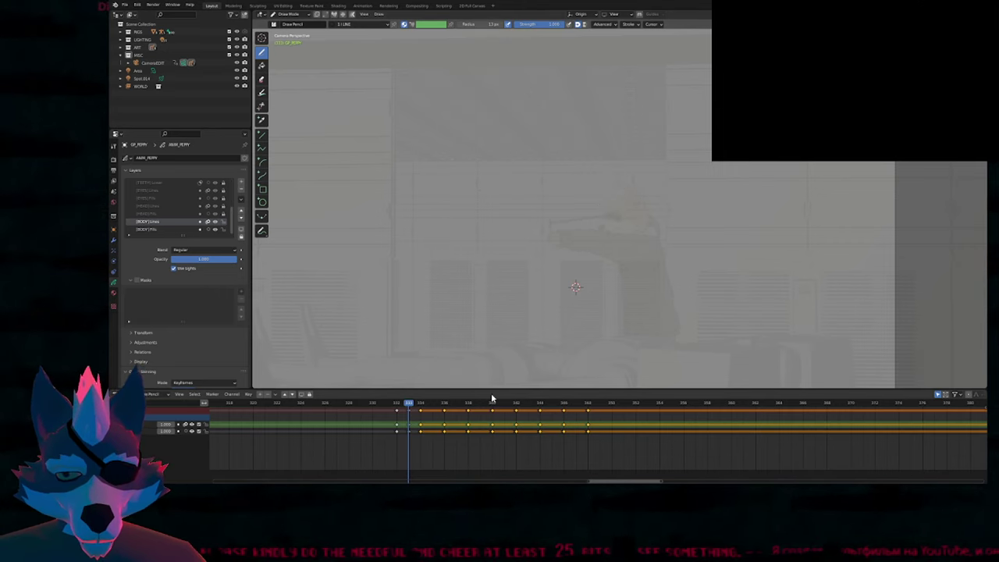
left_click(420, 411)
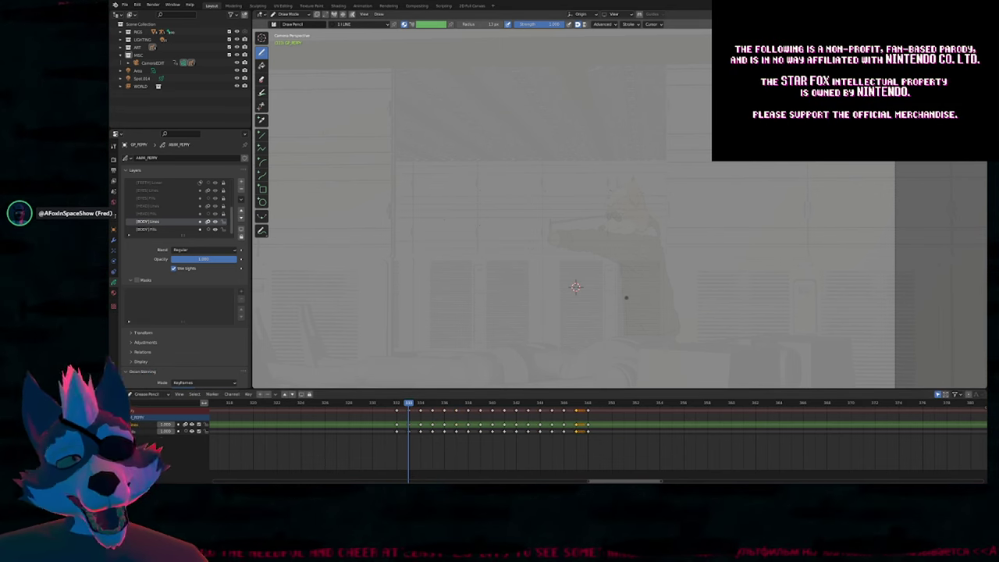
scroll(711, 183, "up", 10)
scroll(629, 262, "down", 4)
scroll(634, 223, "down", 4)
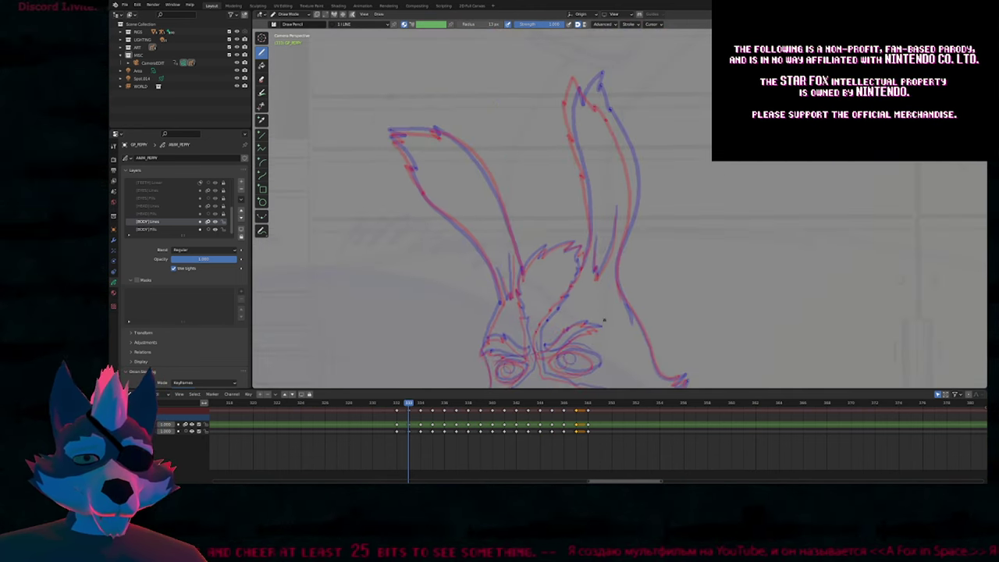
scroll(633, 223, "up", 5)
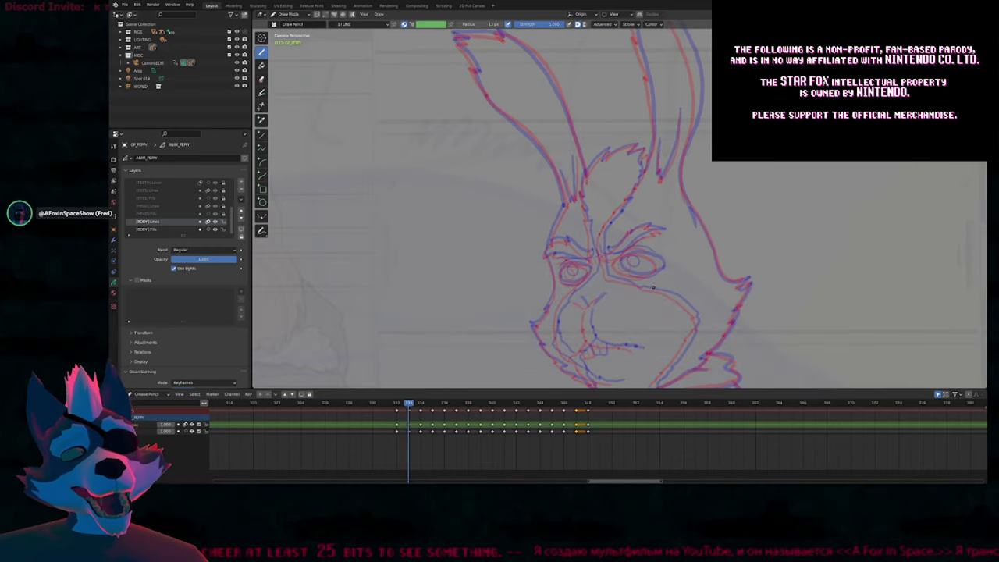
scroll(654, 286, "down", 4)
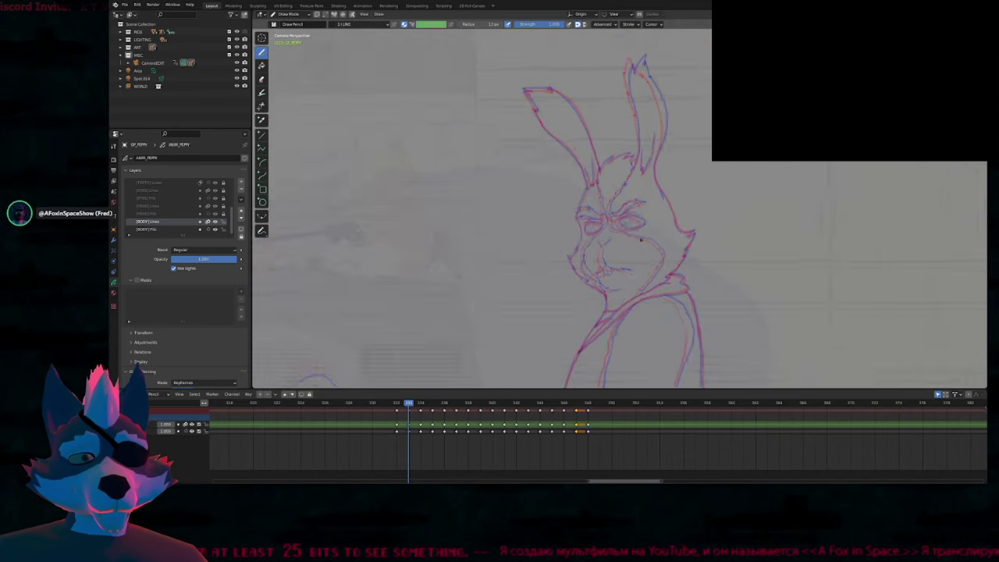
scroll(638, 228, "down", 2)
key("z")
left_click(629, 269)
middle_click_drag(646, 288, 615, 292, "shift")
scroll(613, 291, "up", 3)
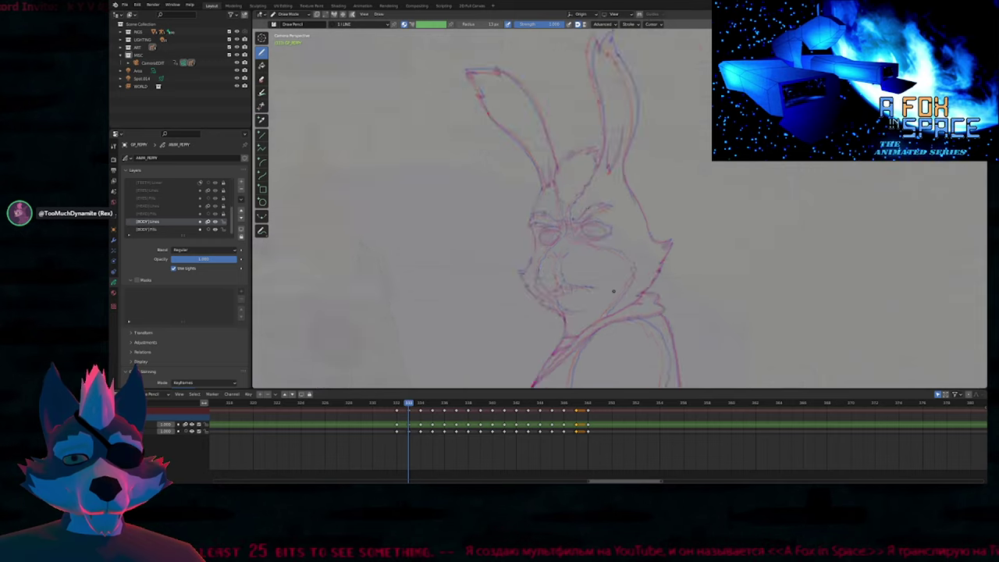
scroll(613, 292, "up", 5)
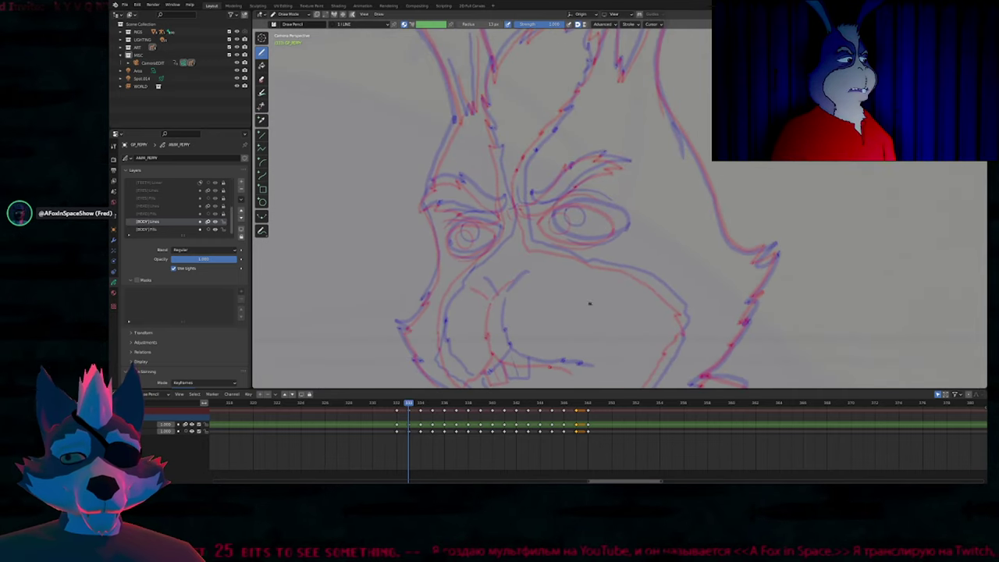
scroll(617, 304, "down", 1)
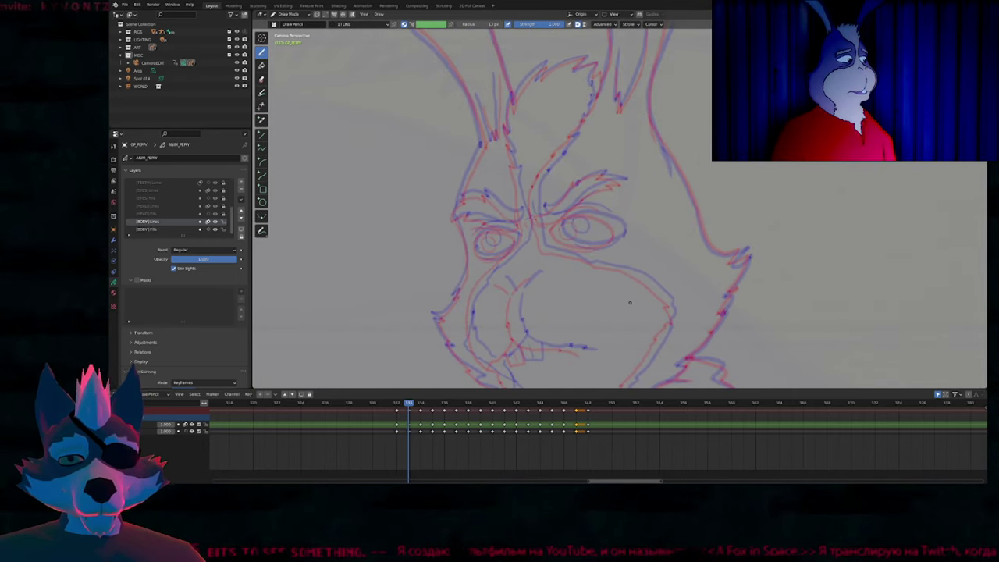
scroll(630, 303, "up", 3)
mouse_move(533, 238)
left_mouse_down()
mouse_move(647, 174)
mouse_move(671, 187)
mouse_move(538, 248)
left_mouse_up()
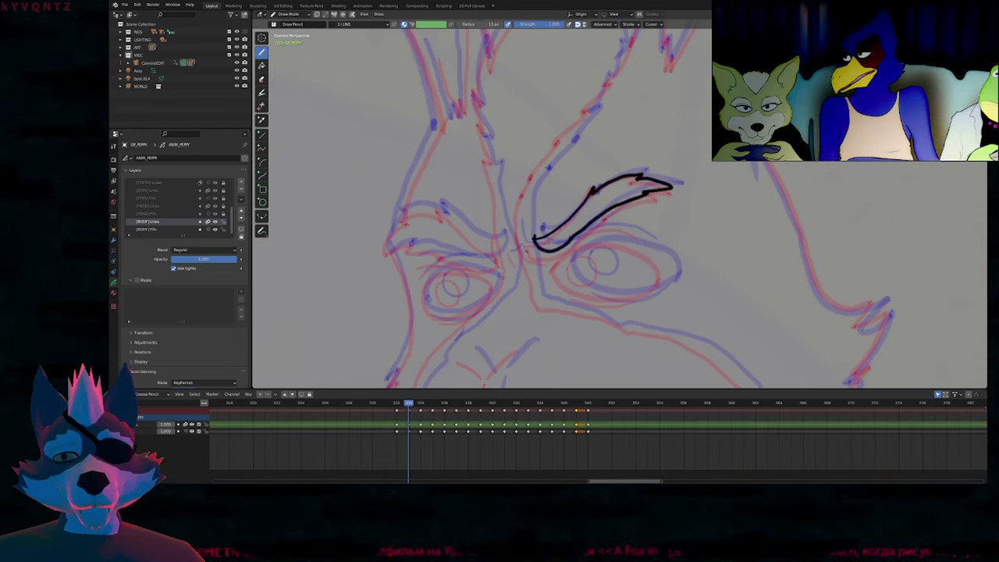
key("ctrl+z")
key("ctrl+z")
scroll(561, 233, "down", 6)
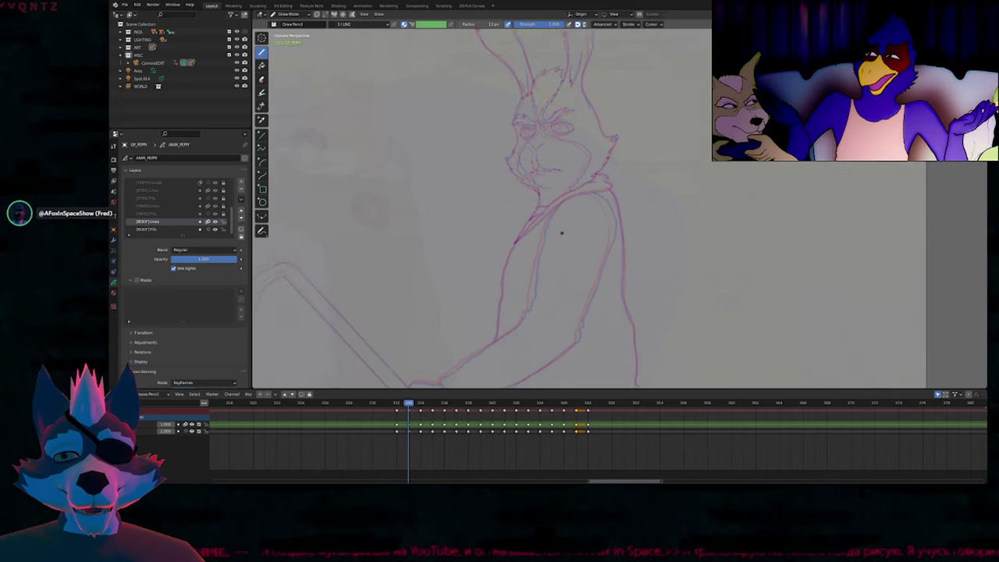
middle_click_drag(561, 233, 611, 167, "shift")
mouse_move(591, 248)
middle_mouse_down("shift")
mouse_move(609, 185)
mouse_move(593, 260)
middle_mouse_up("shift")
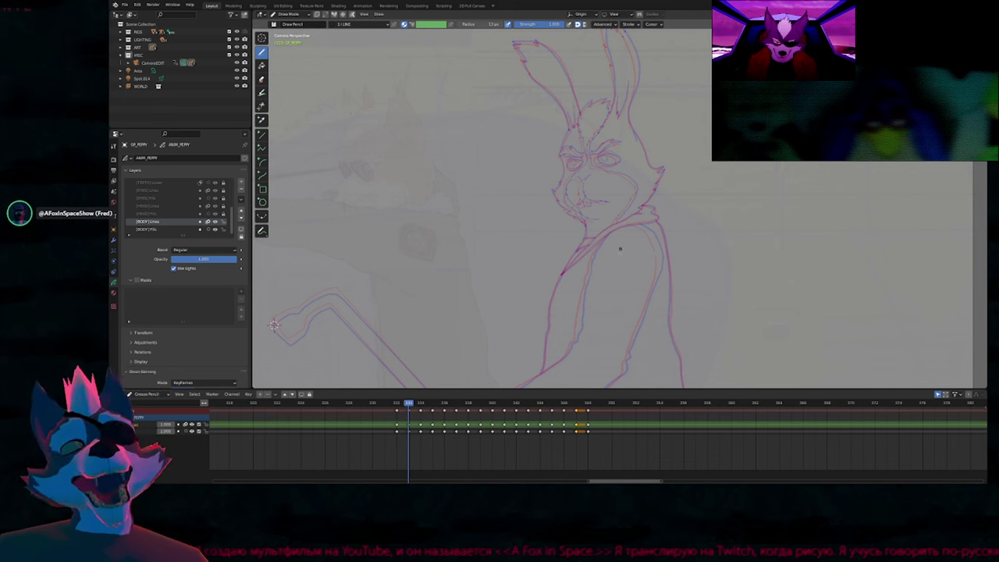
key("Right")
key("Right")
key("Right")
key("Right")
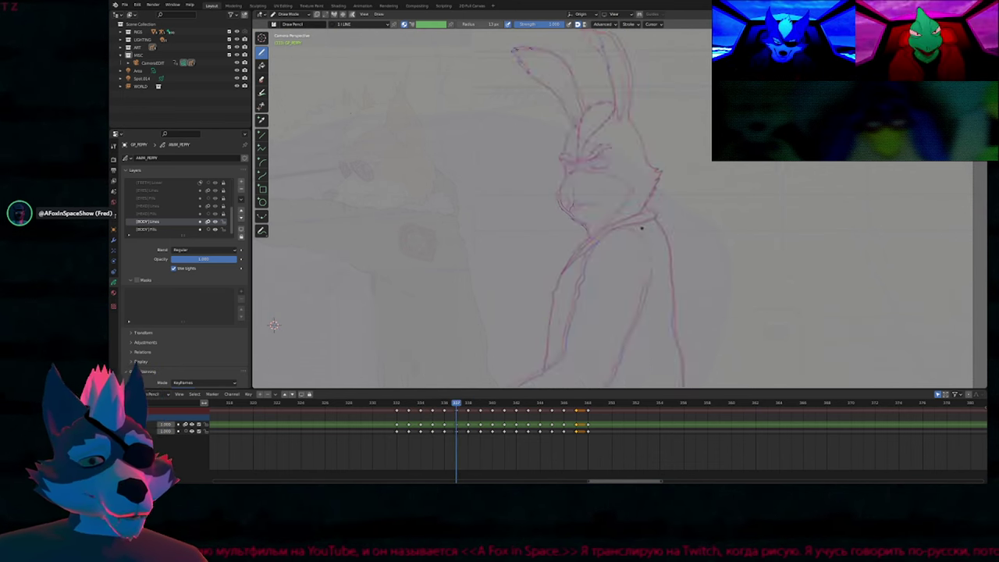
key("Right")
key("Right")
key("Right")
key("Right")
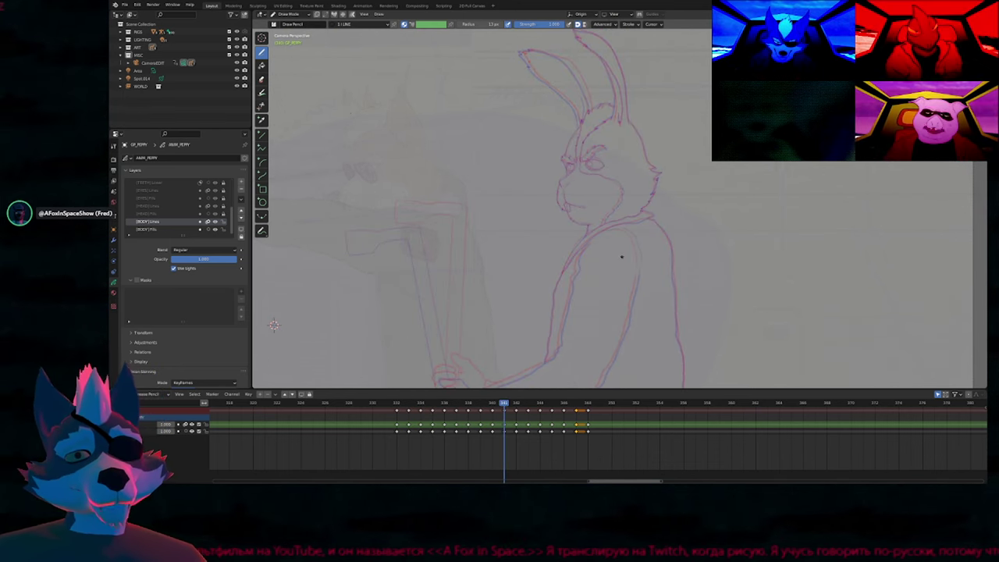
mouse_move(569, 335)
middle_mouse_down("shift")
mouse_move(569, 284)
mouse_move(588, 243)
mouse_move(586, 344)
middle_mouse_up("shift")
mouse_move(595, 270)
middle_mouse_down("ctrl")
mouse_move(593, 170)
mouse_move(612, 273)
middle_mouse_up("ctrl")
middle_click_drag(611, 197, 611, 352, "shift")
mouse_move(629, 227)
middle_mouse_down("shift")
mouse_move(633, 339)
mouse_move(650, 239)
middle_mouse_up("shift")
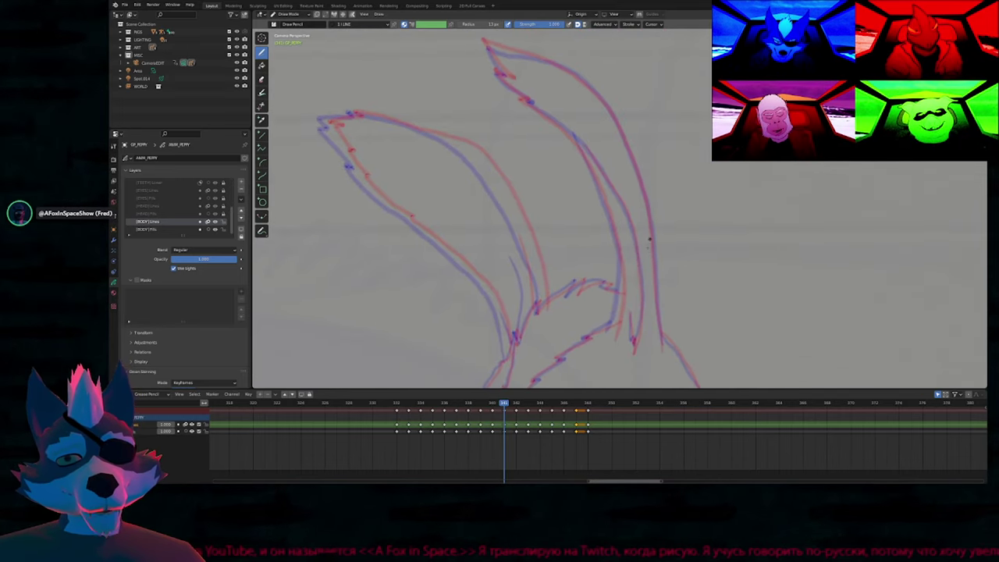
mouse_move(557, 268)
middle_mouse_down("shift")
mouse_move(669, 265)
mouse_move(636, 156)
middle_mouse_up("shift")
middle_click_drag(617, 225, 598, 164, "shift")
middle_click_drag(606, 288, 611, 262, "shift")
scroll(602, 281, "down", 3)
scroll(645, 213, "up", 3)
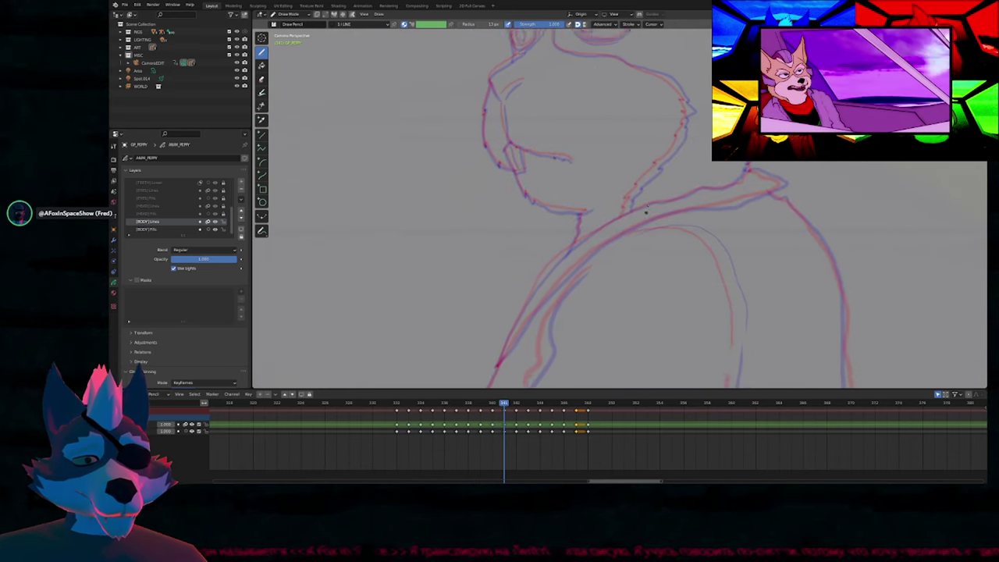
scroll(640, 218, "down", 2)
scroll(616, 250, "up", 2)
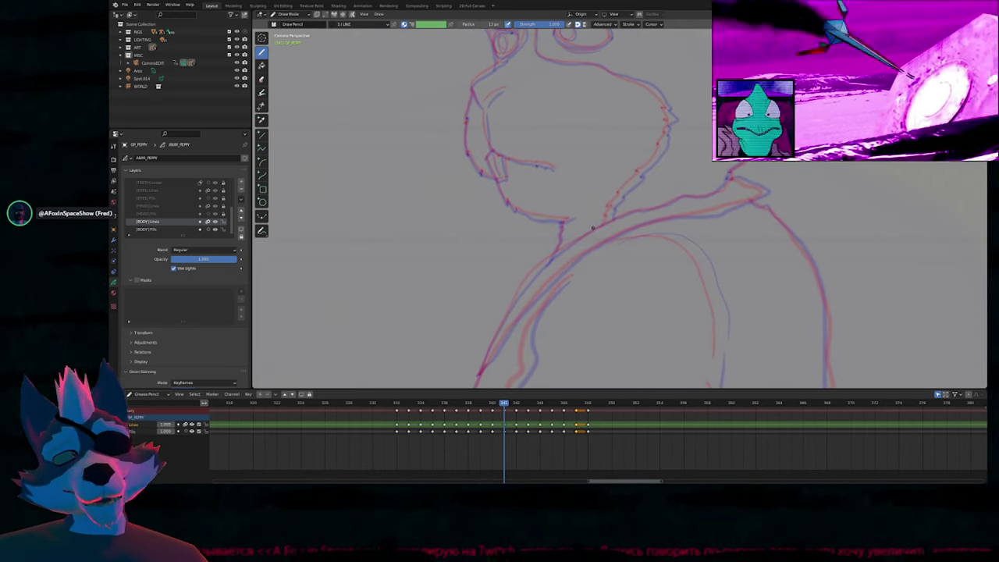
middle_click_drag(619, 194, 618, 328, "shift")
middle_click_drag(616, 255, 609, 329, "shift")
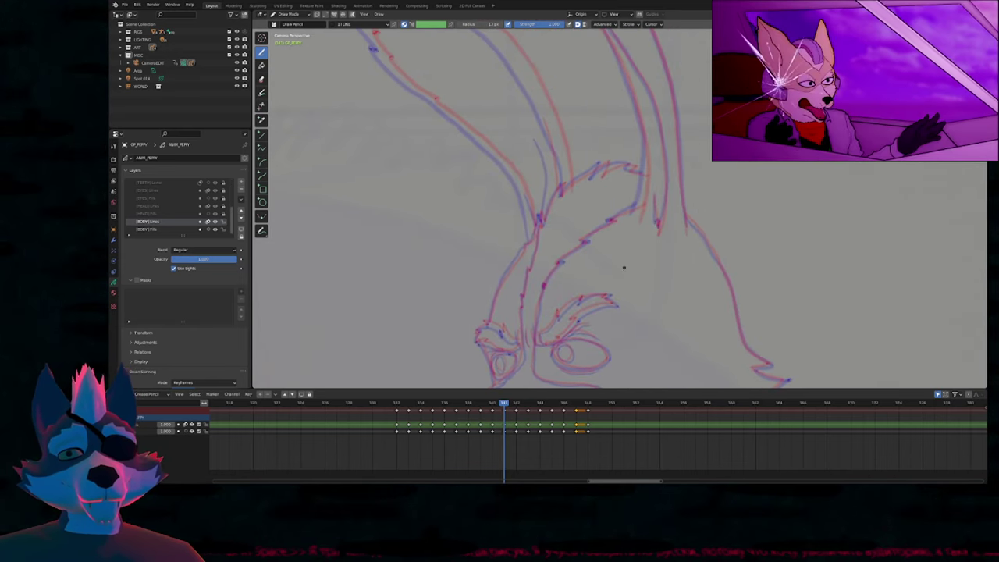
key("ctrl+space")
Step: Zoom out in the maximised viewport to show the whole rabbit sketch with its ghosted neighbouring poses
scroll(606, 286, "up", 2)
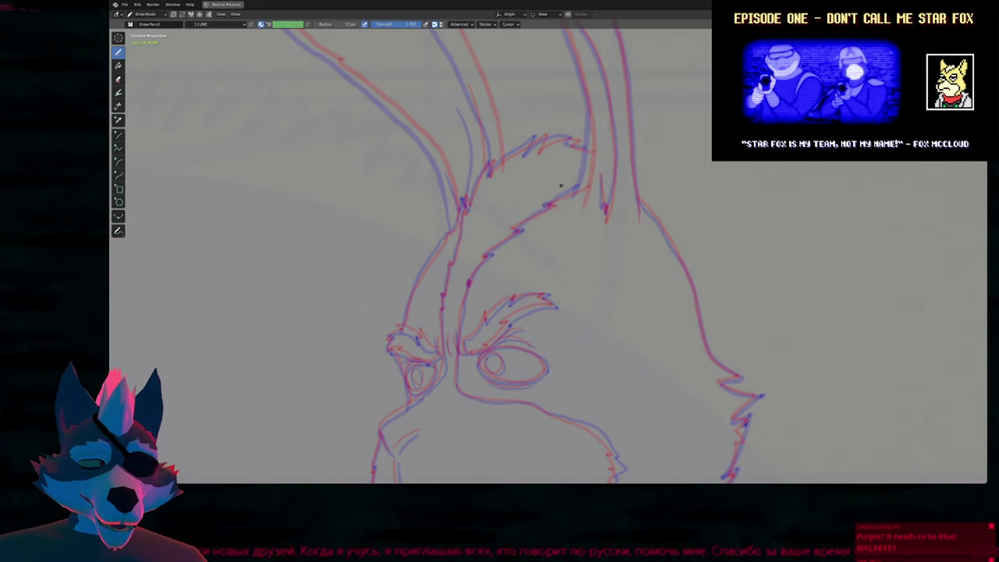
middle_click_drag(566, 222, 557, 331, "ctrl")
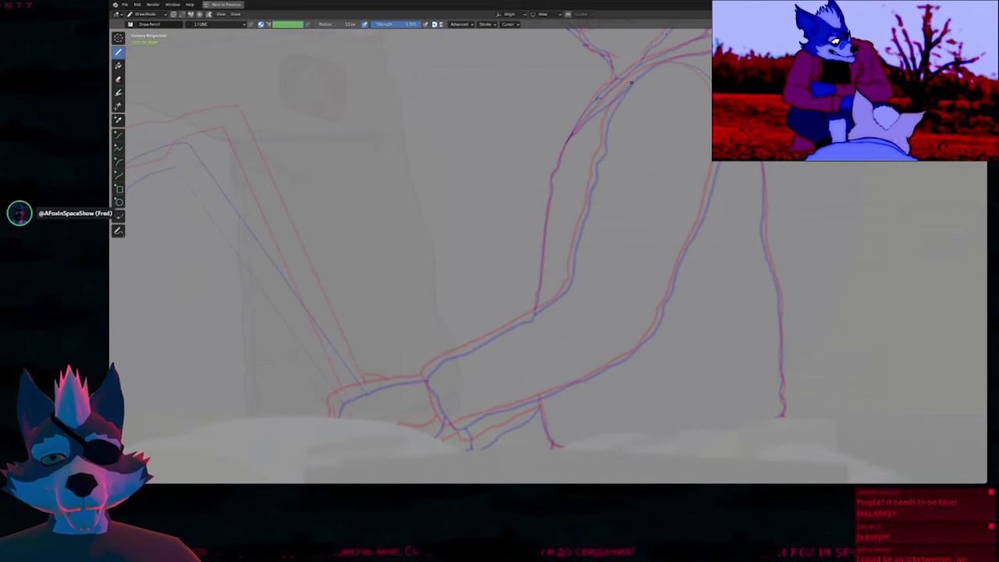
Step: Ink the sleeve's top edge, arm line, wrist cuff and underside in black
left_click_drag(603, 141, 581, 225)
left_click_drag(567, 289, 538, 309)
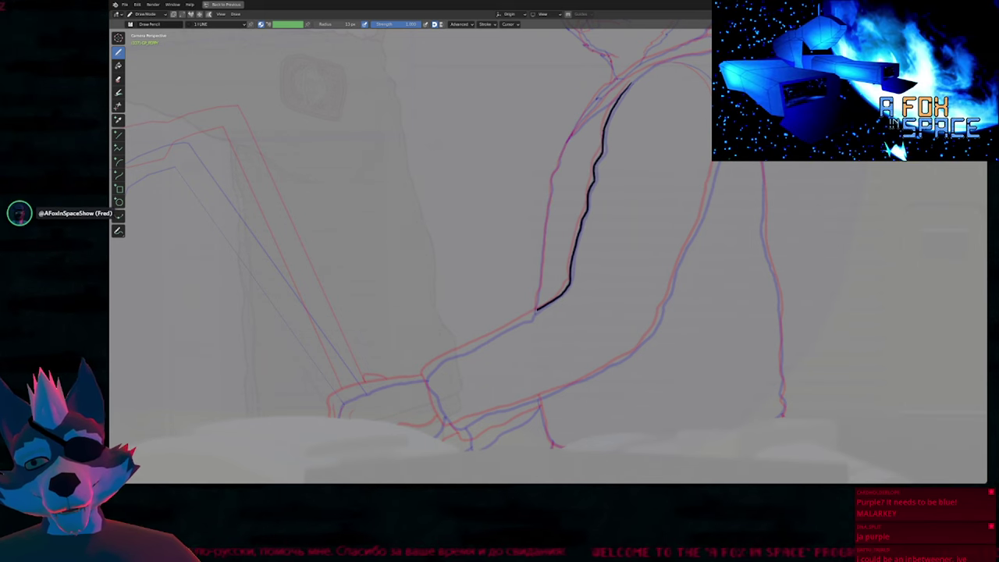
mouse_move(438, 405)
left_mouse_down()
mouse_move(442, 426)
mouse_move(519, 403)
left_mouse_up()
left_click_drag(609, 370, 648, 342)
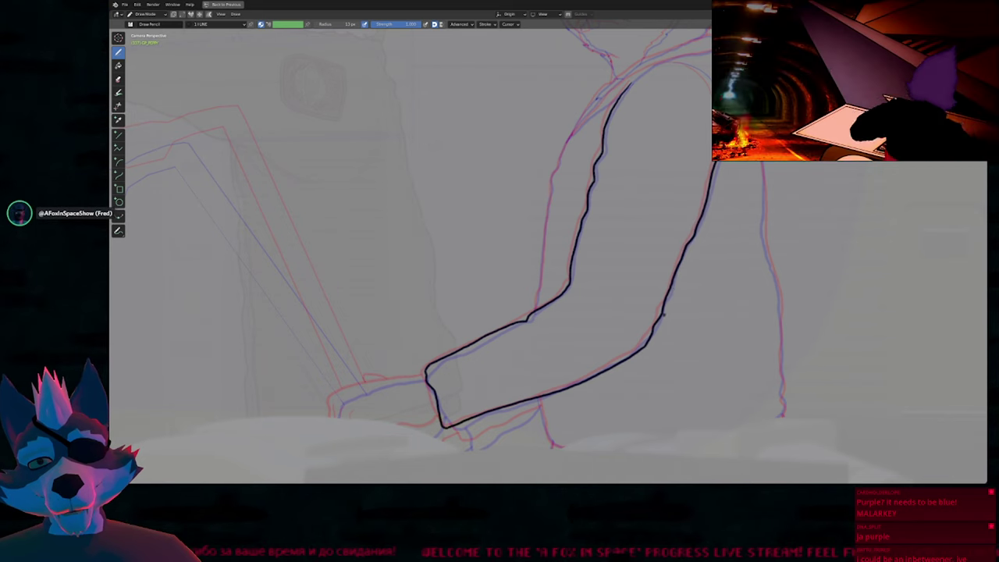
left_click_drag(672, 182, 624, 330)
scroll(660, 234, "up", 2)
scroll(667, 211, "up", 4)
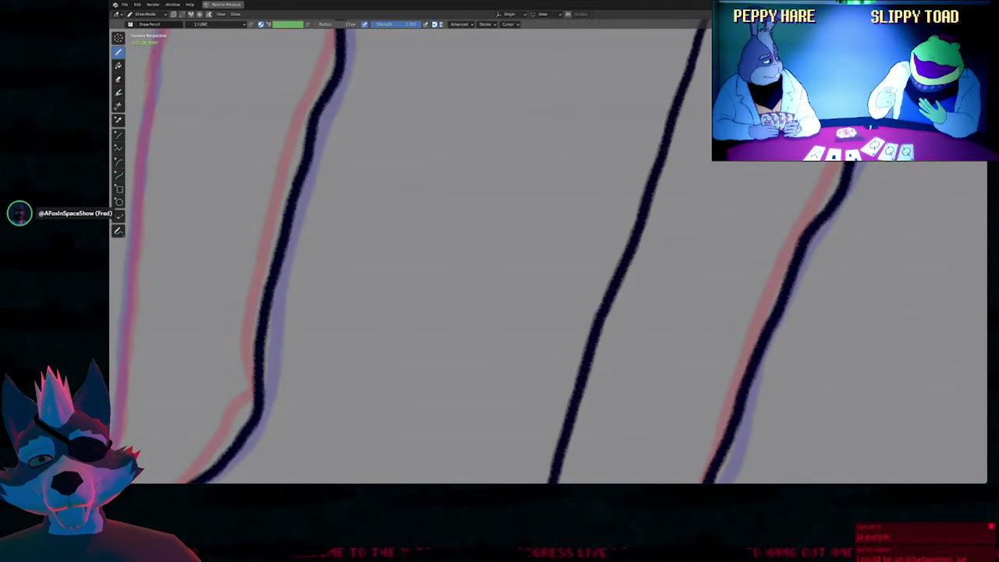
scroll(636, 262, "down", 7)
Step: Reframe the view on the rabbit's hand and crowbar, then restore the full layout
key("e")
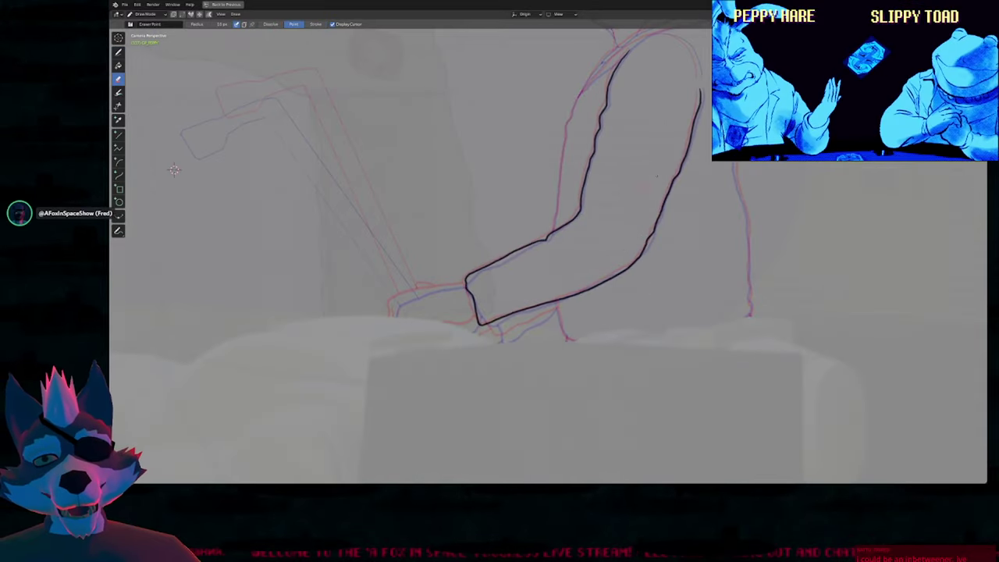
middle_click_drag(175, 170, 154, 246, "shift")
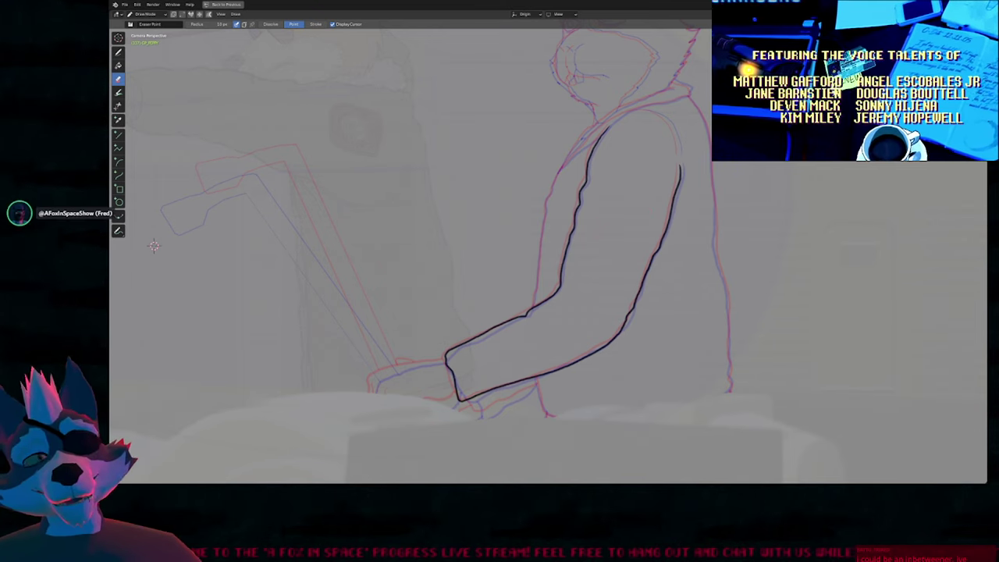
mouse_move(617, 215)
middle_mouse_down("shift")
mouse_move(632, 230)
mouse_move(617, 251)
mouse_move(647, 218)
middle_mouse_up("shift")
key("d")
middle_click_drag(224, 225, 323, 146, "shift")
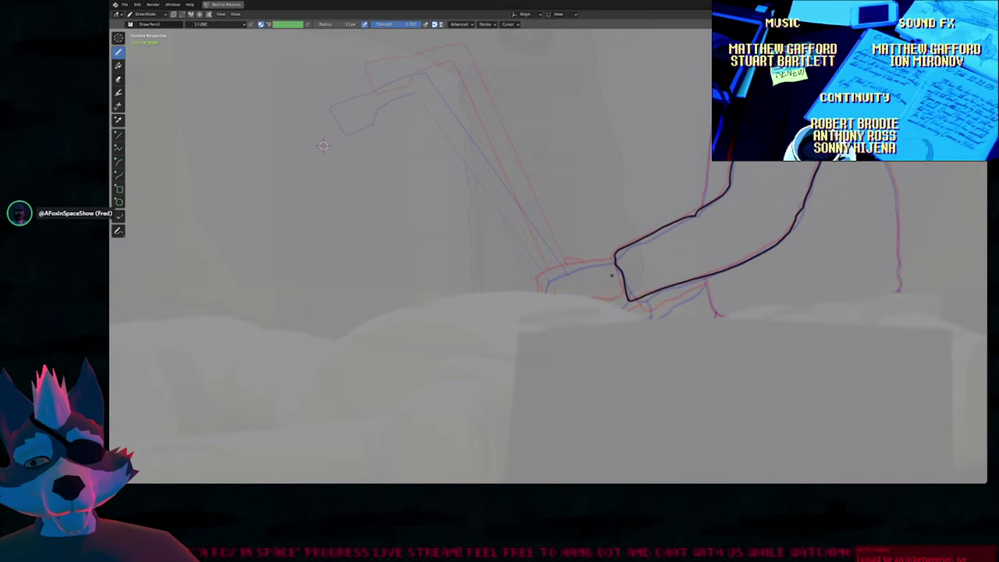
middle_click_drag(587, 298, 602, 230, "ctrl")
scroll(356, 164, "down", 5)
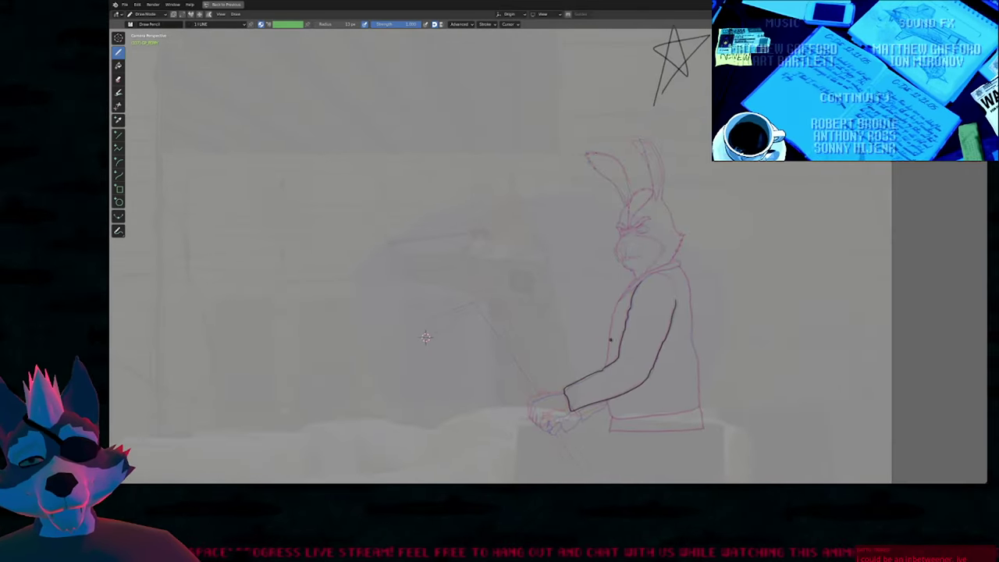
key("ctrl+space")
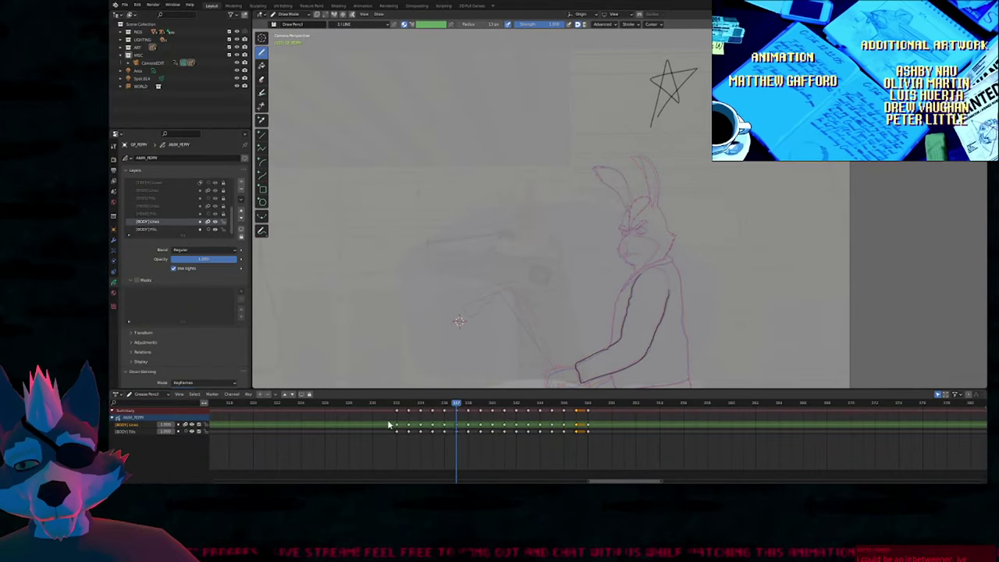
Step: Select all keyframes, enable Multiframe, and select the star strokes in Edit Mode
left_click_drag(390, 409, 681, 415)
key("shift+m")
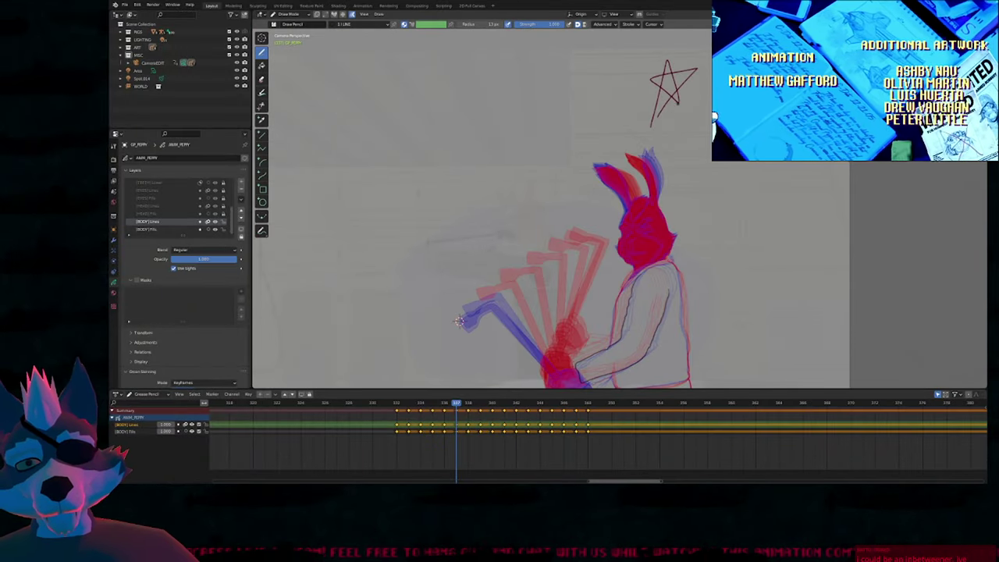
key("Tab")
left_click_drag(631, 121, 670, 136)
key("g")
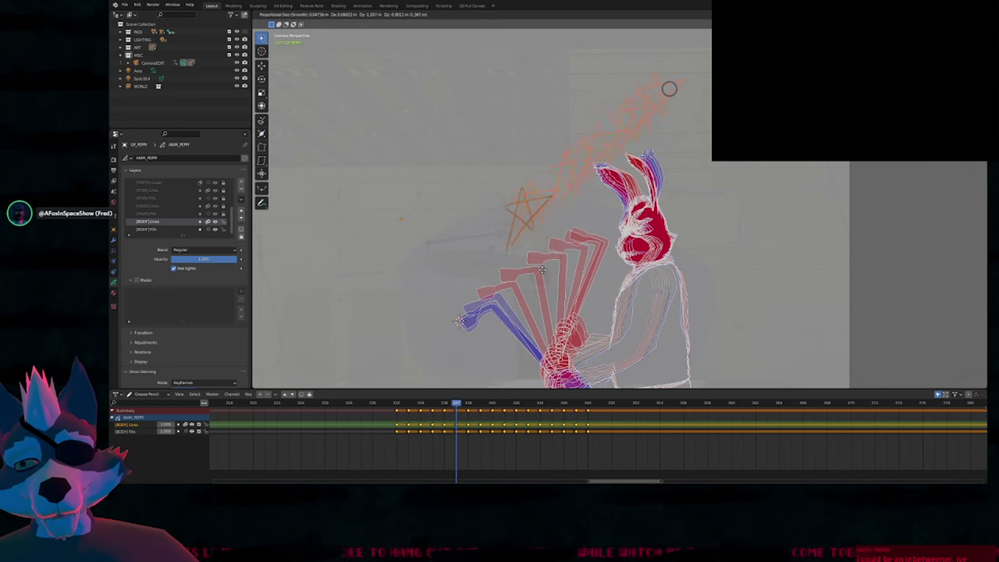
right_click(548, 255)
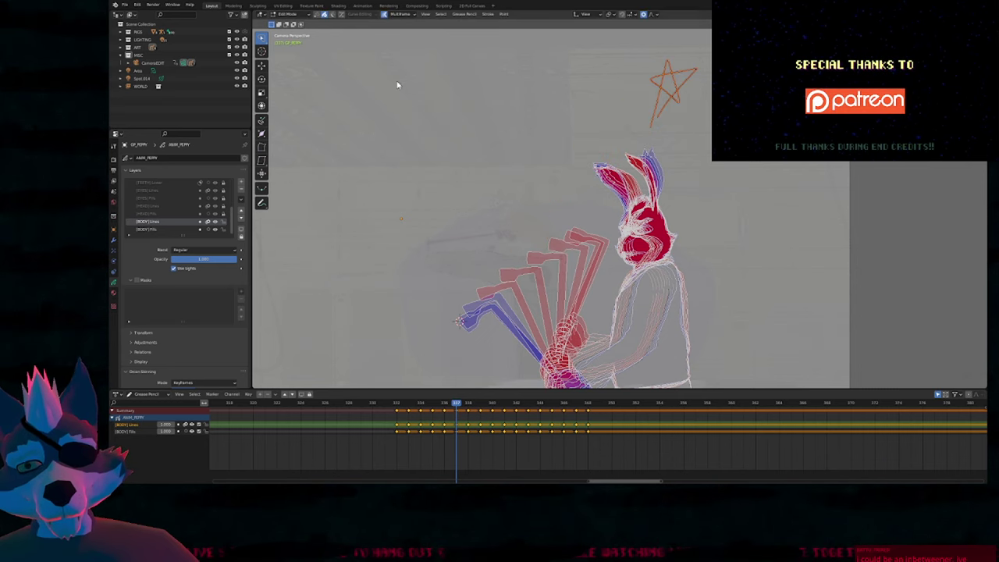
Step: Disable the multiframe falloff curve and move the star down-left beside the raised hand
left_click(396, 15)
left_click(365, 32)
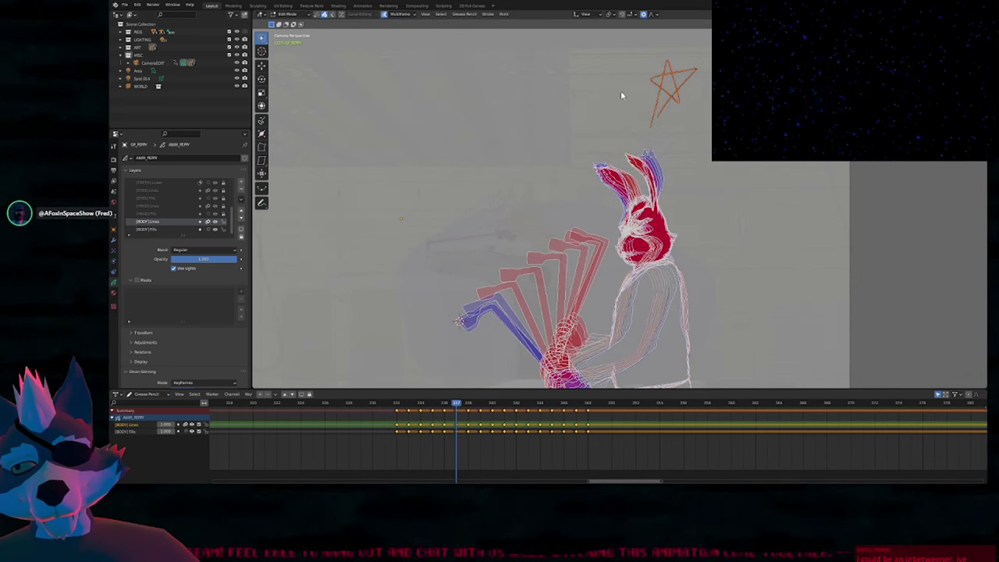
key("g")
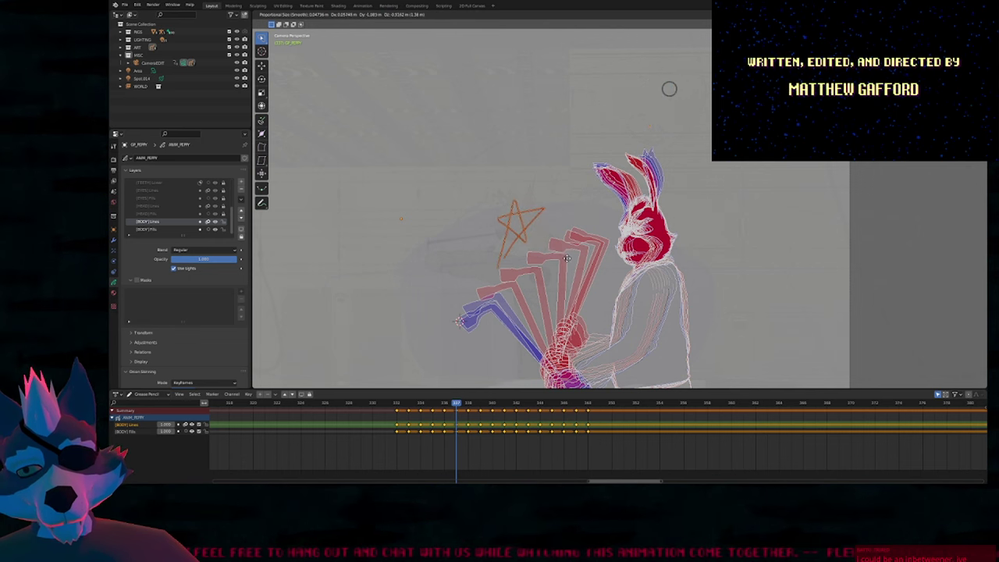
left_click(568, 257)
scroll(580, 107, "up", 4)
scroll(573, 179, "down", 3)
scroll(607, 199, "up", 2)
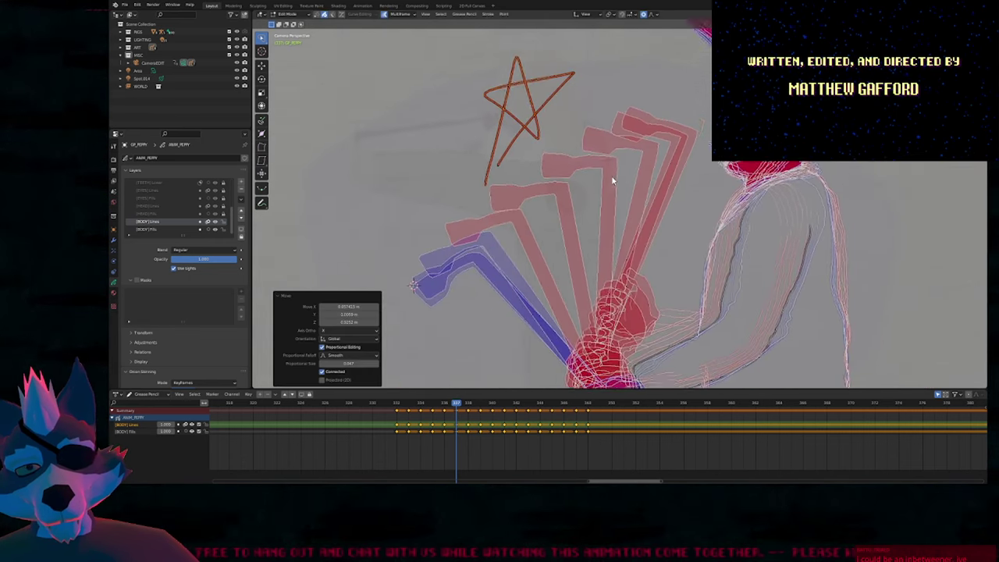
middle_click_drag(607, 199, 626, 168, "shift")
Step: Turn off multiframe editing, reframe the star and rabbit, and return to Draw Mode
key("ctrl+z")
scroll(600, 174, "down", 4)
scroll(609, 190, "up", 5)
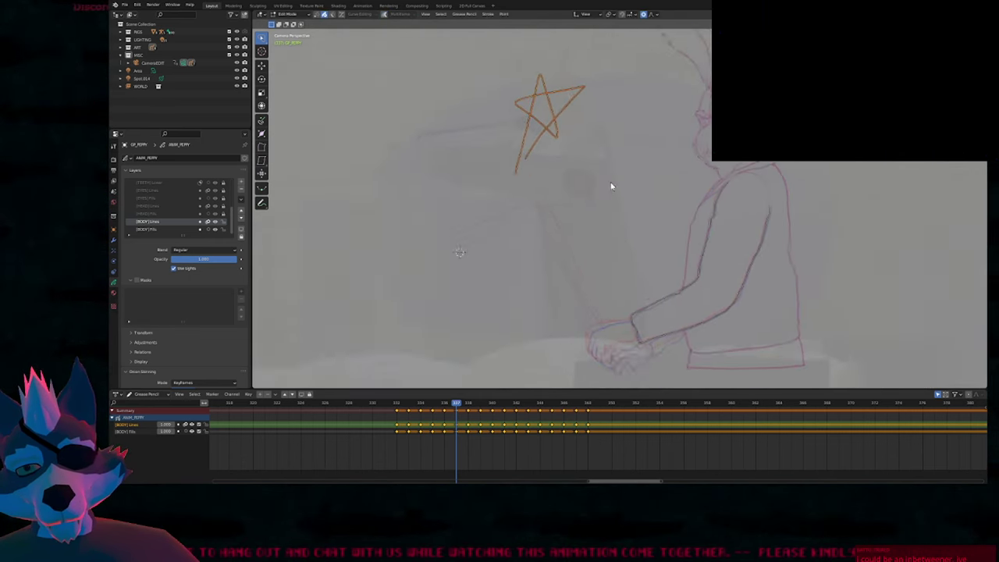
middle_click_drag(674, 156, 659, 212, "shift")
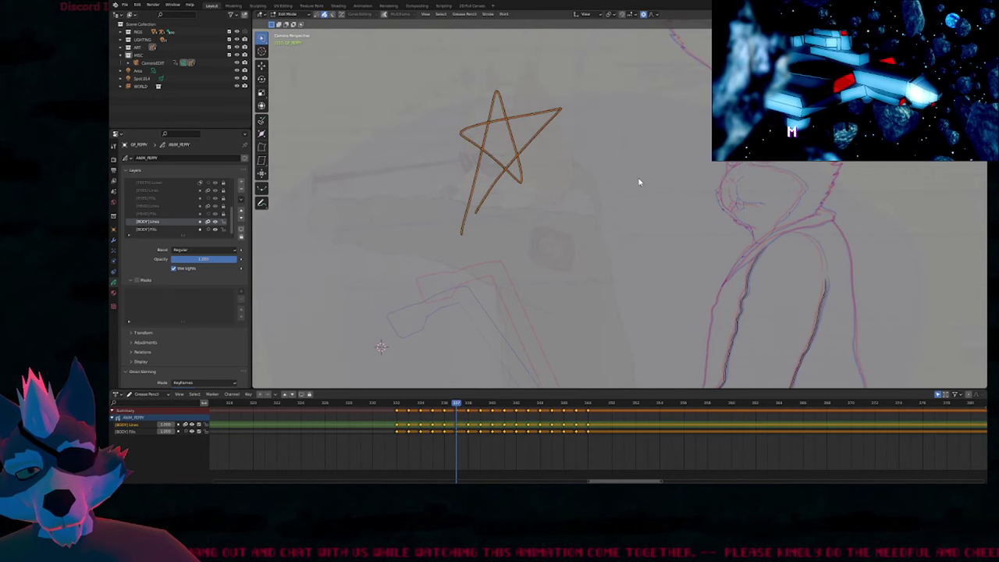
scroll(640, 168, "down", 3)
scroll(642, 173, "up", 2)
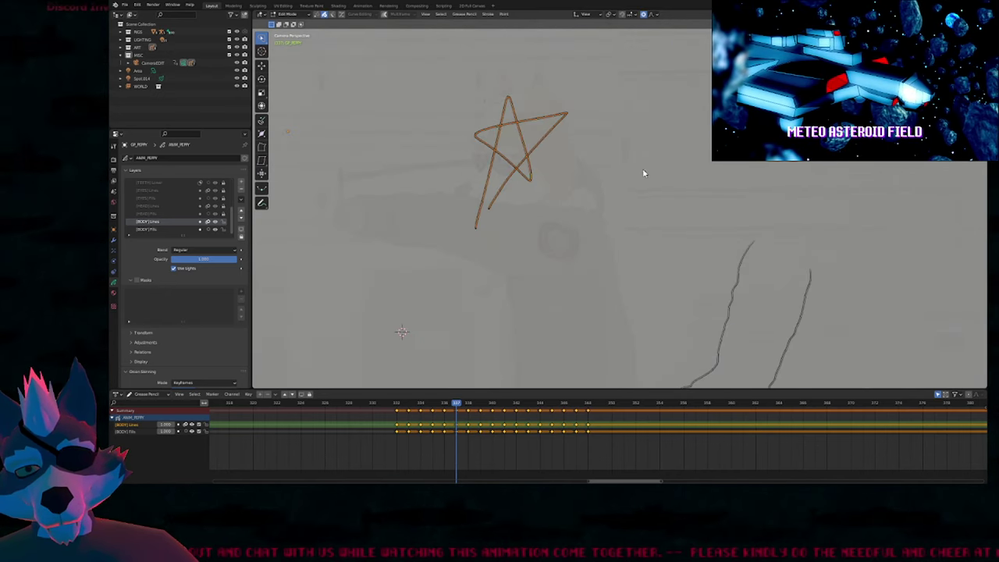
key("ctrl+space")
key("ctrl+space")
key("Tab")
scroll(633, 226, "down", 3)
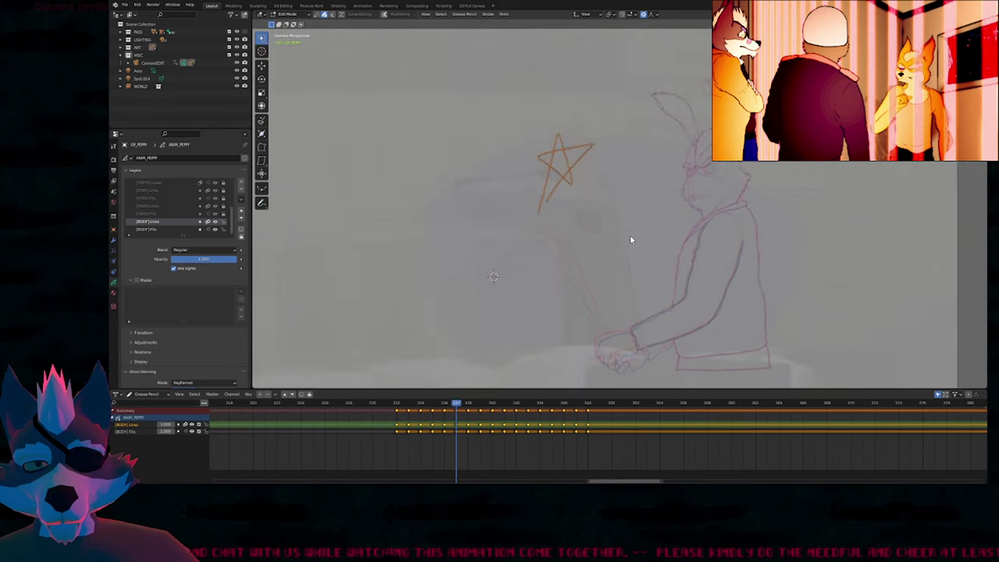
scroll(636, 208, "up", 2)
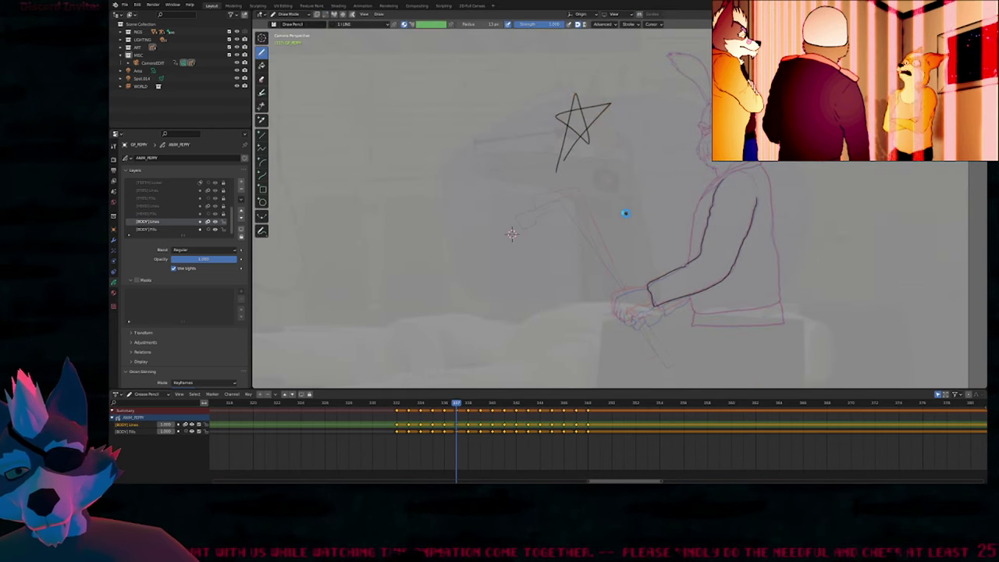